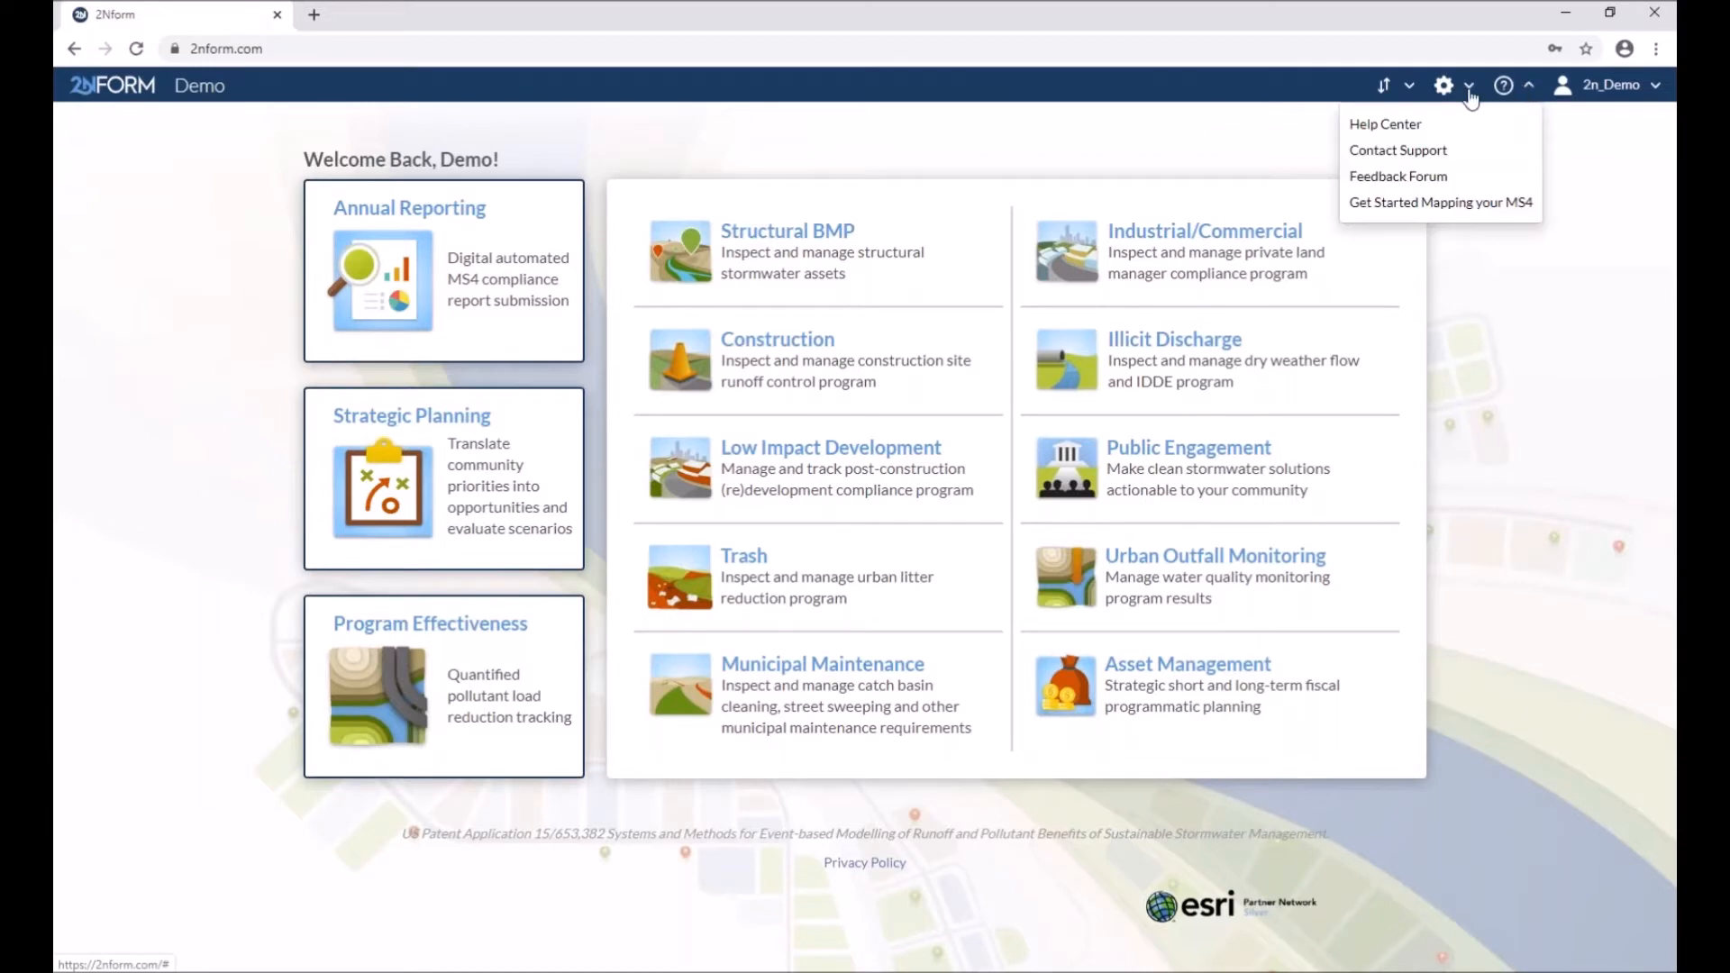
Search the Help Center for "str" and read the article on how to inventory a structural BMP
left_click(1385, 124)
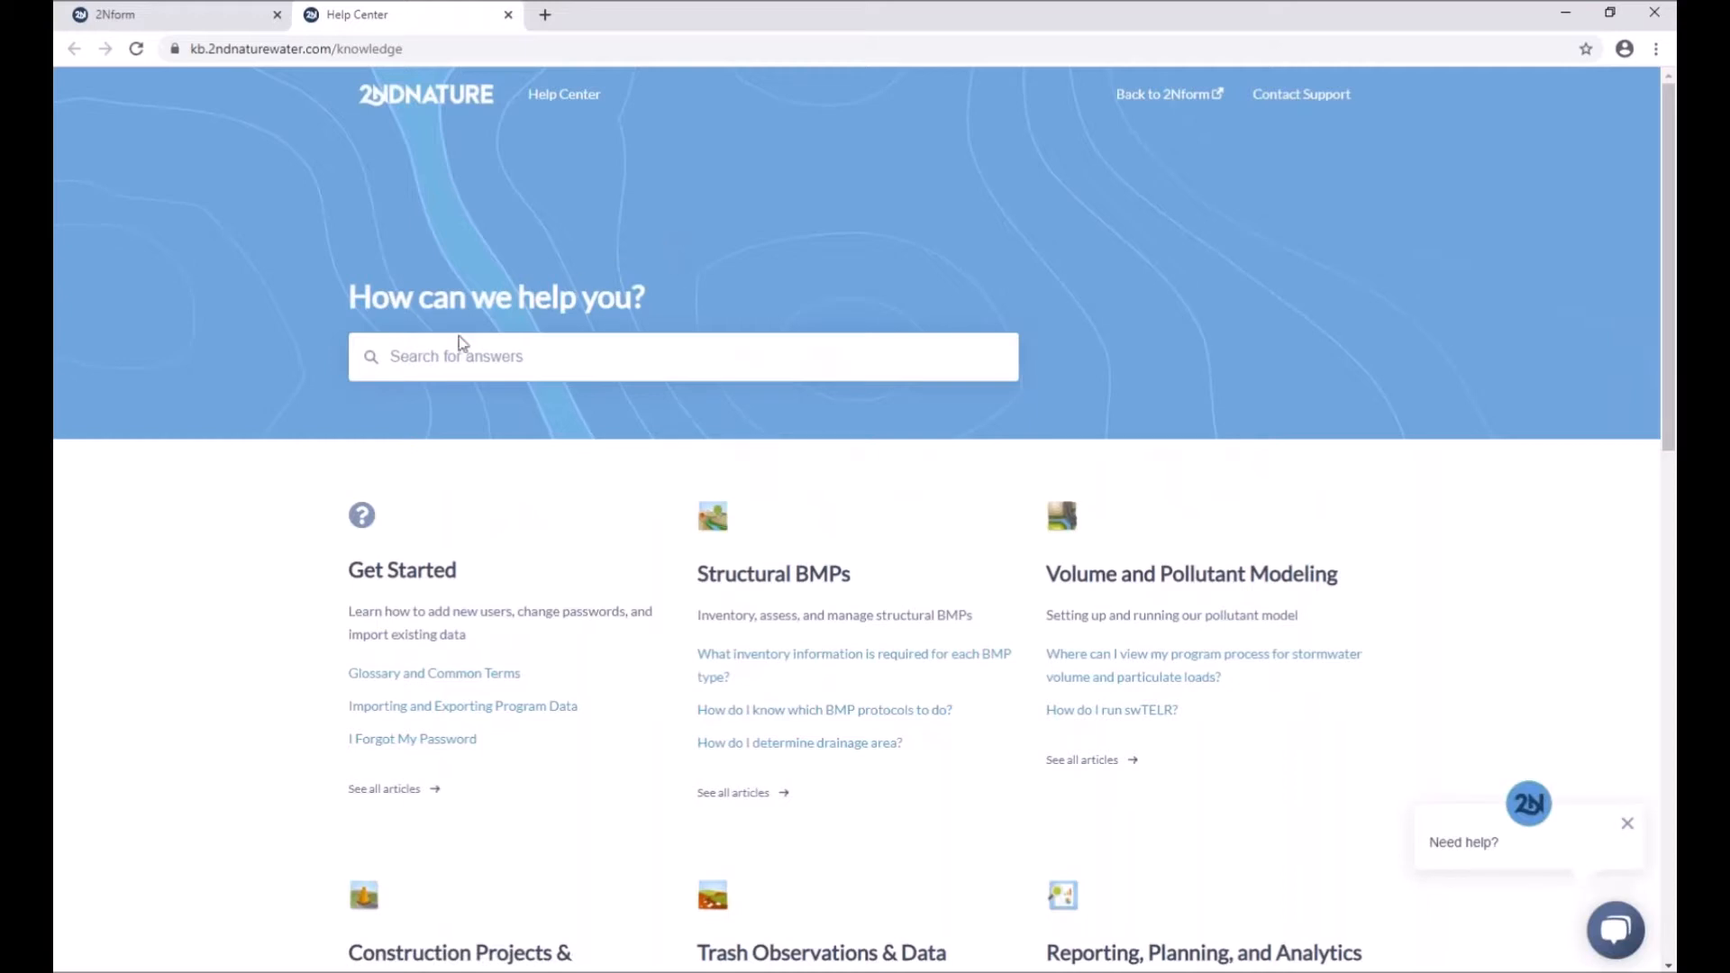
type("str")
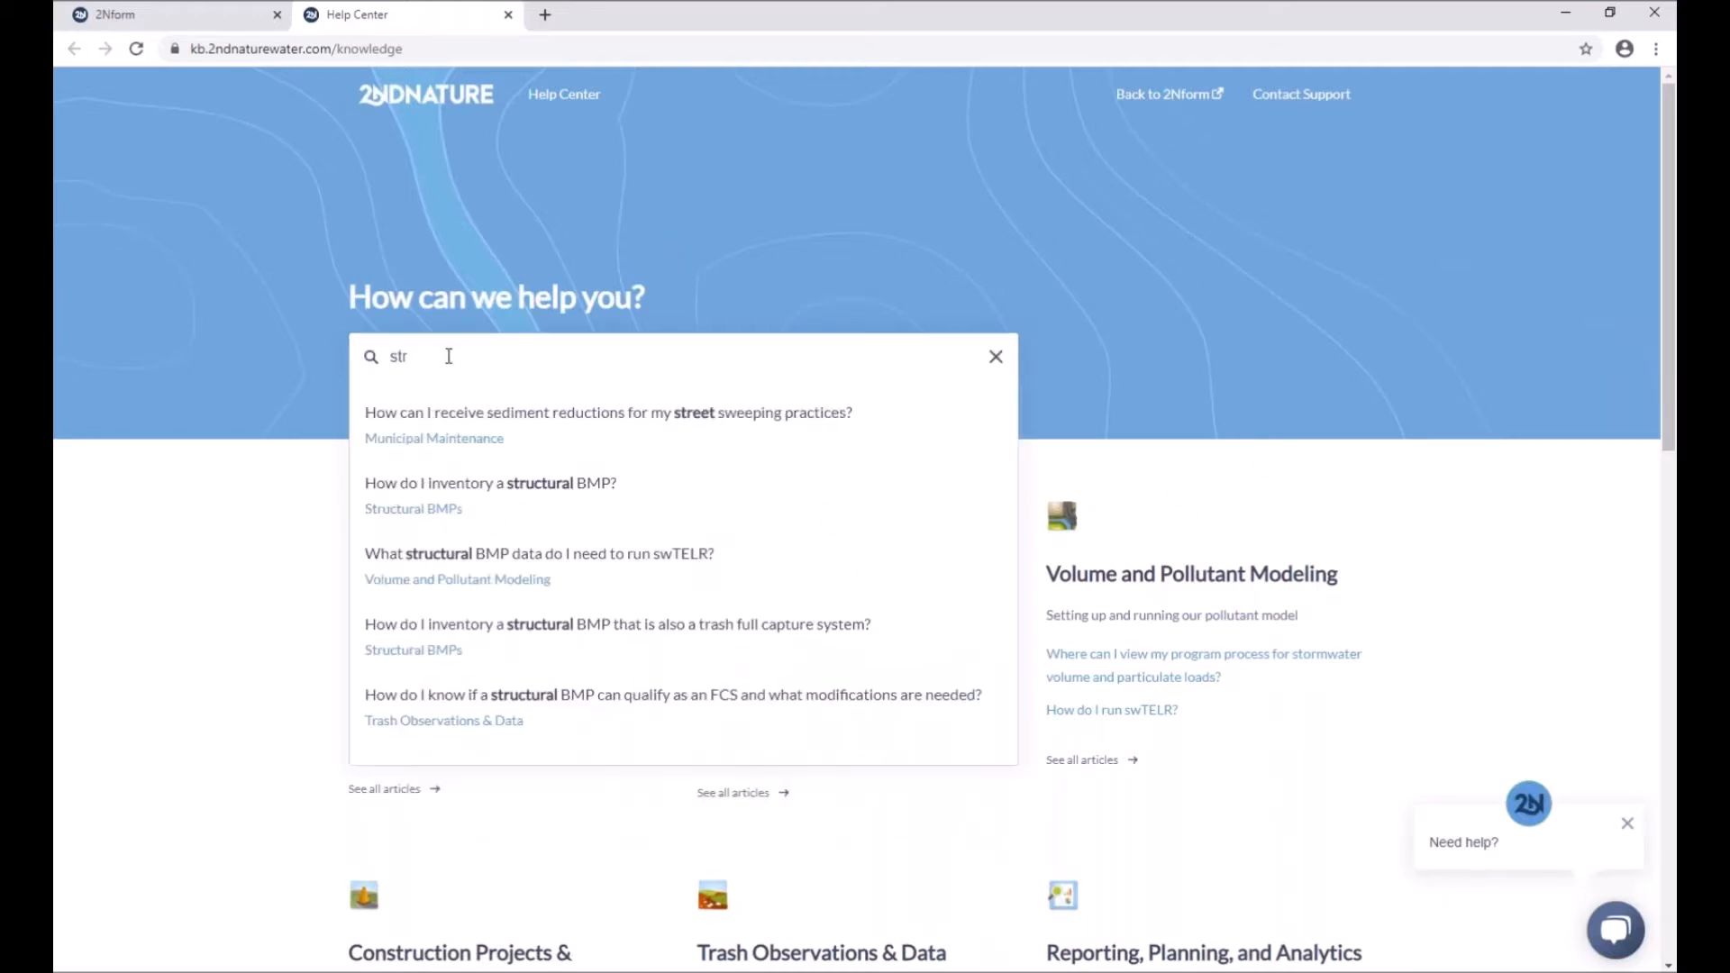
left_click(469, 487)
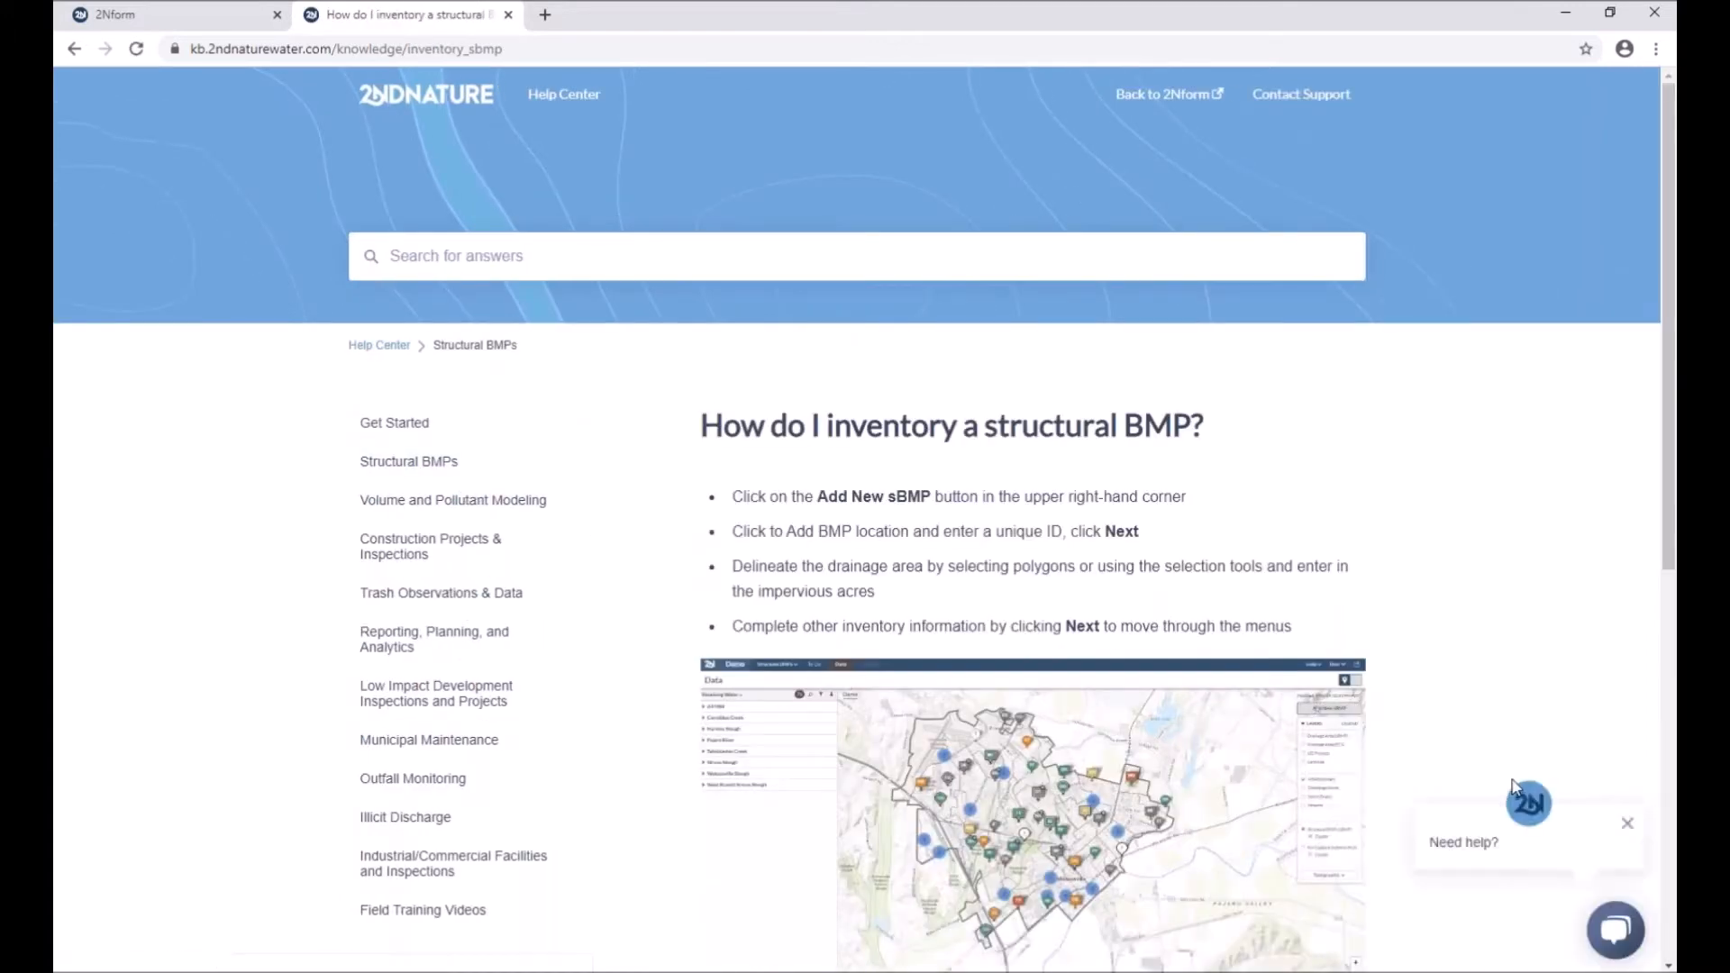
scroll(1384, 716, "down", 2)
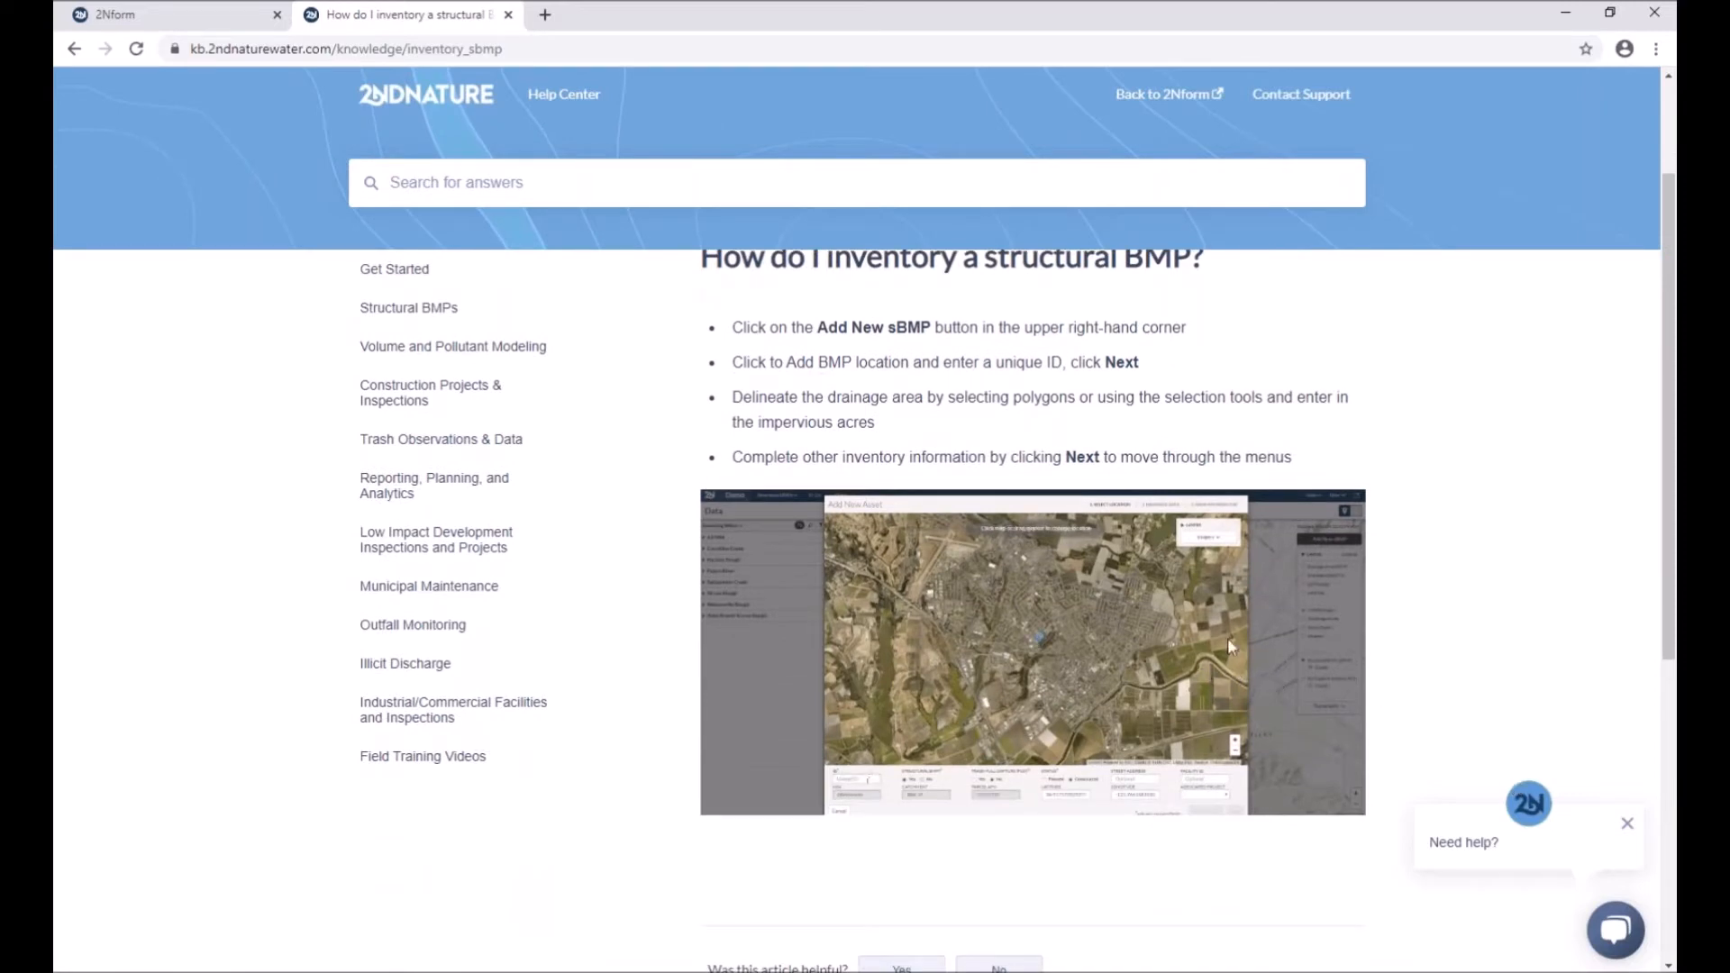
Review the Help Center's Contact Support form and open the 2N Support chat
left_click(1286, 99)
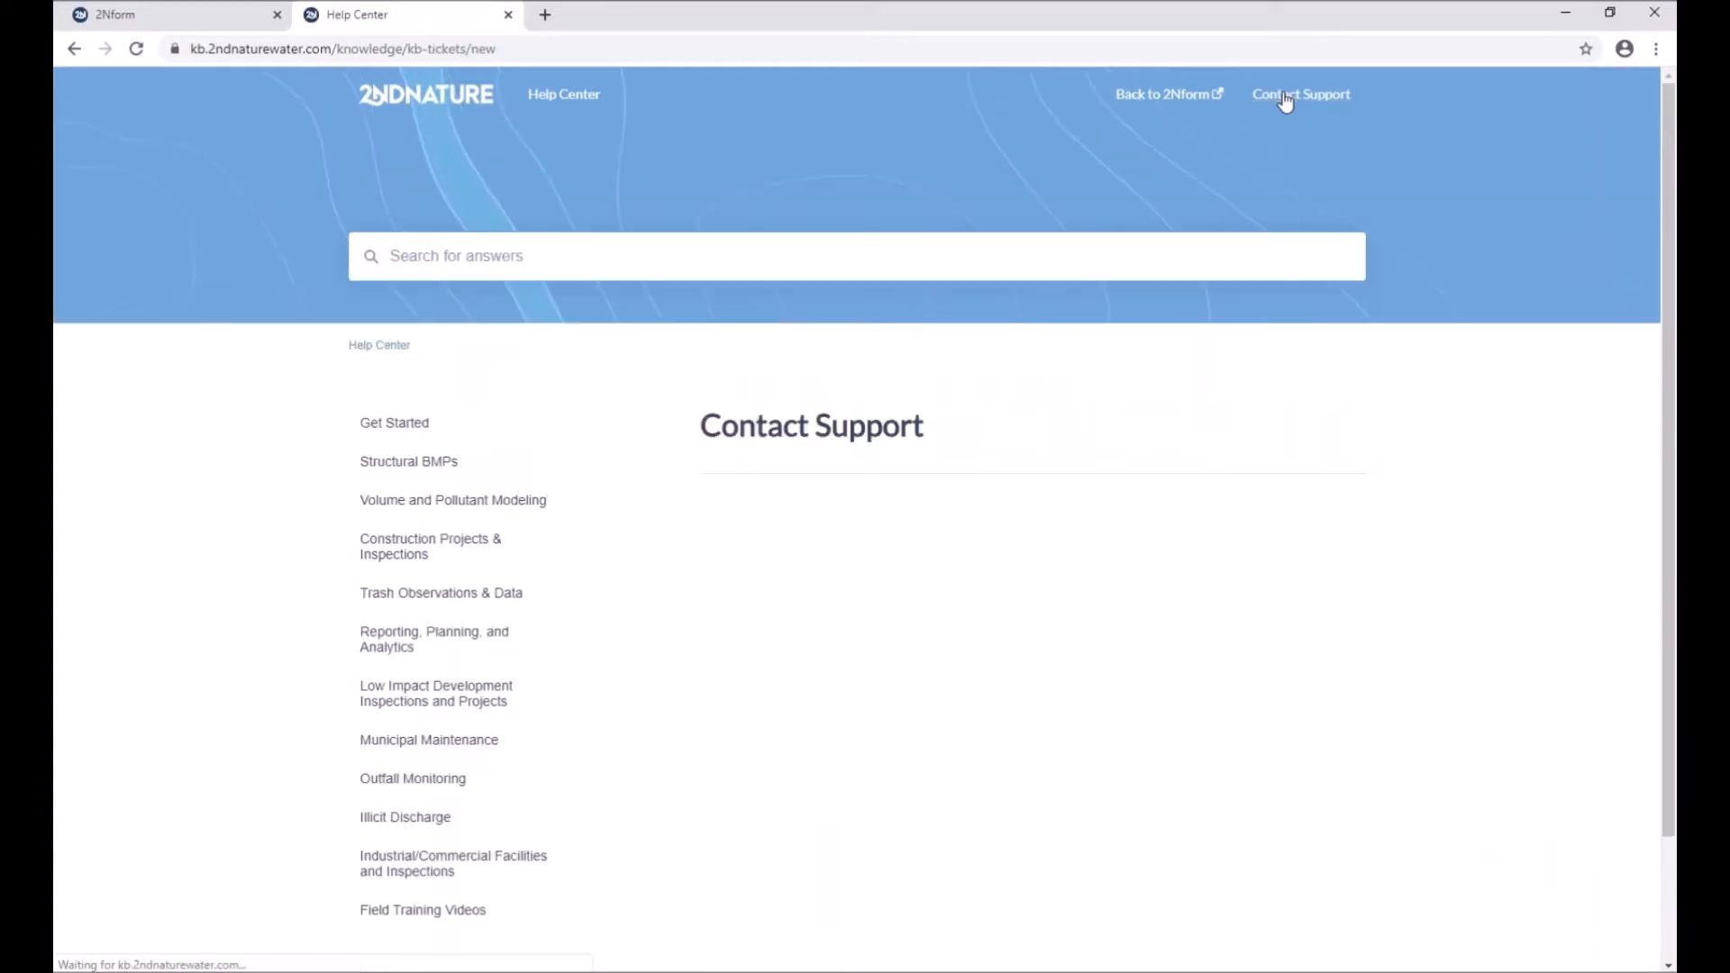
scroll(1502, 524, "down", 5)
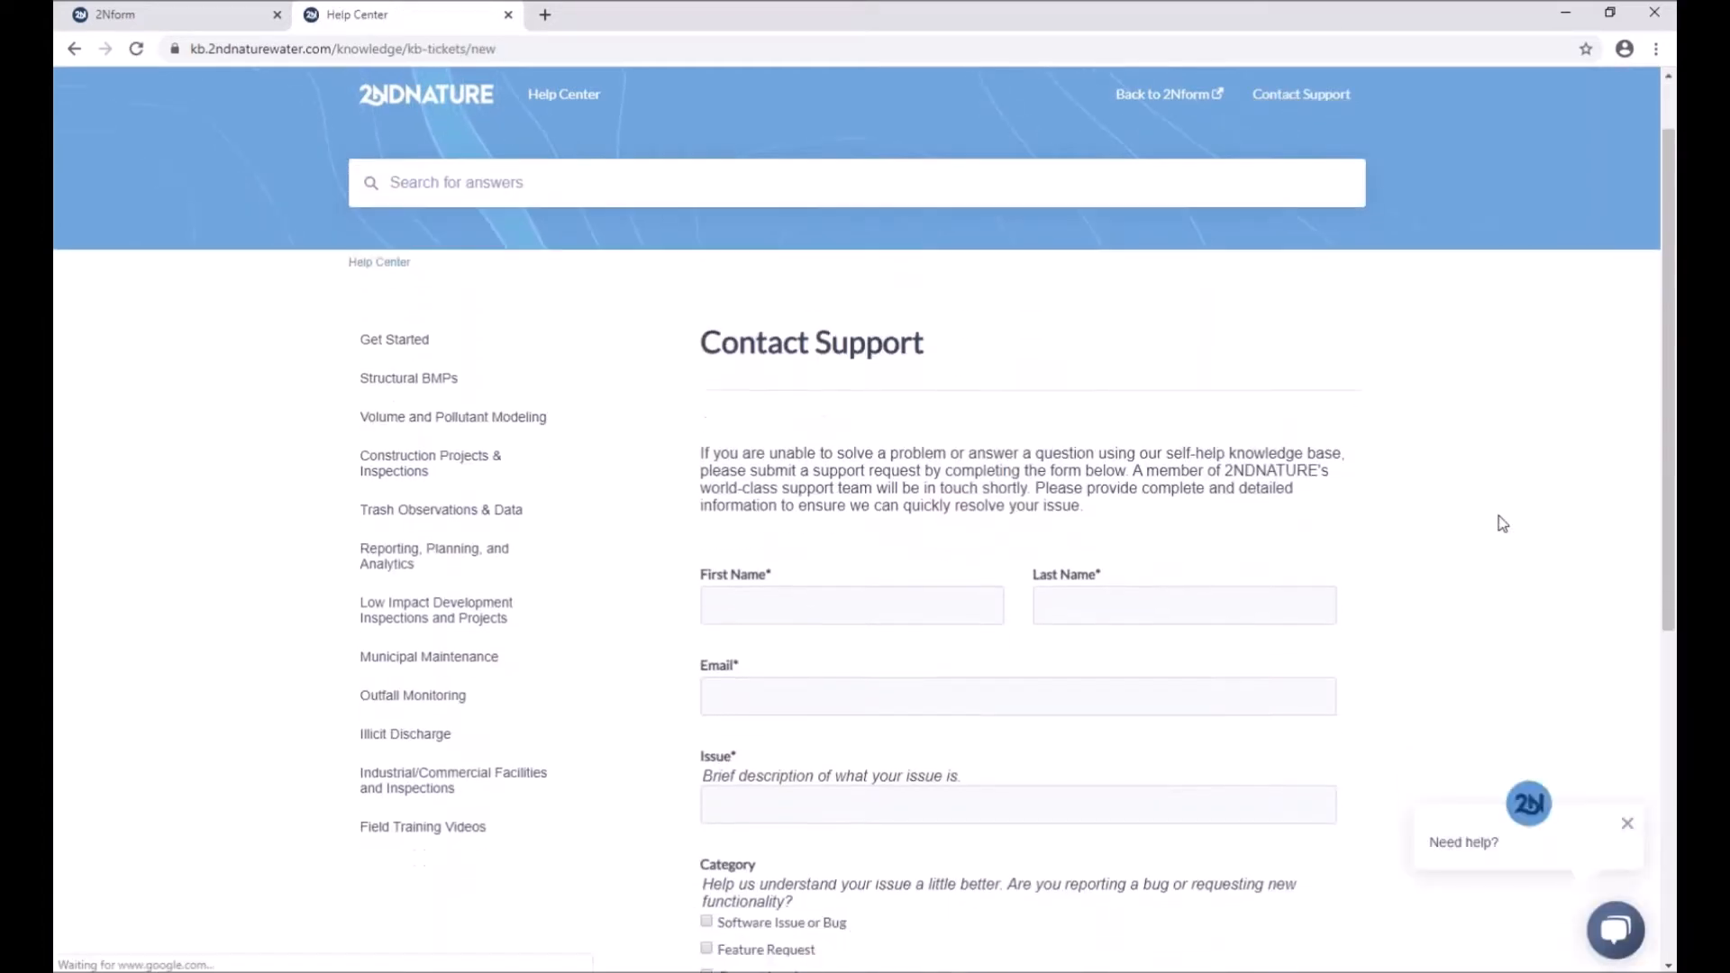
scroll(1501, 520, "down", 2)
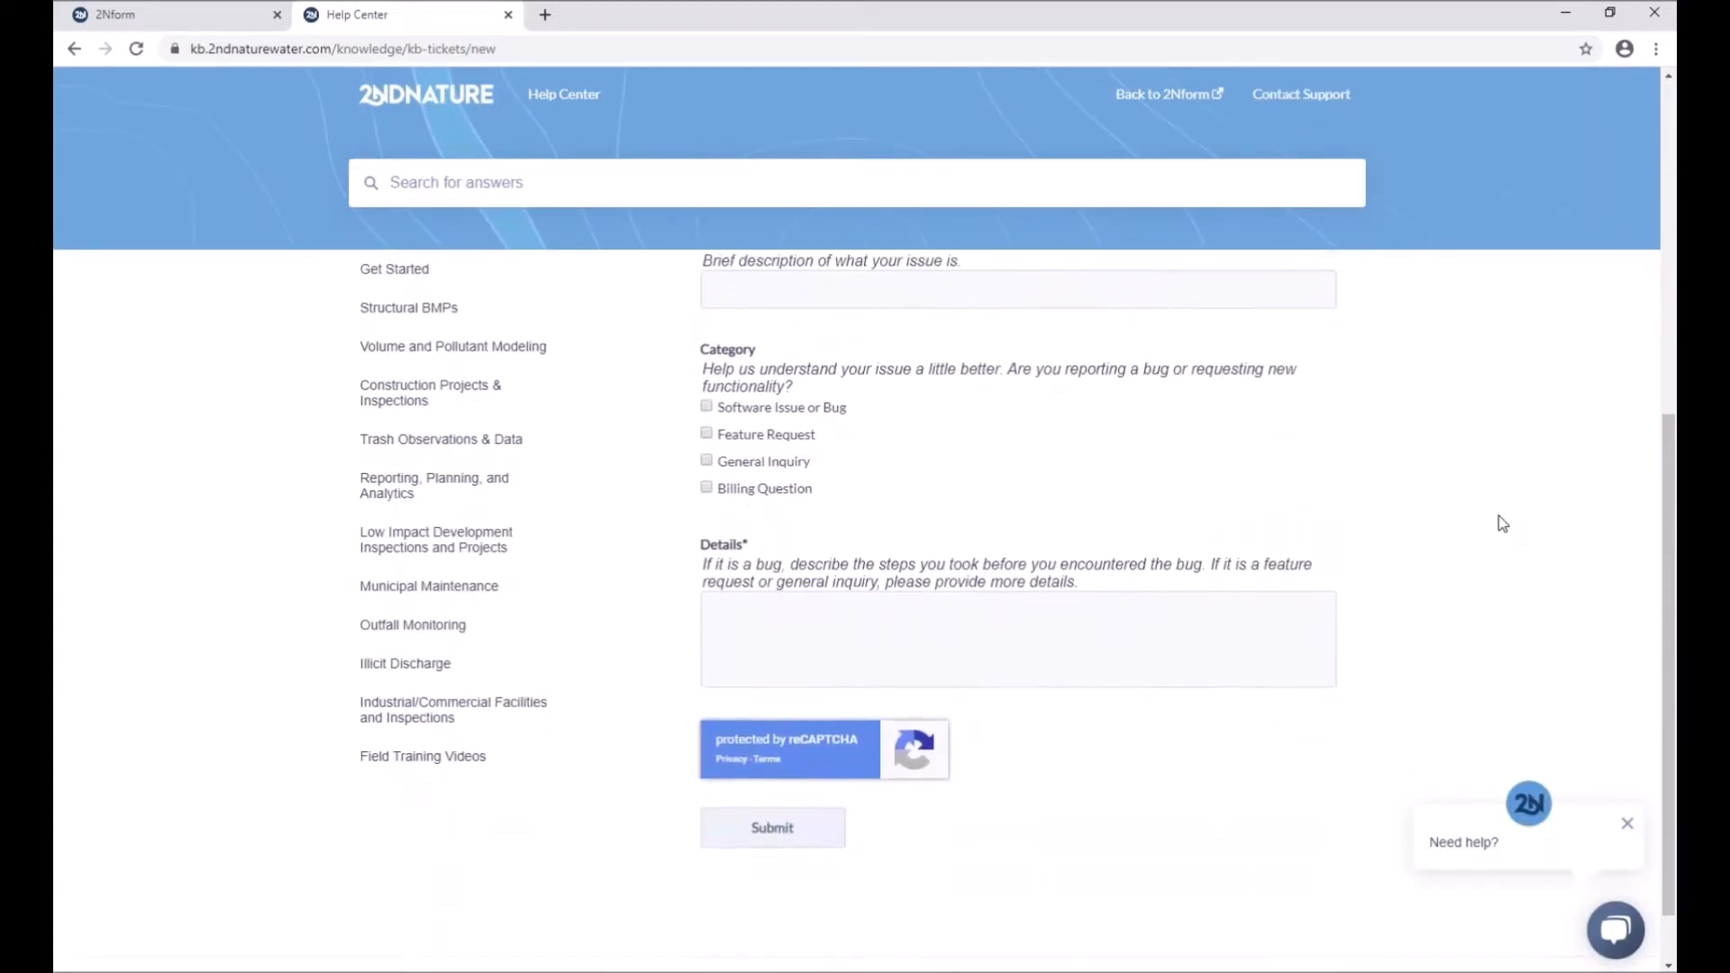
left_click(1616, 931)
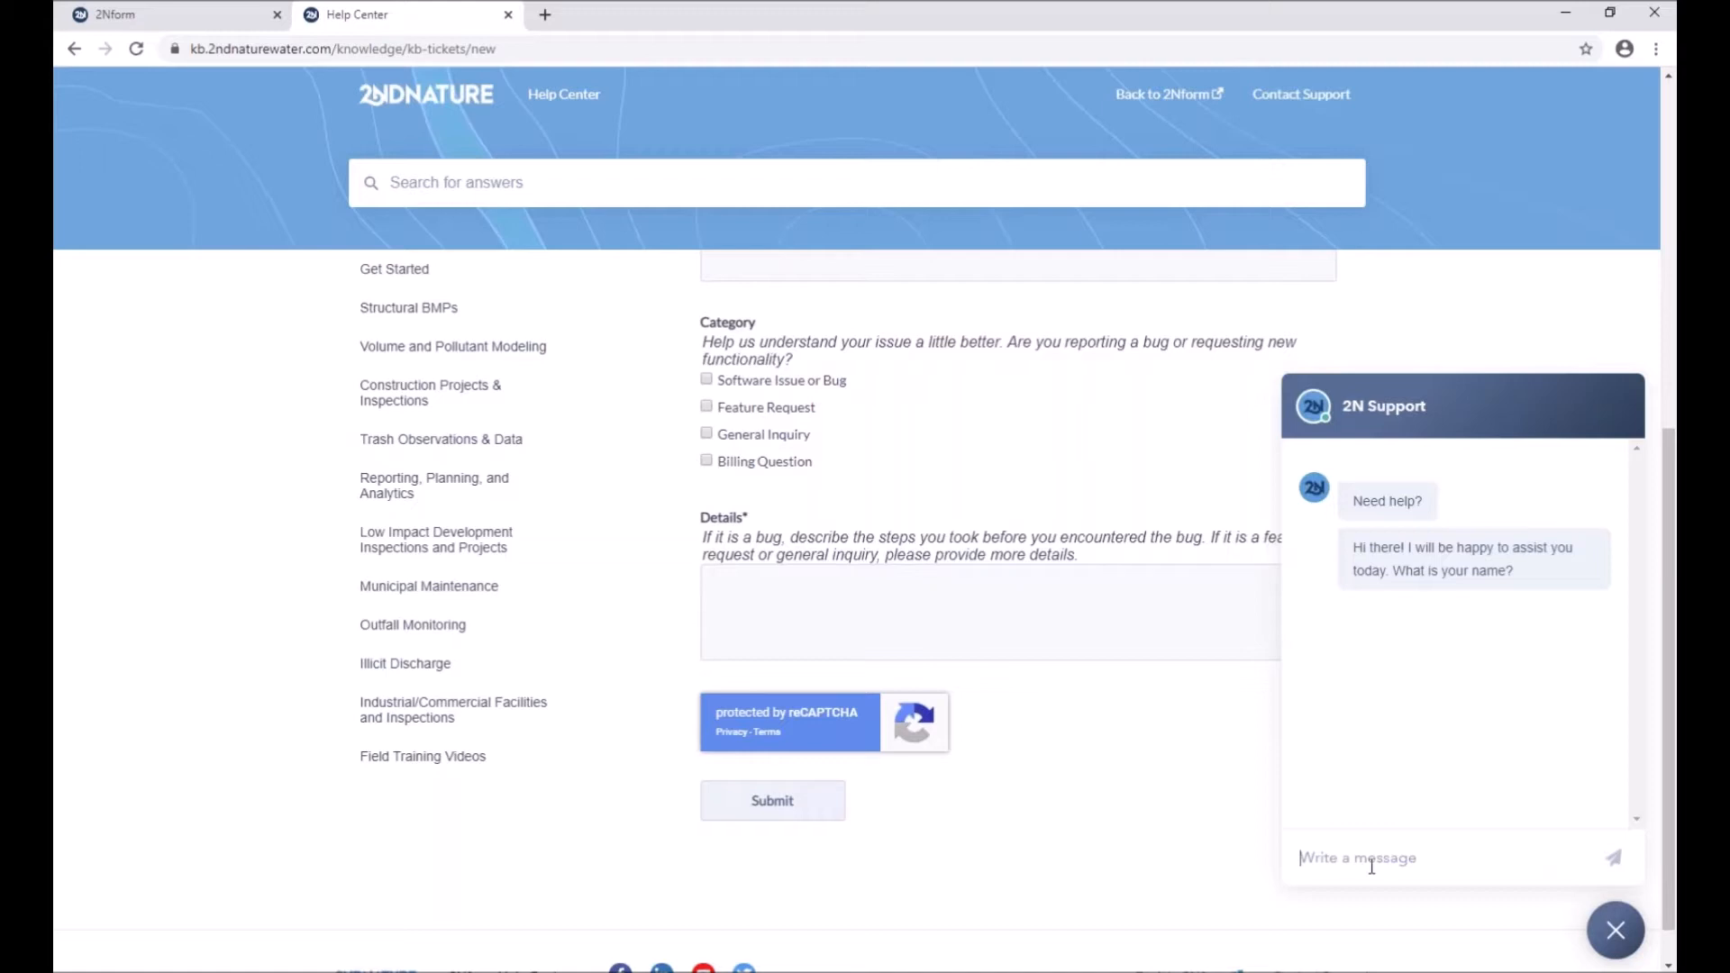
Return to the 2Nform home page, enter the Structural BMP module and start a data import
left_click(208, 20)
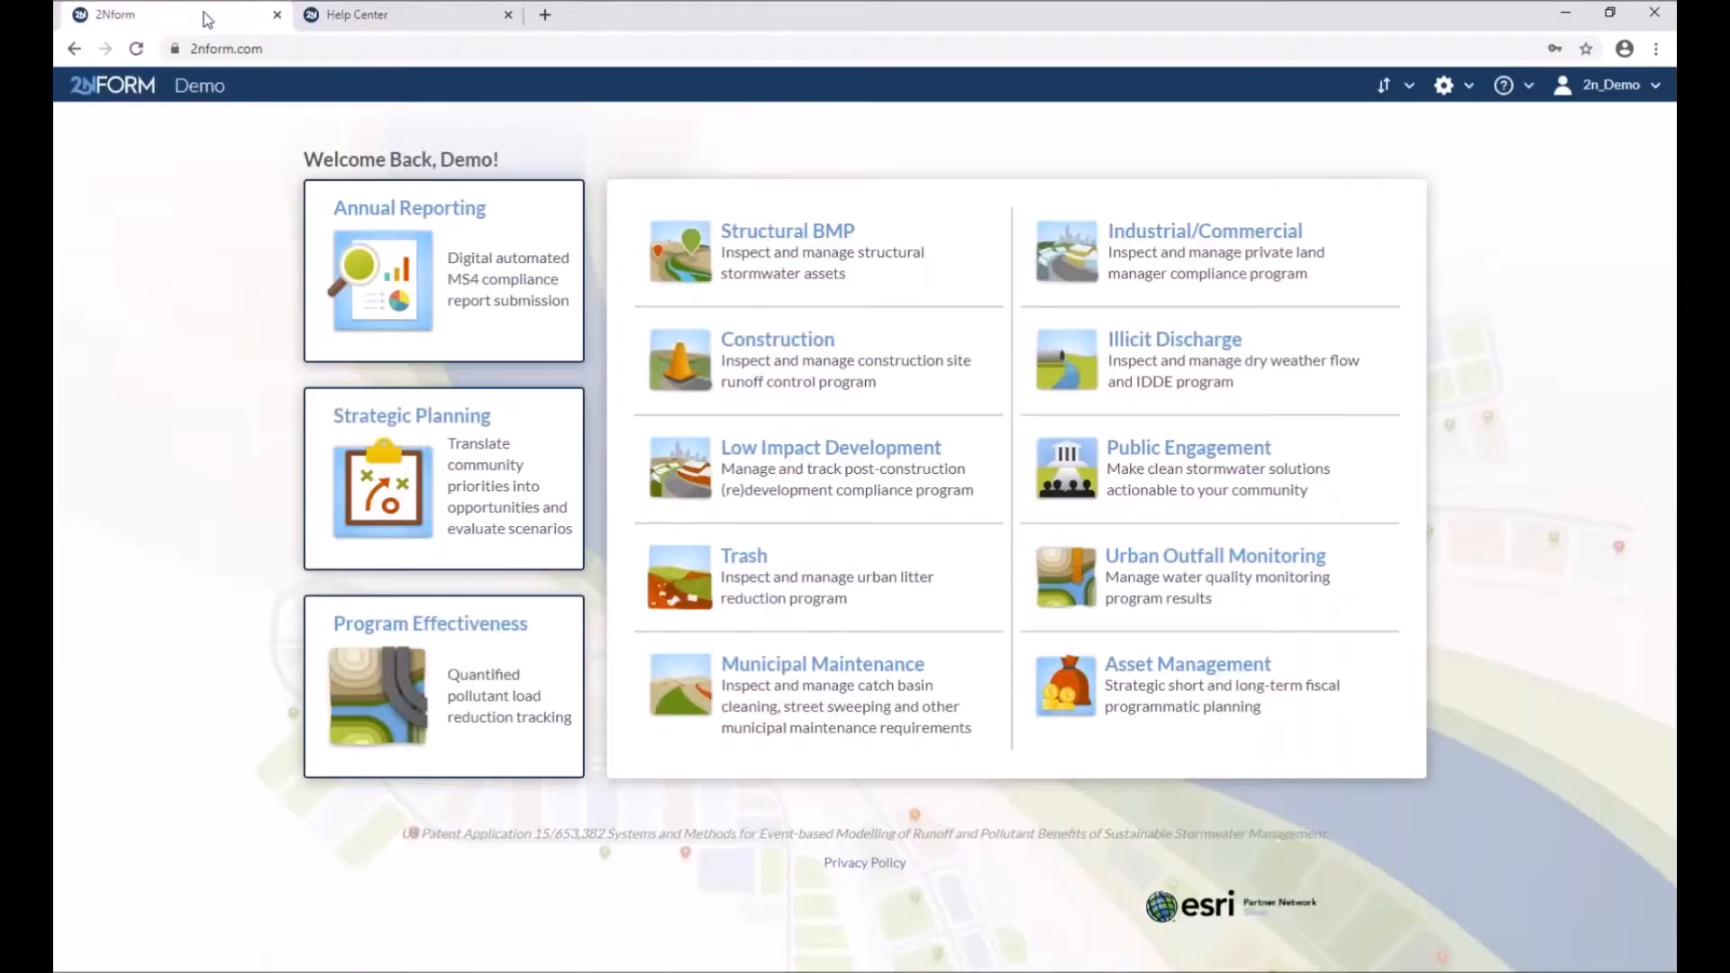
left_click(817, 258)
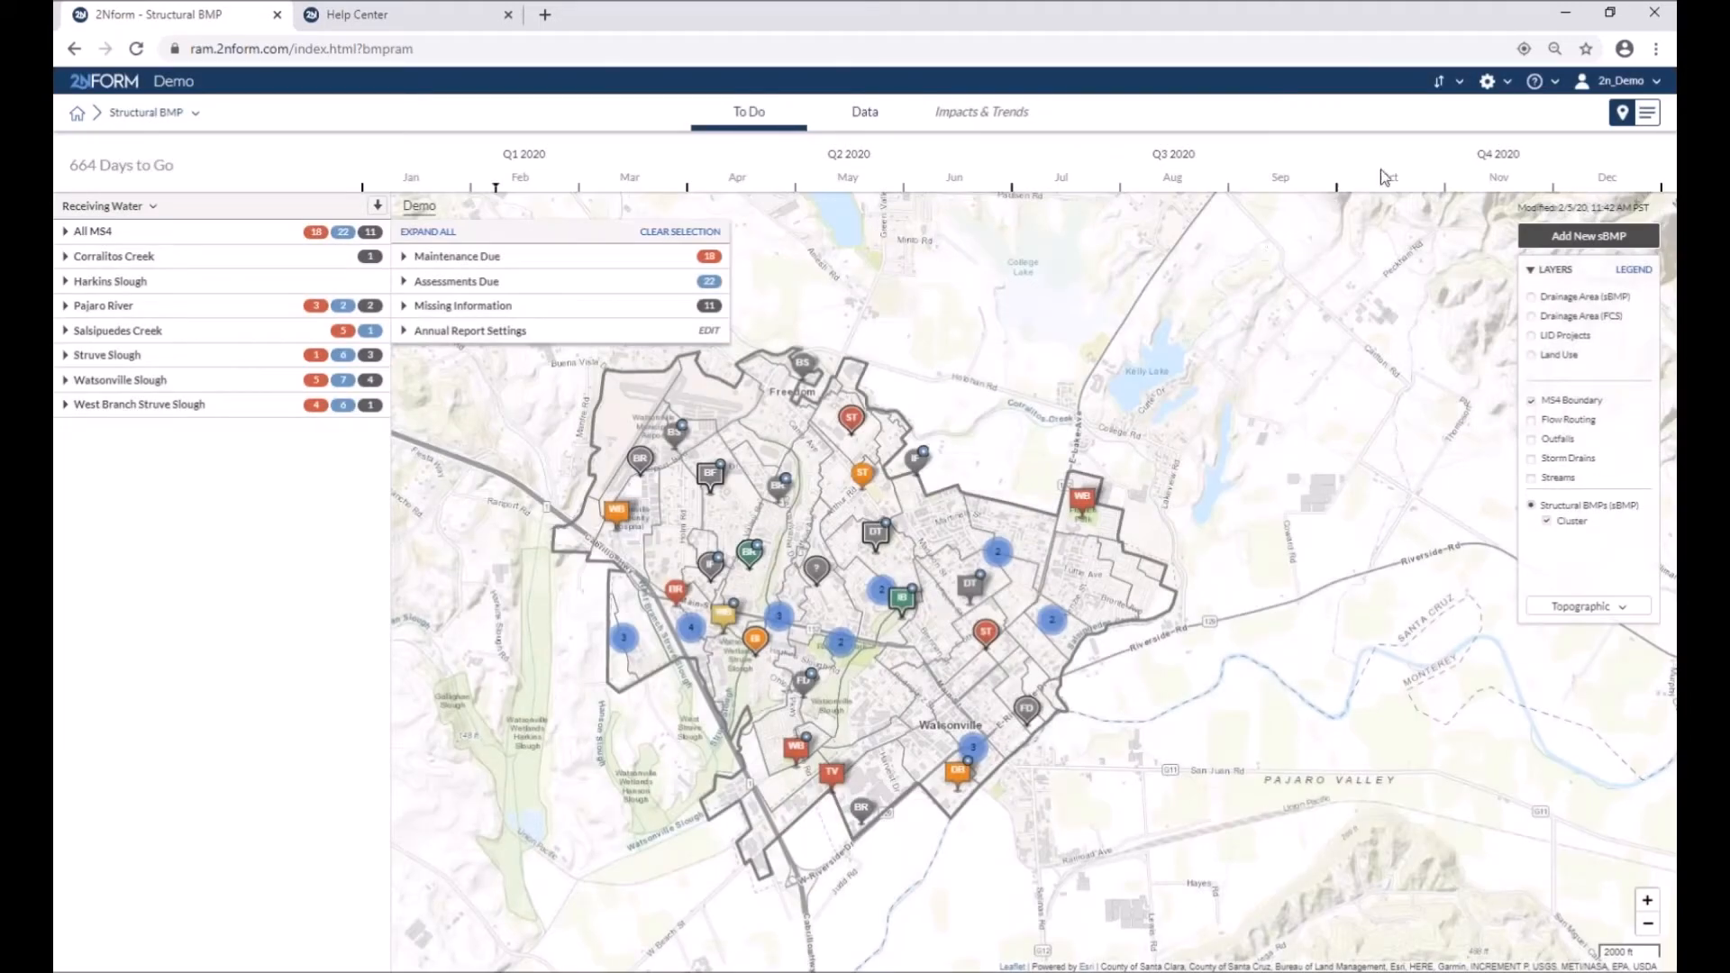
left_click(1440, 86)
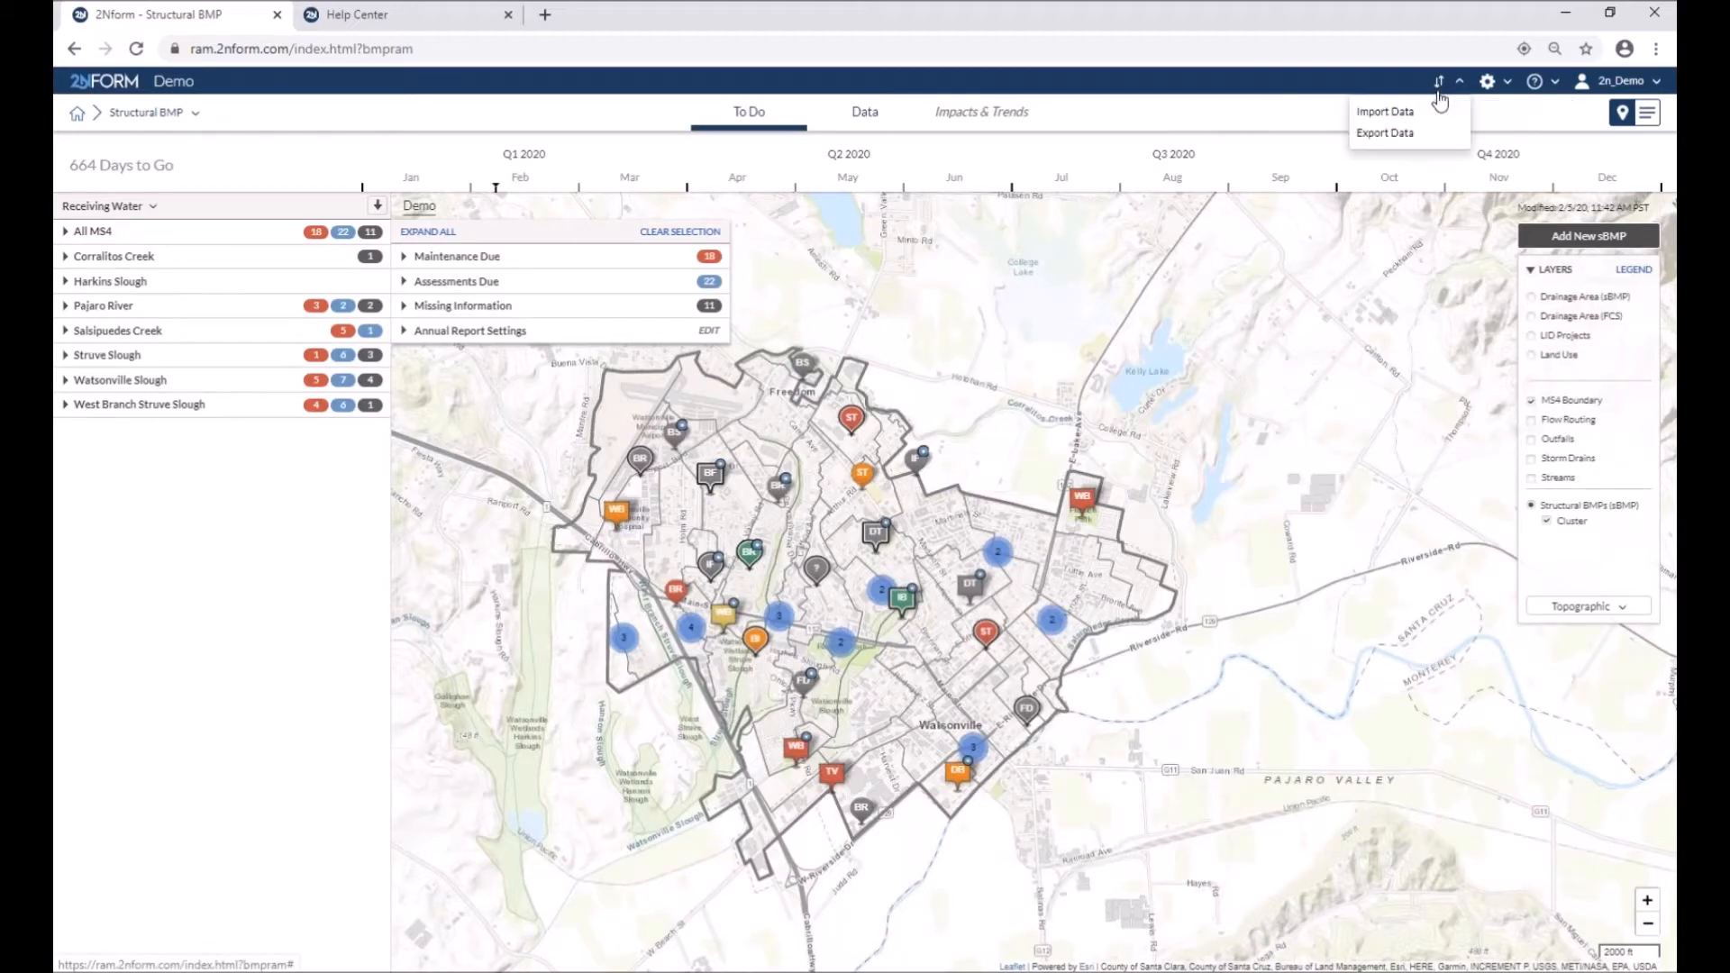
left_click(1430, 114)
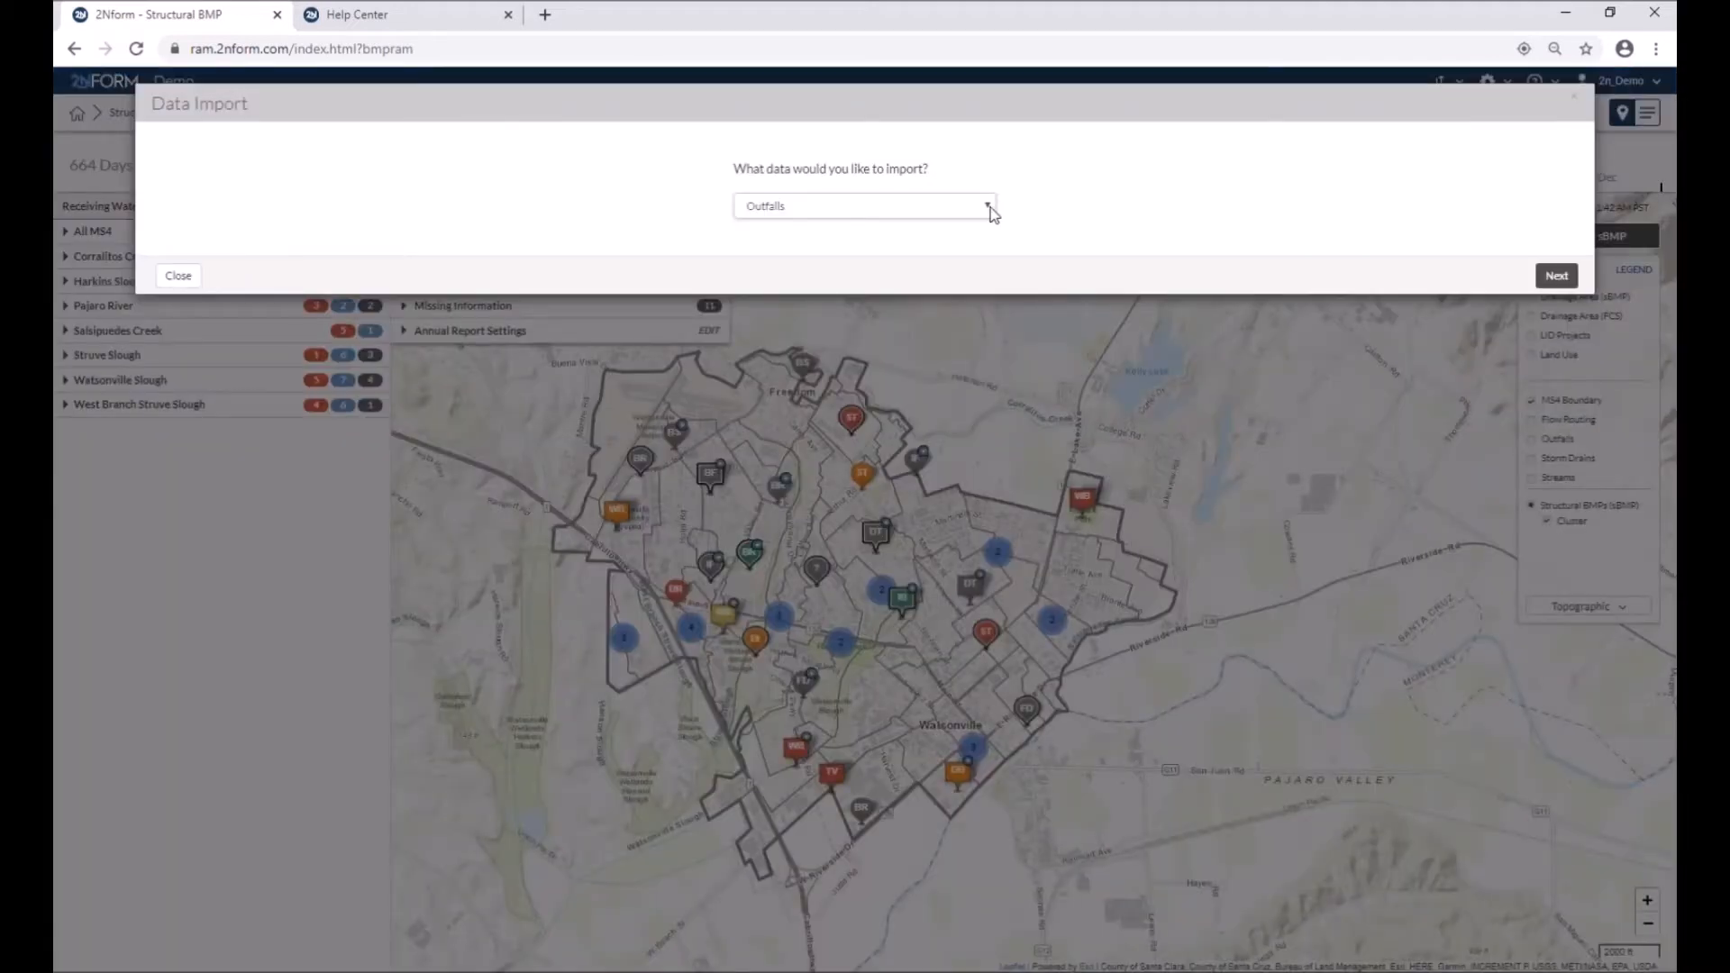
Choose Structural BMPs and Catch Basins as the data to import and download the template spreadsheet
left_click(990, 208)
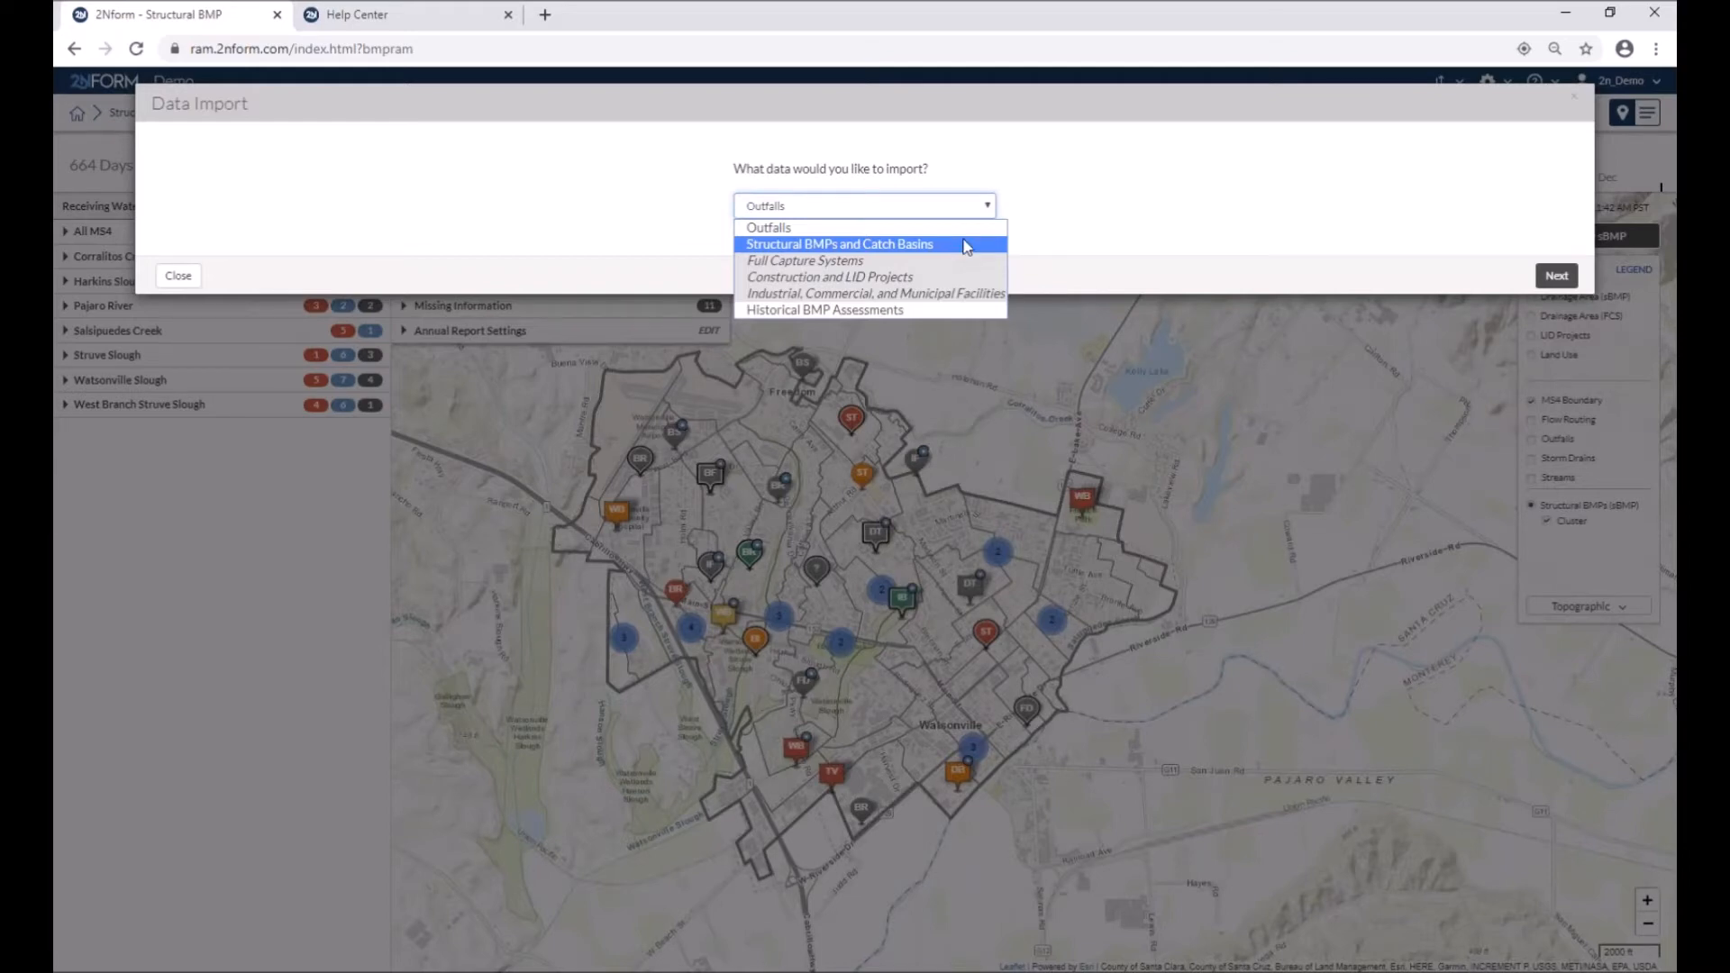
left_click(1085, 246)
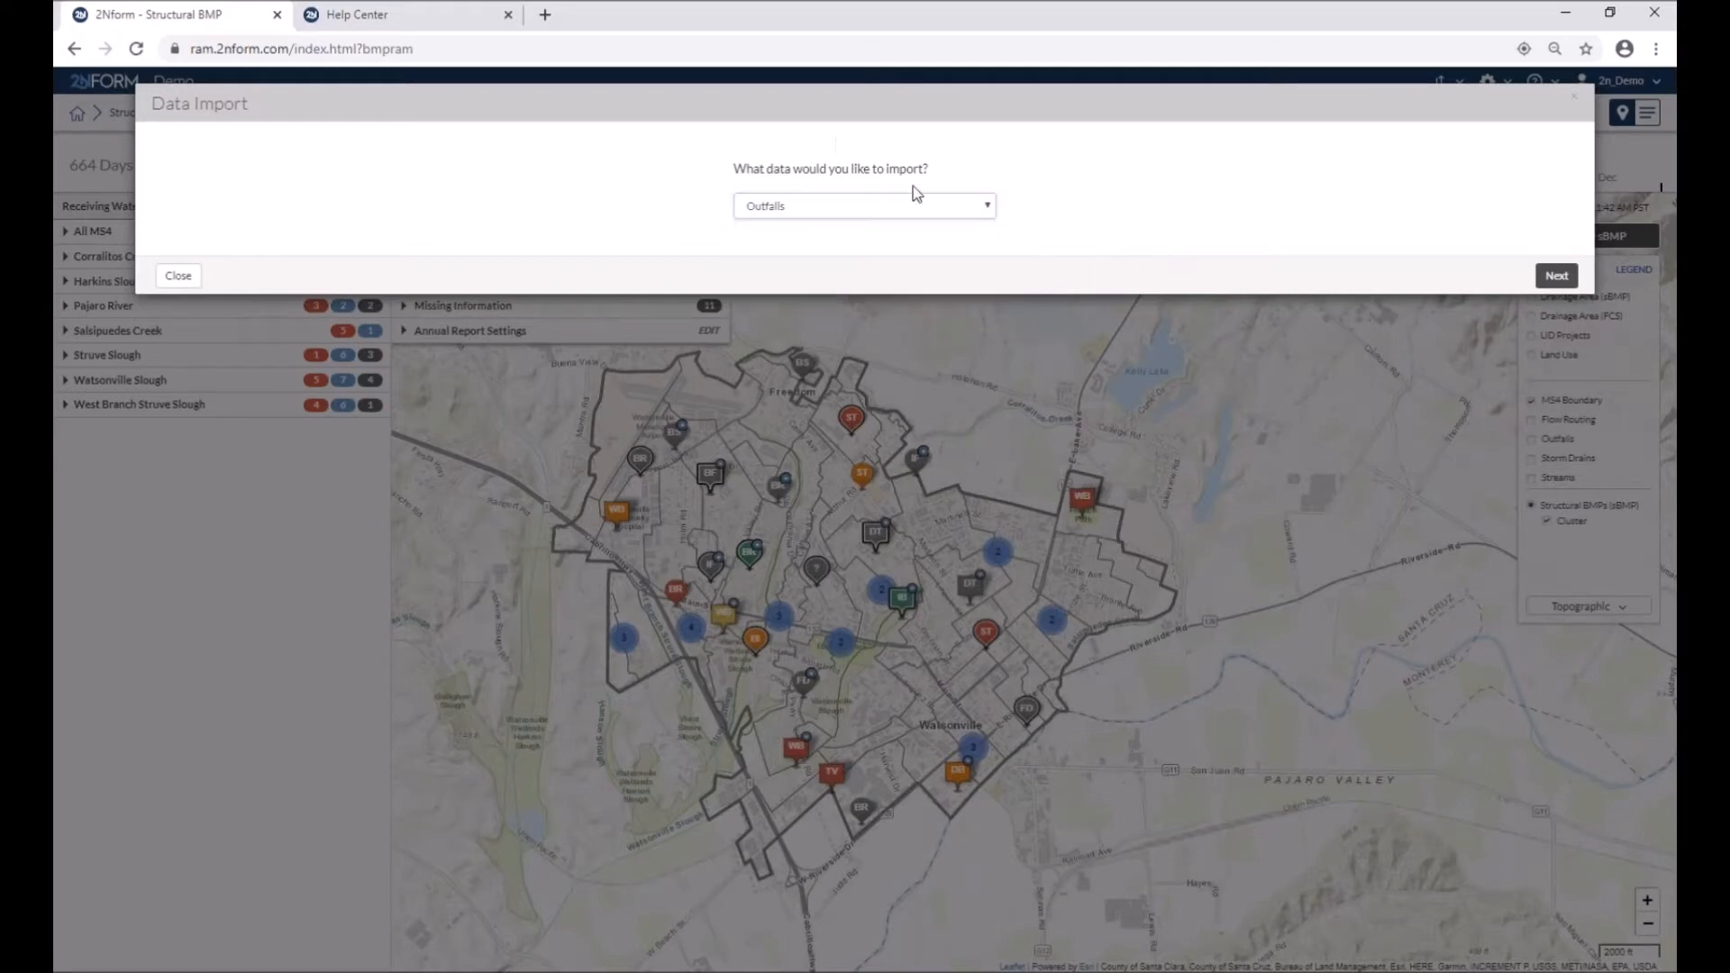
left_click(930, 213)
left_click(906, 241)
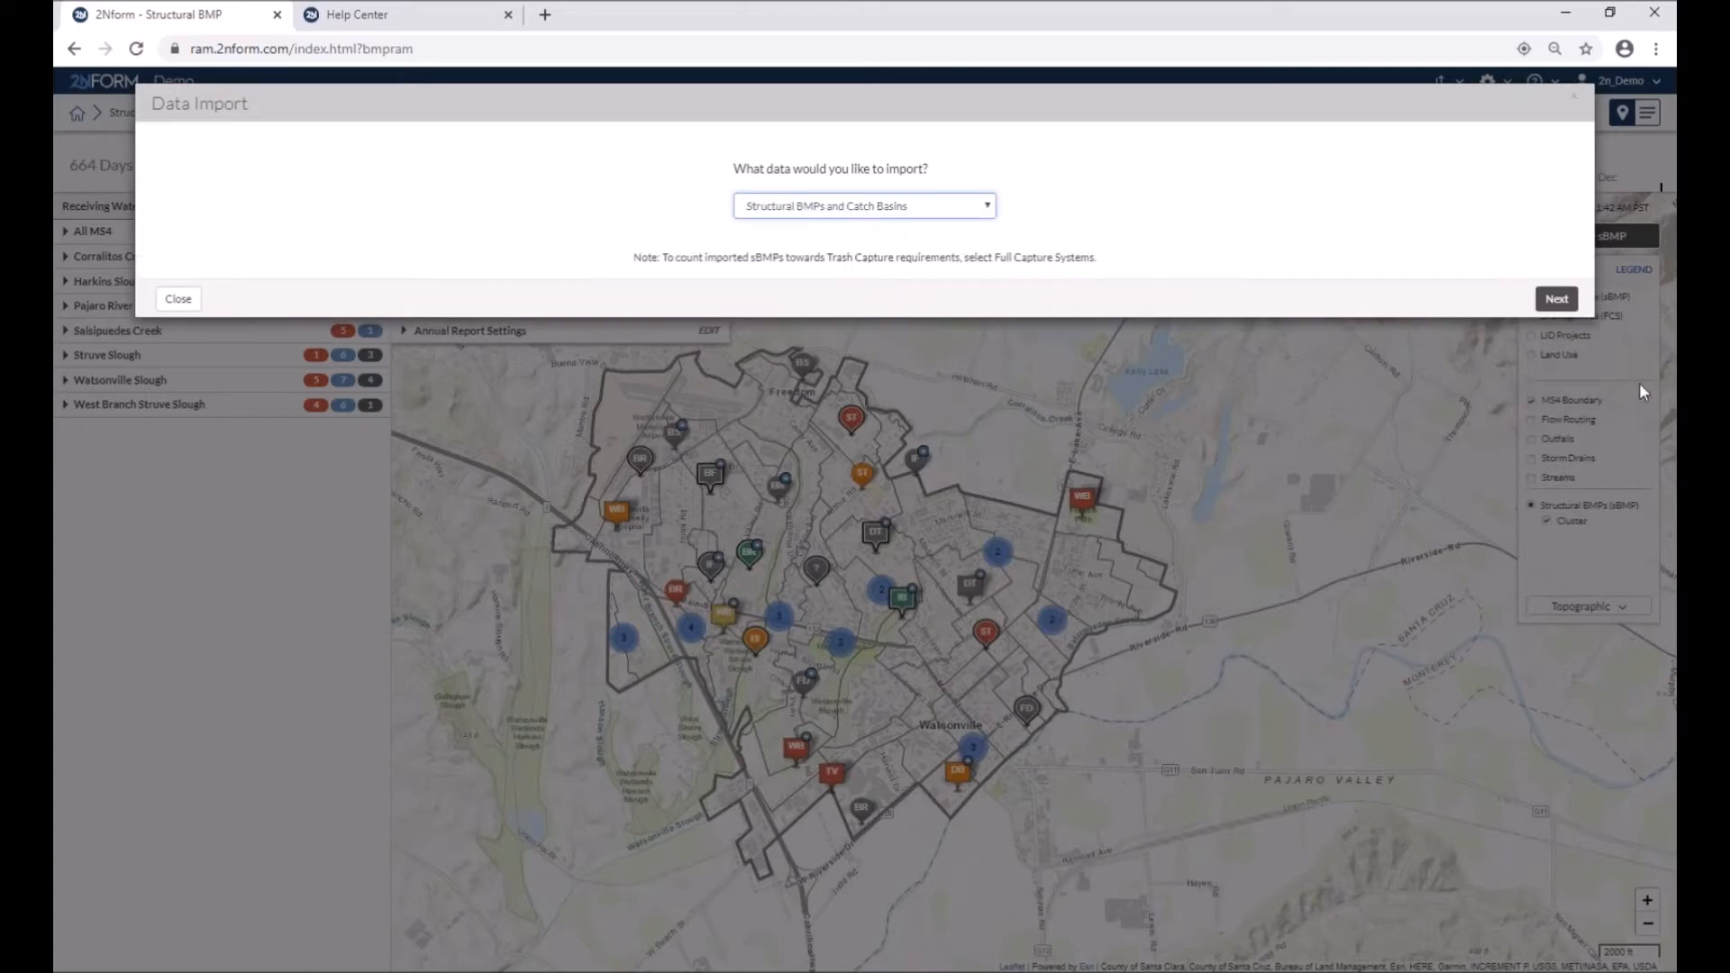
left_click(1547, 295)
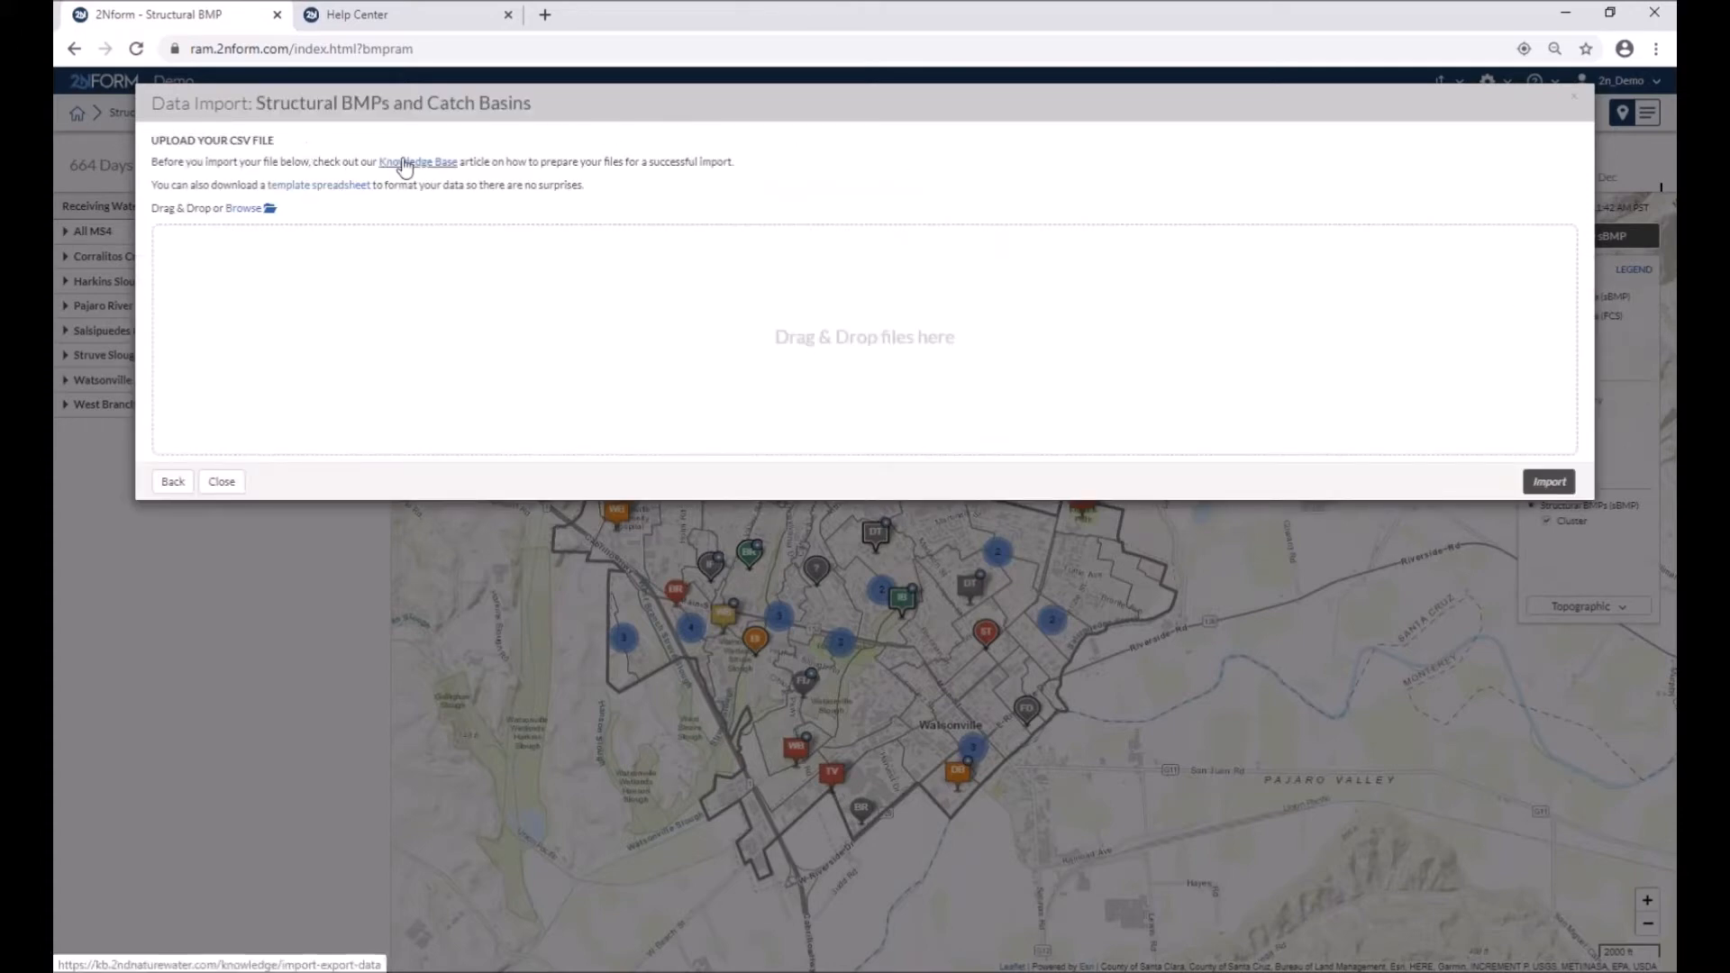
left_click(336, 186)
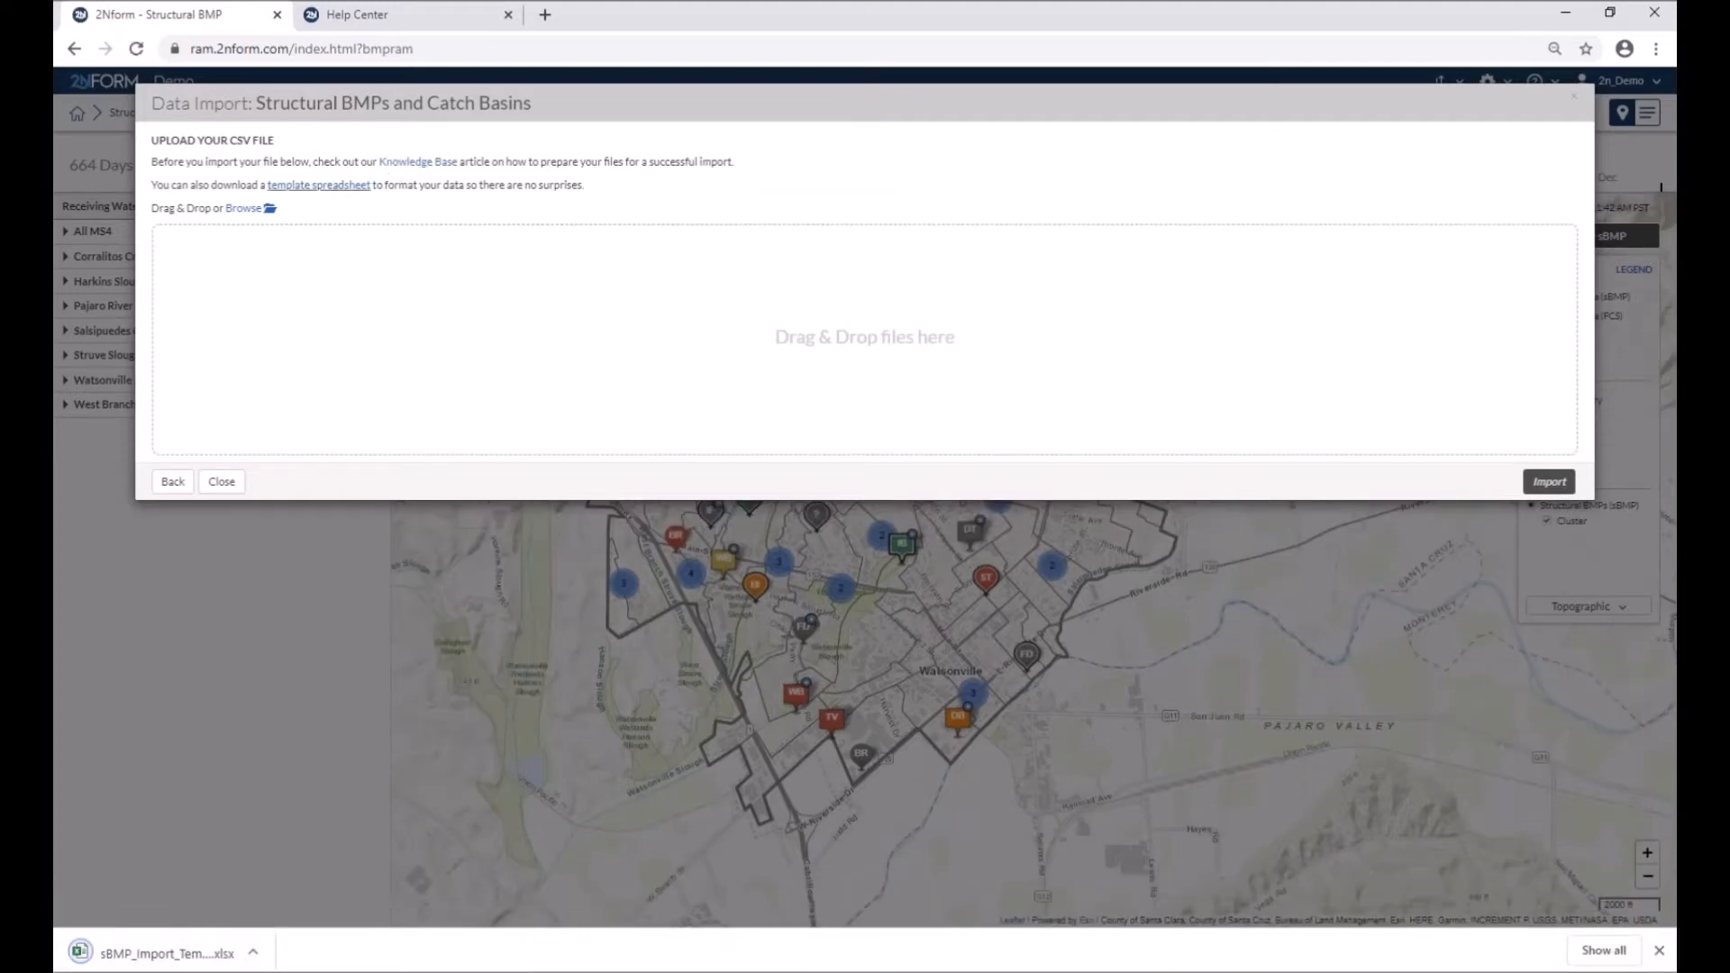
Load Demo_Upload_File from the Desktop to preview its record, and close the data import without importing it
left_click(242, 210)
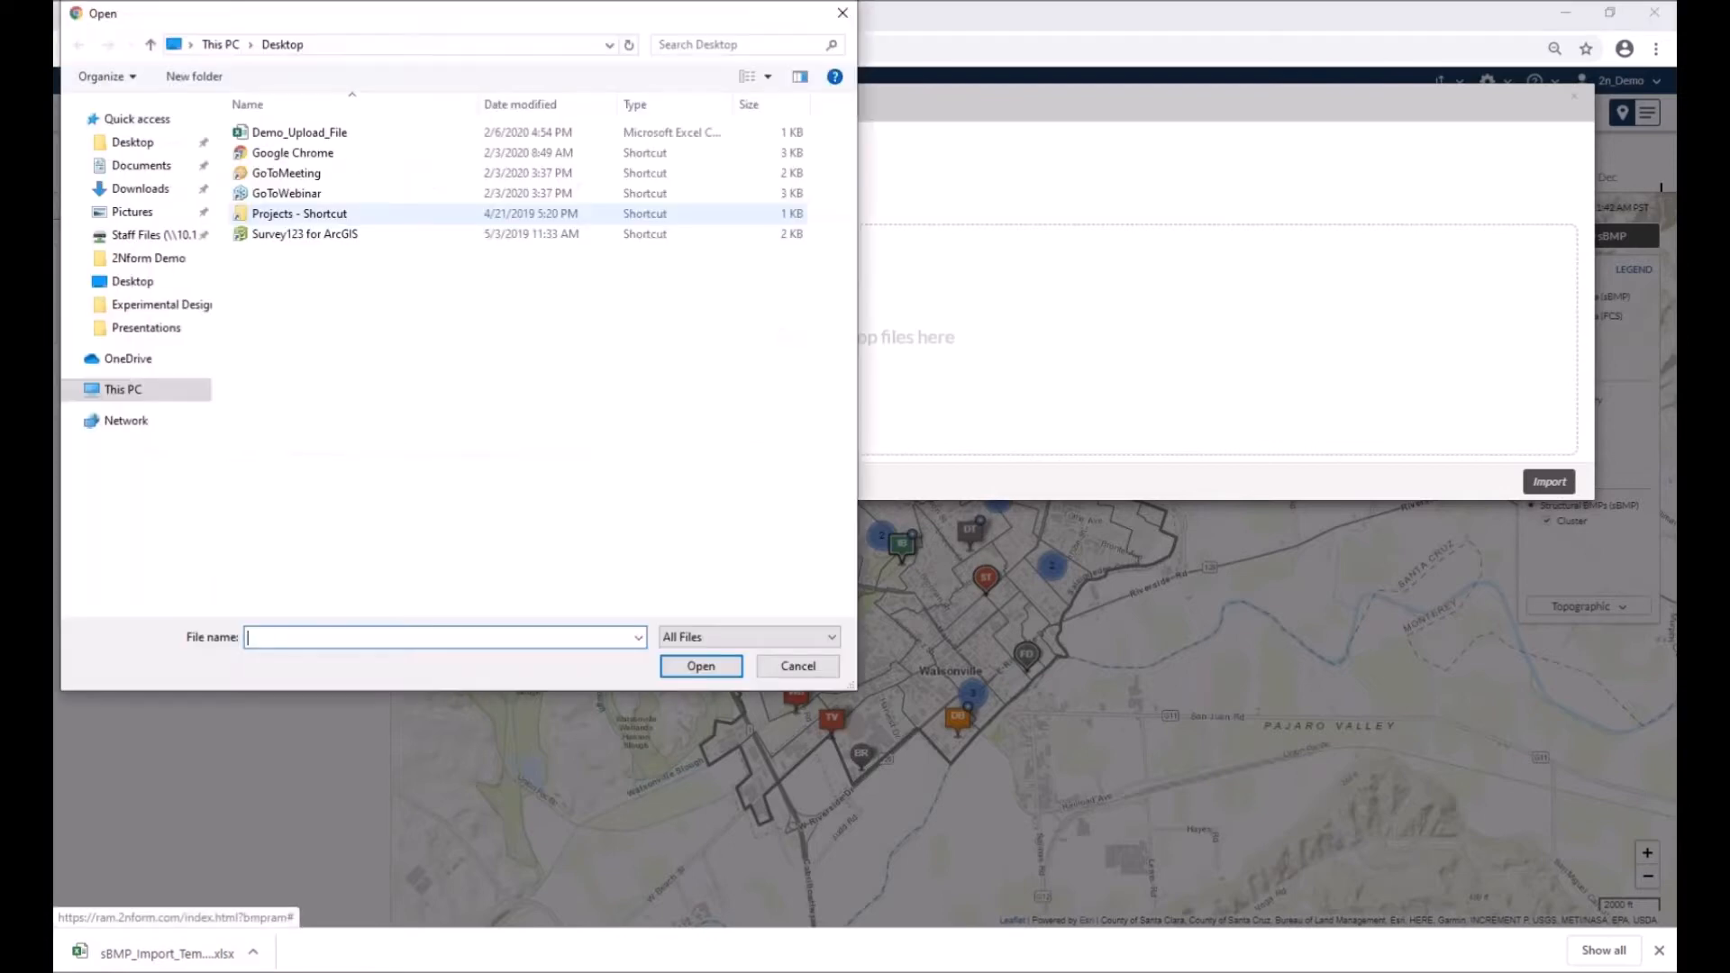
double_click(245, 138)
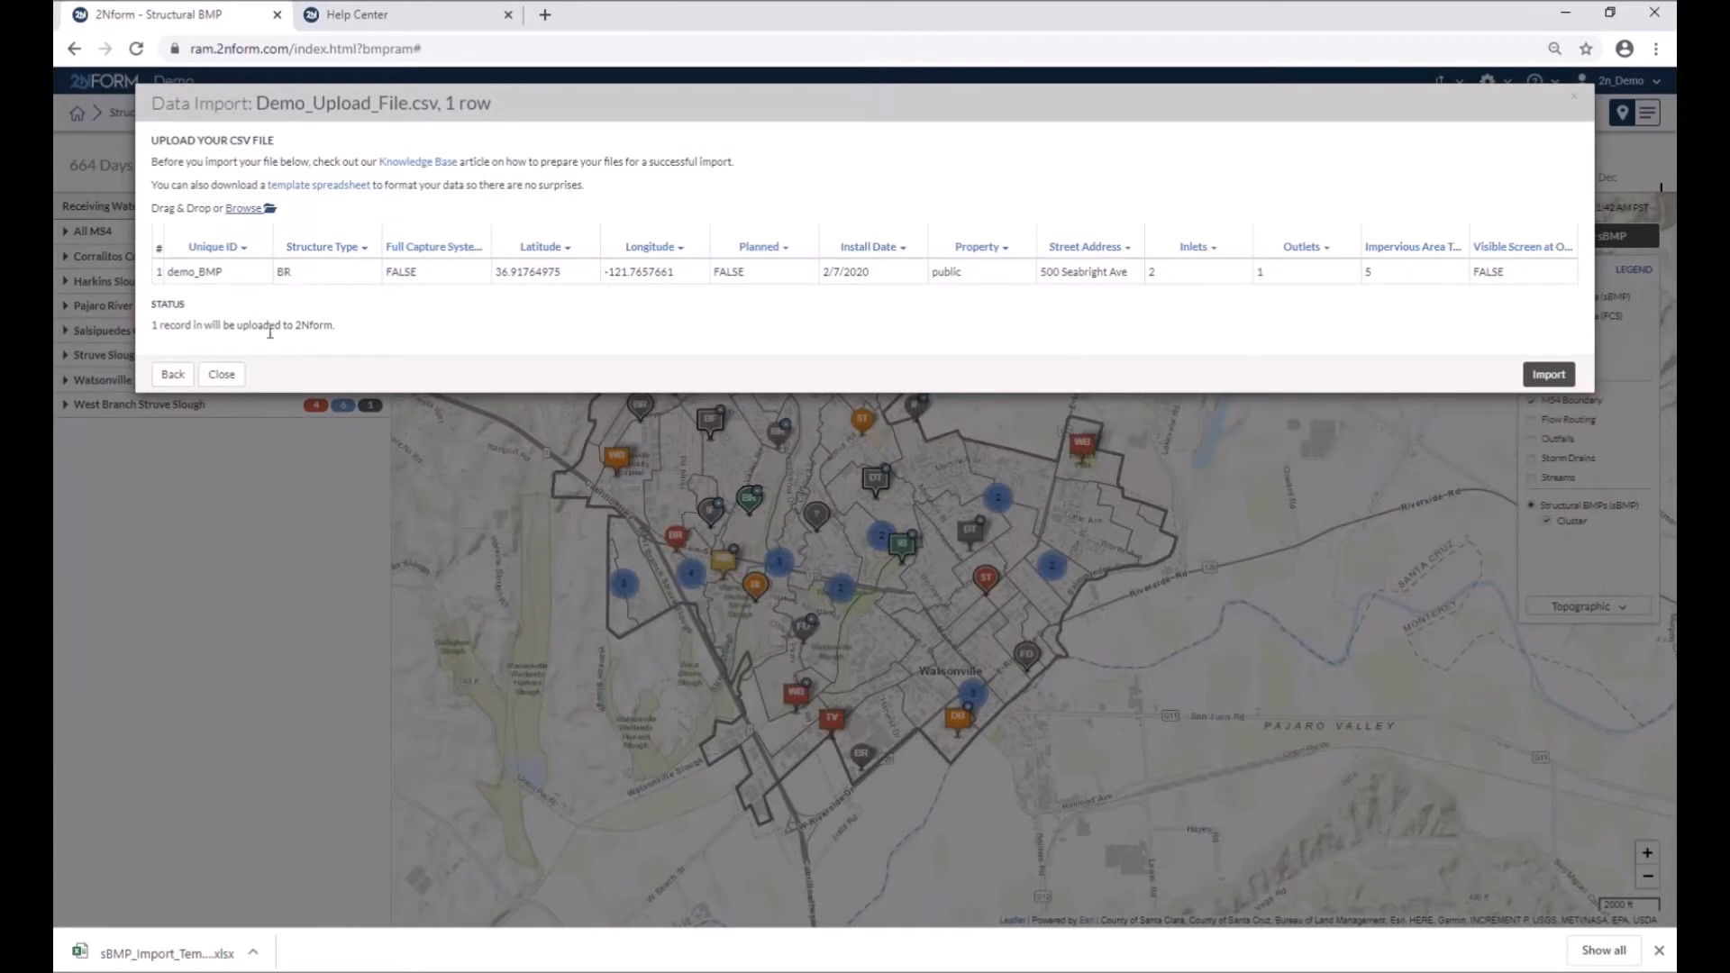
left_click(222, 374)
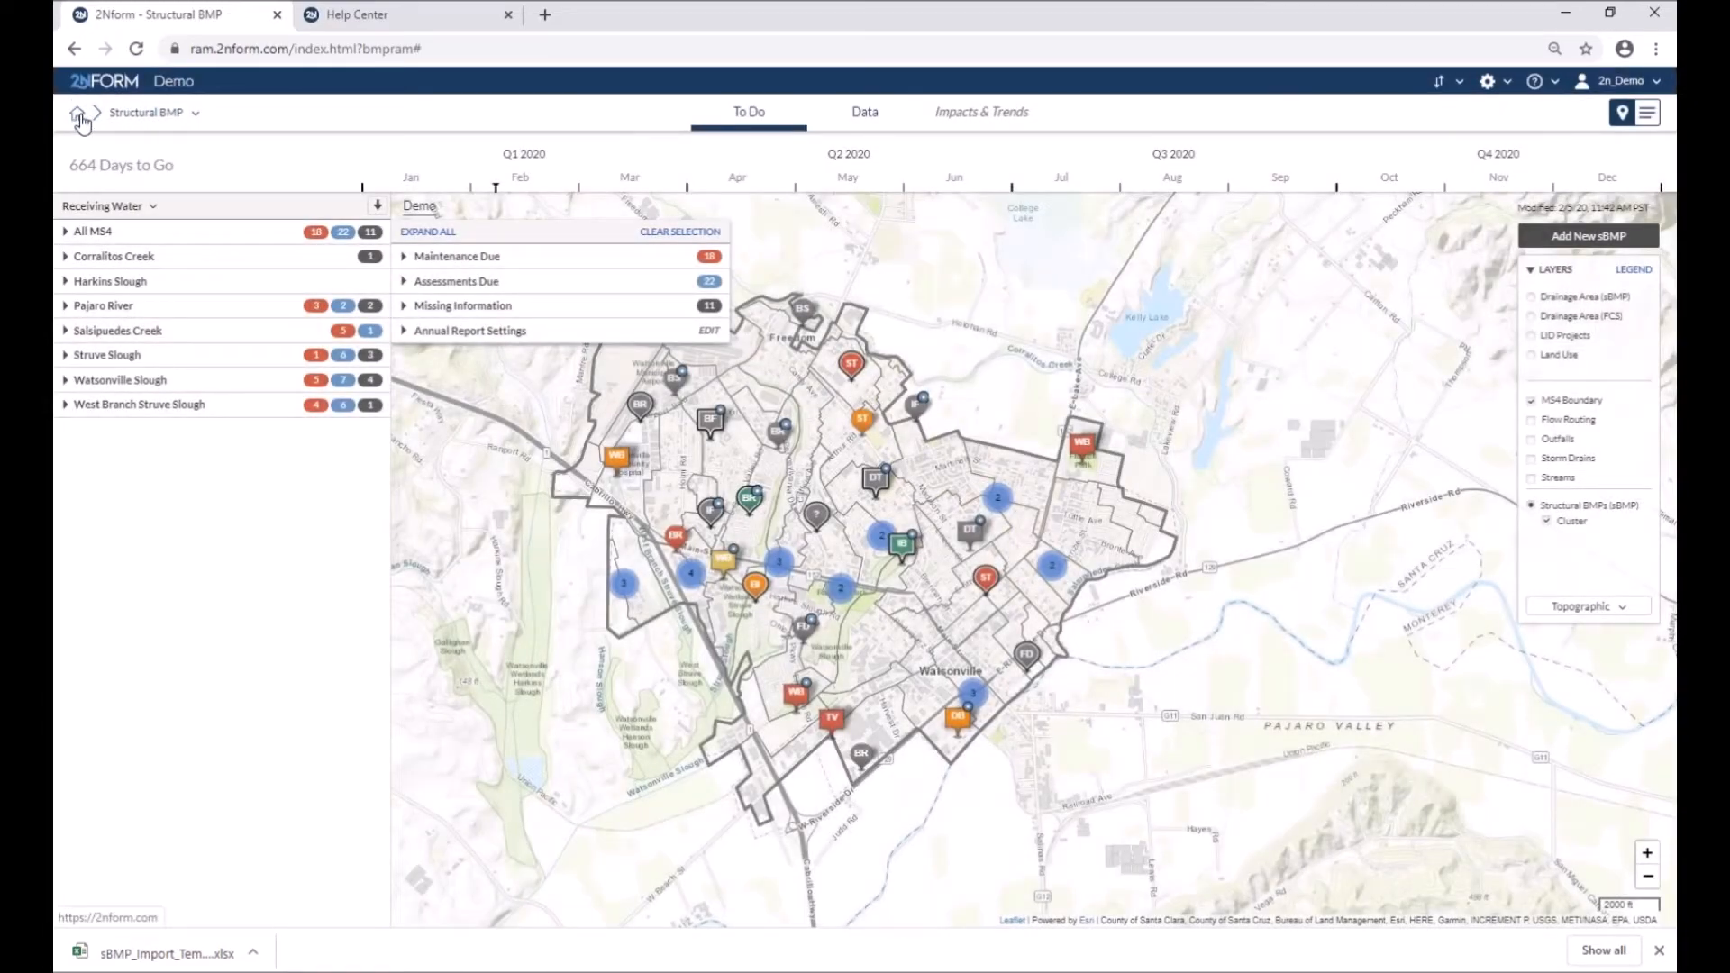
Reopen the Structural BMP module from the home page and review the assets under Assessments Due, Maintenance Due and Missing Information on the map
left_click(79, 116)
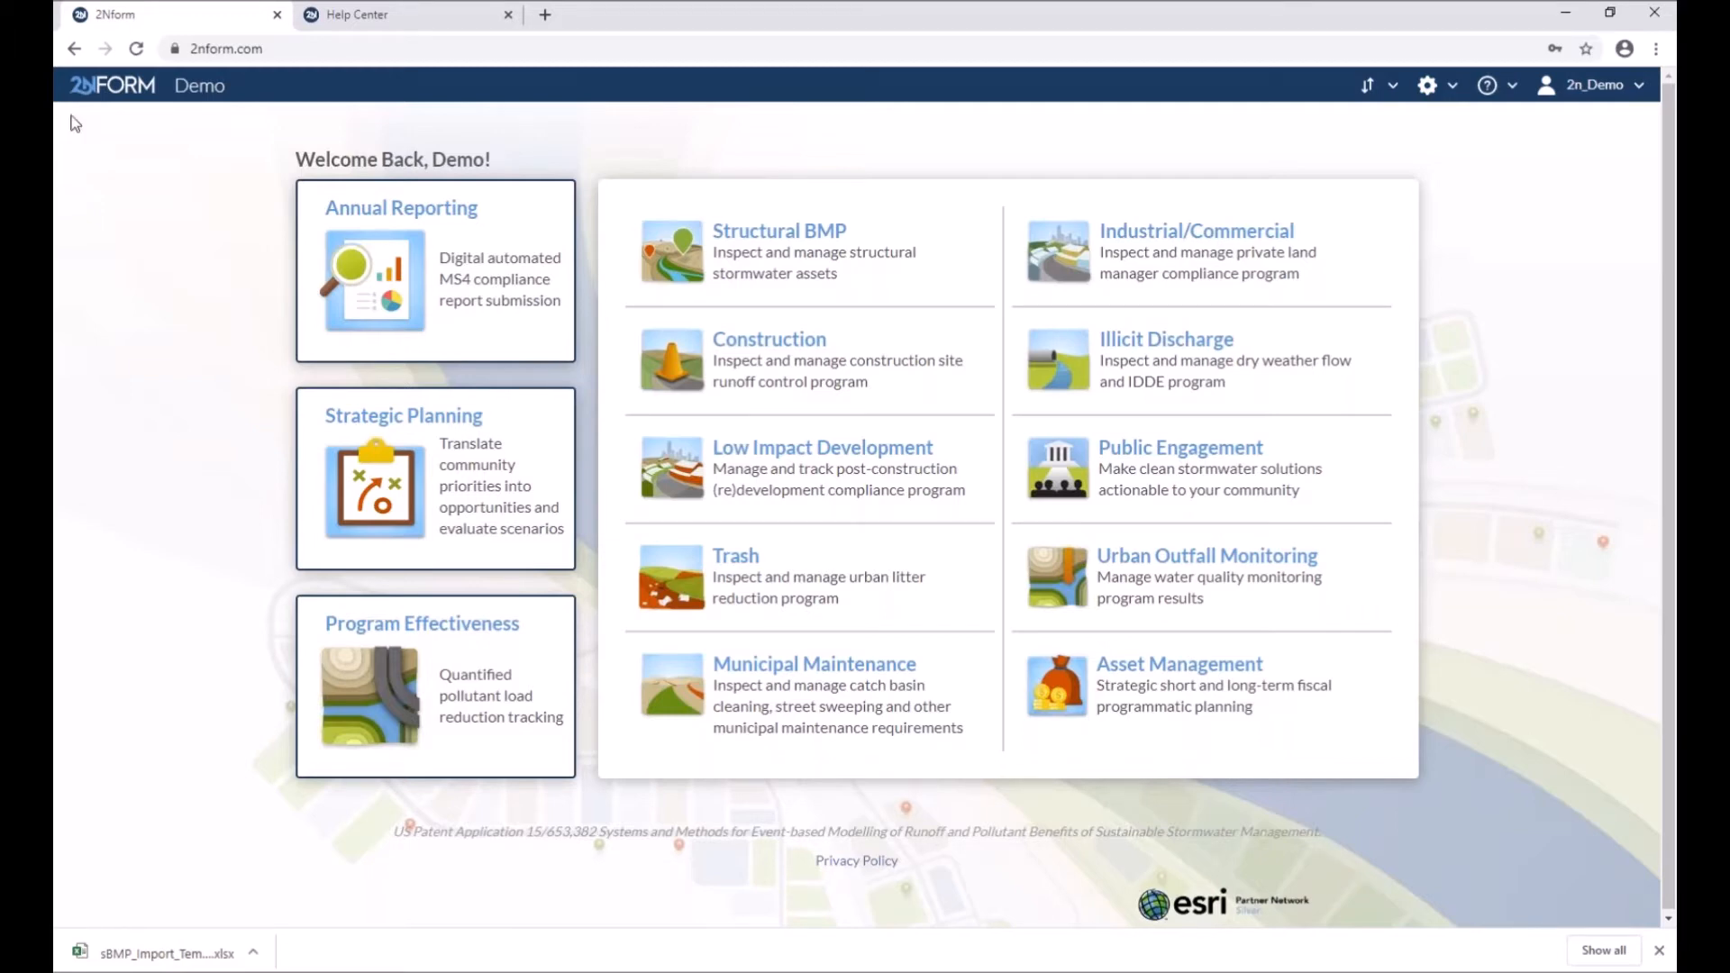
left_click(693, 253)
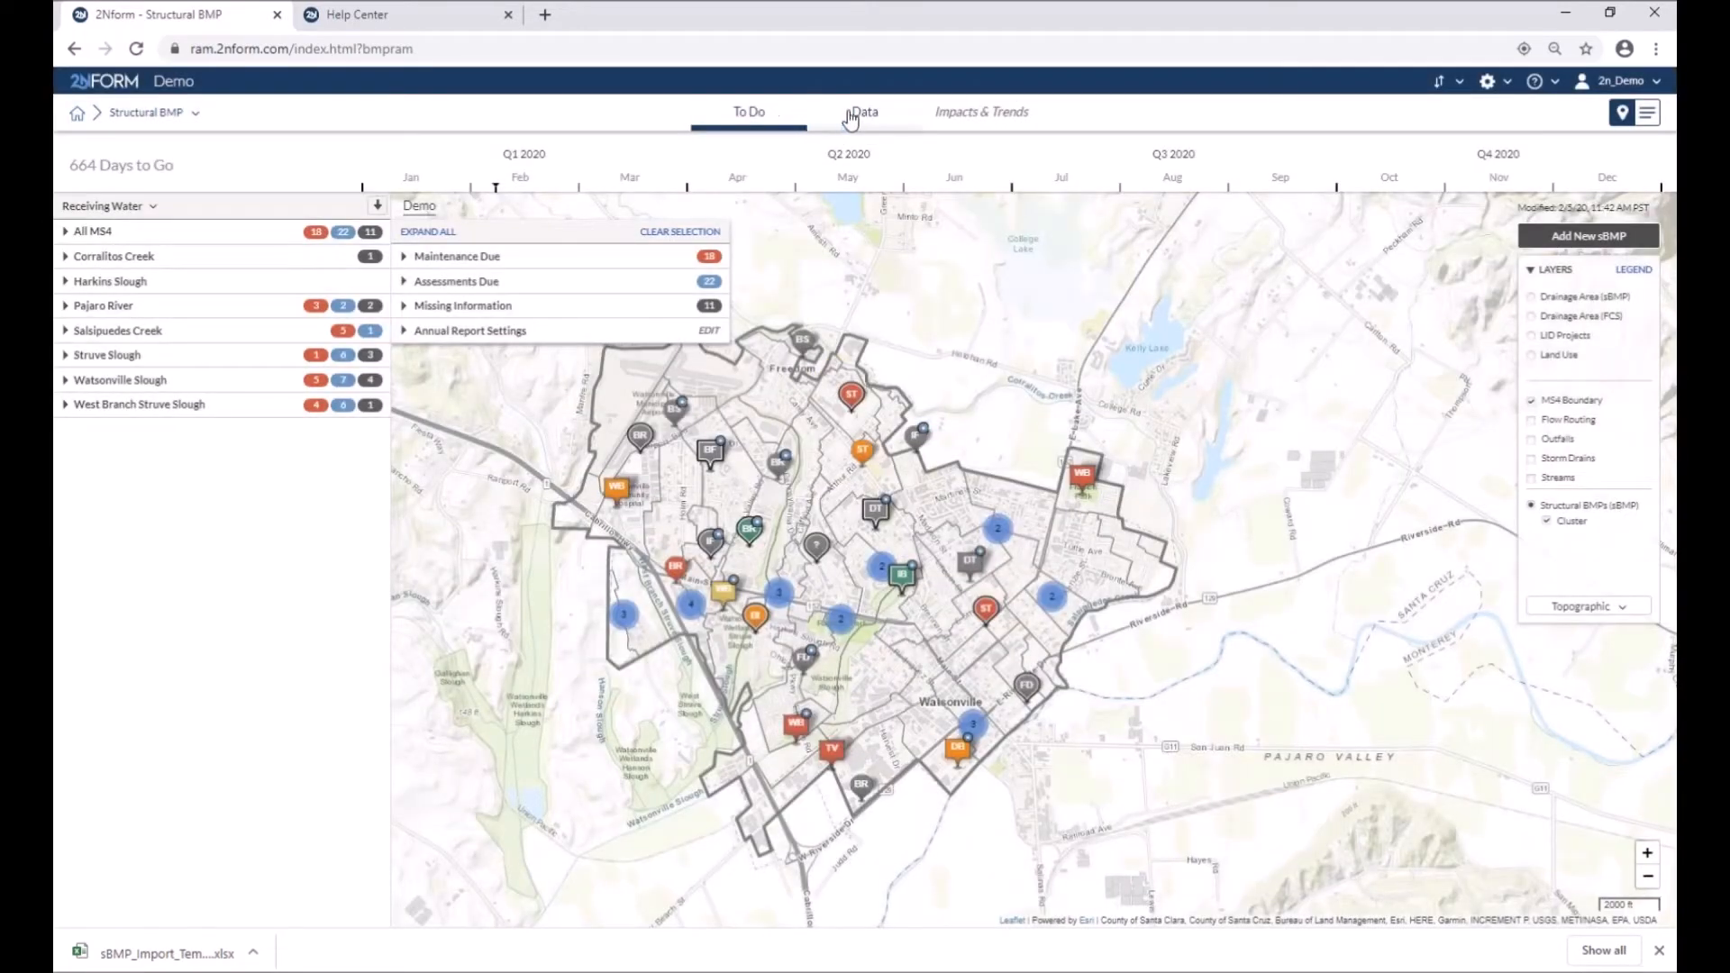
left_click(574, 282)
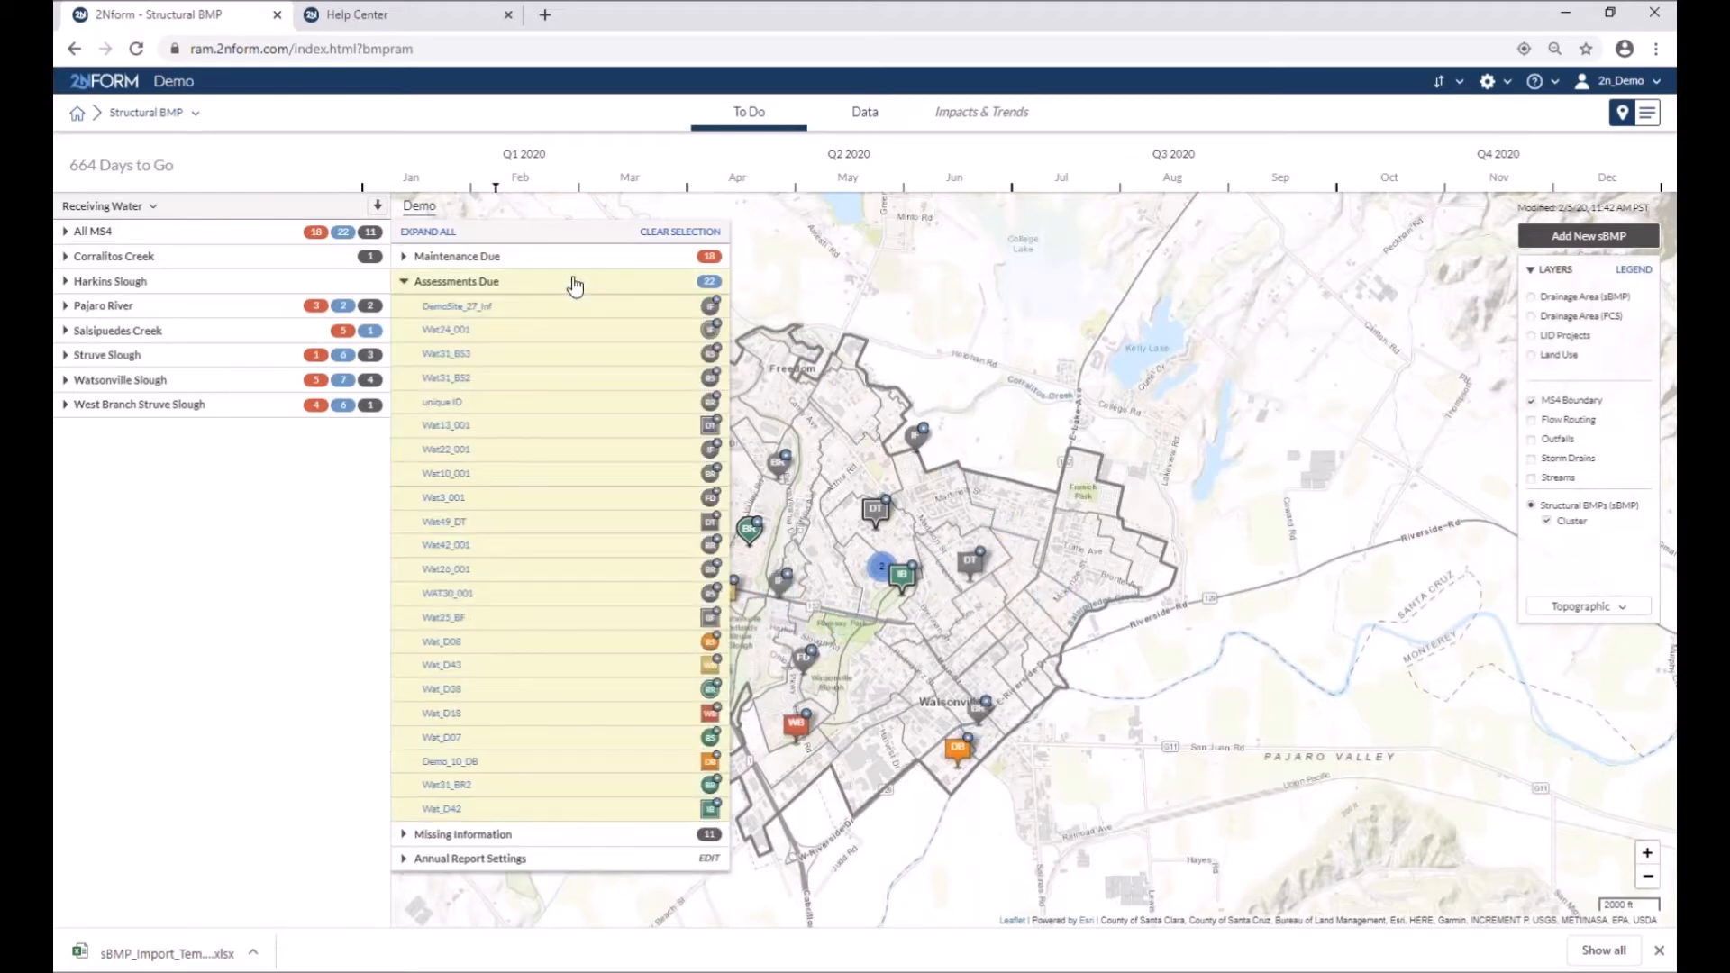
left_click(574, 282)
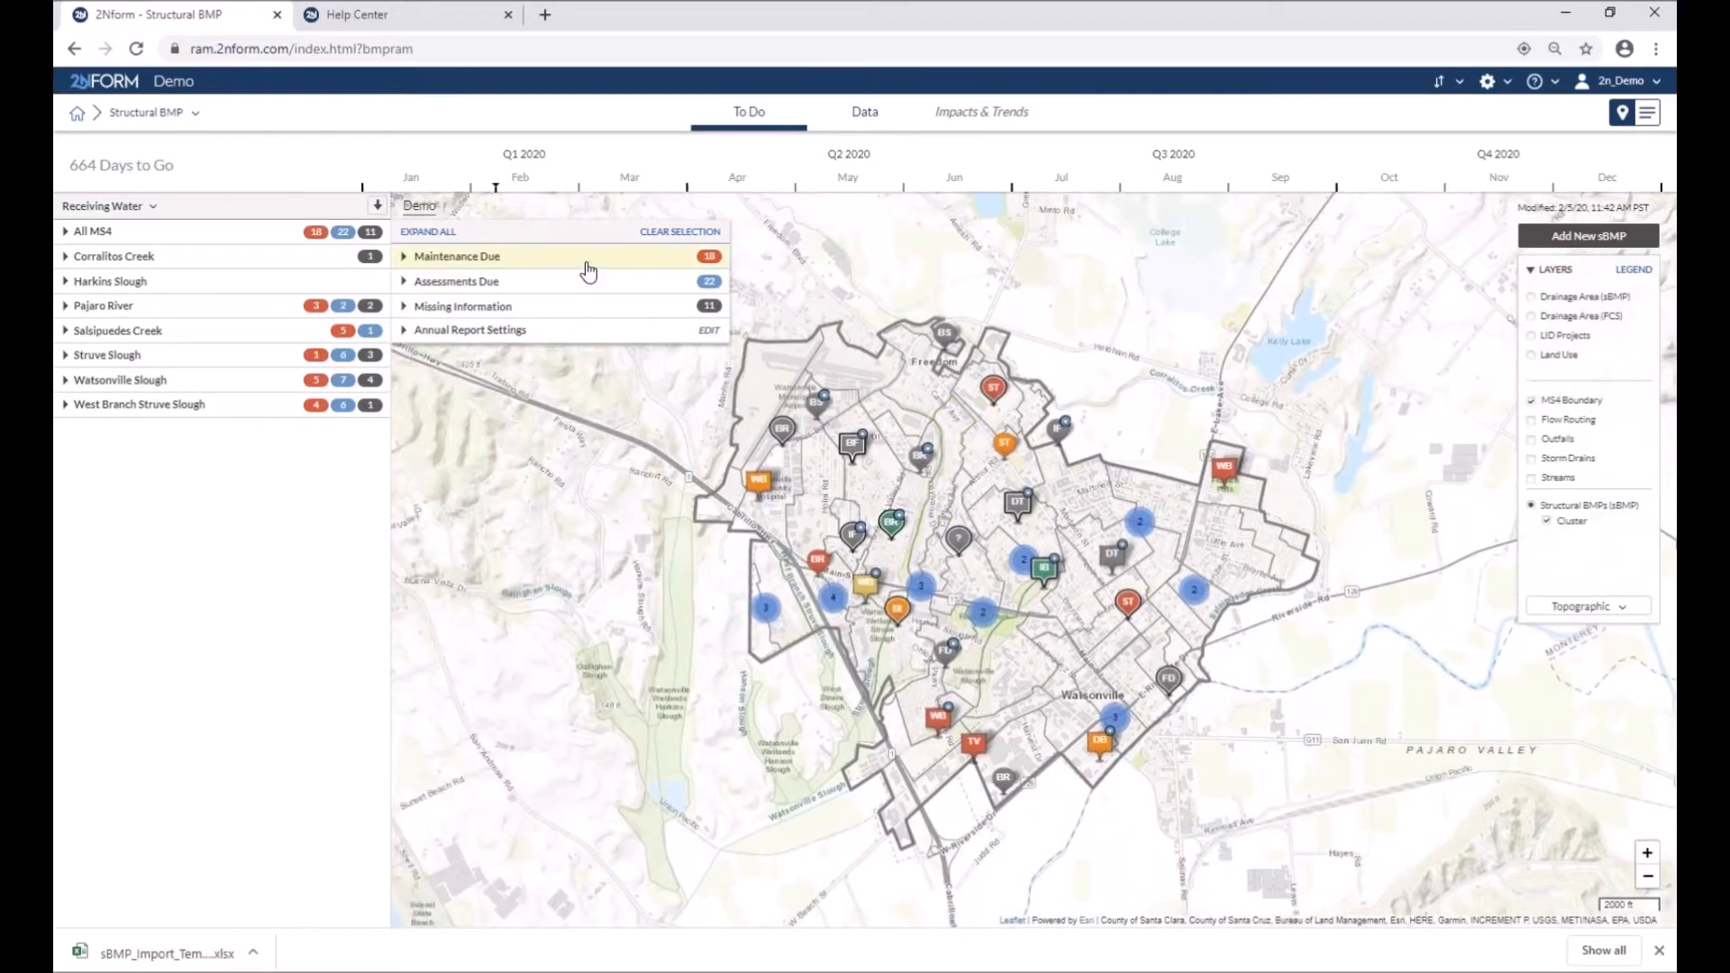
left_click(589, 272)
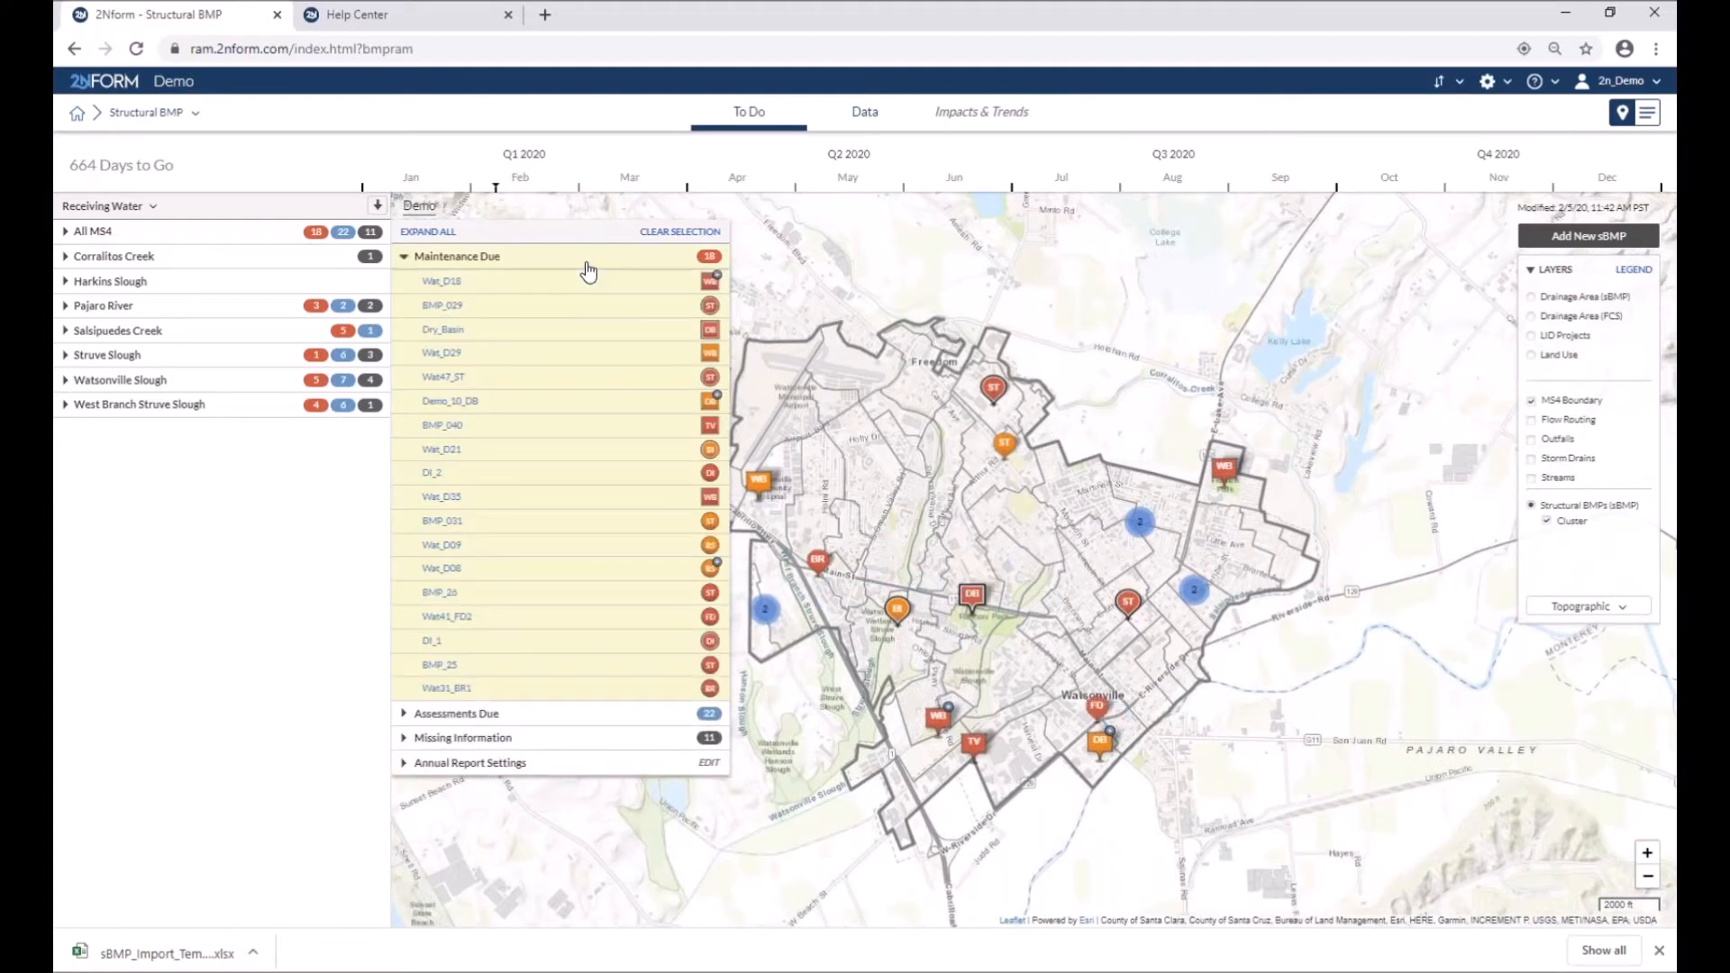
left_click(588, 269)
left_click(571, 313)
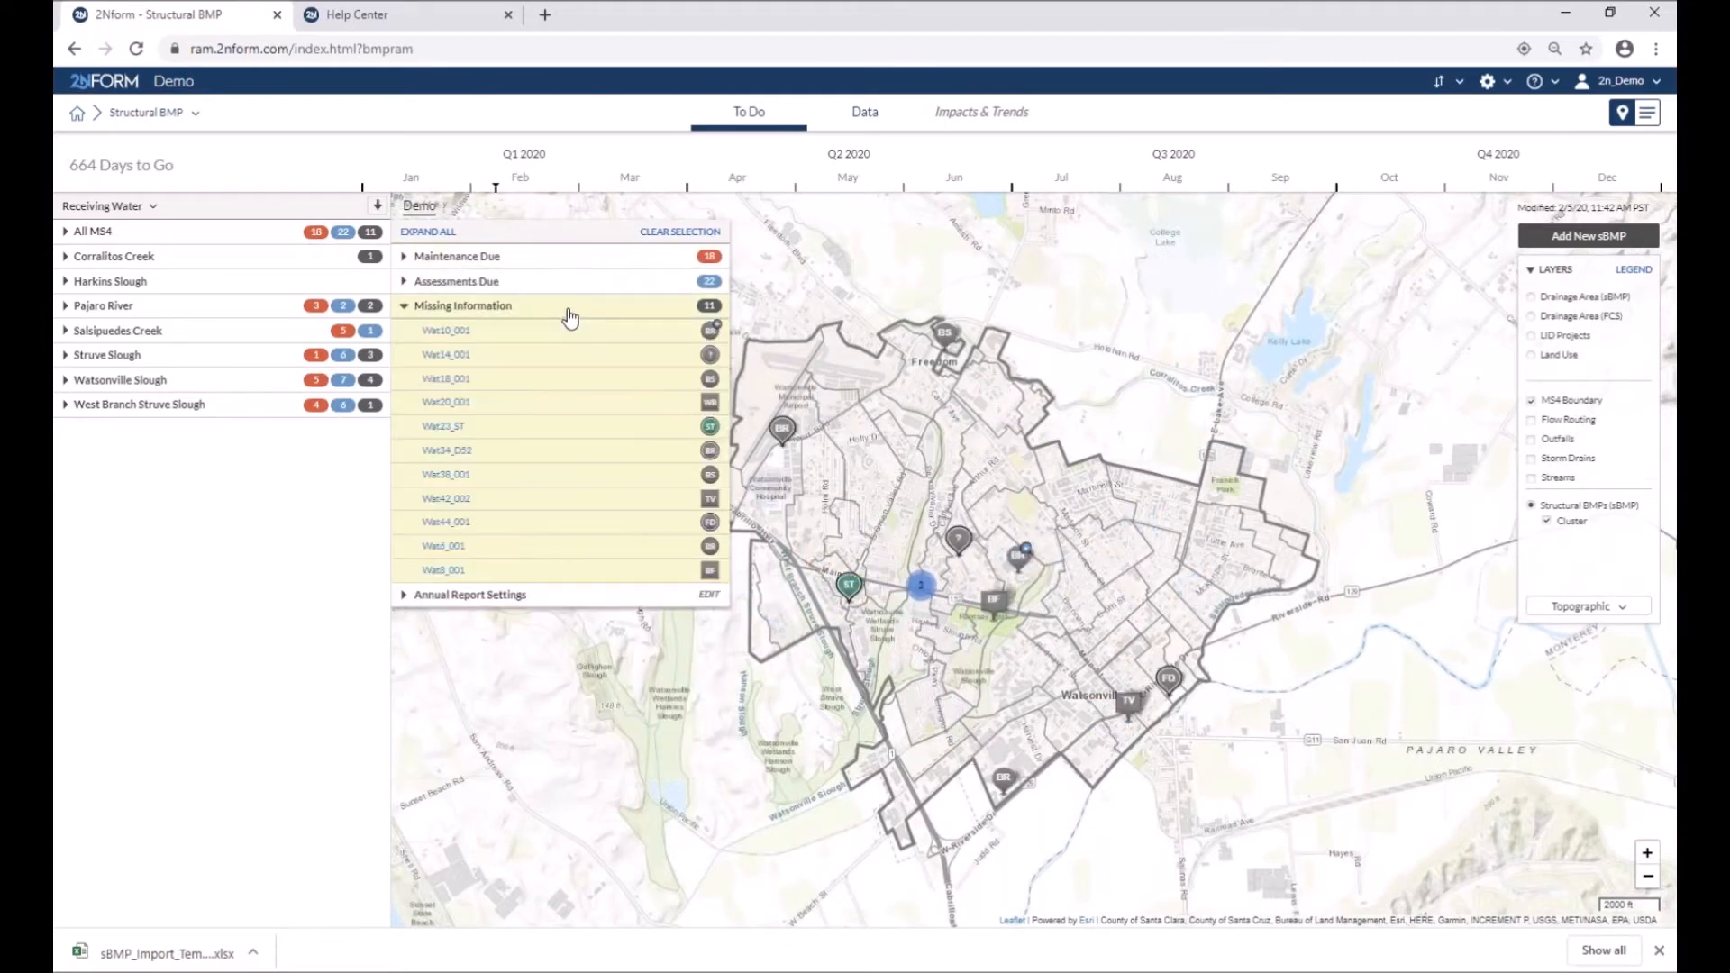
left_click(570, 314)
Turn off clustering of the structural BMPs on the Data map and return to the To Do view
left_click(857, 126)
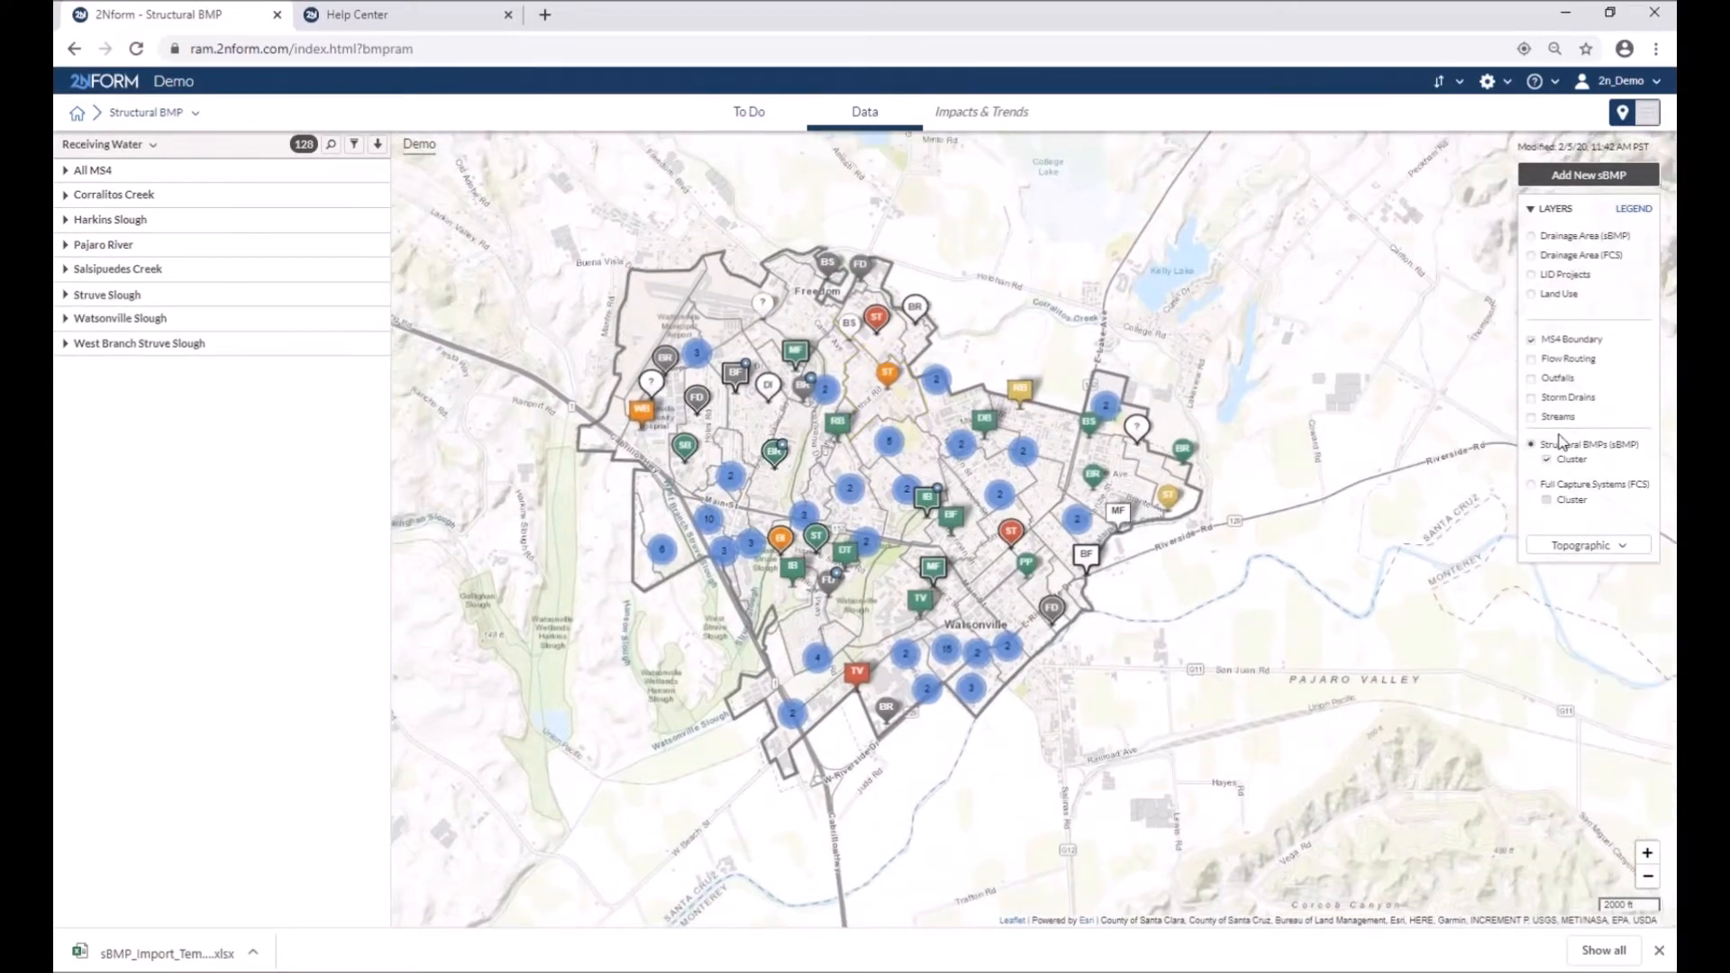
left_click(1548, 461)
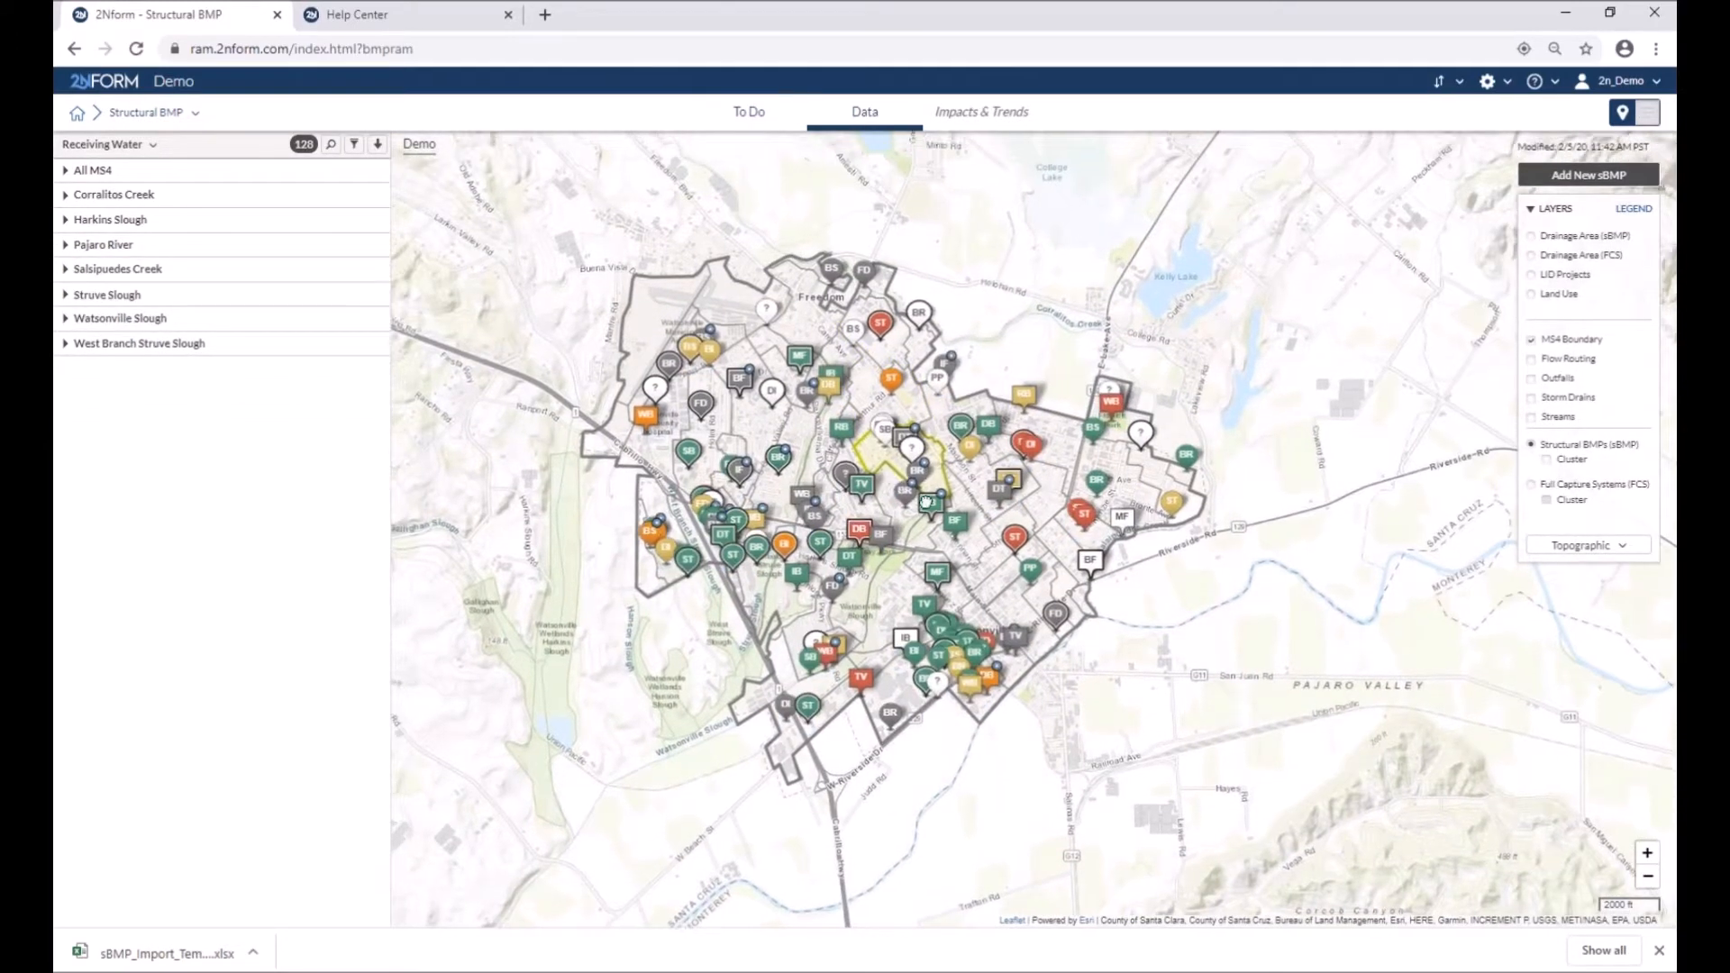
left_click(748, 133)
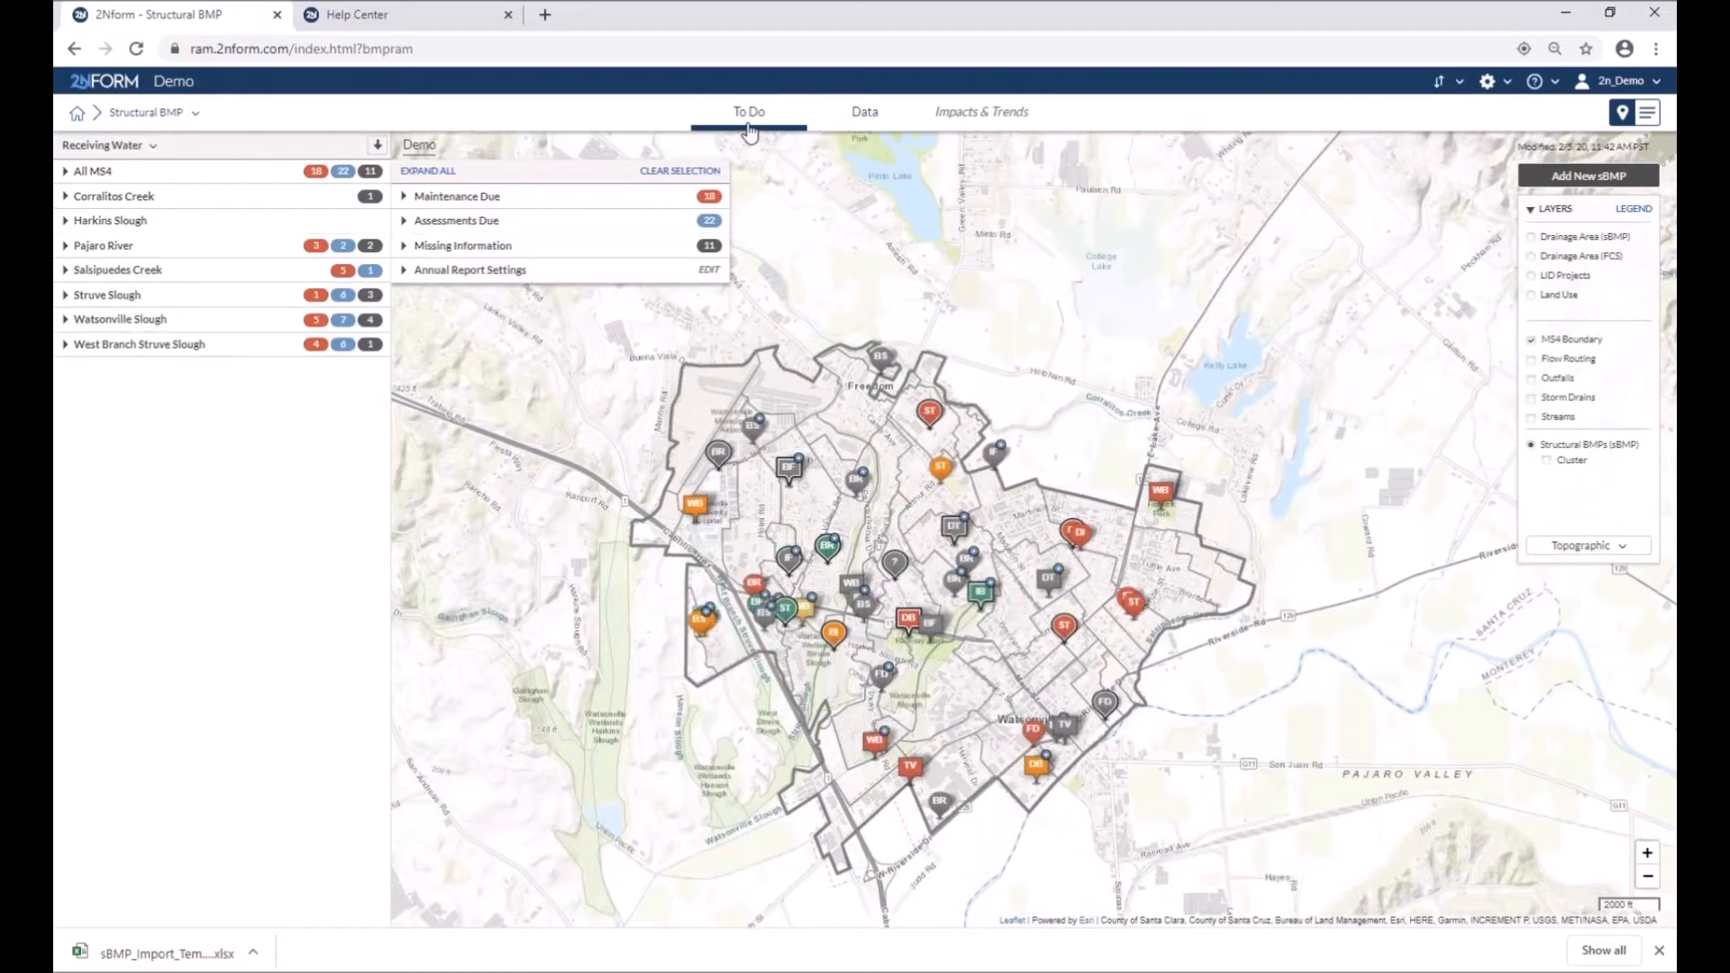
Show the To Do items as a list and review the Maintenance Due and Assessments Due tables
left_click(1645, 118)
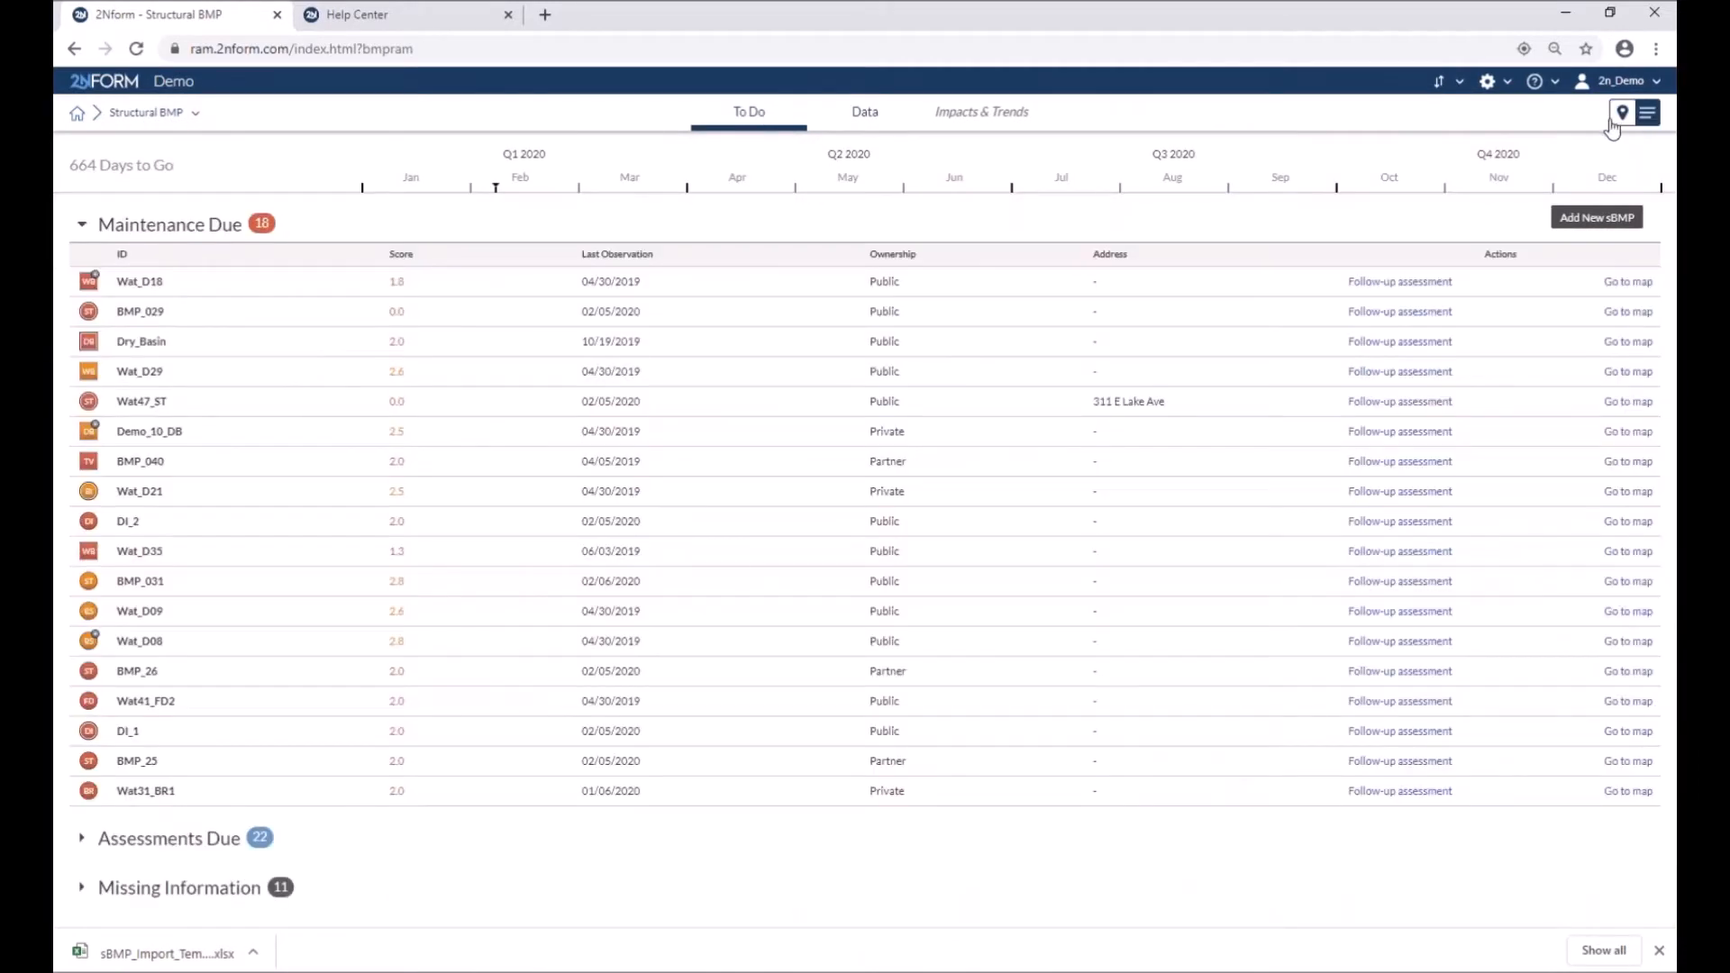
left_click(175, 227)
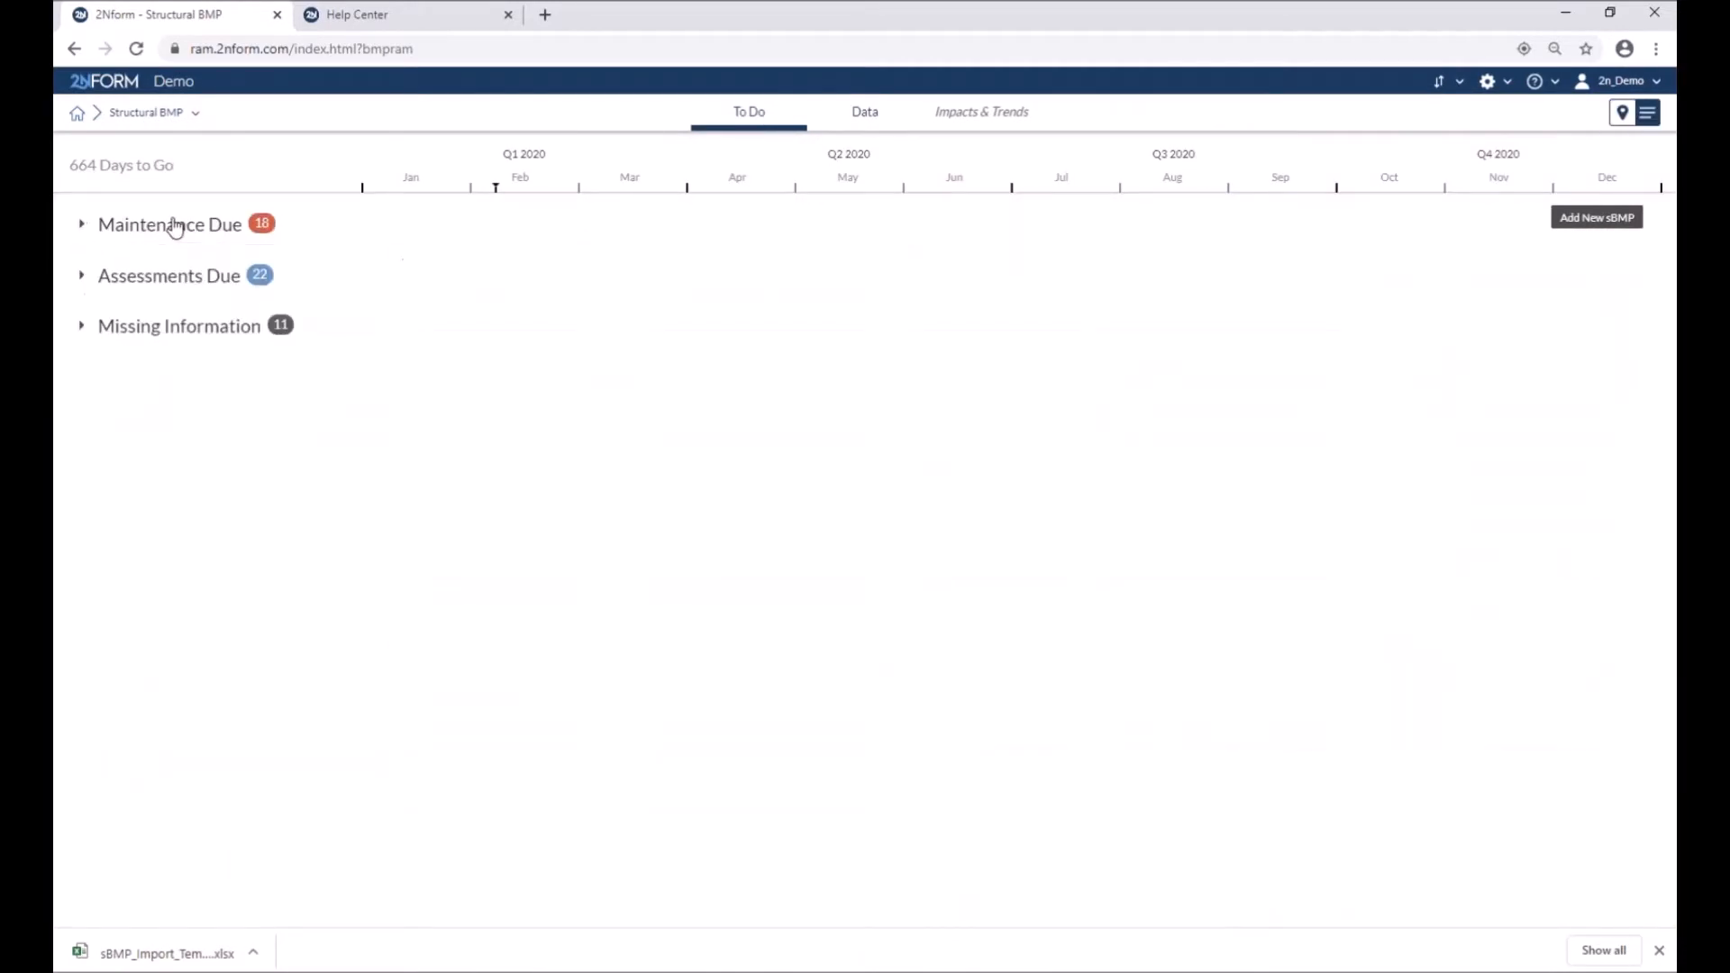
left_click(193, 286)
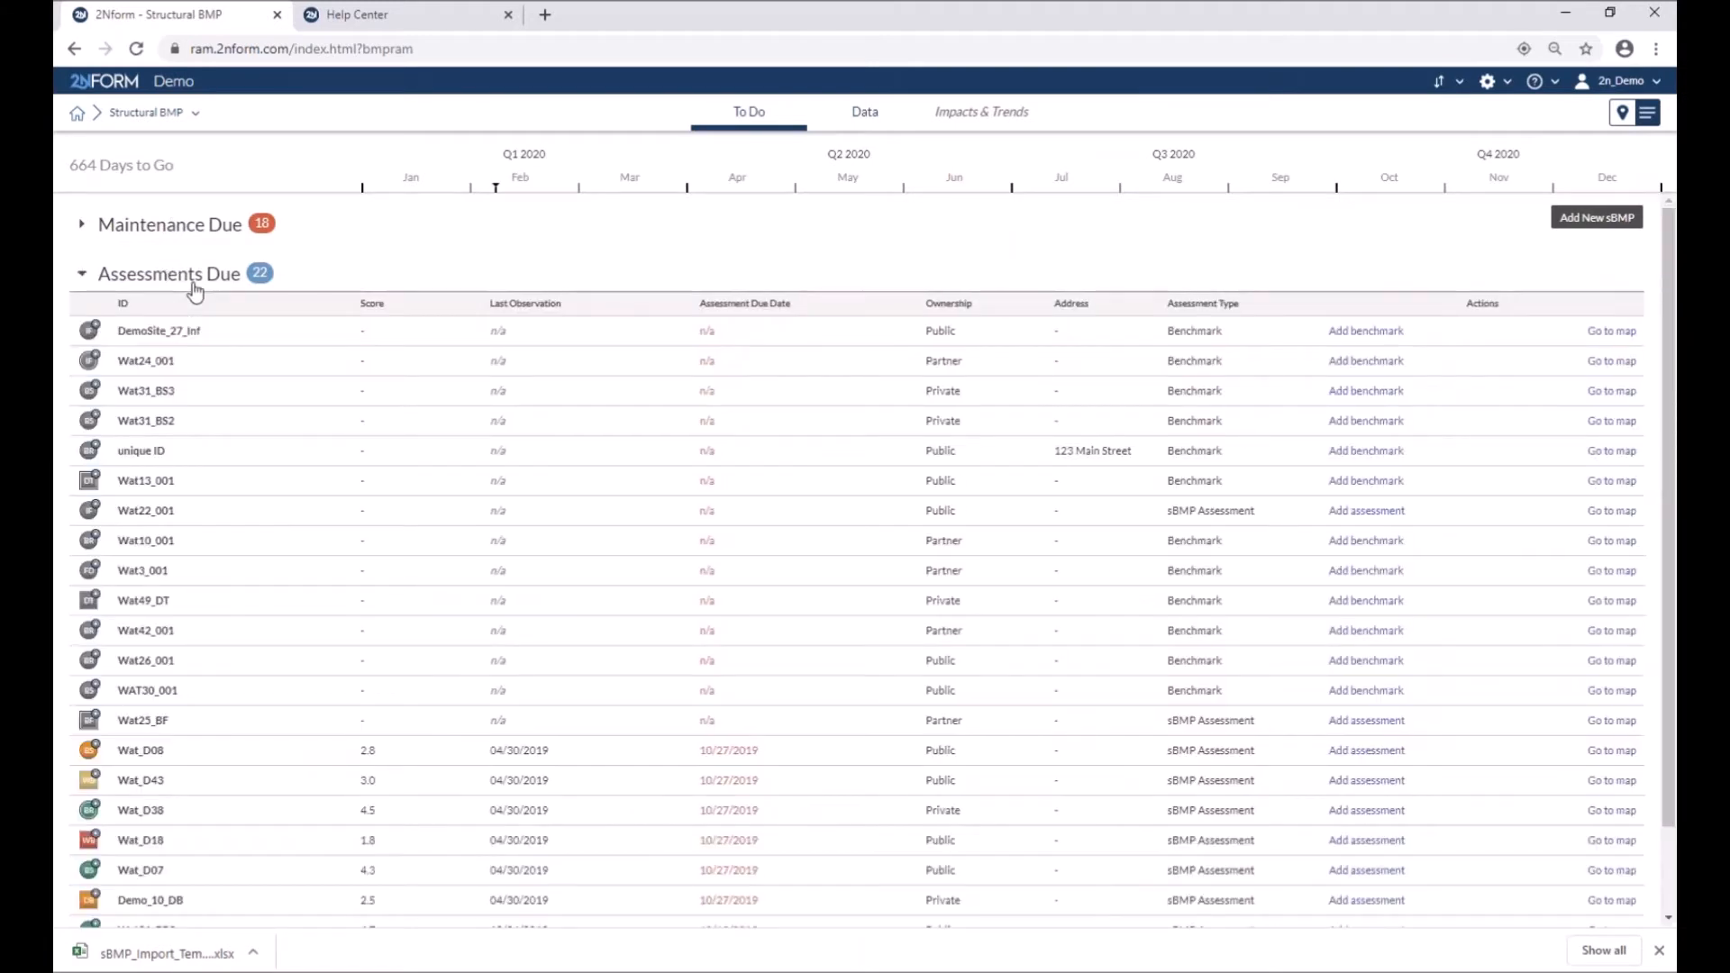
left_click(193, 286)
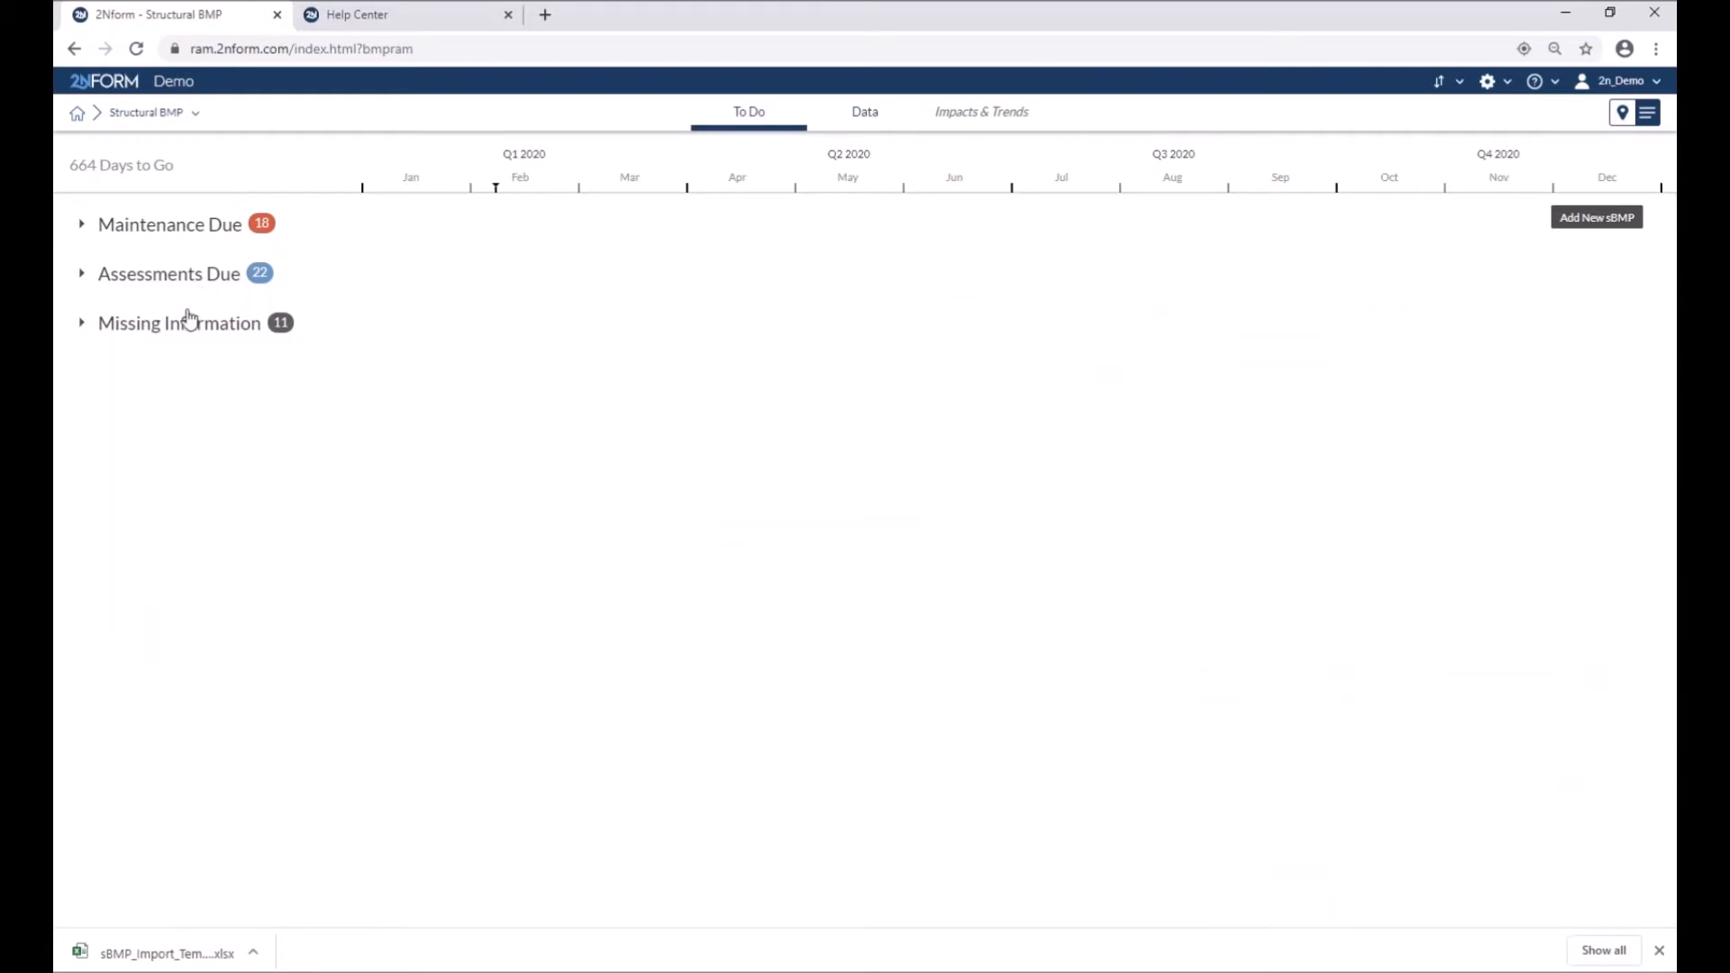
Open the inventory form of Wat8_001 from Missing Information and review its sBMP information and drainage area
left_click(186, 324)
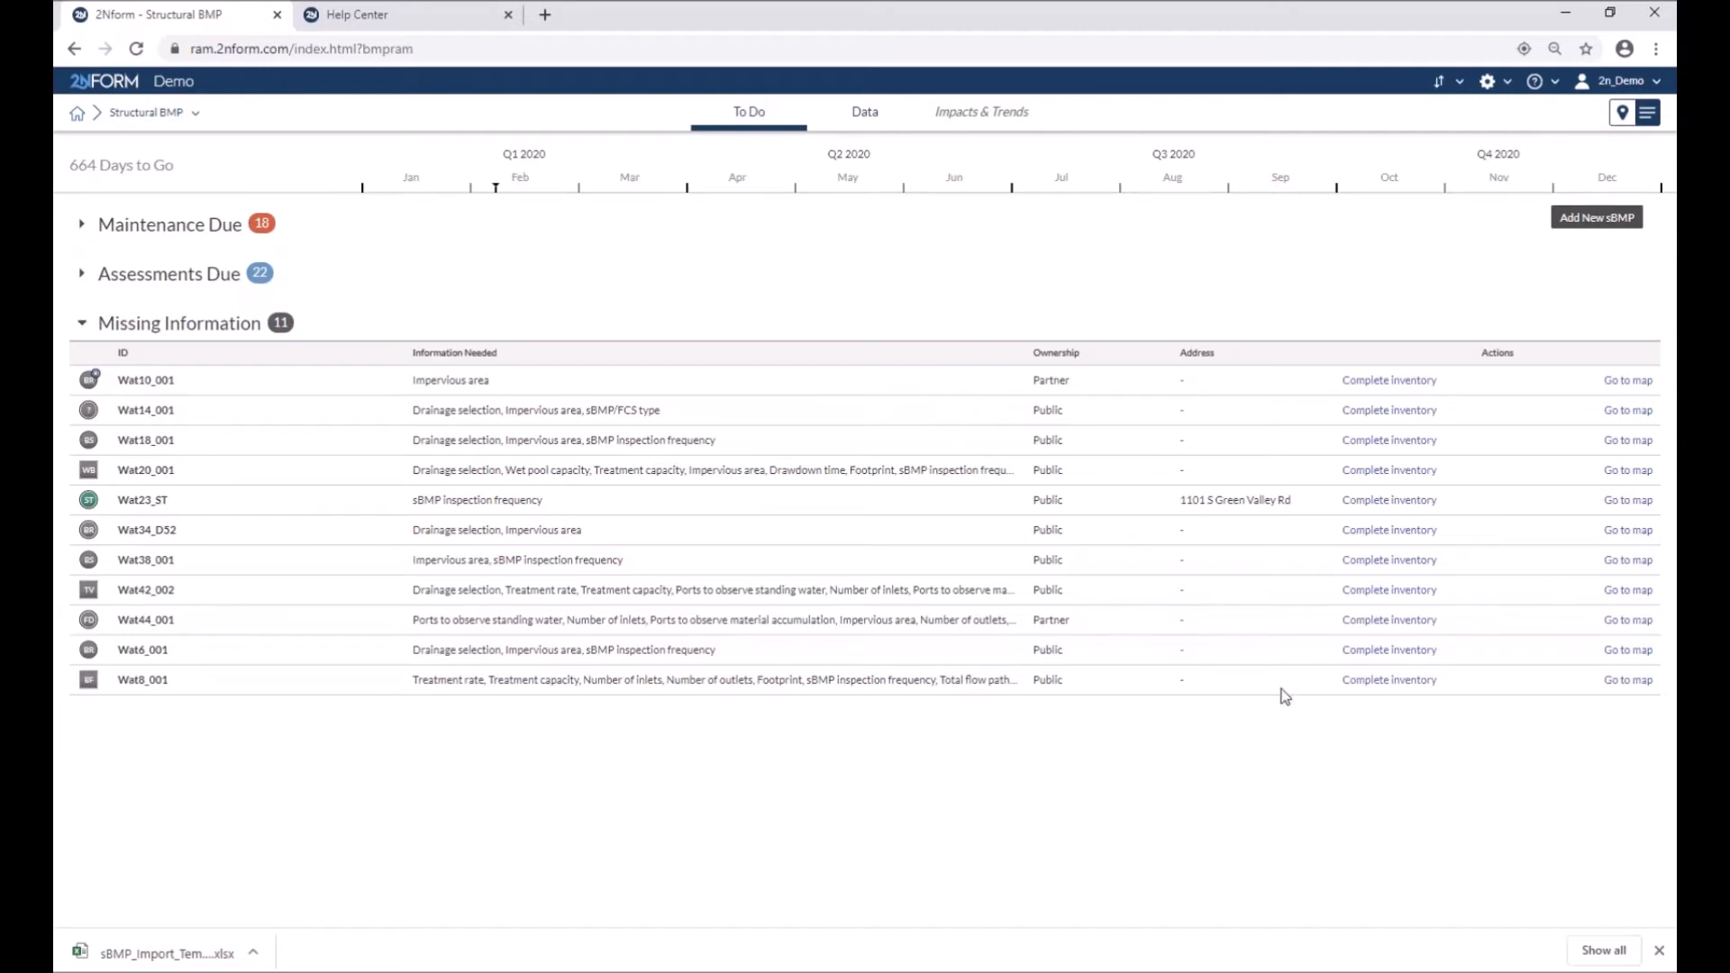
left_click(1366, 684)
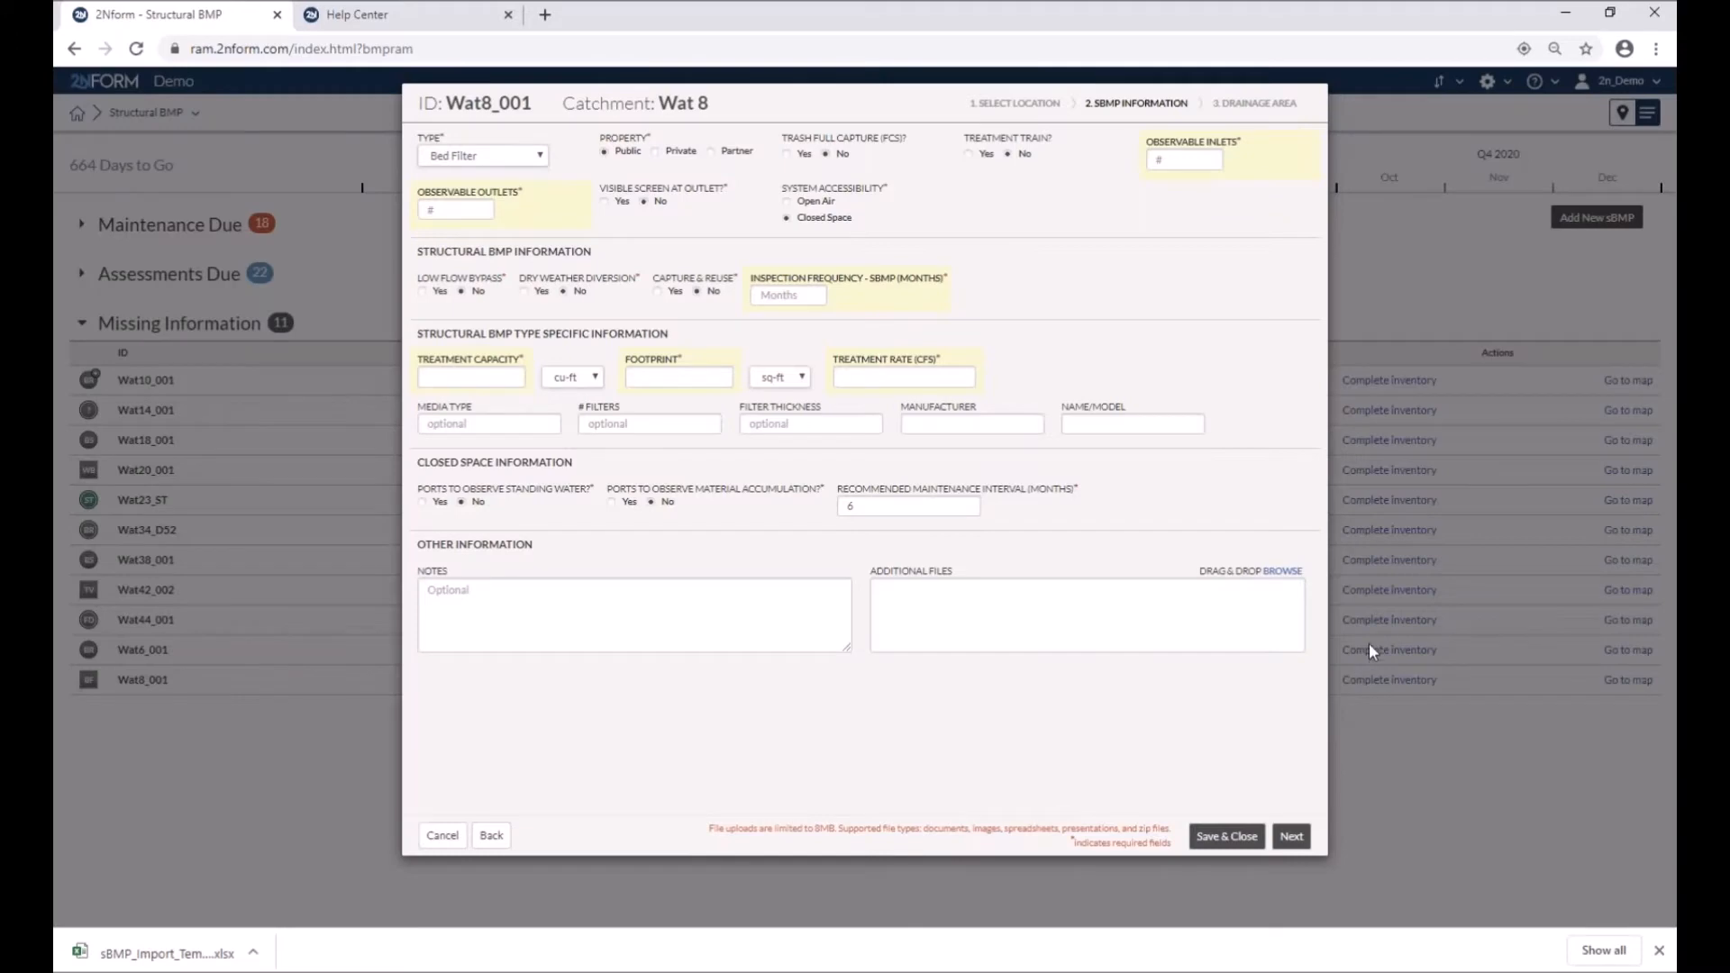
left_click(1293, 837)
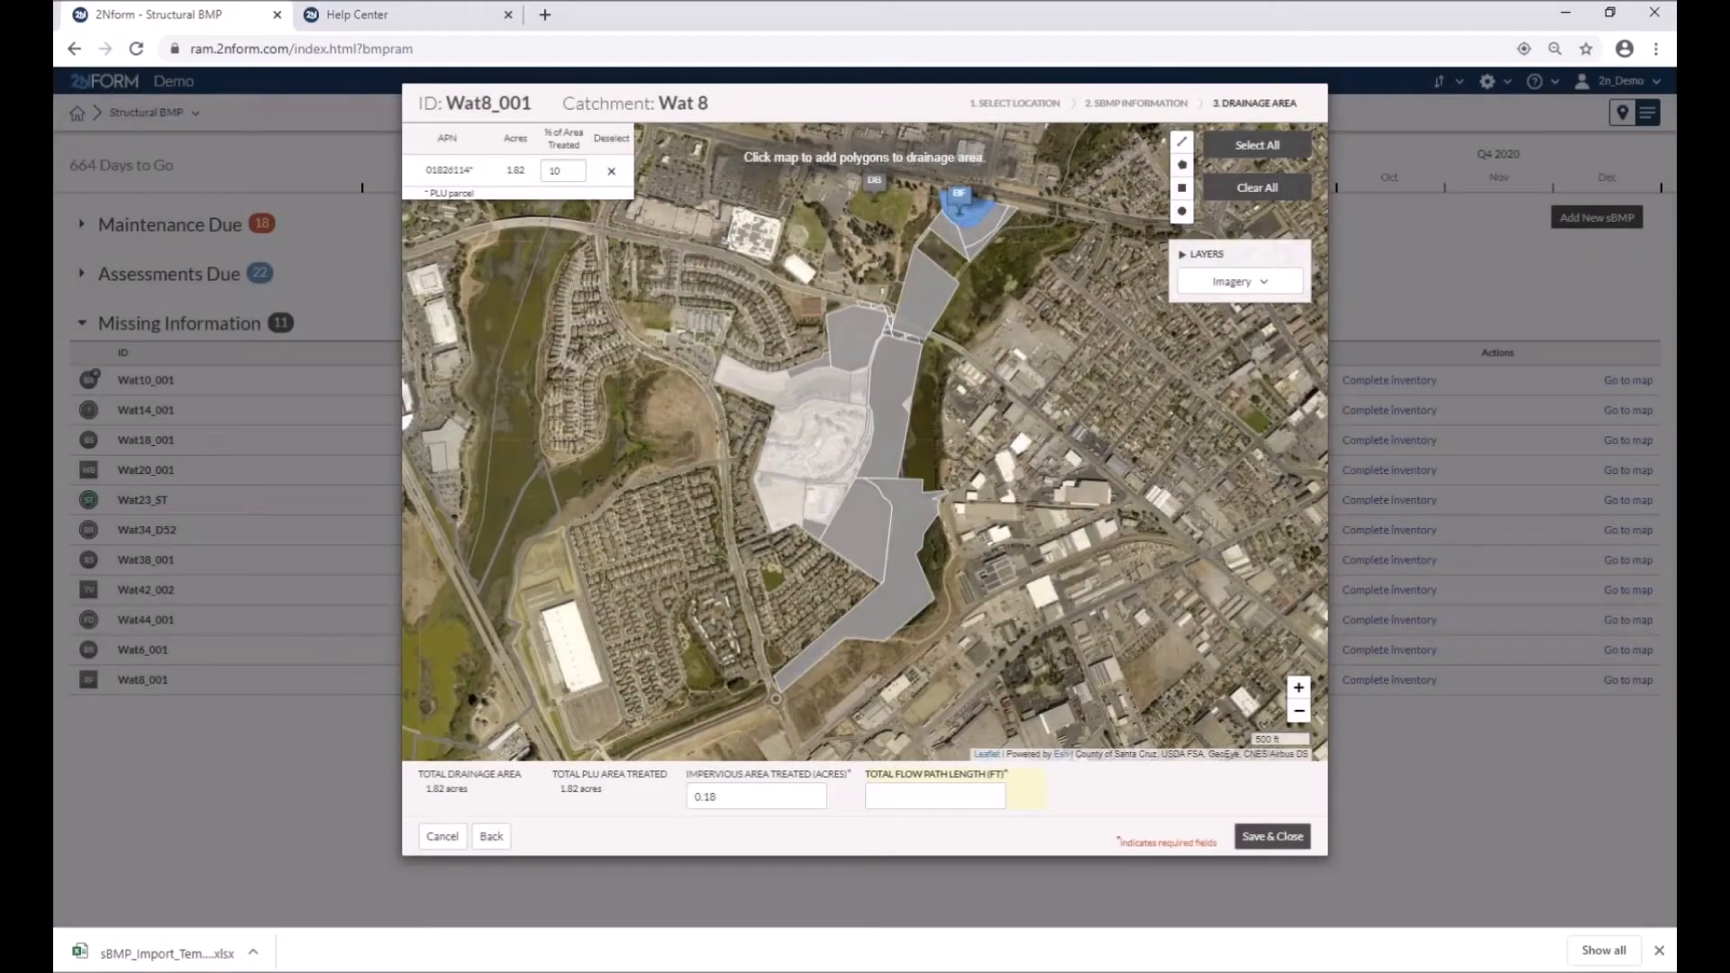
Try Wat8_001 as a treatment train draining into Dry_Basin, with two more parcels and a 2000 ft total flow path, and close without saving
left_click(491, 837)
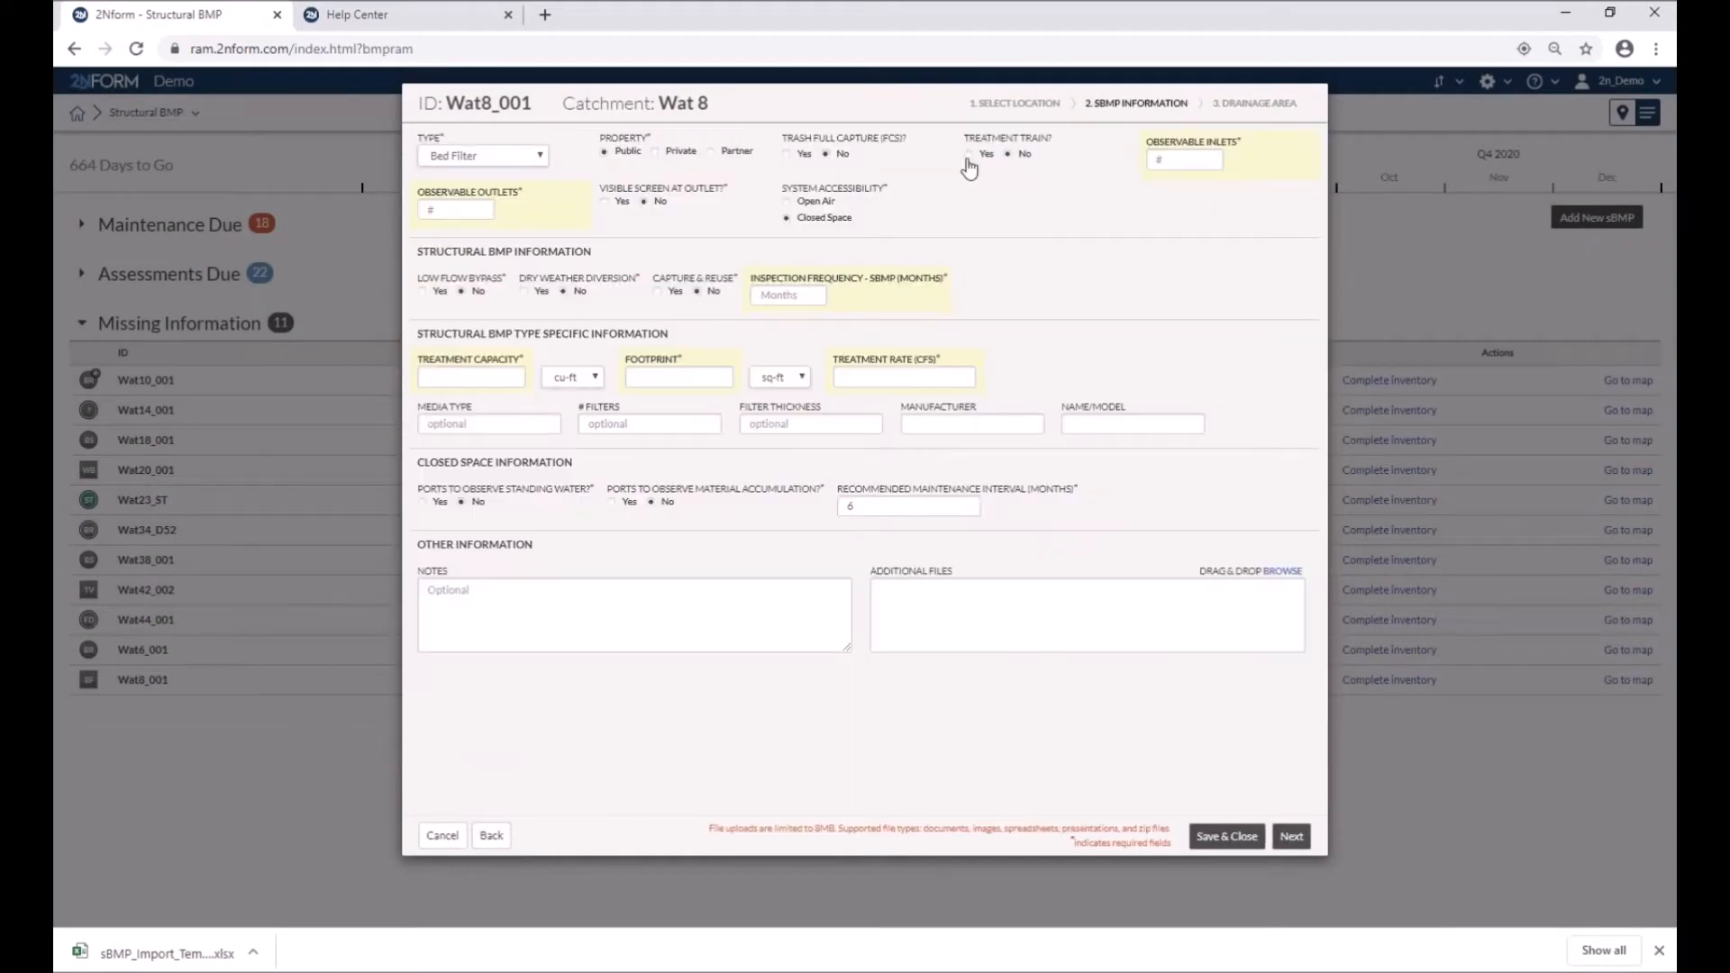
left_click(1292, 835)
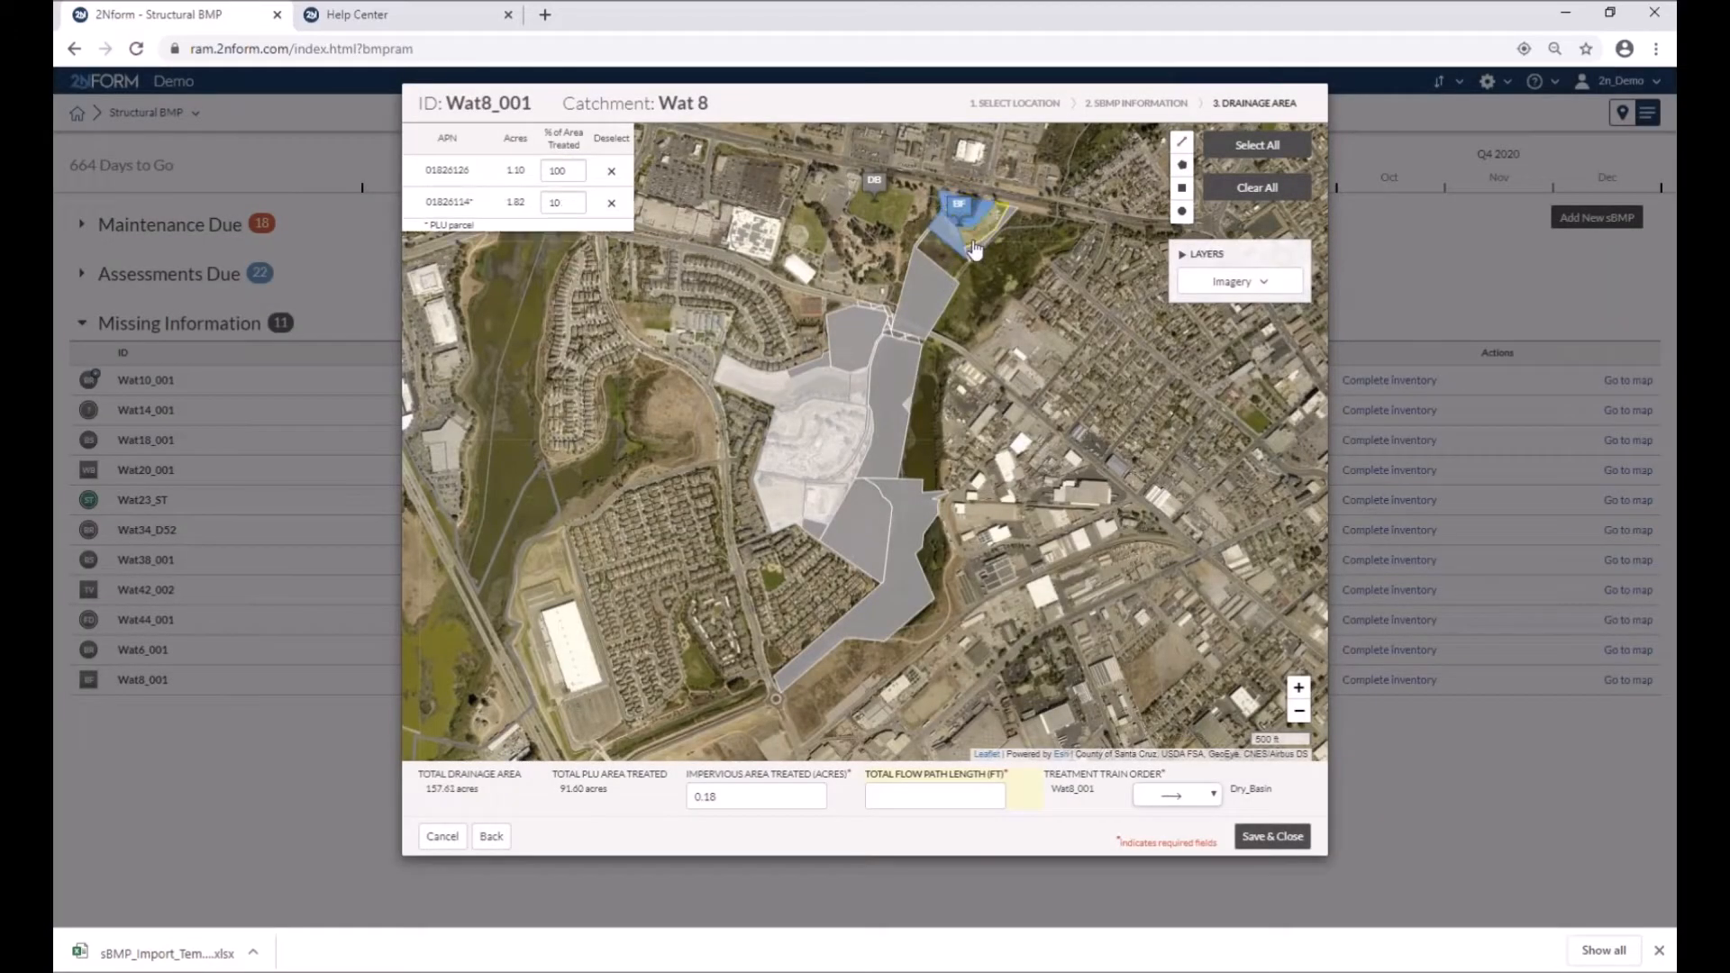
left_click(1179, 797)
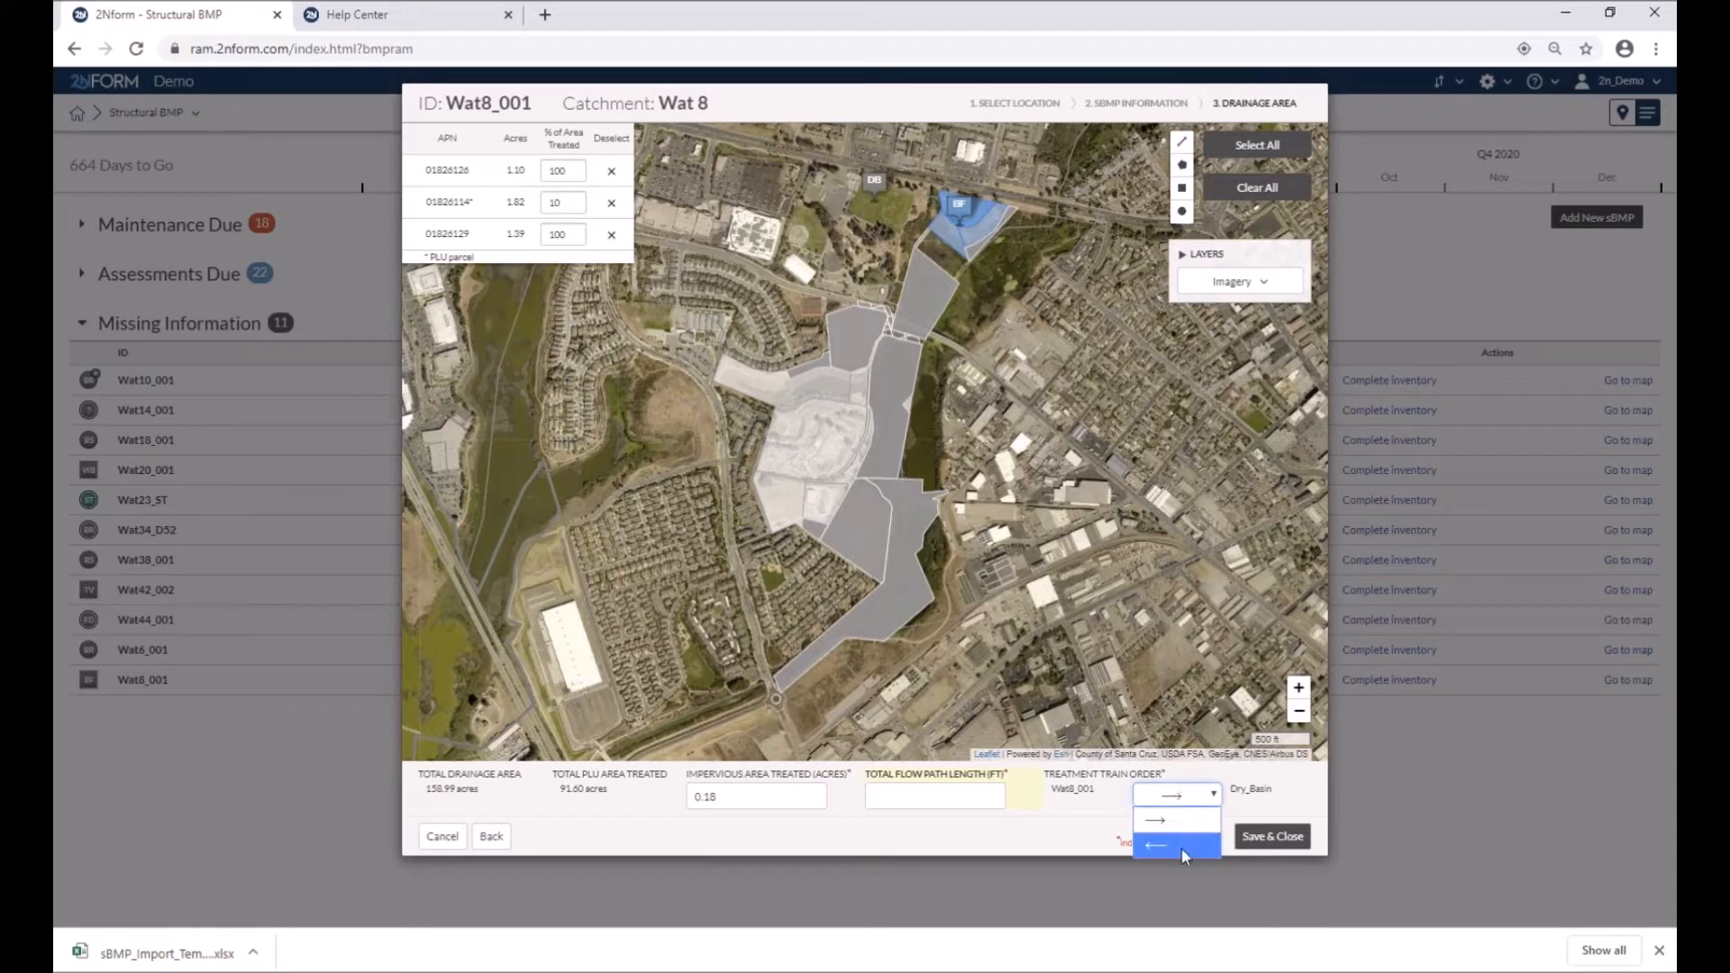
left_click(1189, 821)
left_click(967, 800)
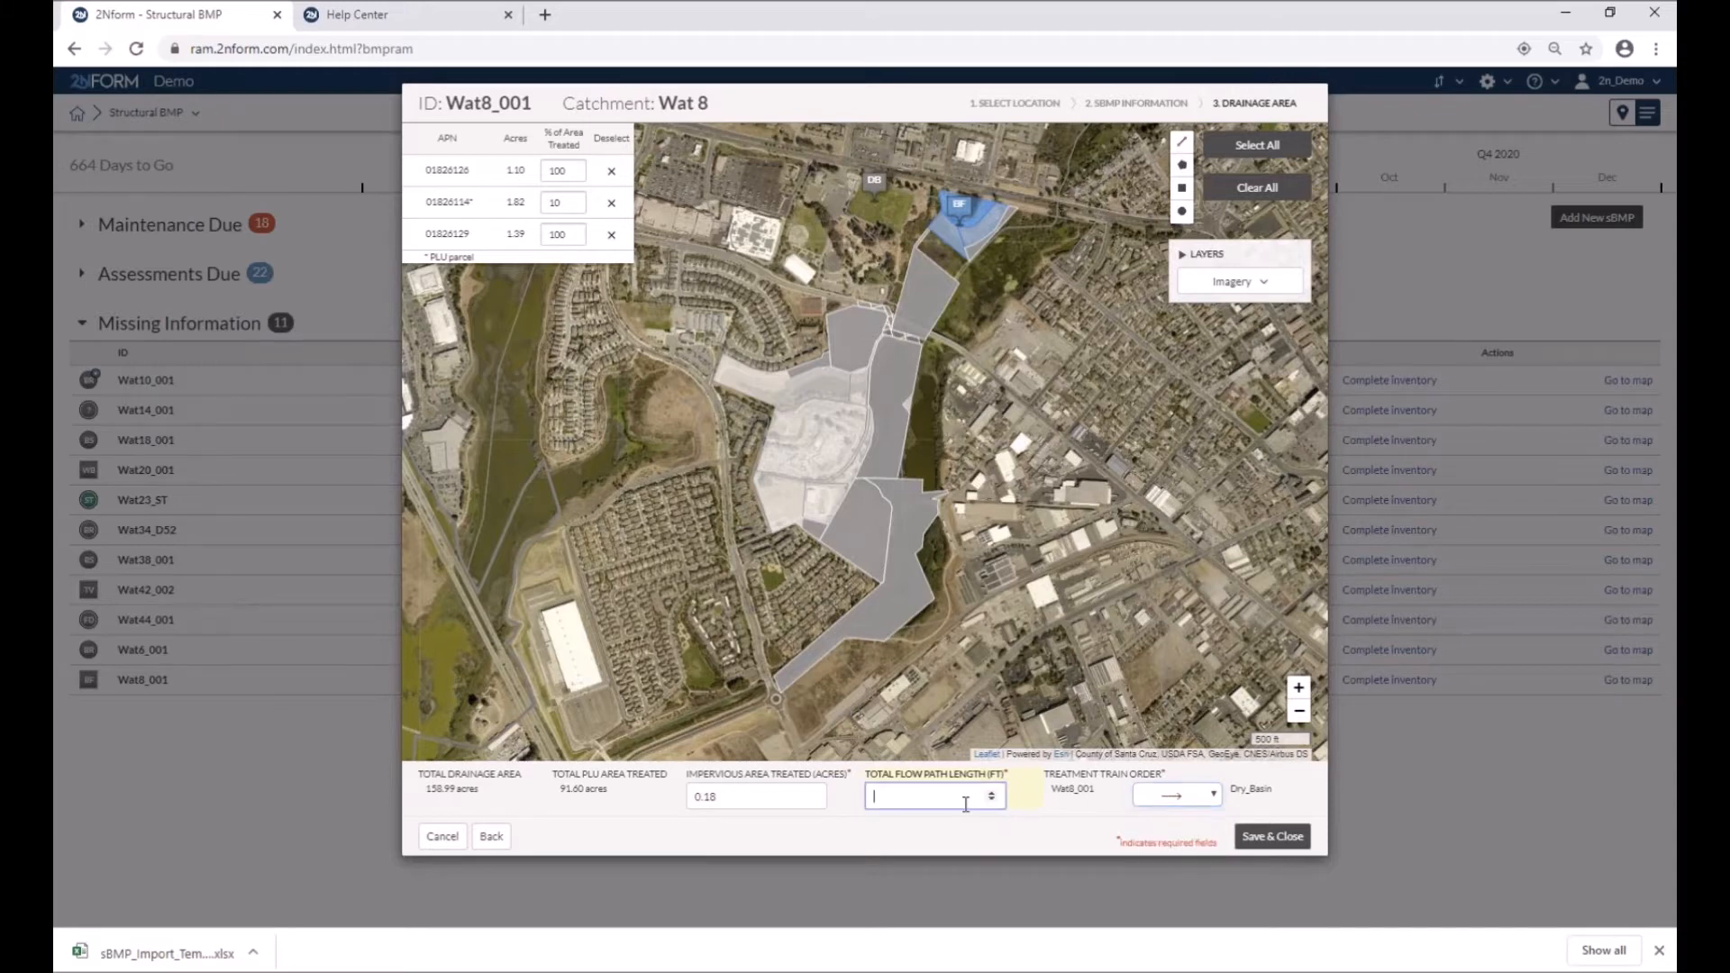
type("2000")
left_click(453, 836)
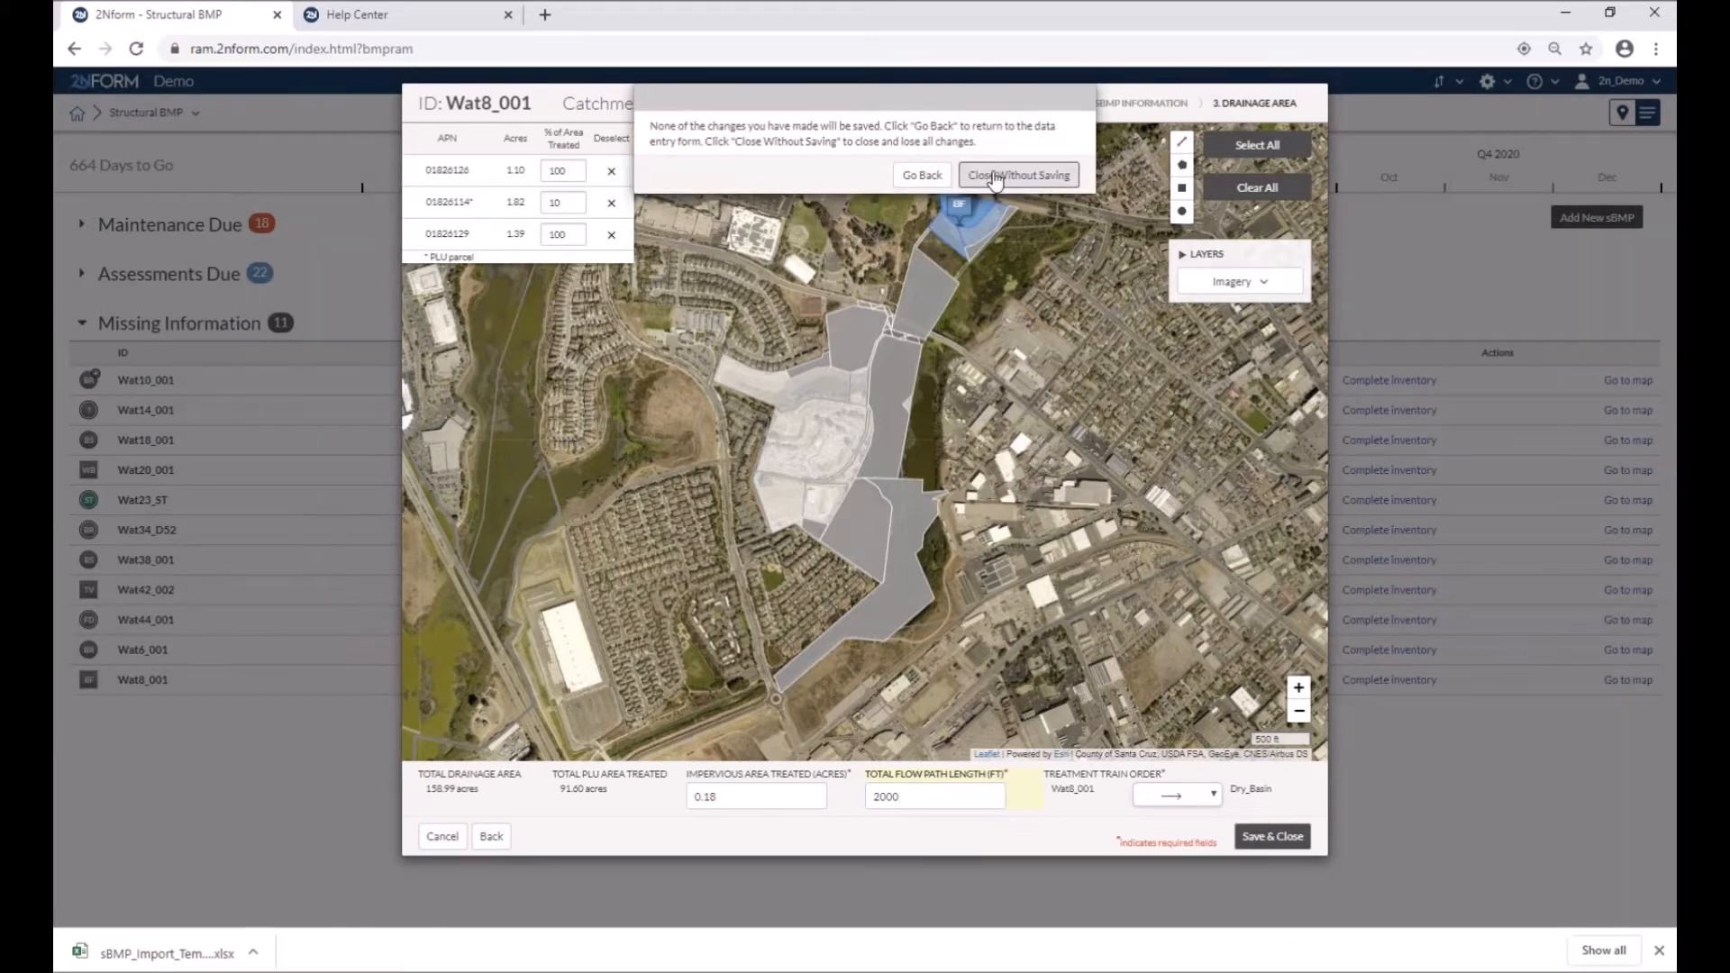
left_click(996, 178)
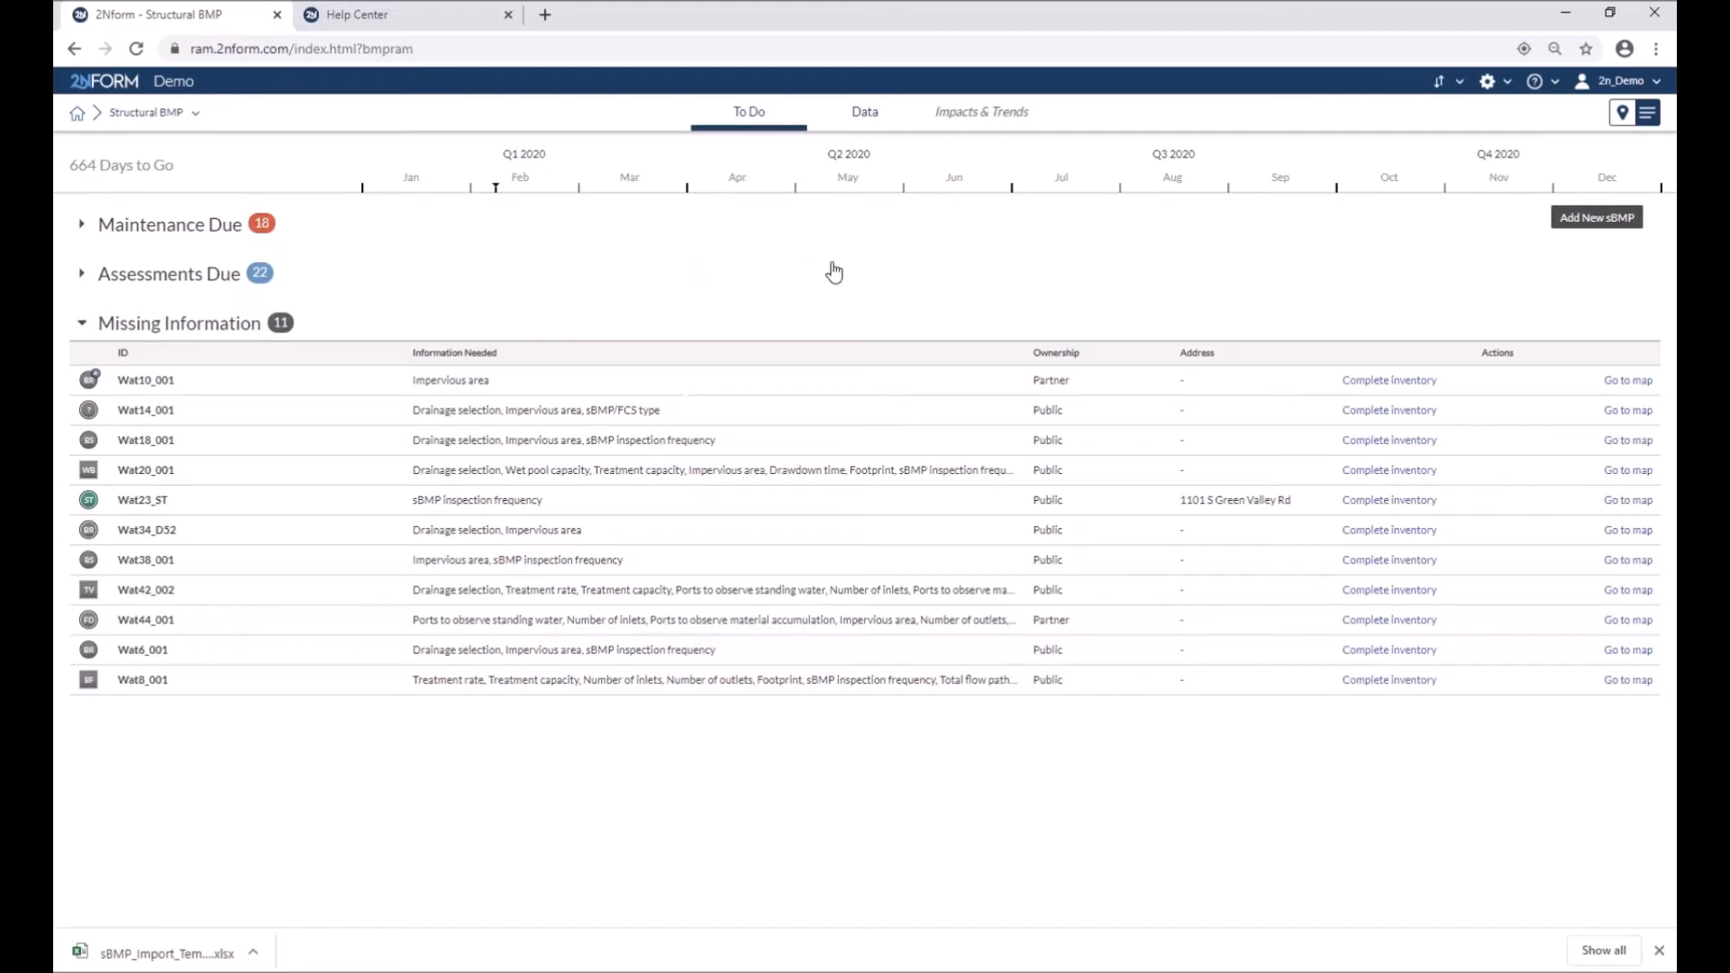
Review the data import and export options, return to the home page and look over the help resources
left_click(1447, 82)
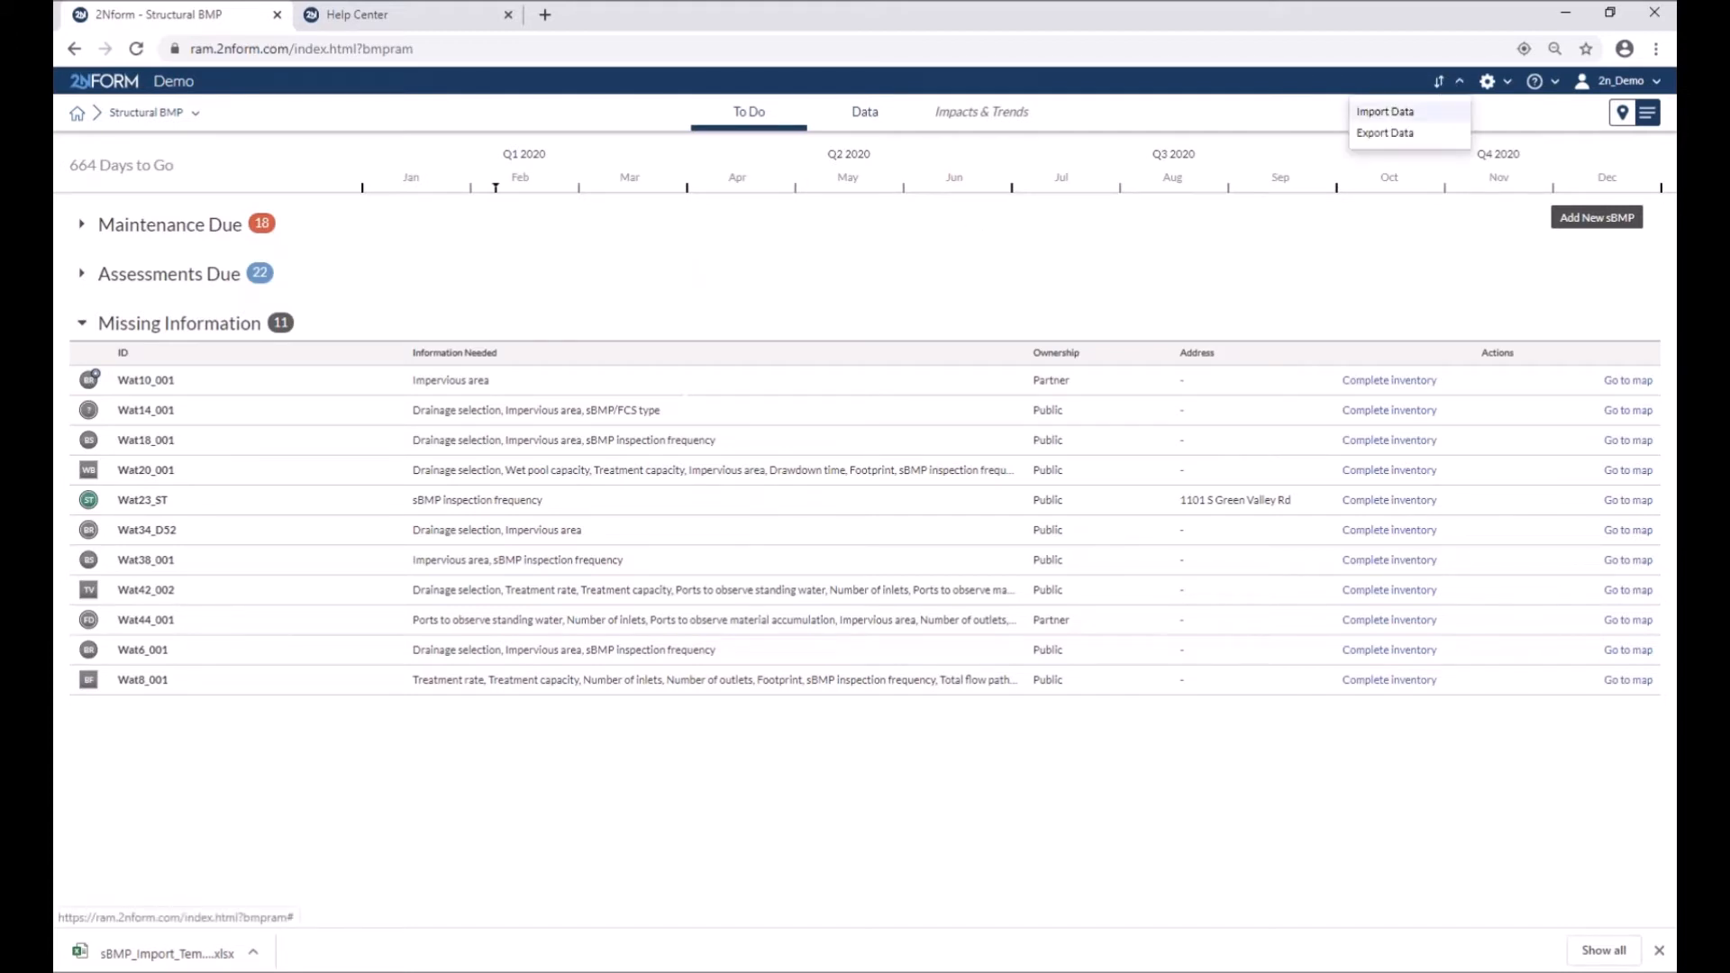
left_click(1441, 84)
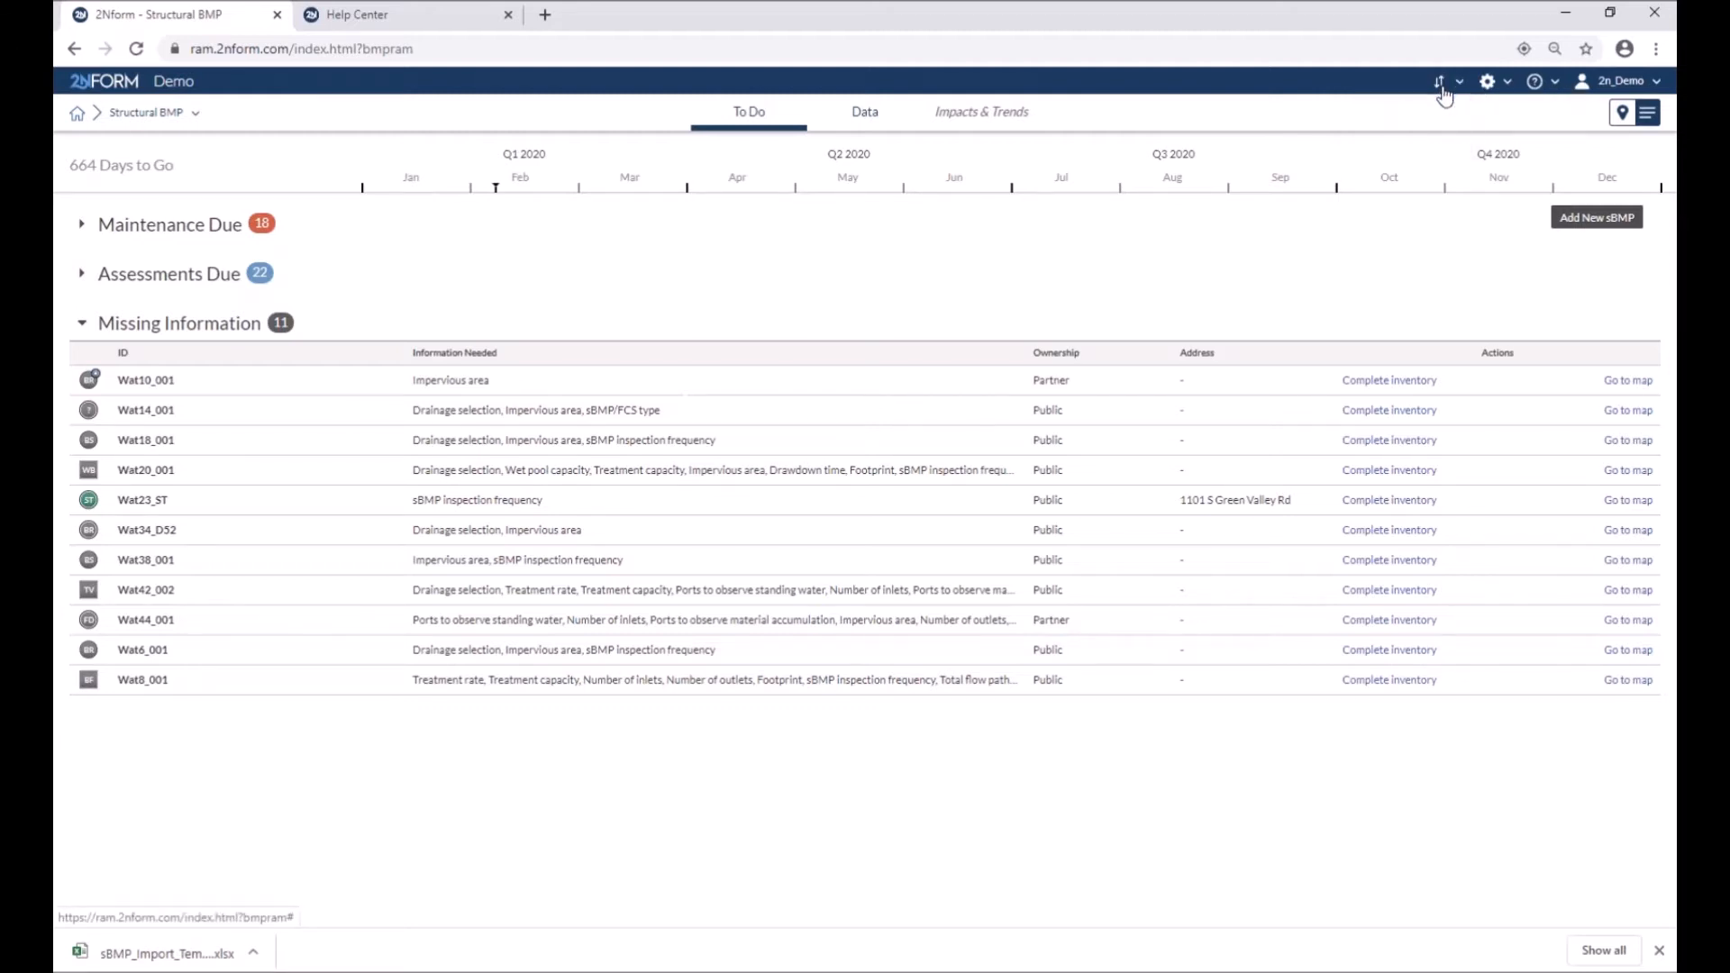
left_click(79, 115)
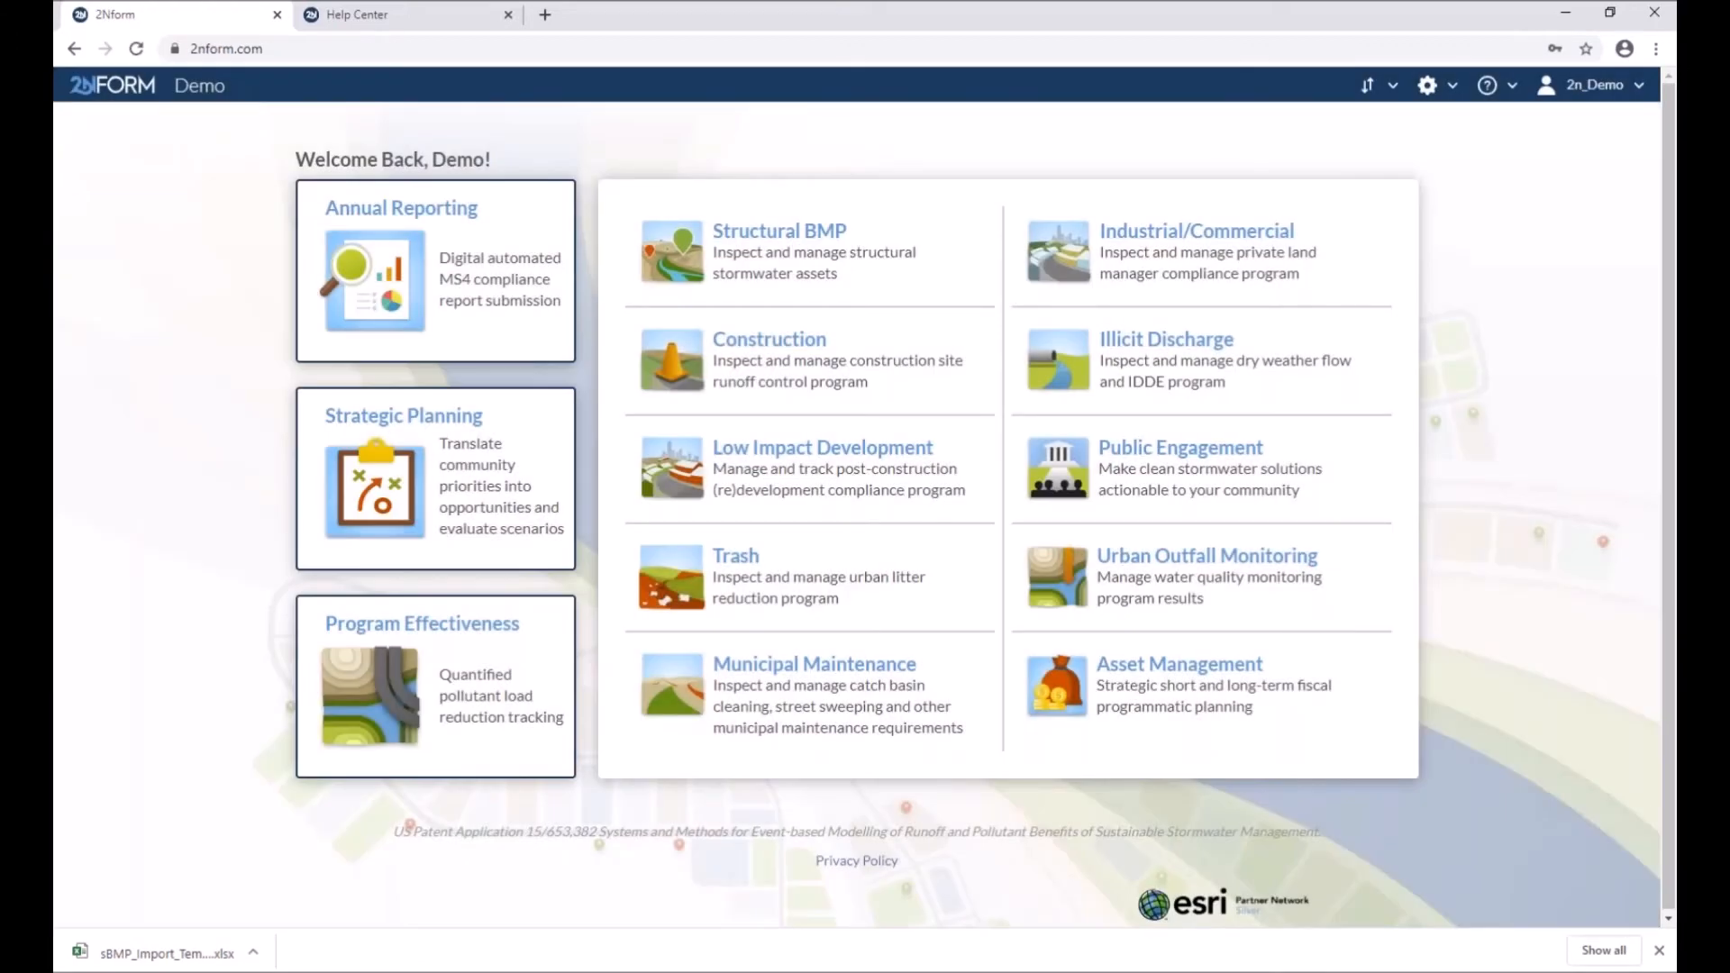
left_click(1499, 86)
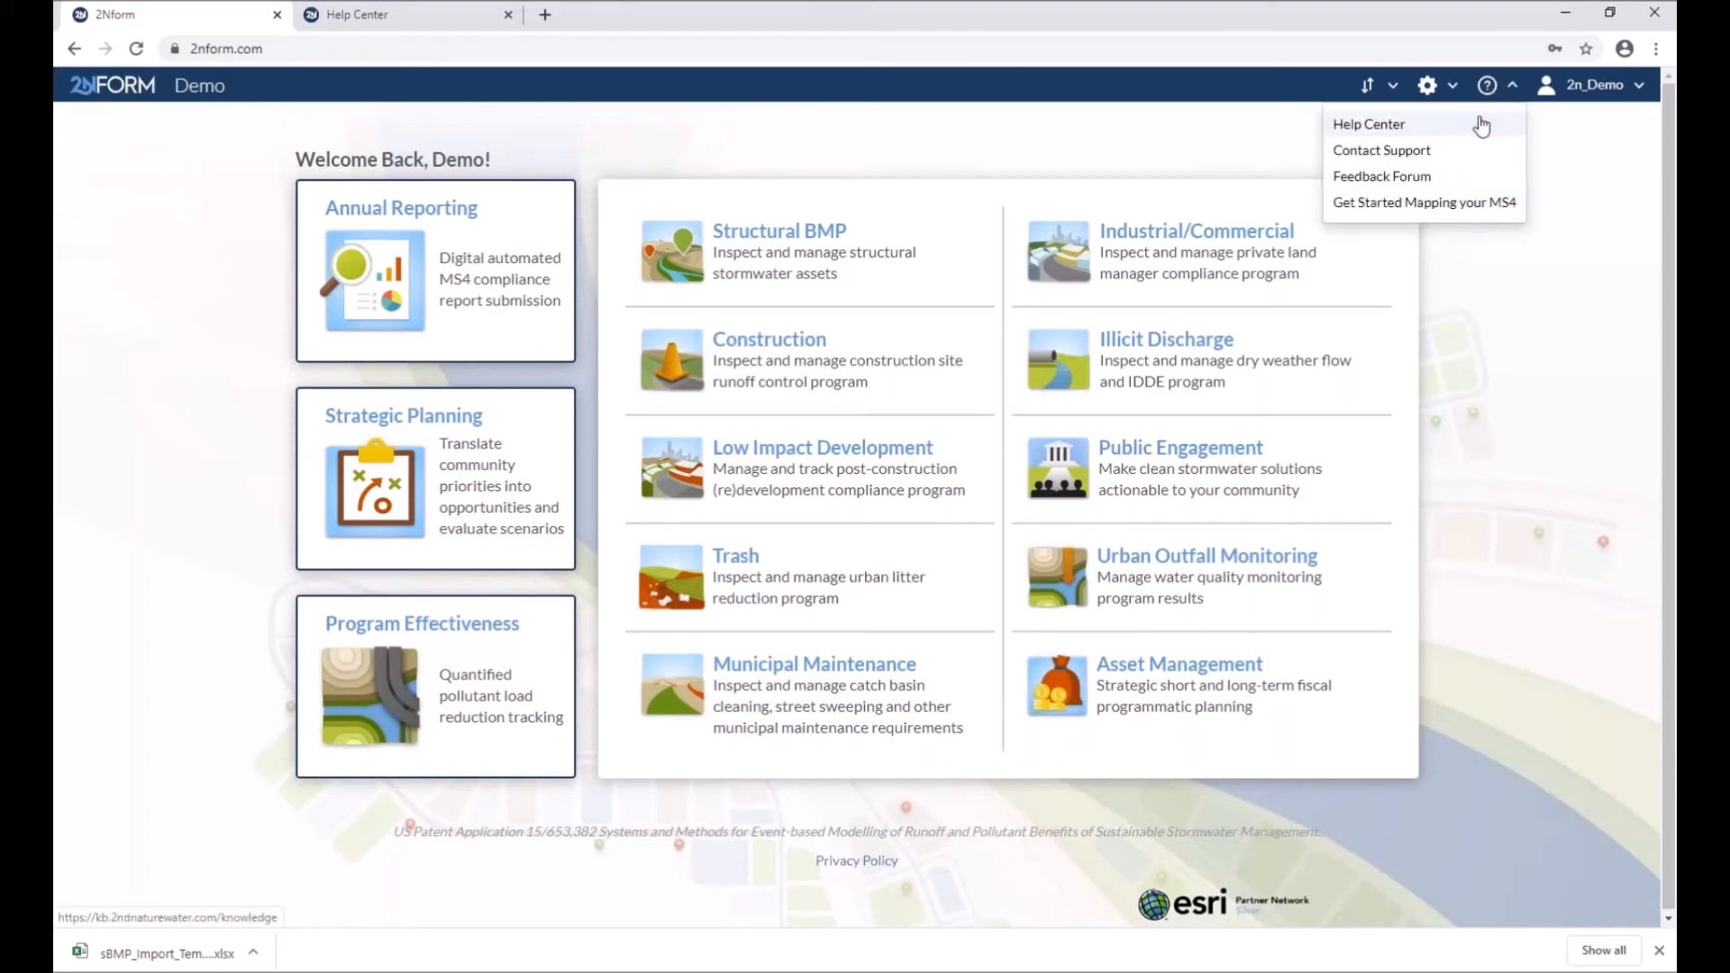
left_click(1493, 91)
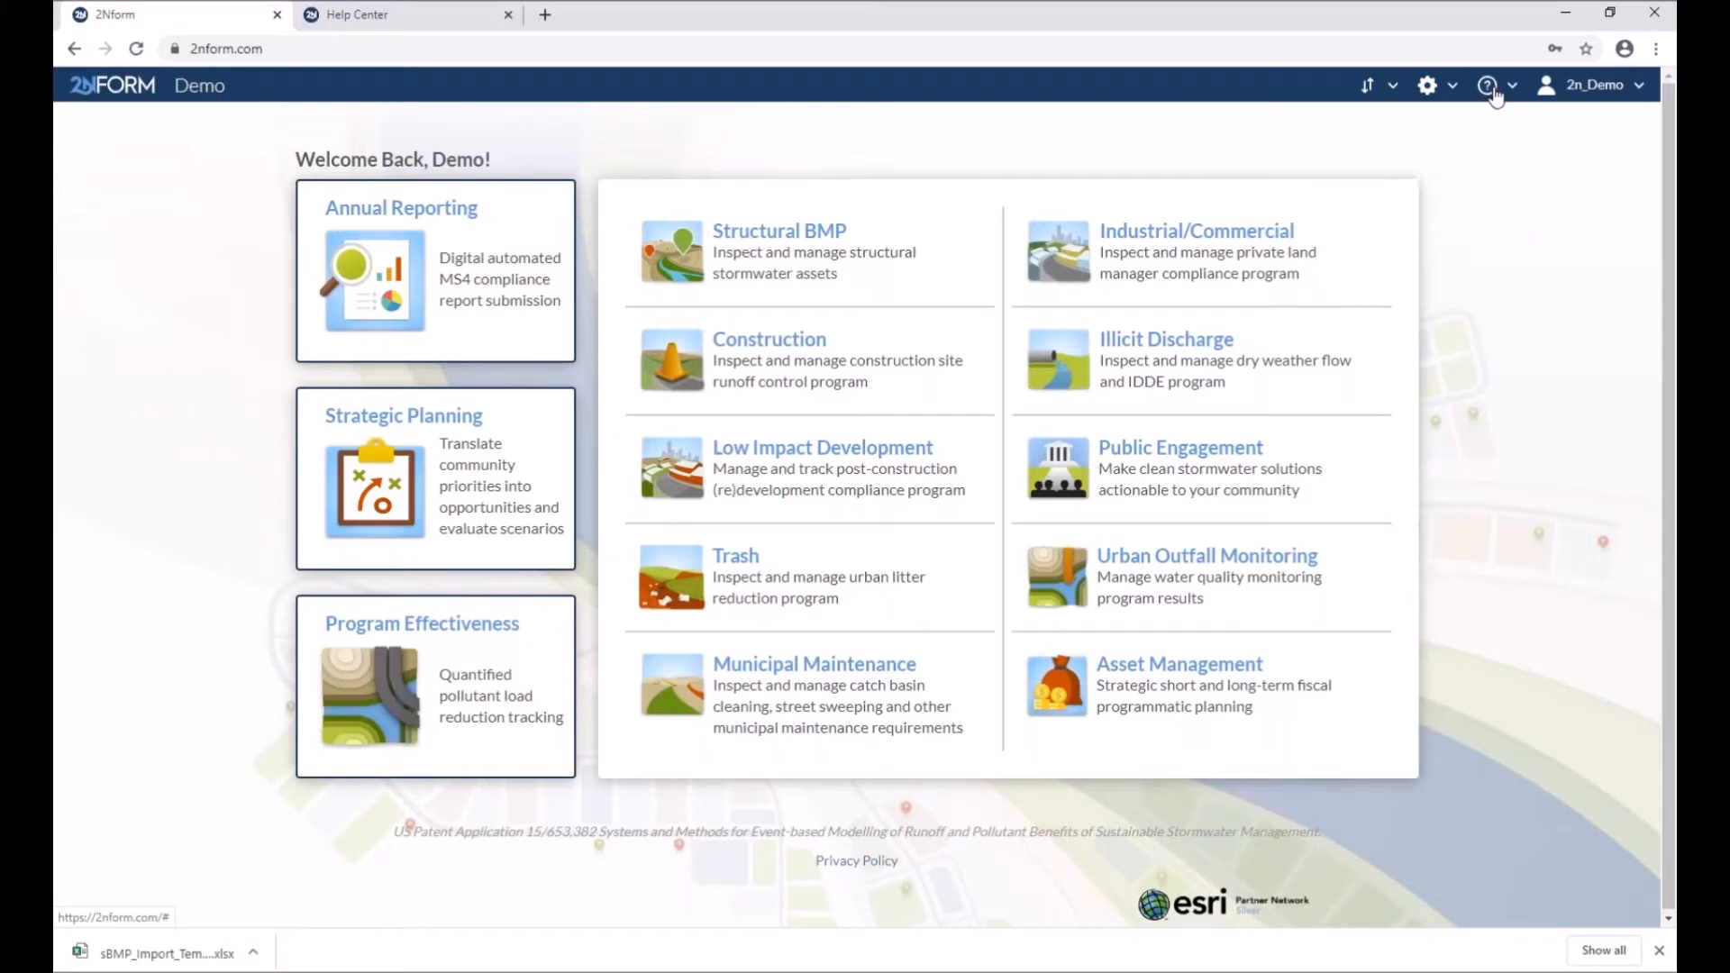
Open the Low Impact Development module, show the map legend, and look over the LID projects and the list of available modules
left_click(872, 481)
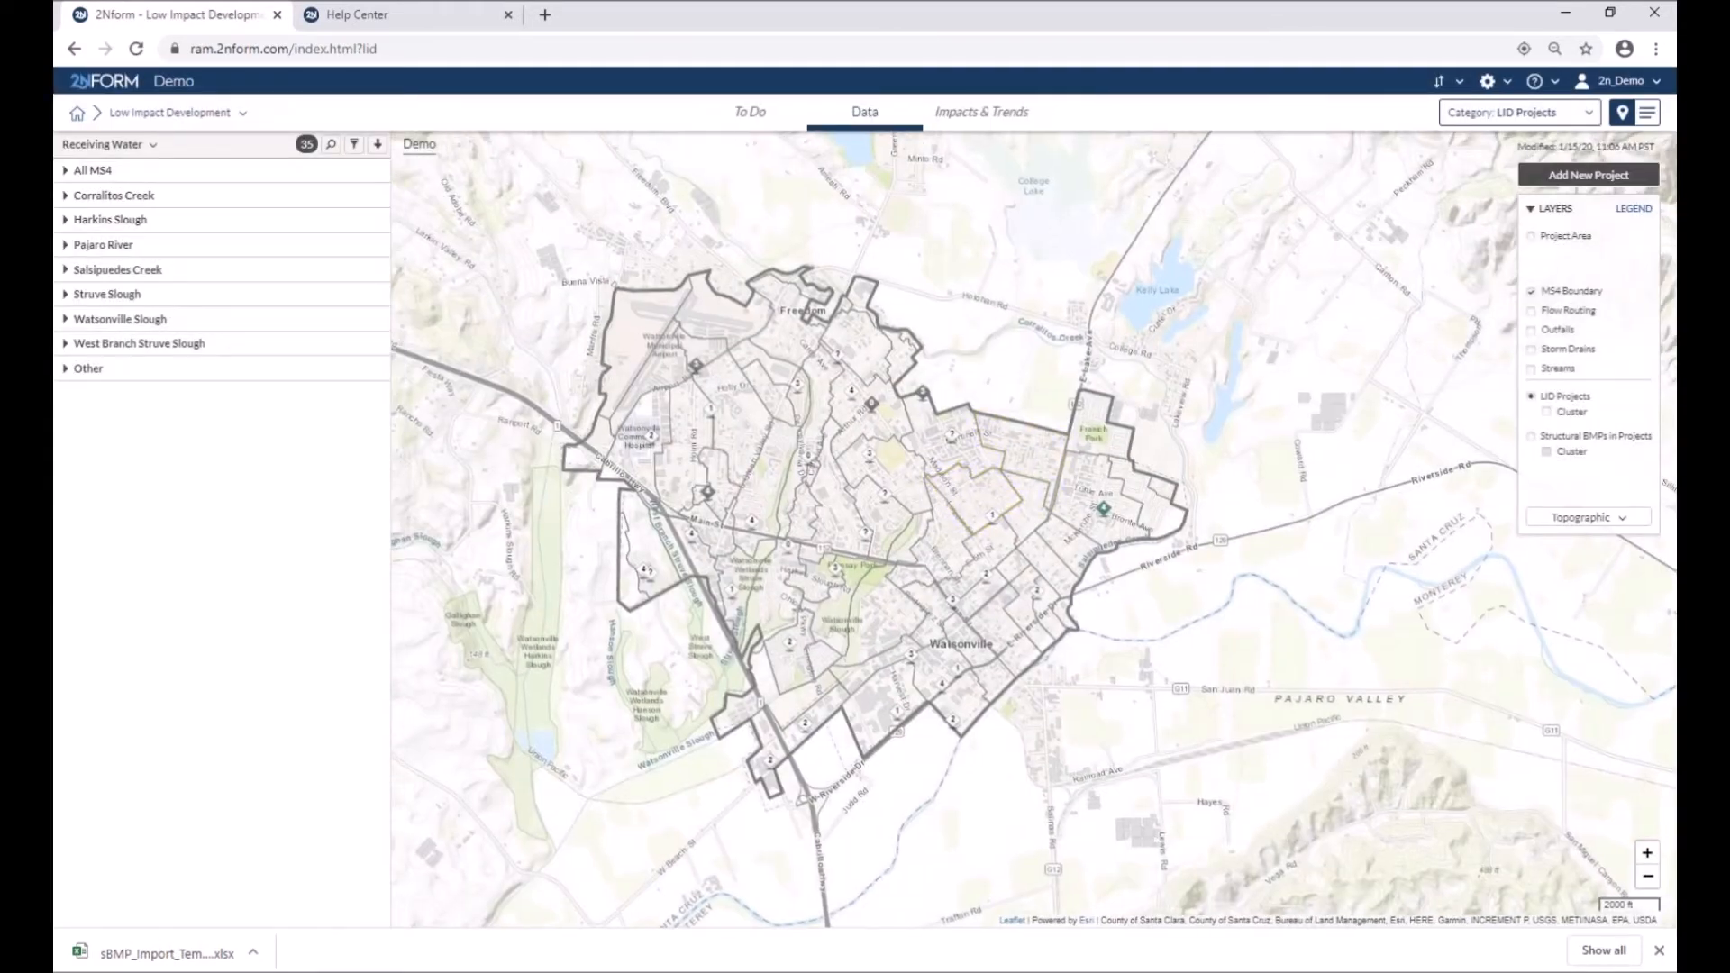
left_click(1633, 209)
scroll(973, 662, "up", 2)
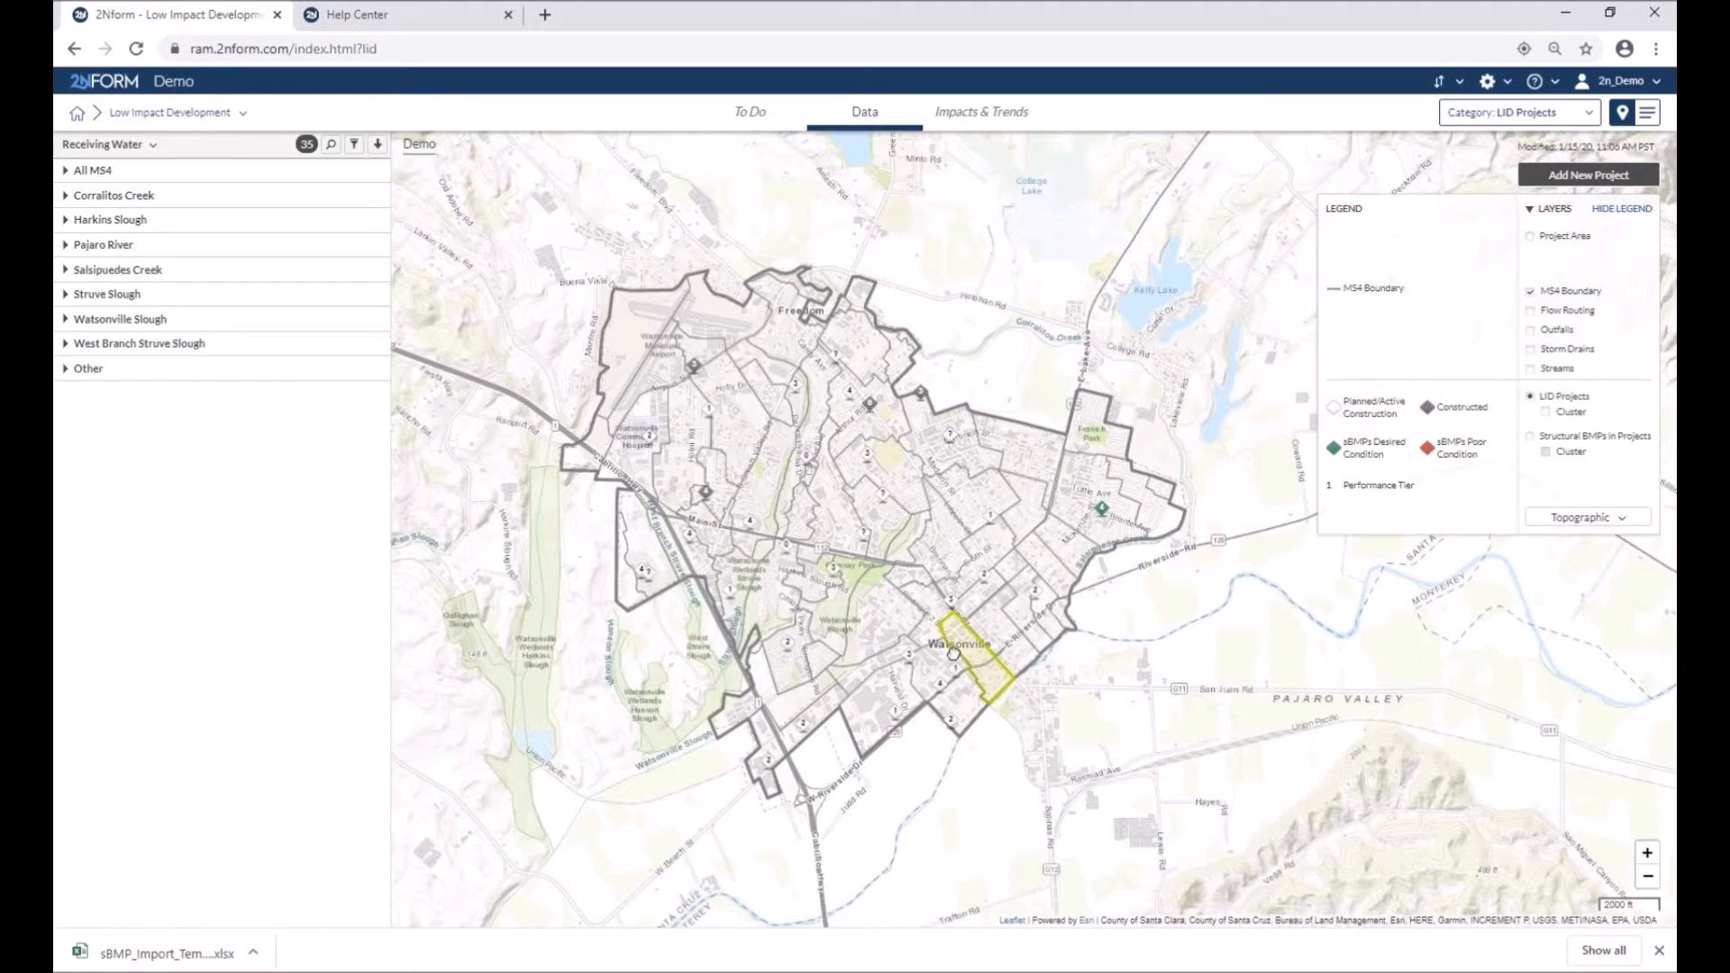
left_click_drag(783, 426, 865, 529)
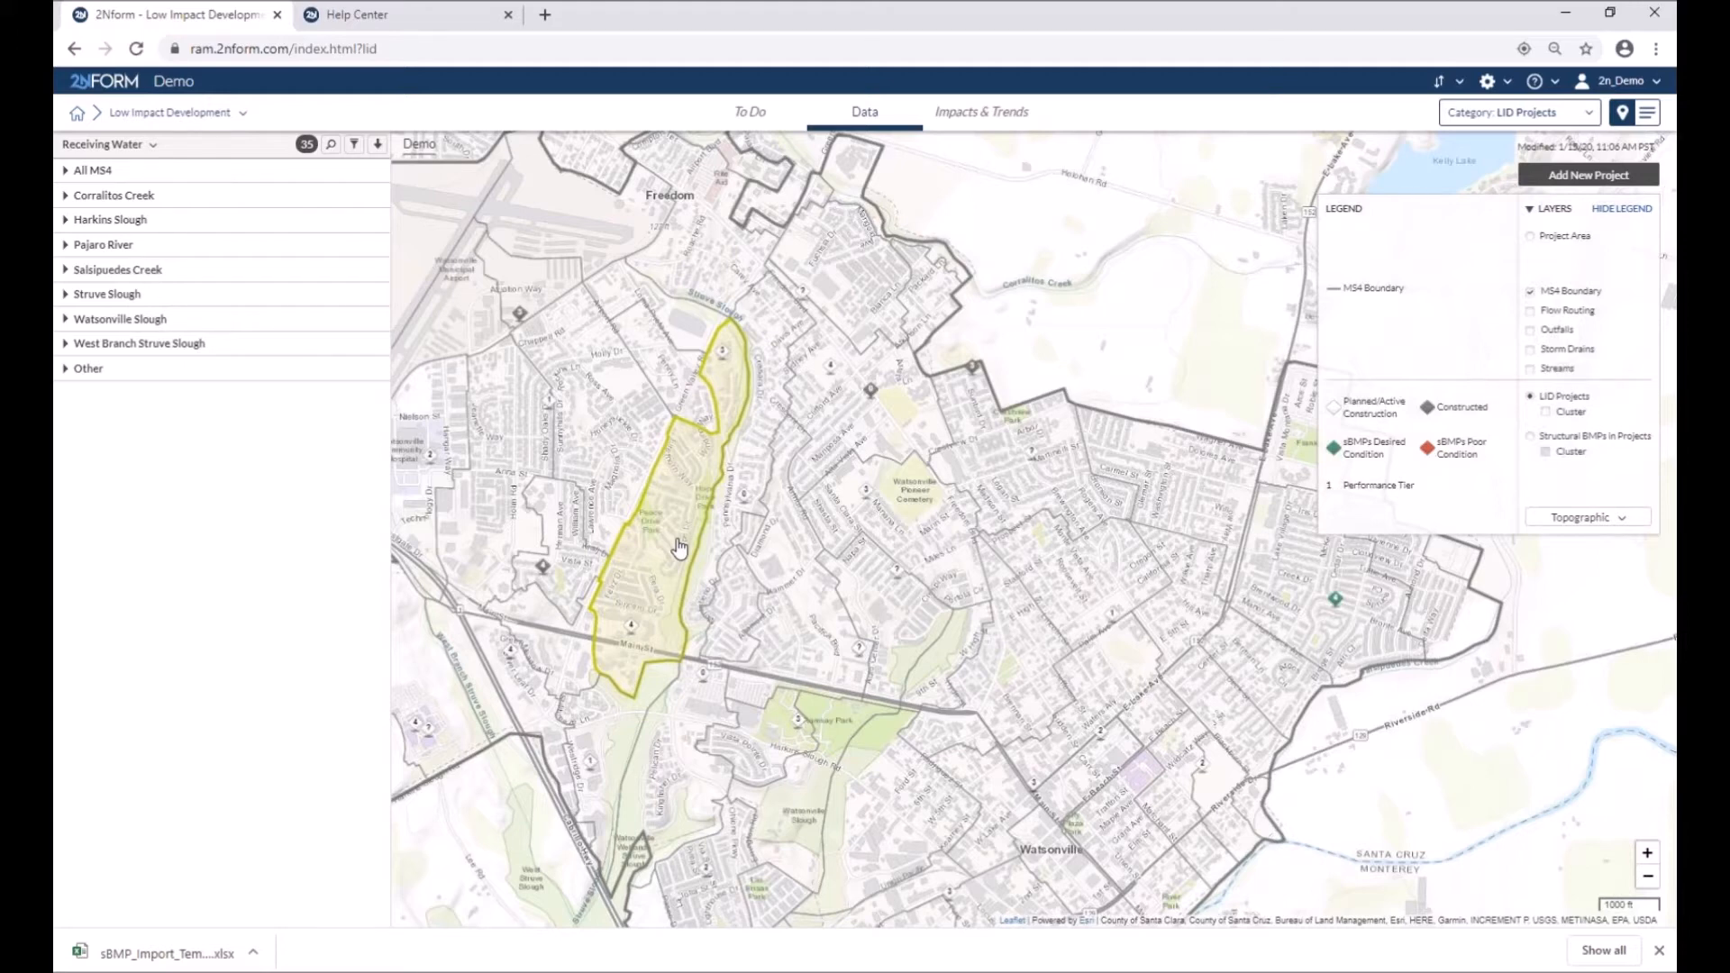
left_click(191, 113)
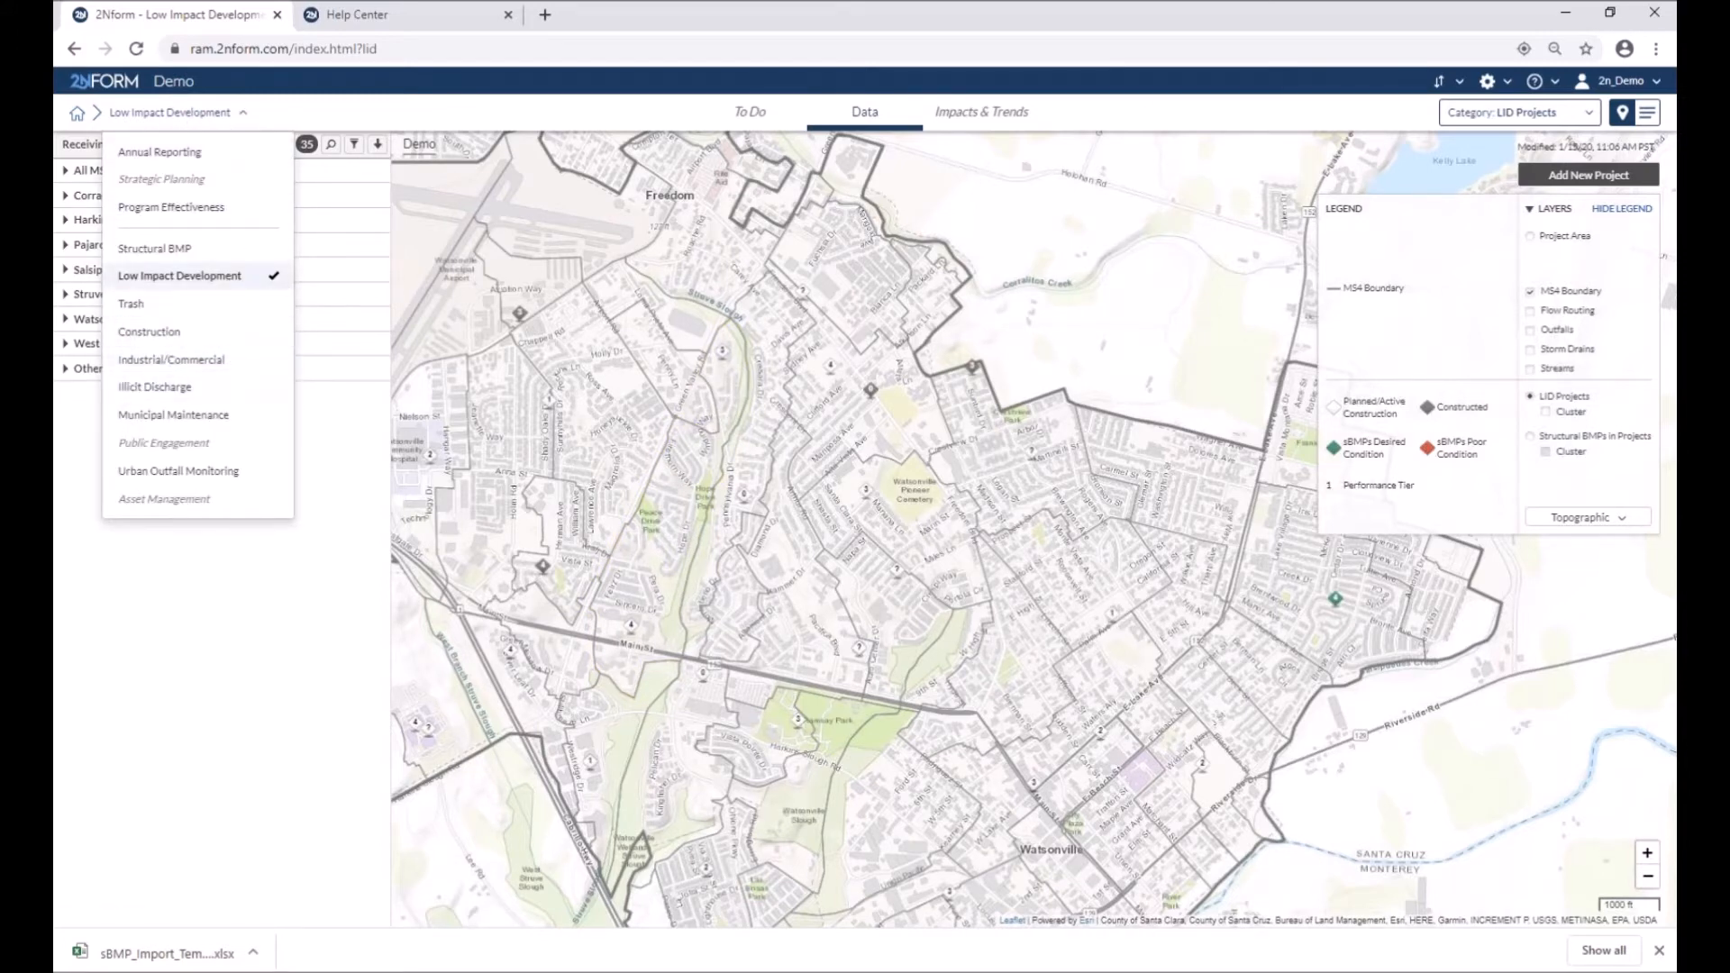
left_click(226, 116)
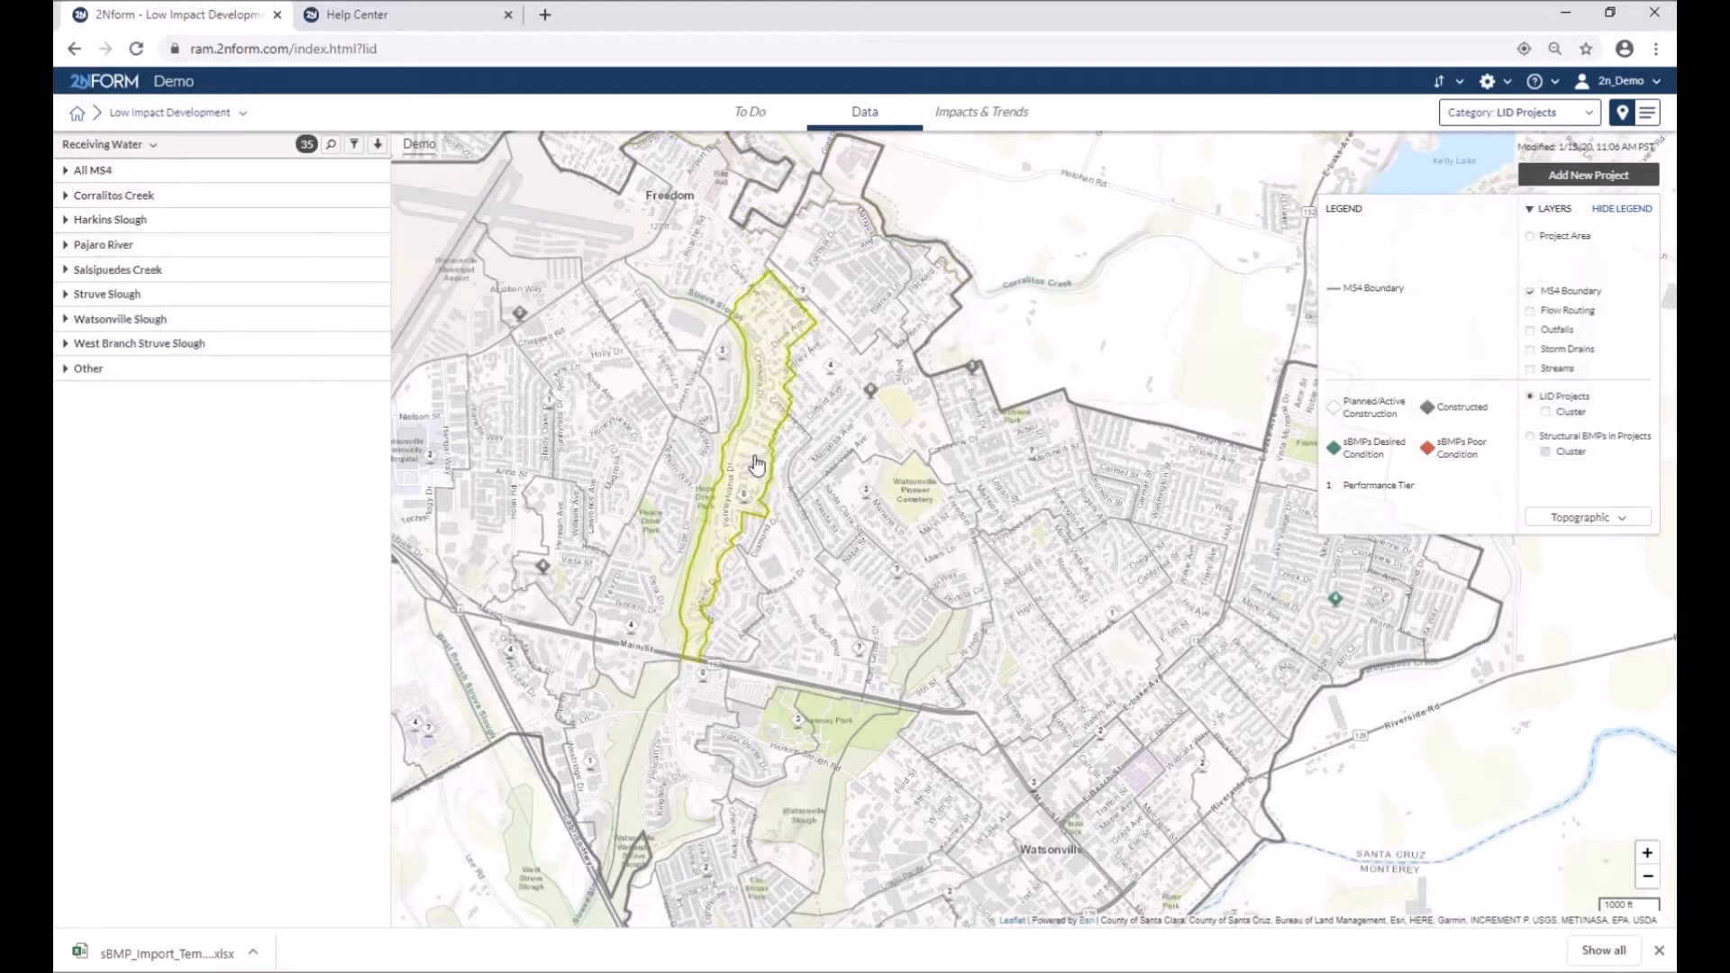
Open the full details of DemoSite_23 from the map and review its location, project area and general information
left_click(865, 506)
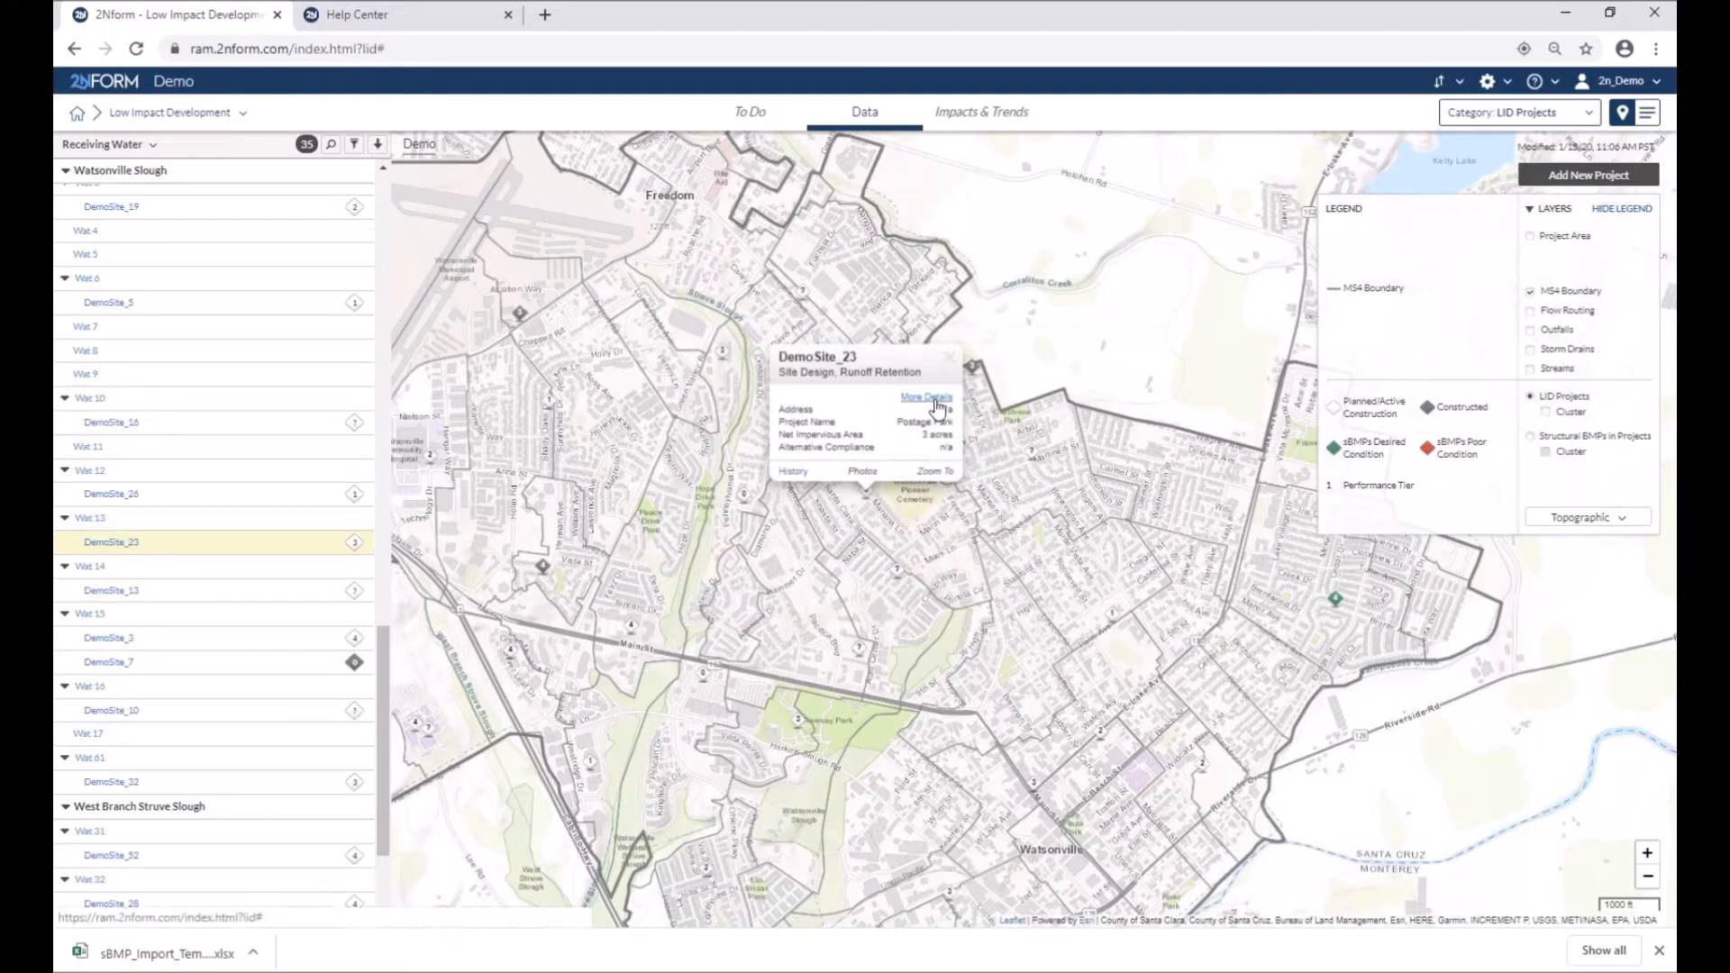
left_click(937, 406)
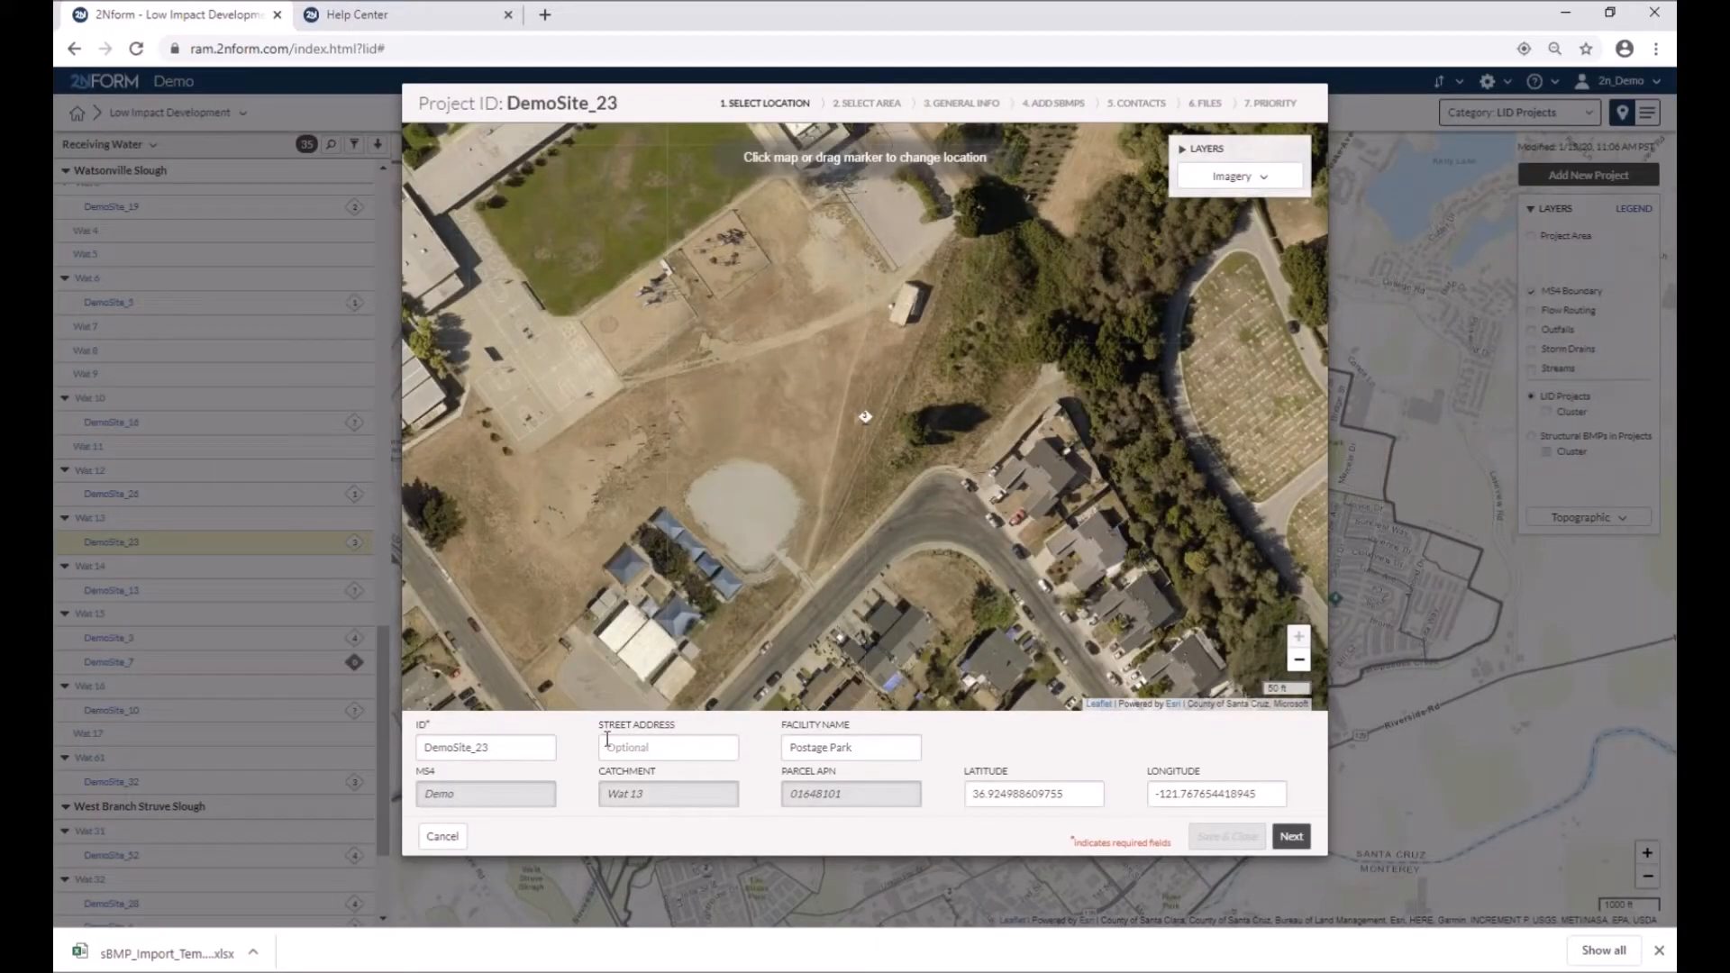
left_click(1291, 837)
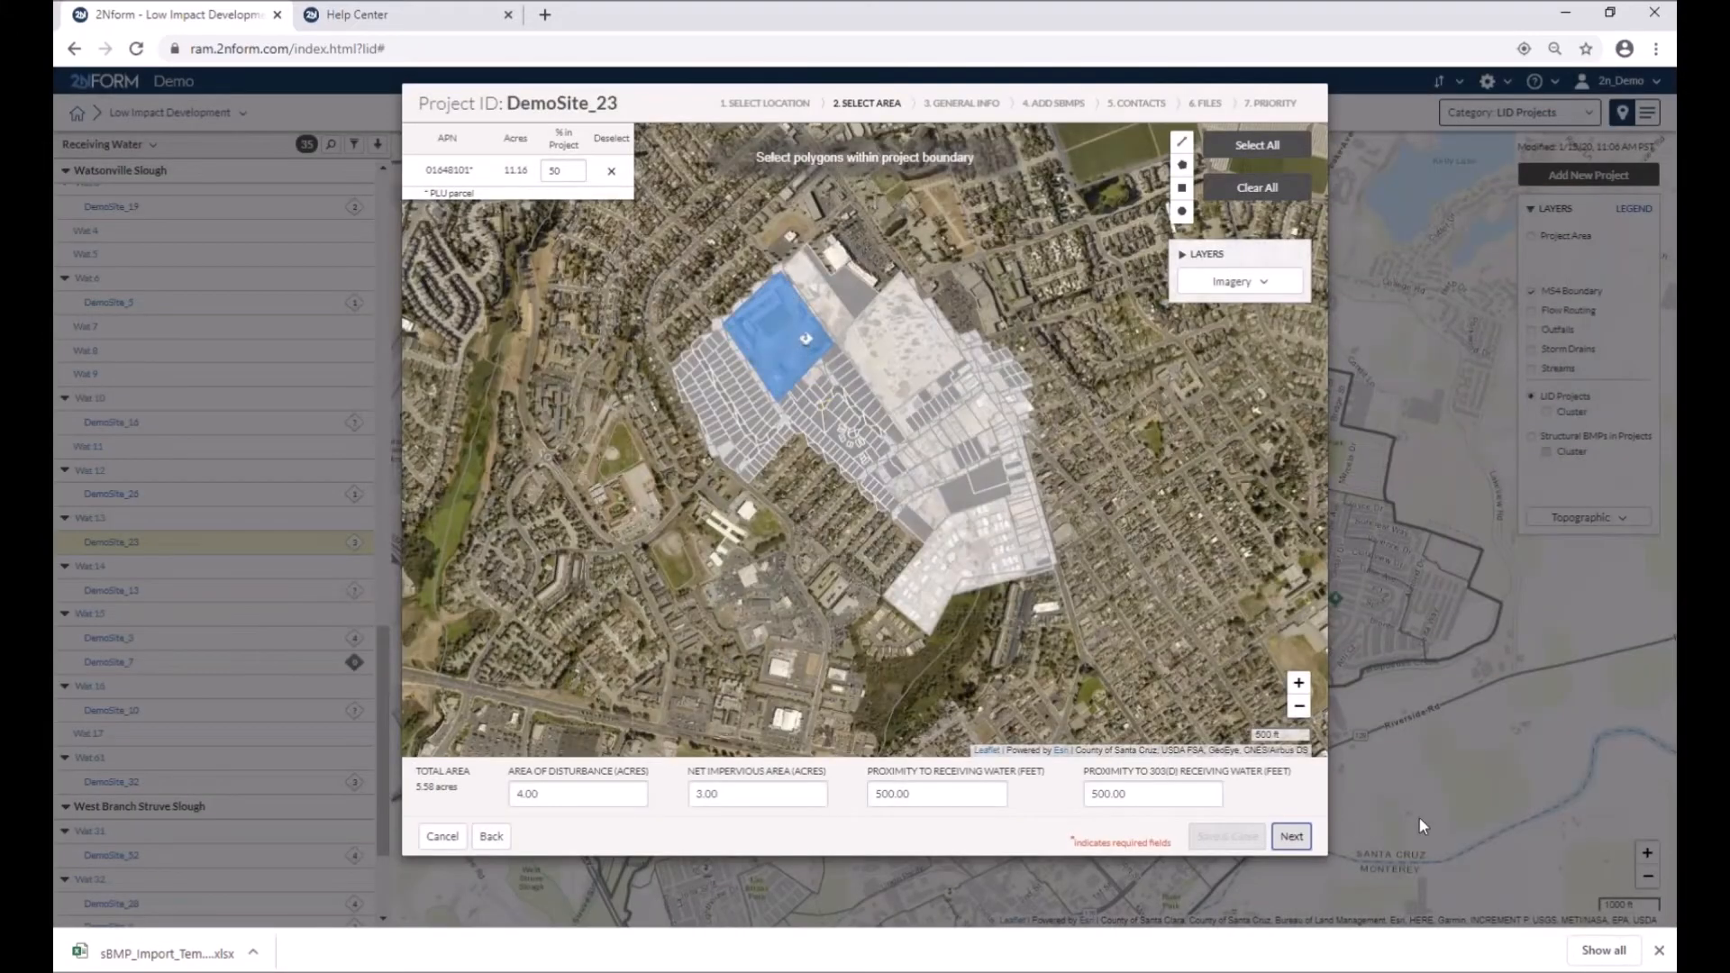
left_click(1289, 842)
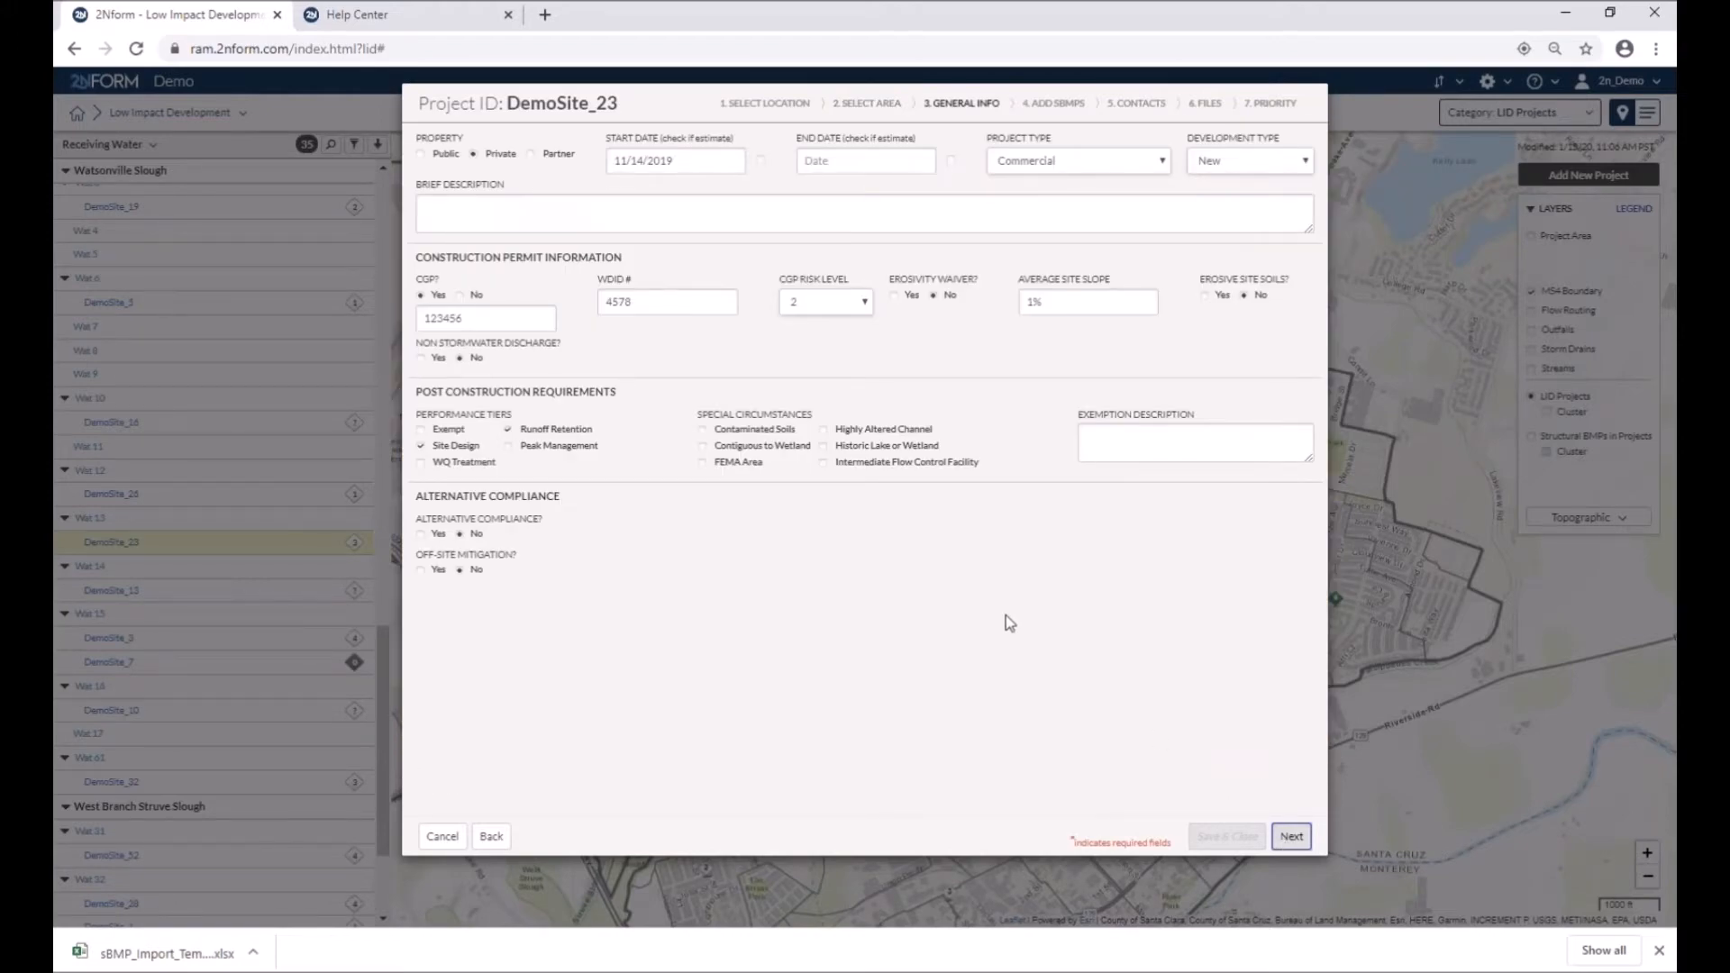
Set DemoSite_23's CGP risk level to 1, answer Yes to alternative compliance and off-site mitigation, and select Home Depot as the related project
left_click(856, 302)
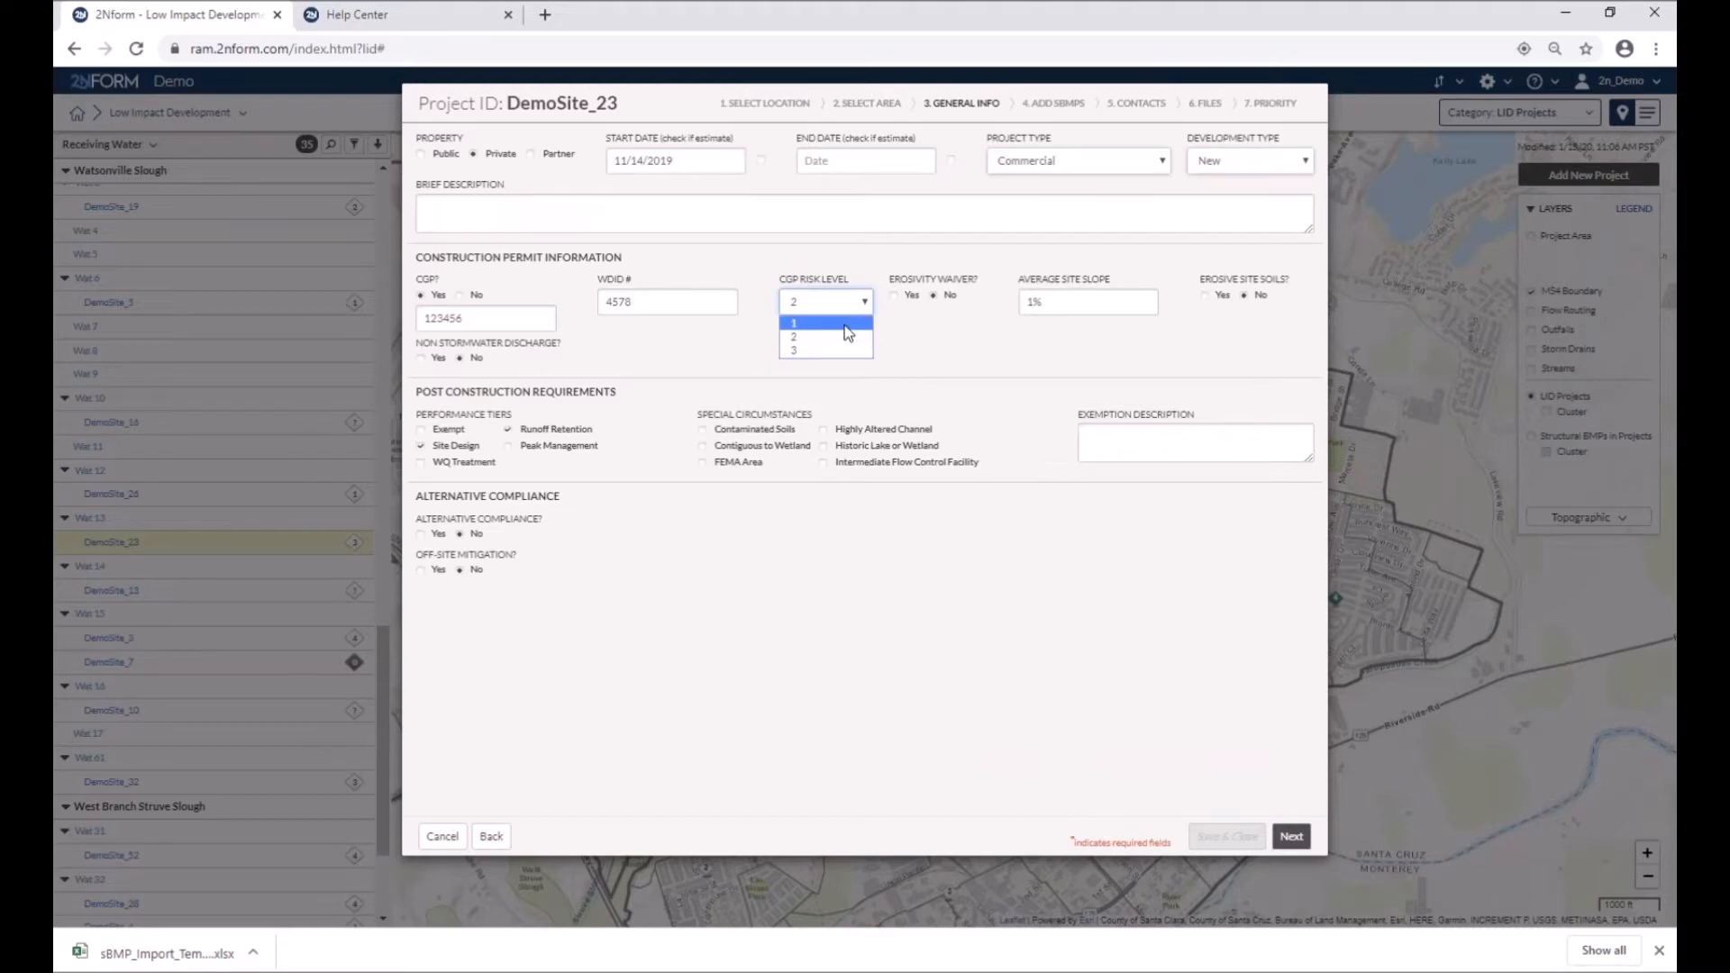
left_click(829, 324)
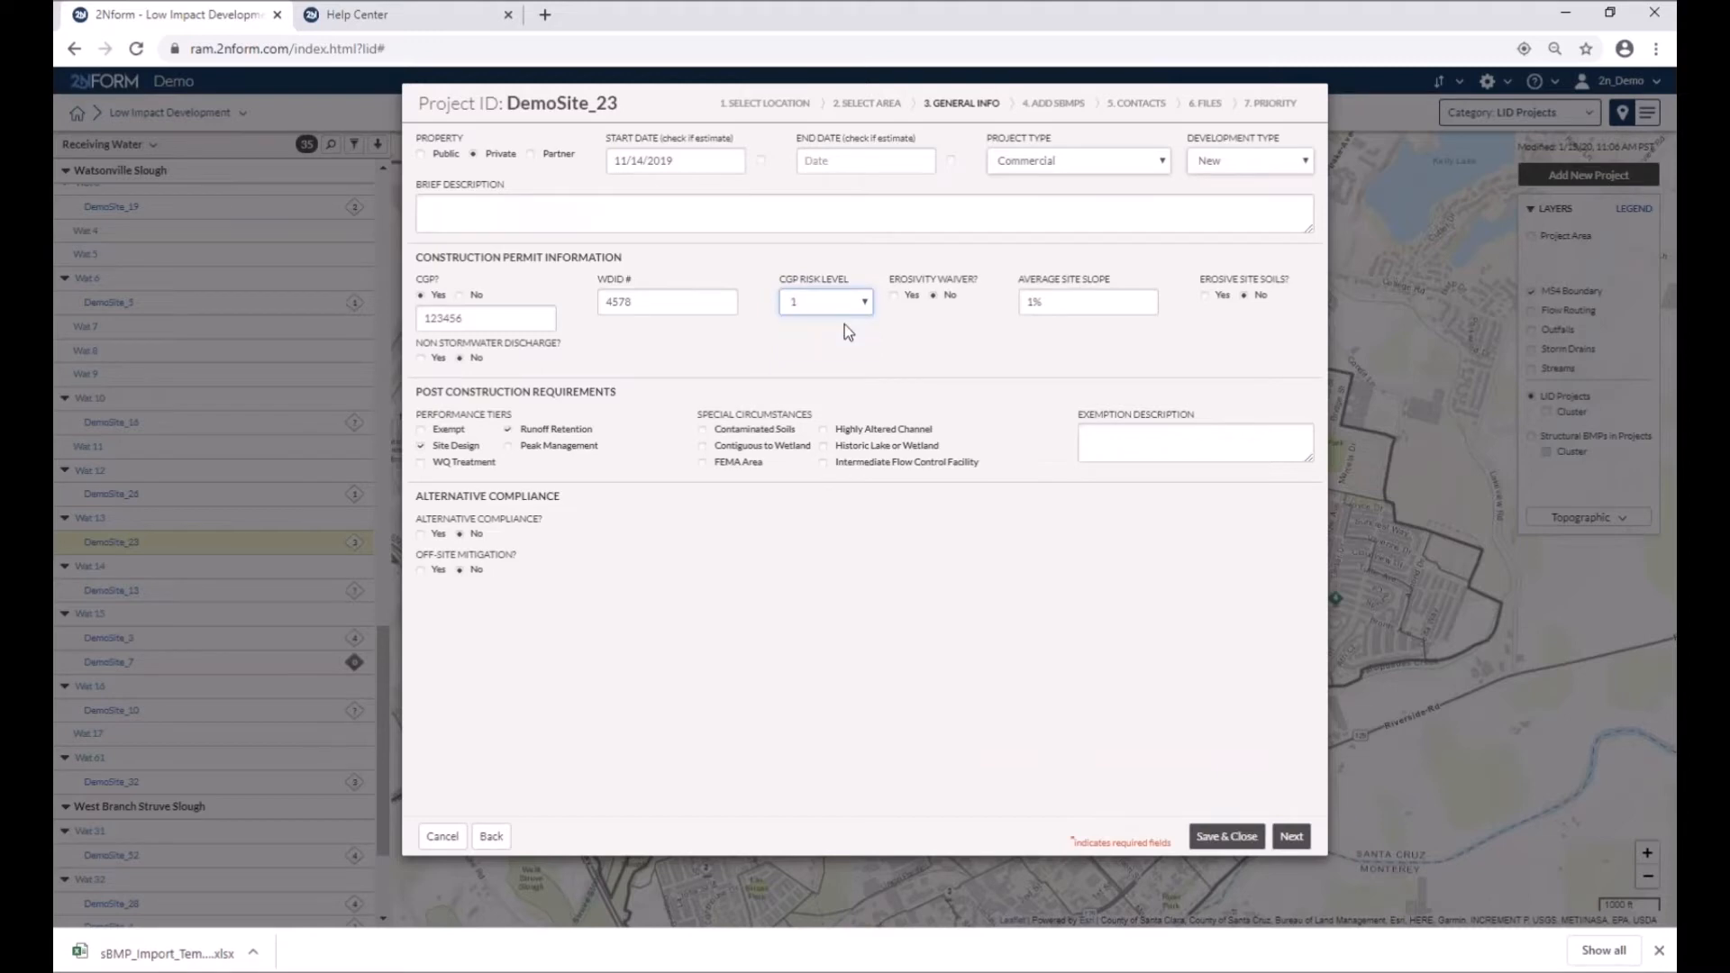
left_click(422, 535)
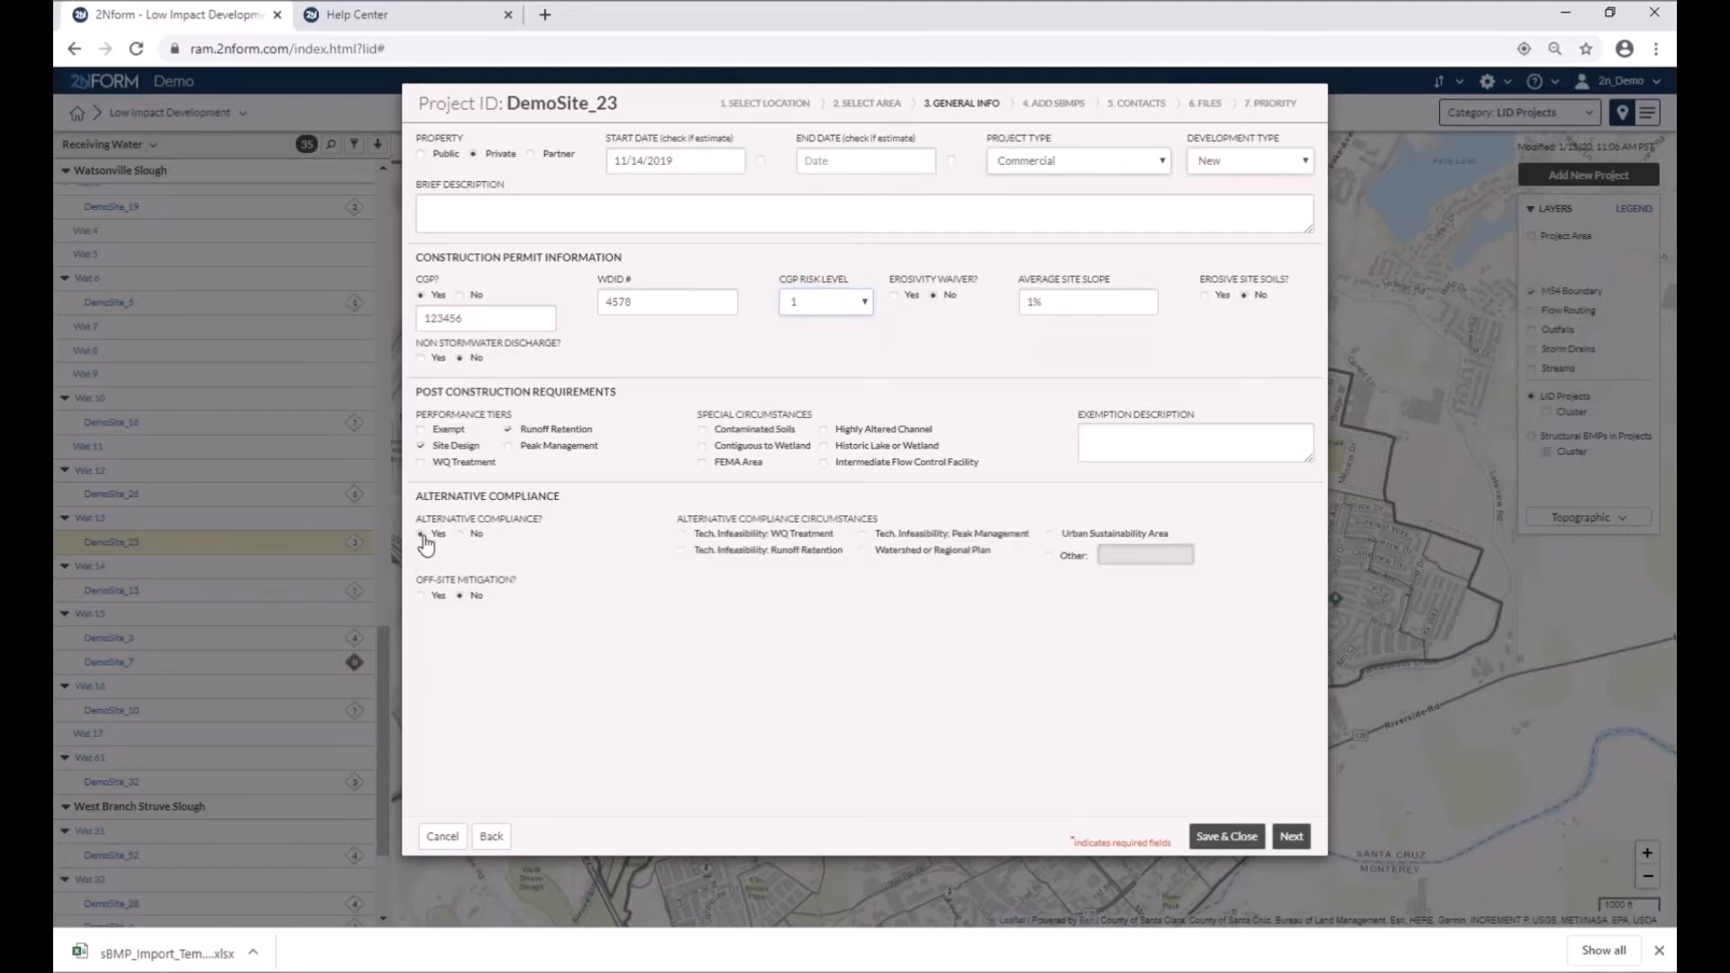
left_click(423, 598)
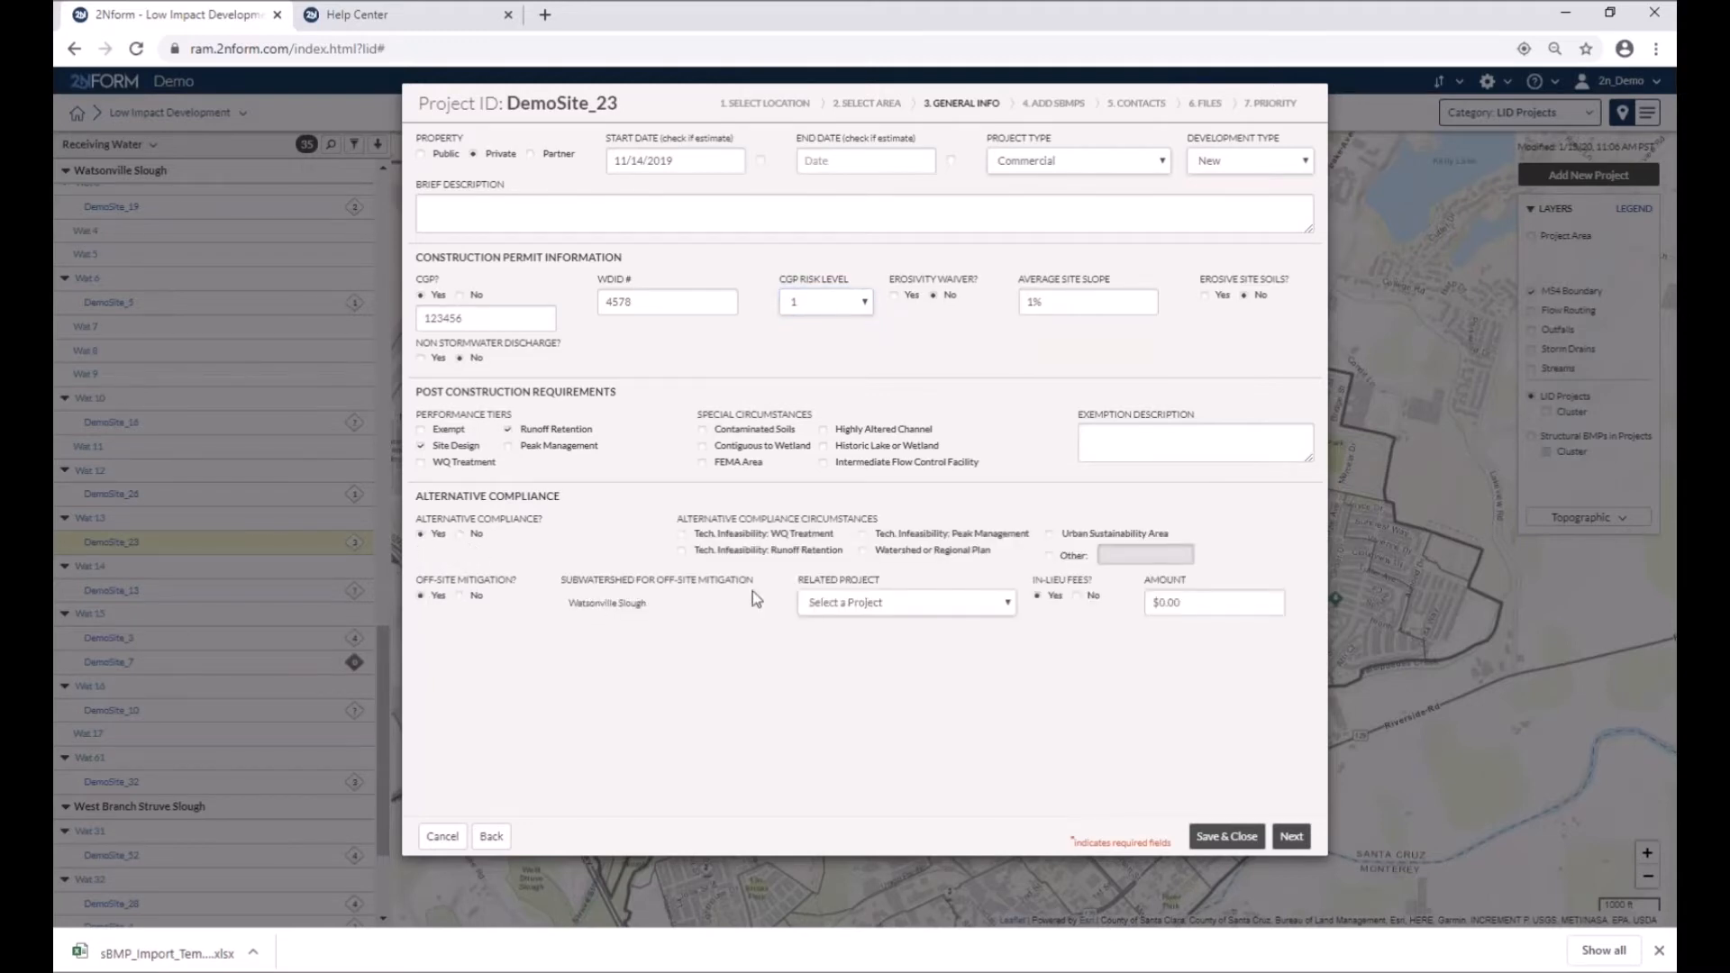
left_click(935, 607)
left_click(961, 693)
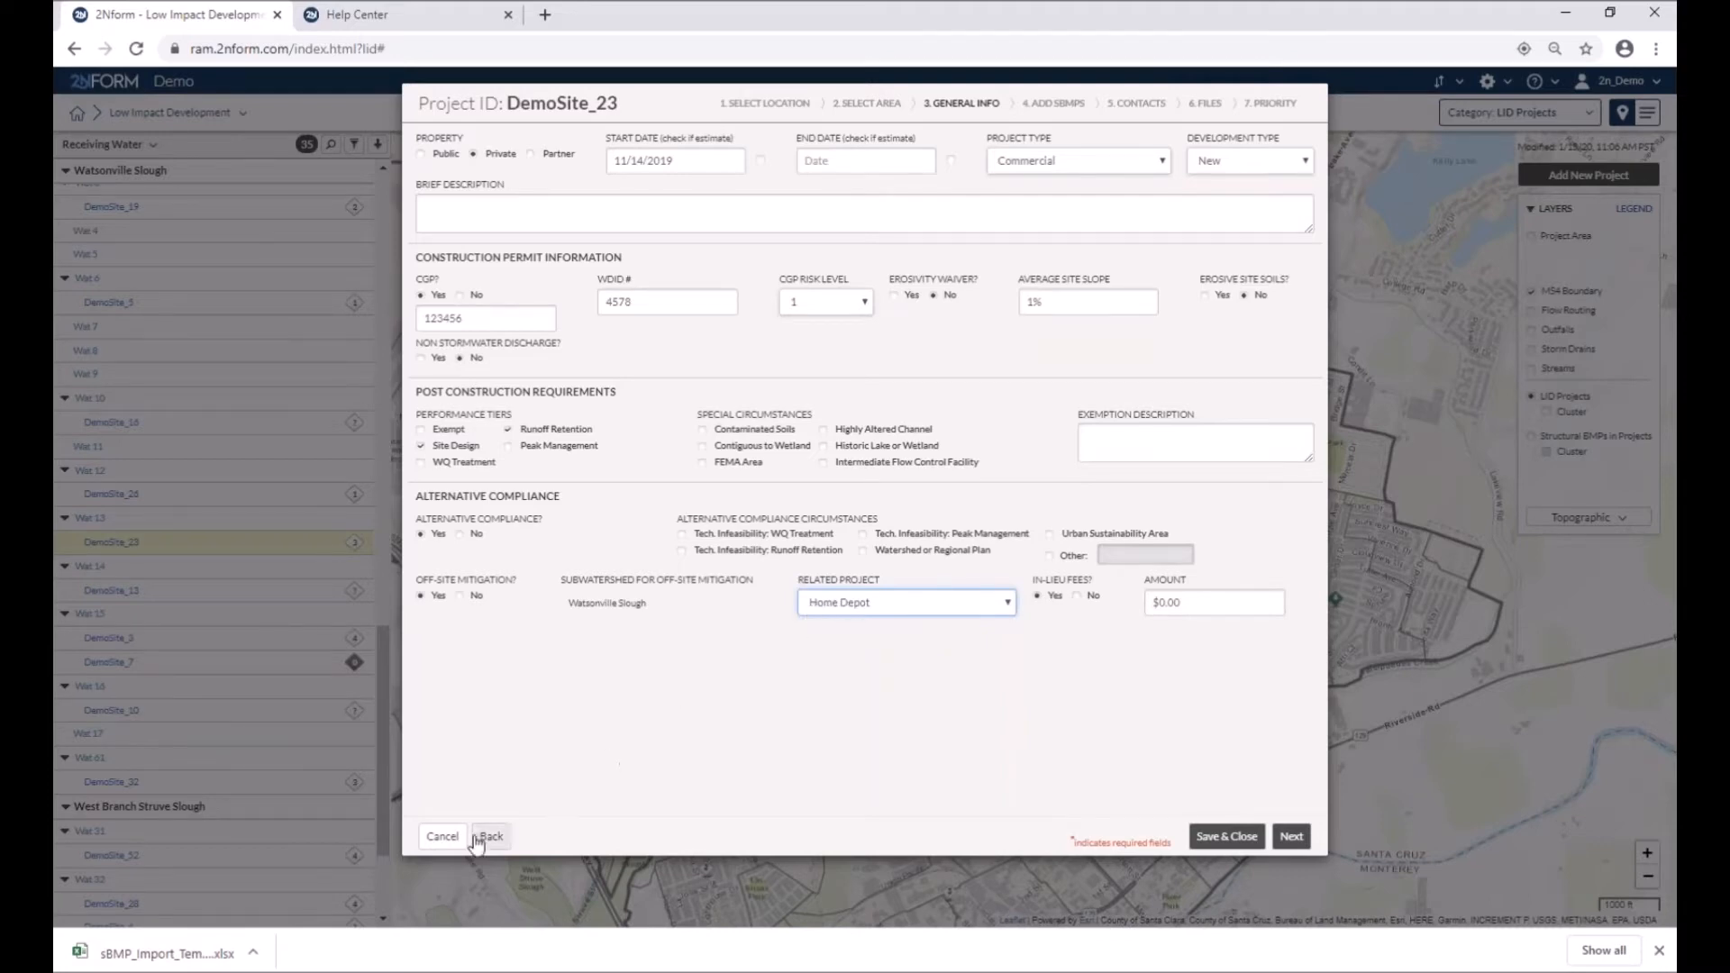
left_click(441, 840)
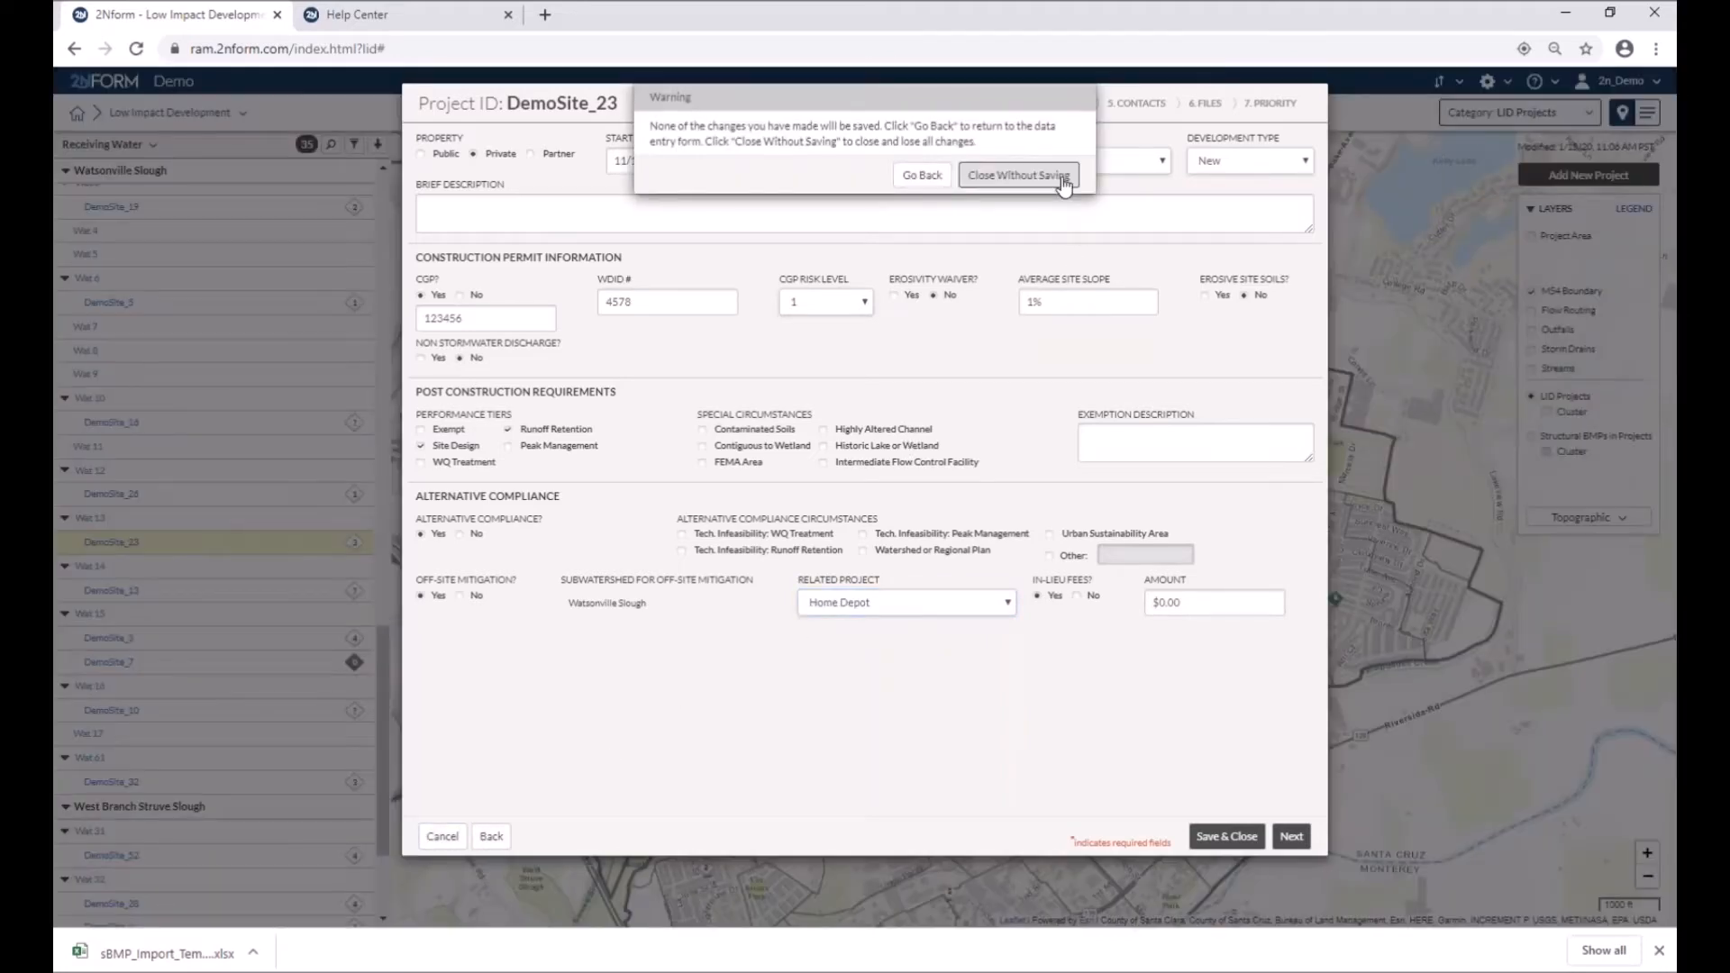
left_click(922, 175)
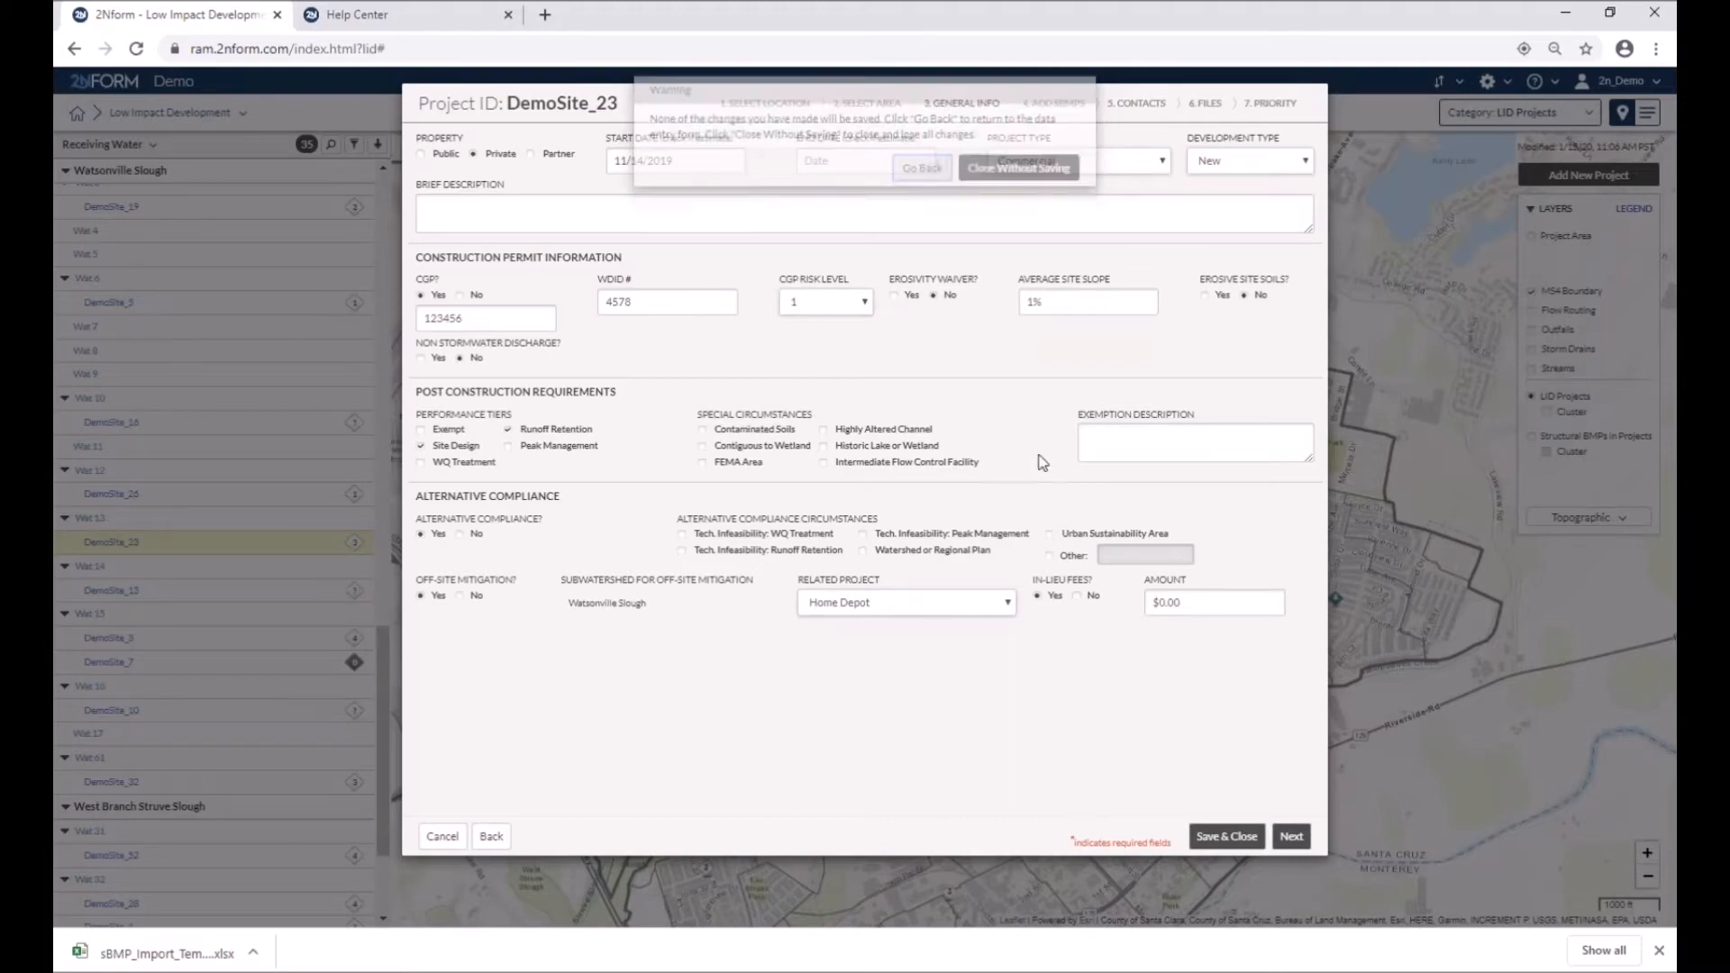
Review DemoSite_23's sBMPs, contacts, files and priority sections, and close the record without saving the changes
left_click(1287, 837)
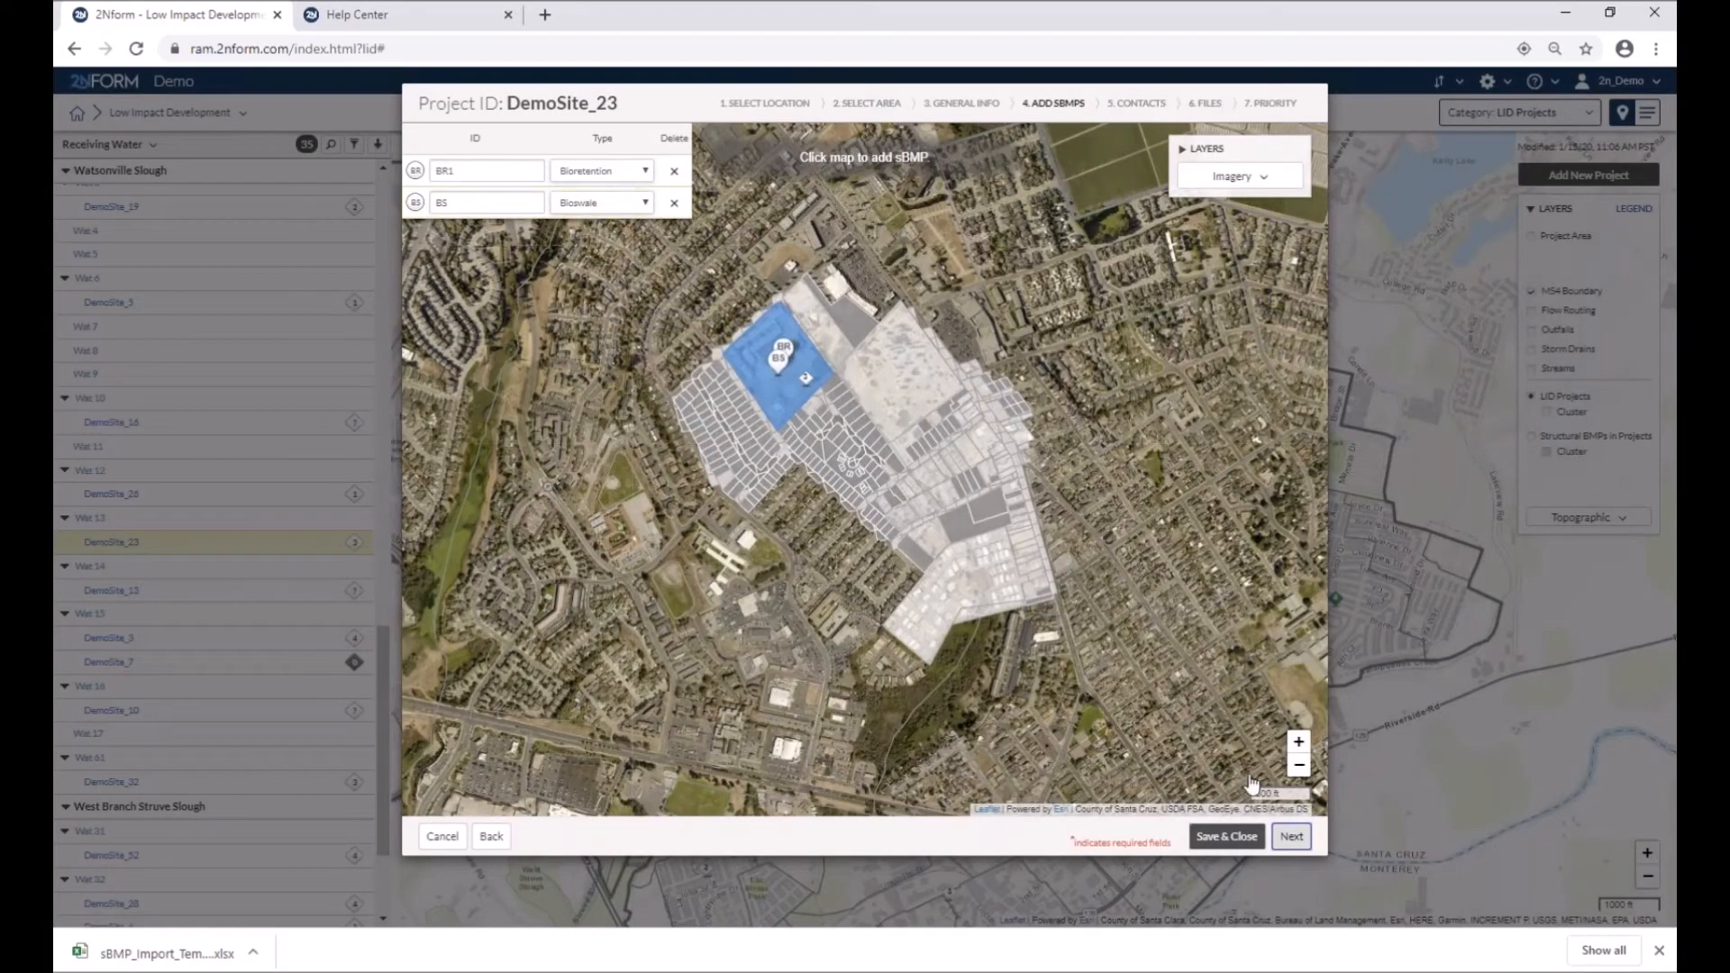
left_click(1291, 836)
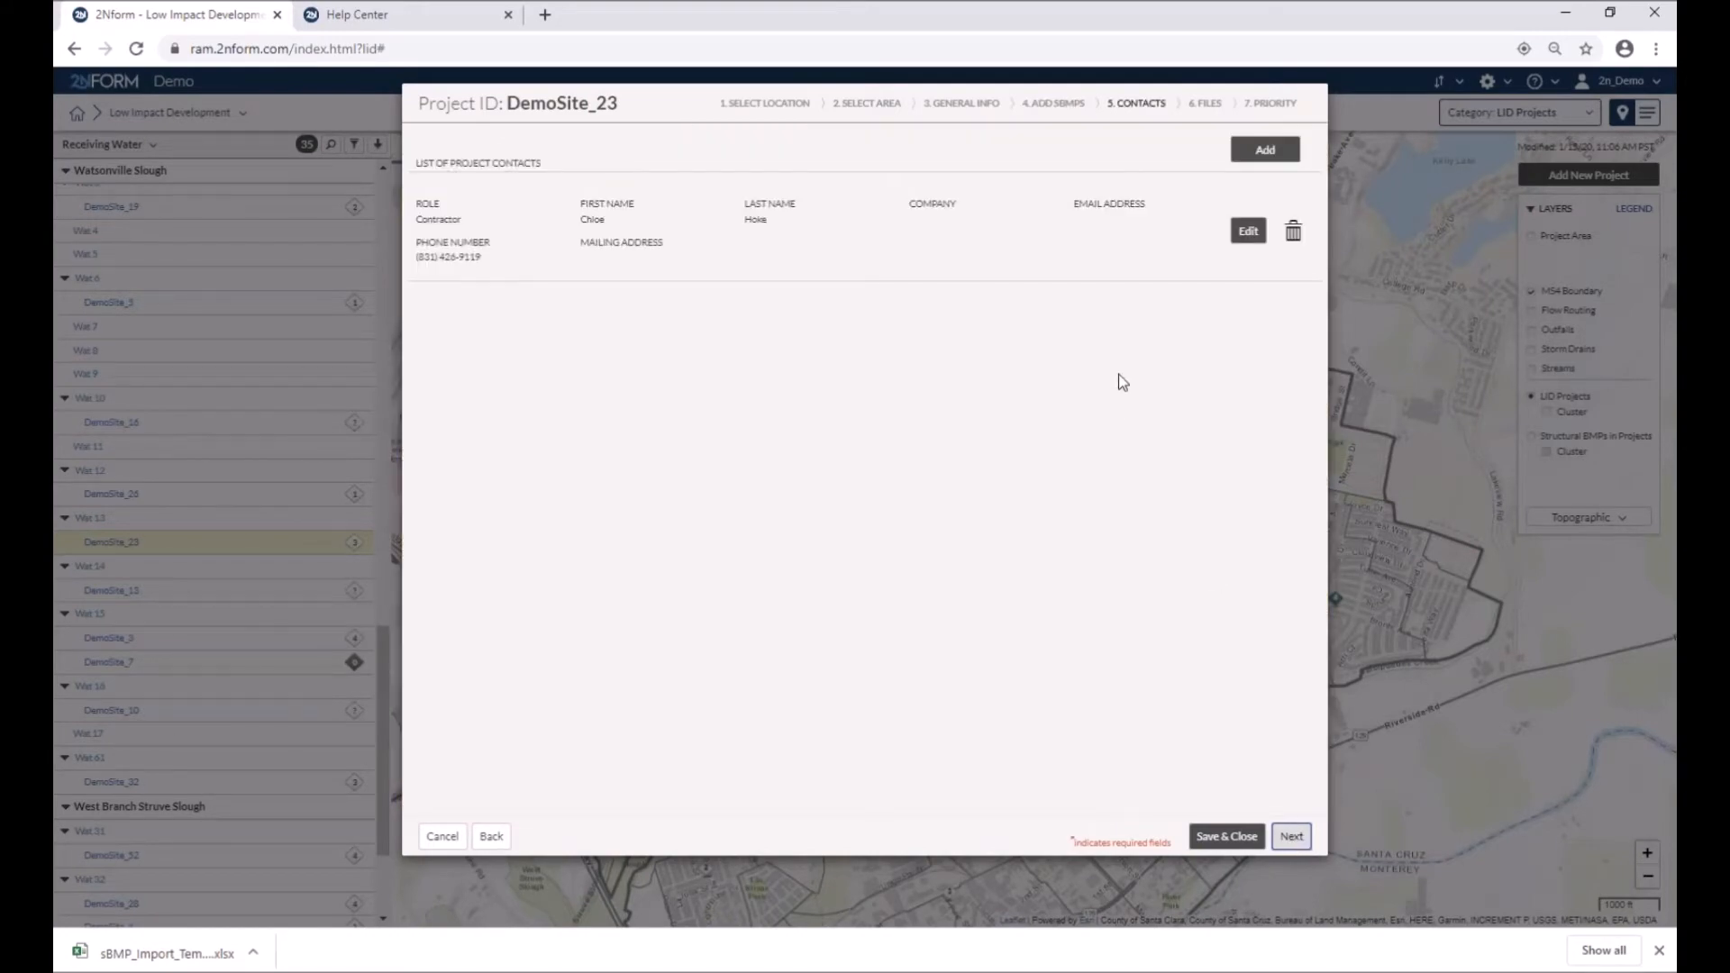
left_click(1291, 836)
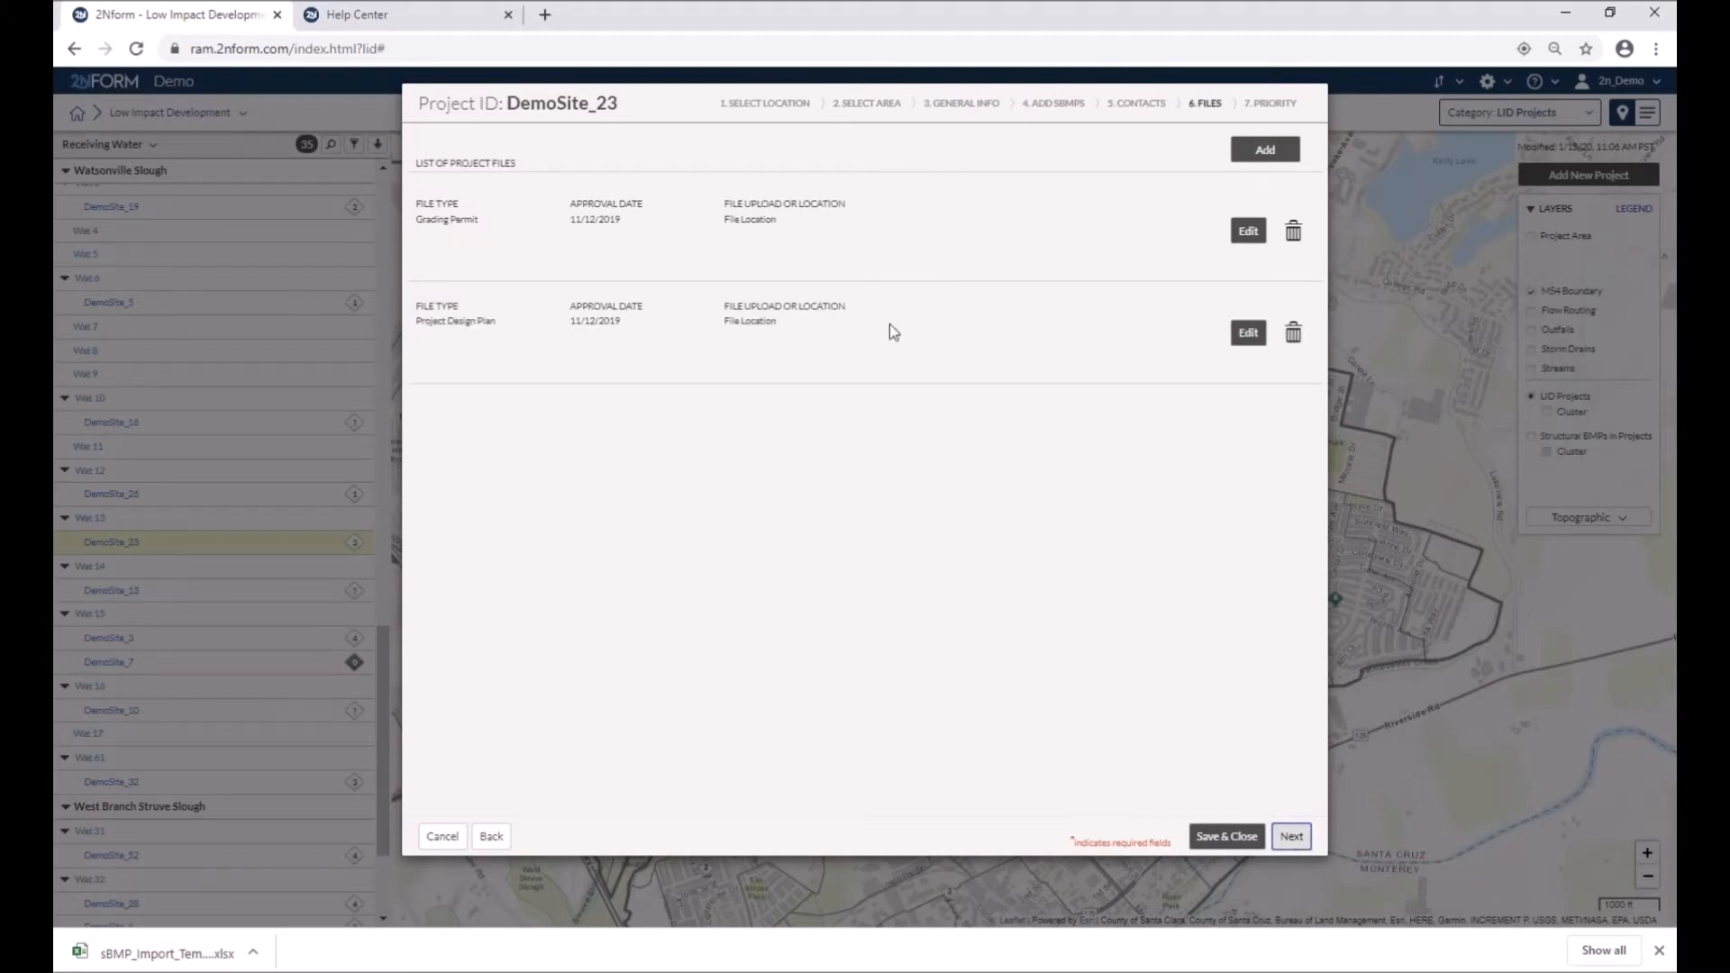
left_click(1293, 839)
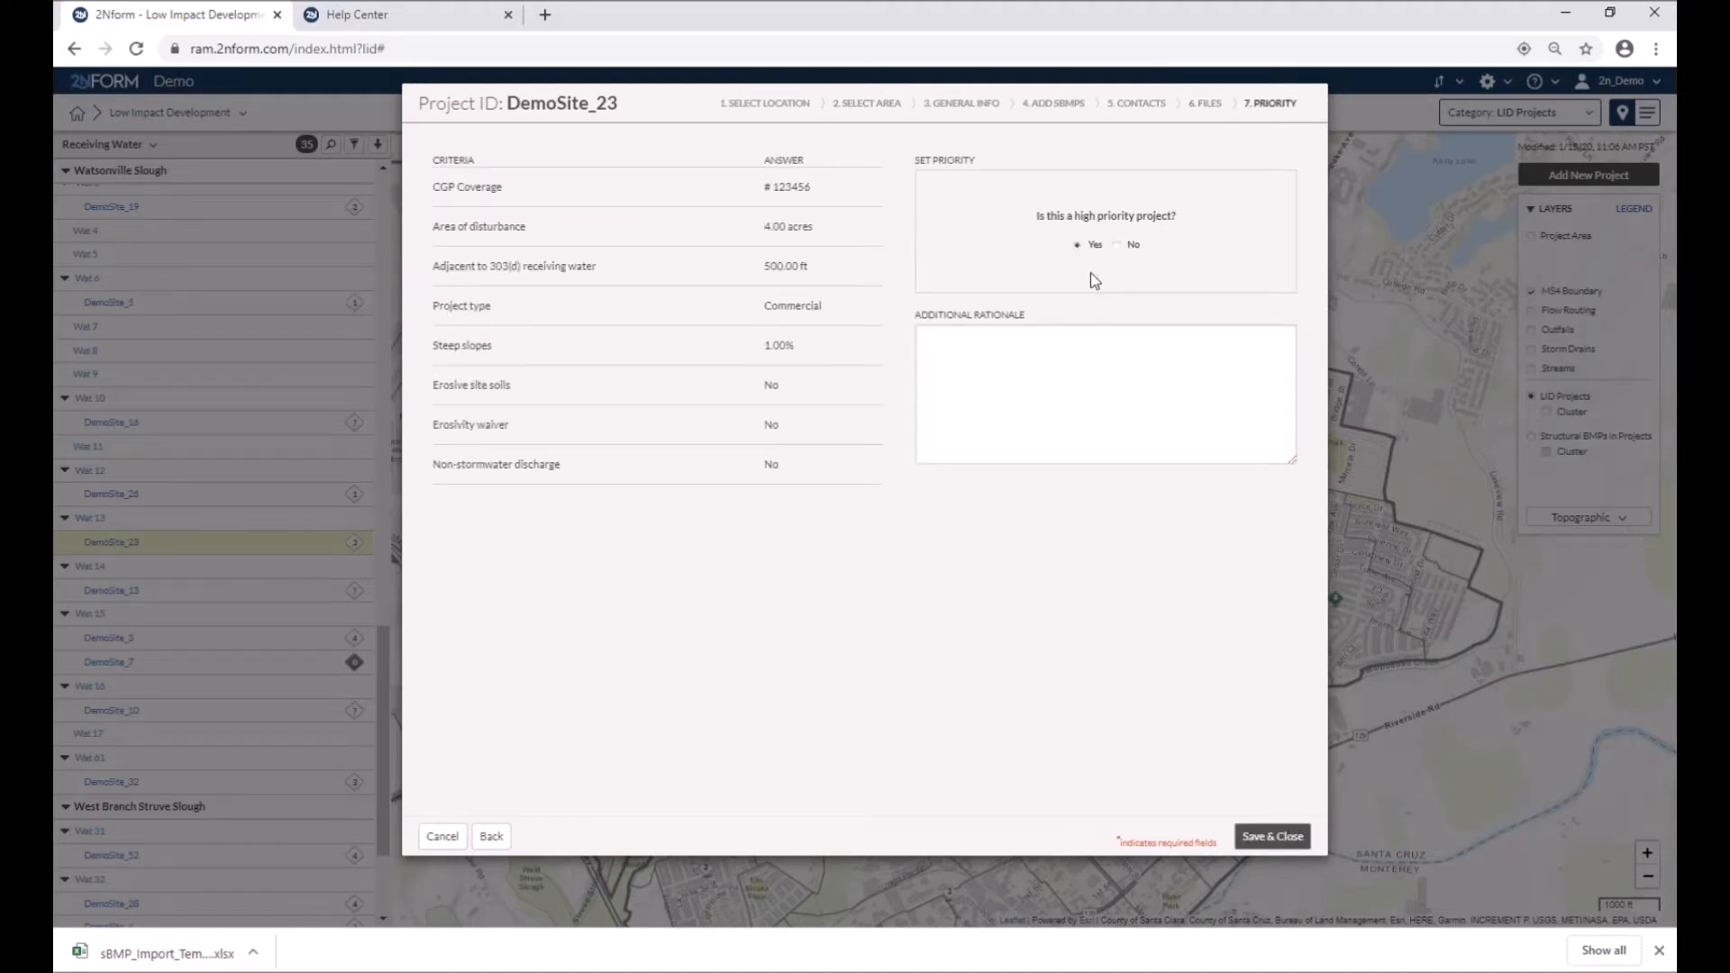
left_click(442, 837)
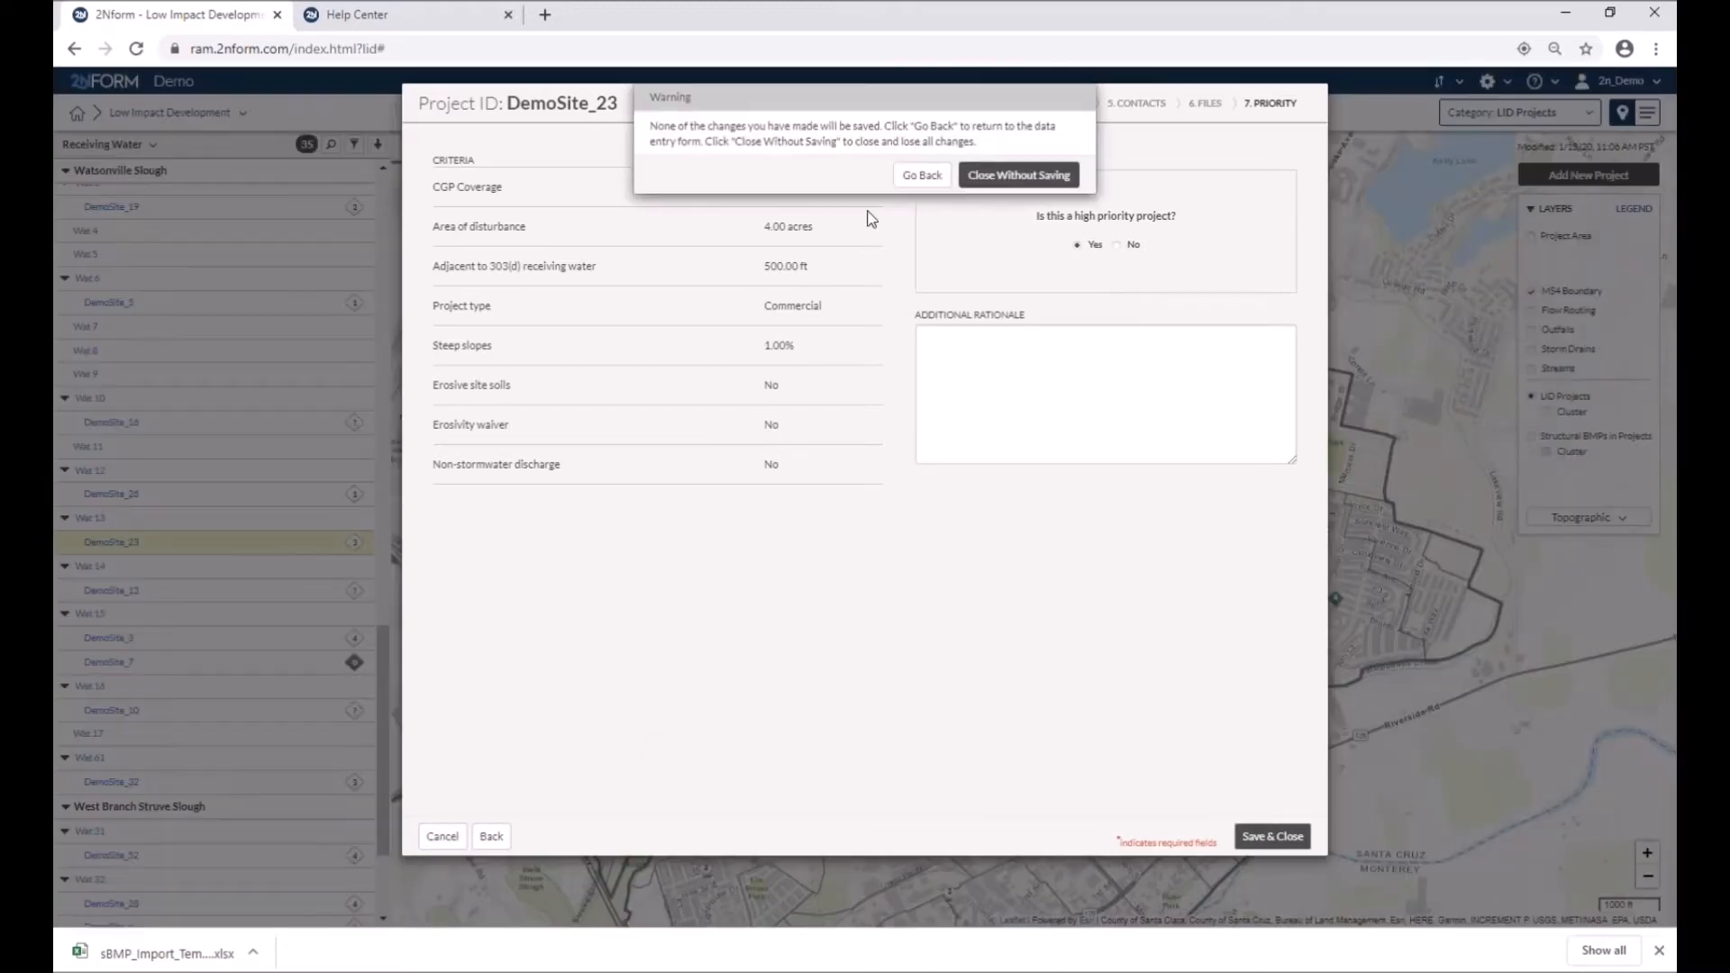
left_click(1003, 177)
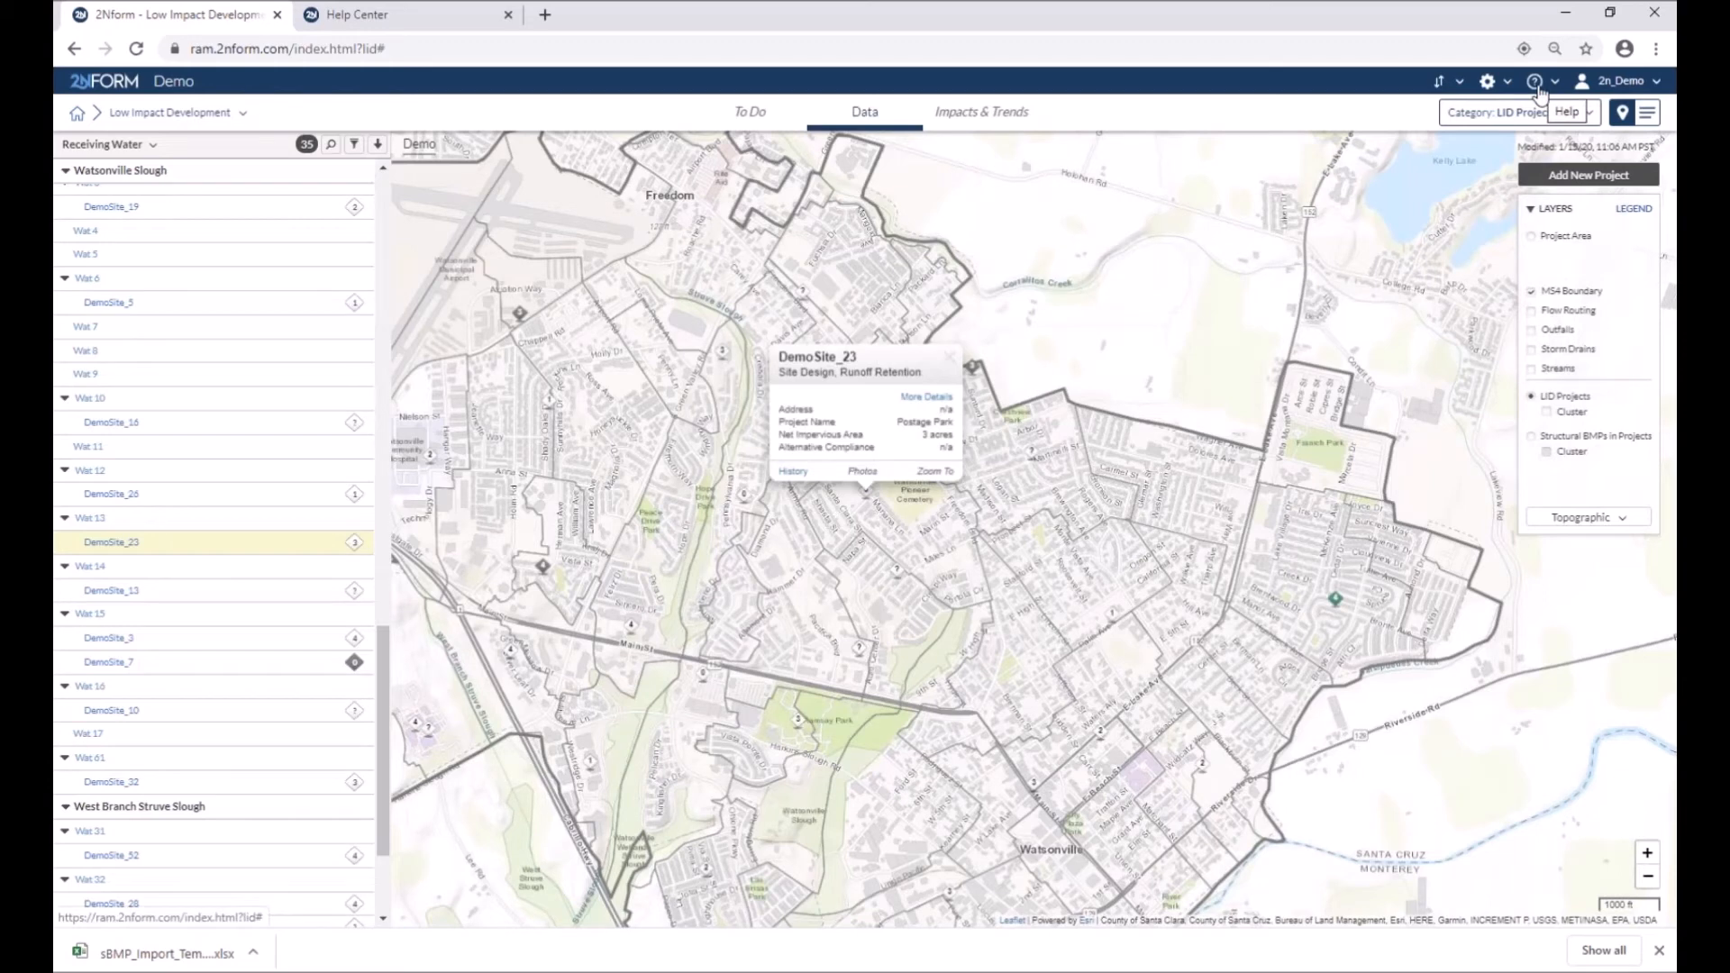
left_click(955, 365)
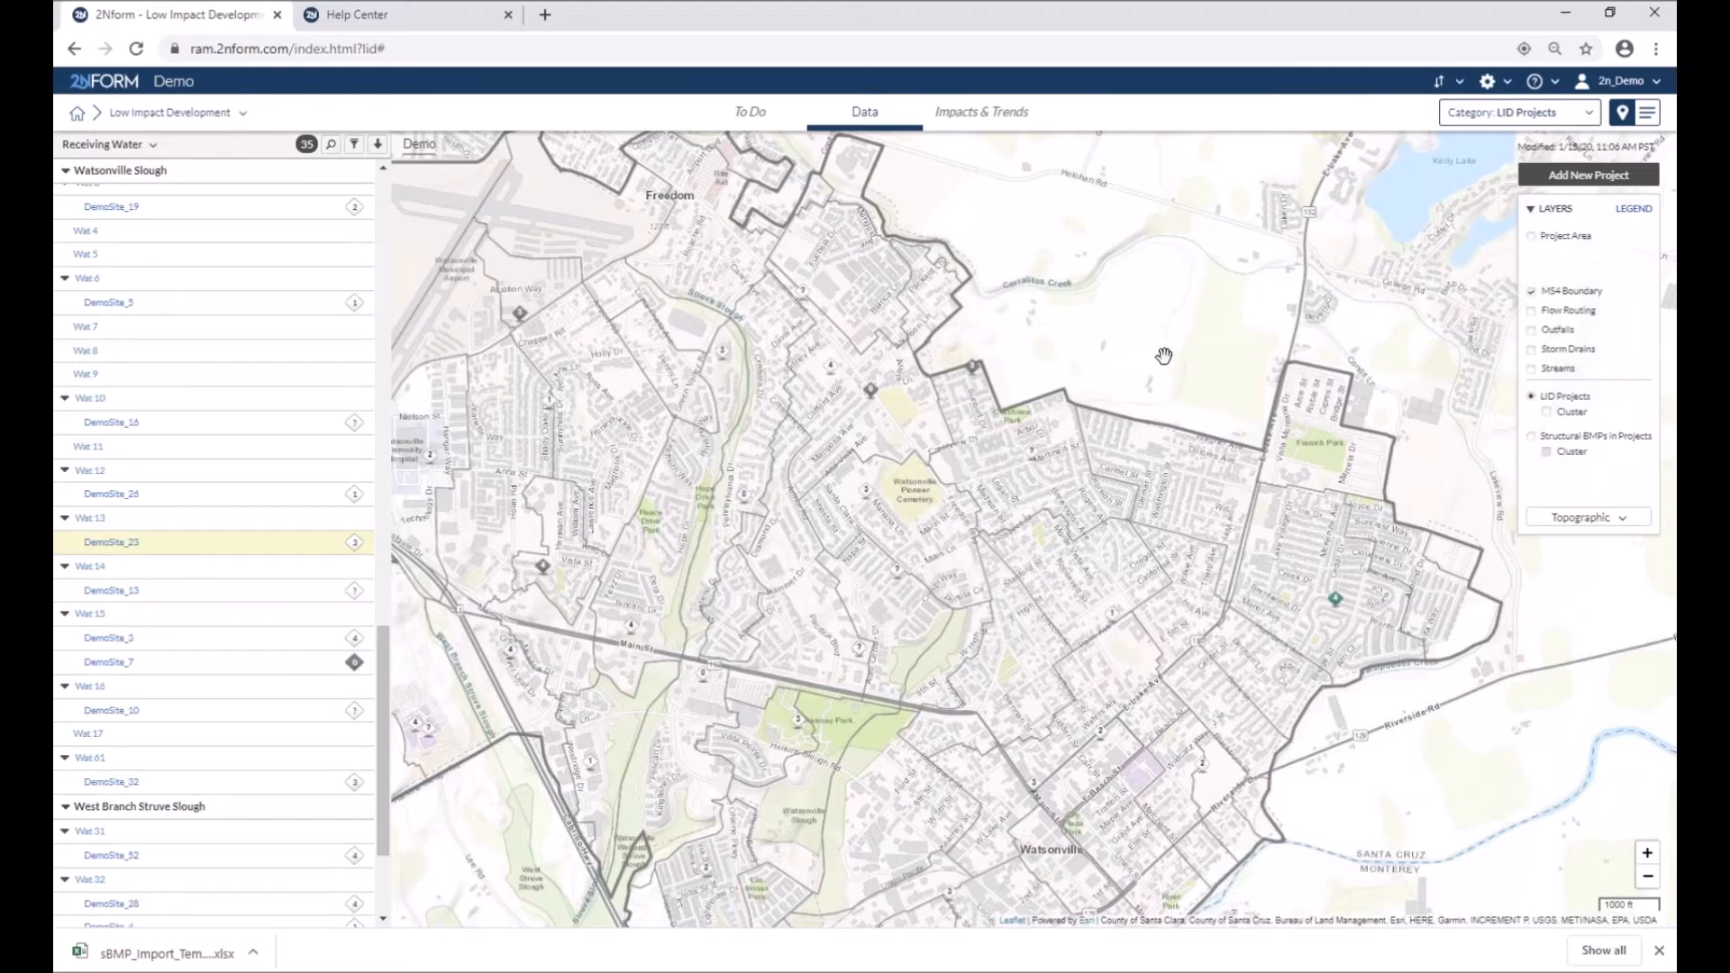
Show the LID projects as a table and filter them by project status to Constructed only
left_click(1649, 113)
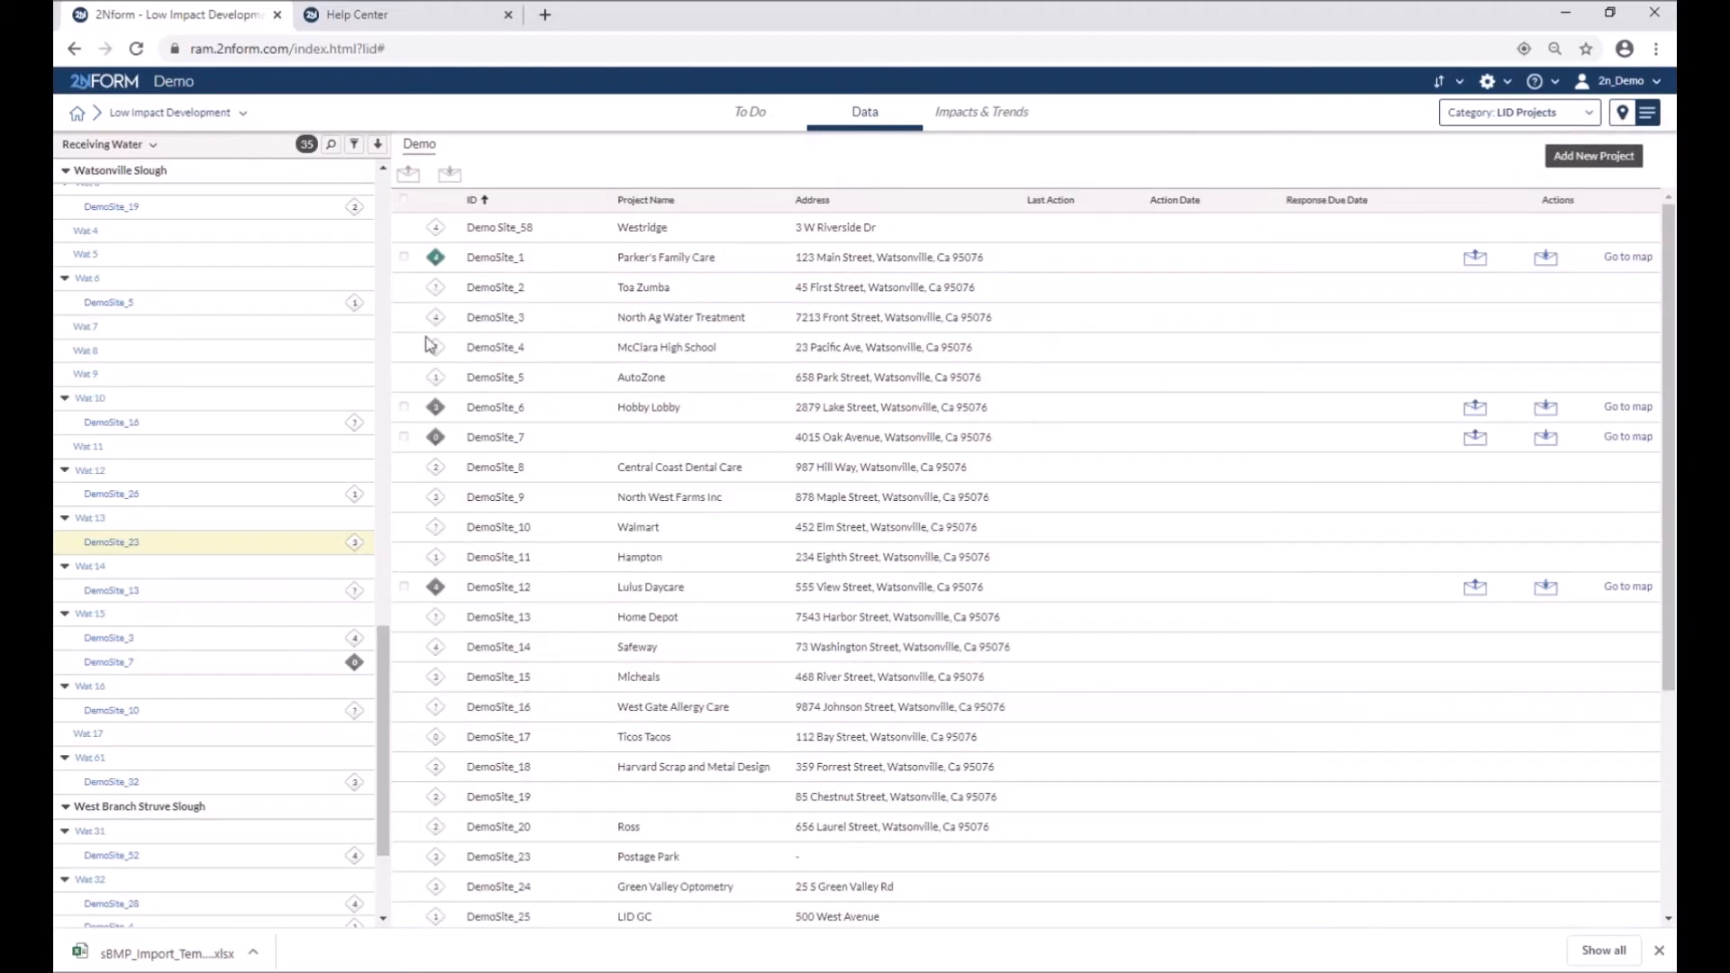
left_click(354, 144)
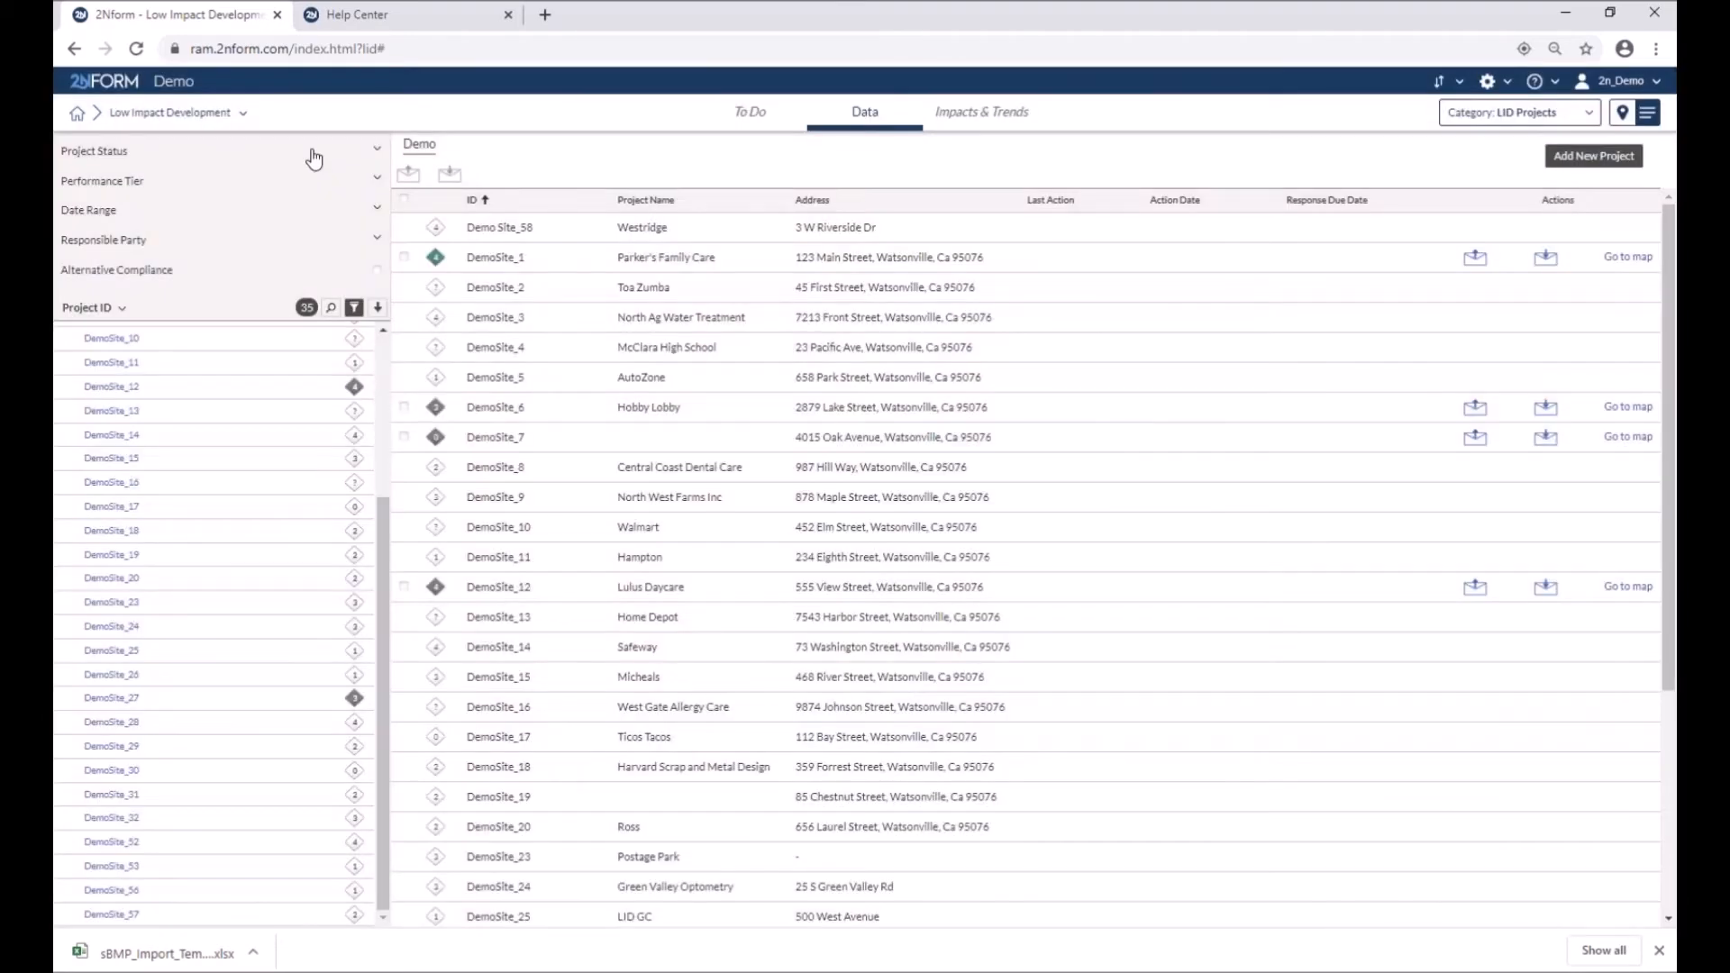
left_click(313, 158)
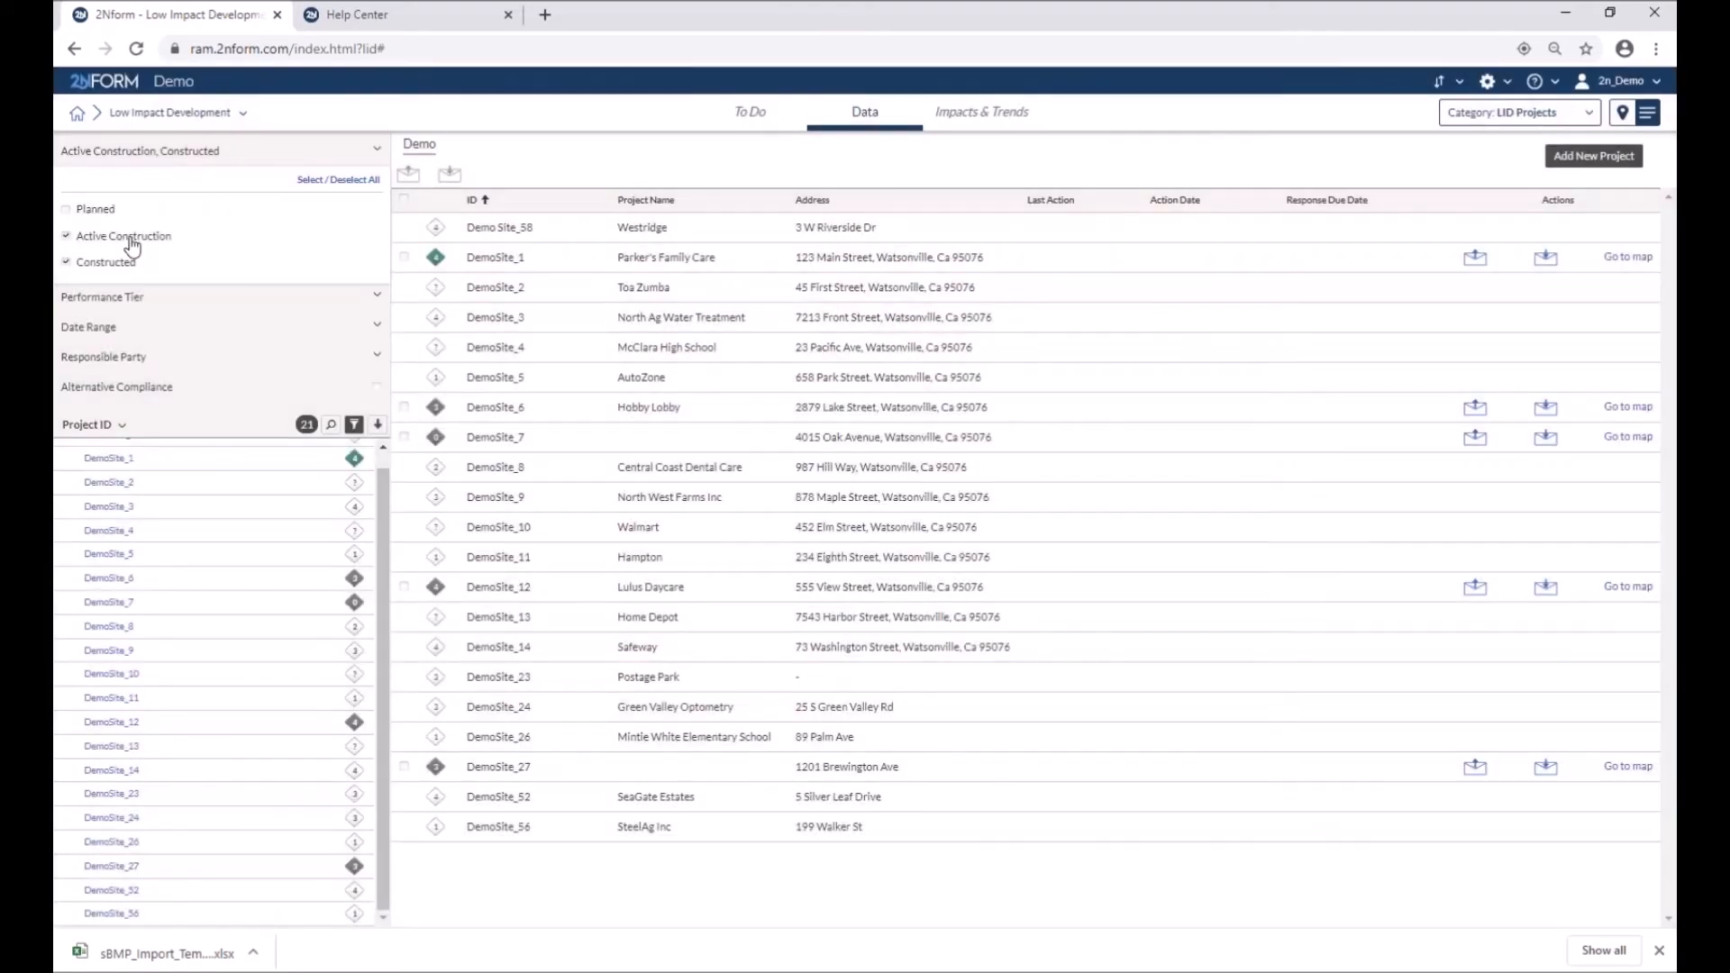
left_click(133, 237)
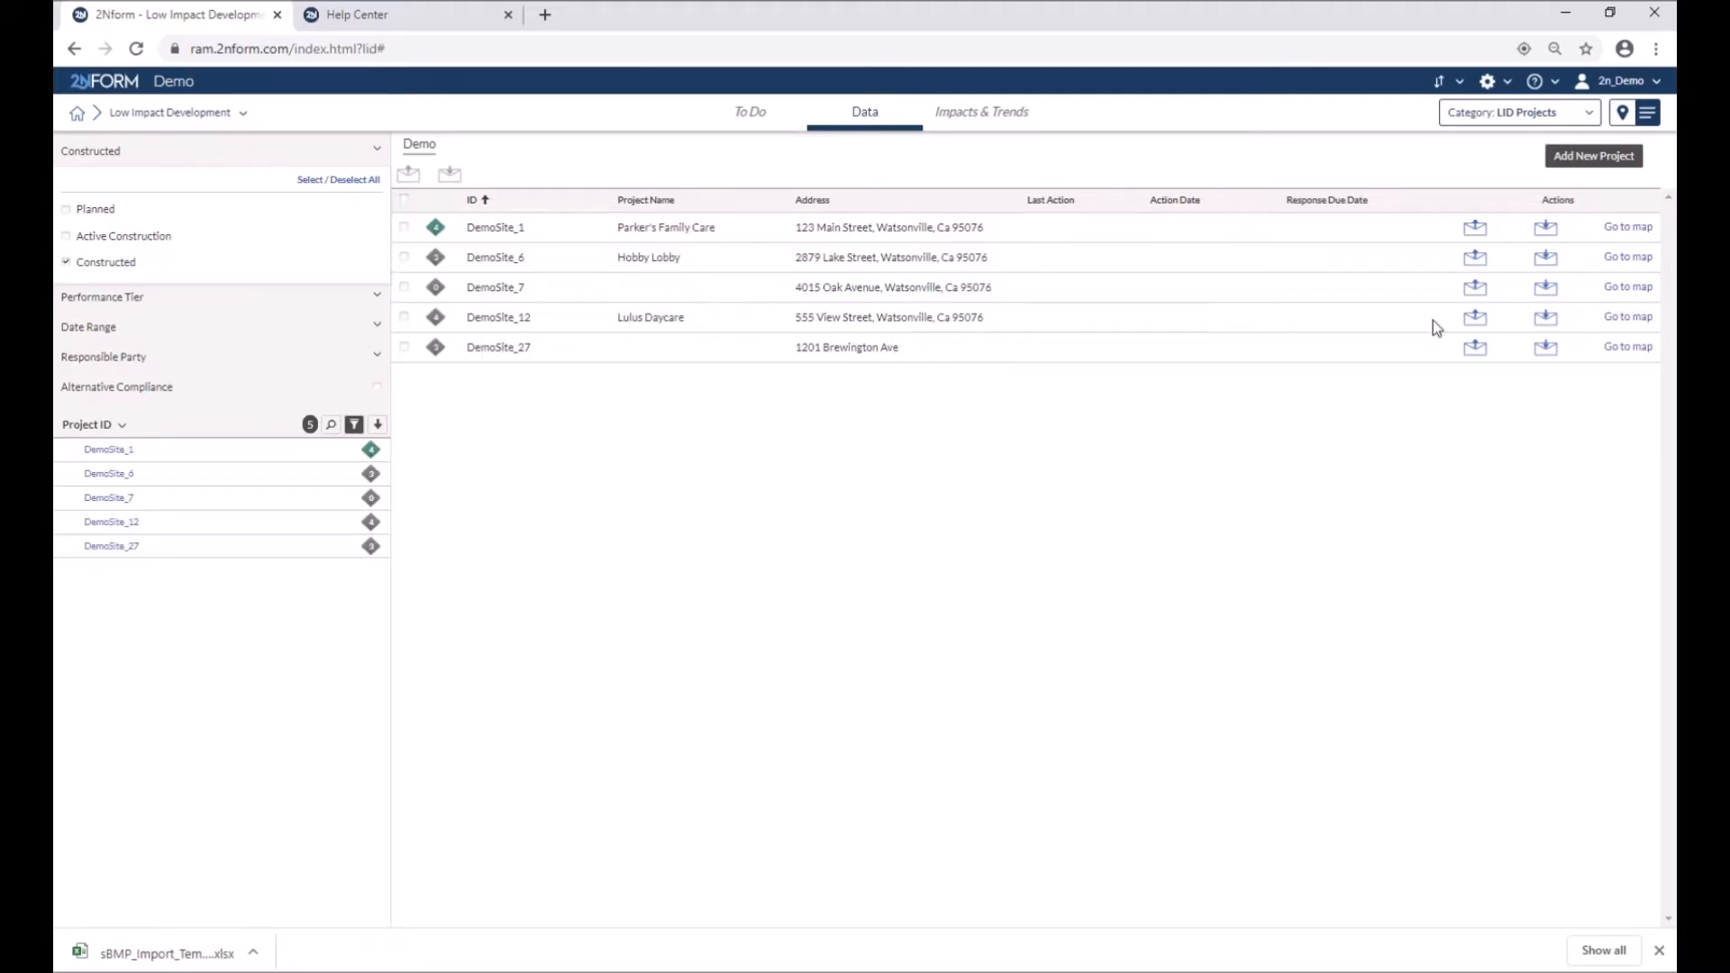
Record an O&M notice for DemoSite_27 with date sent 02/07/2020 and response due 03/08/2020, and save it
left_click(1474, 350)
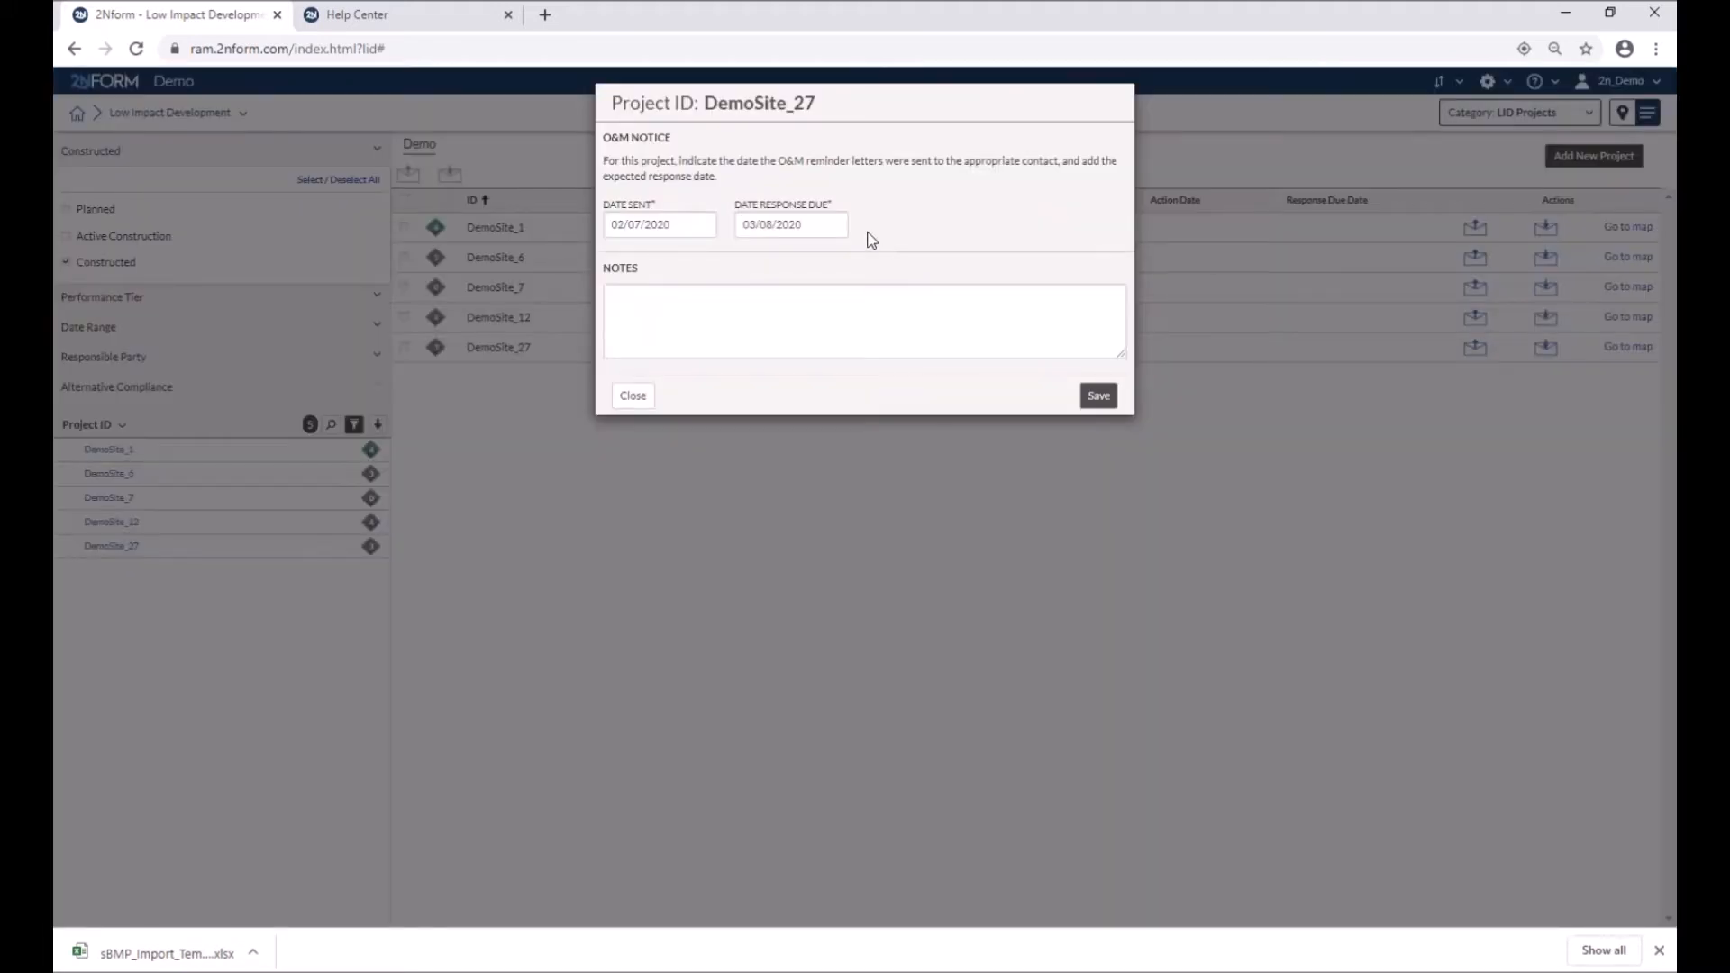
left_click(650, 224)
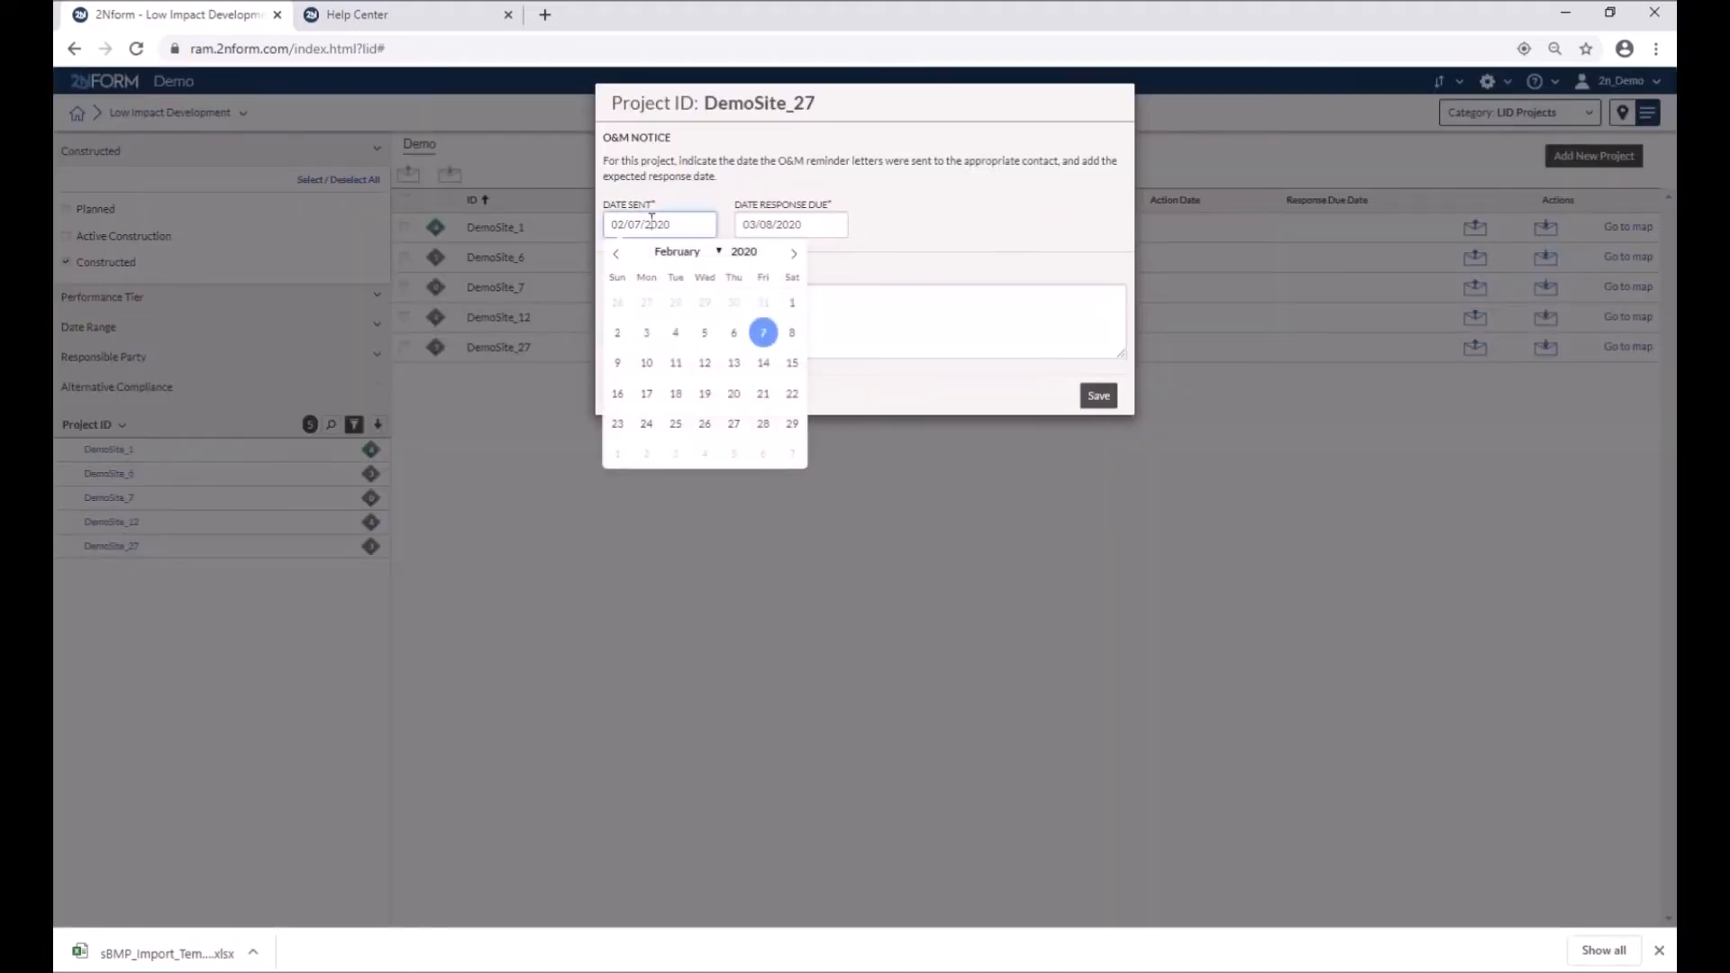
left_click(760, 332)
left_click(818, 226)
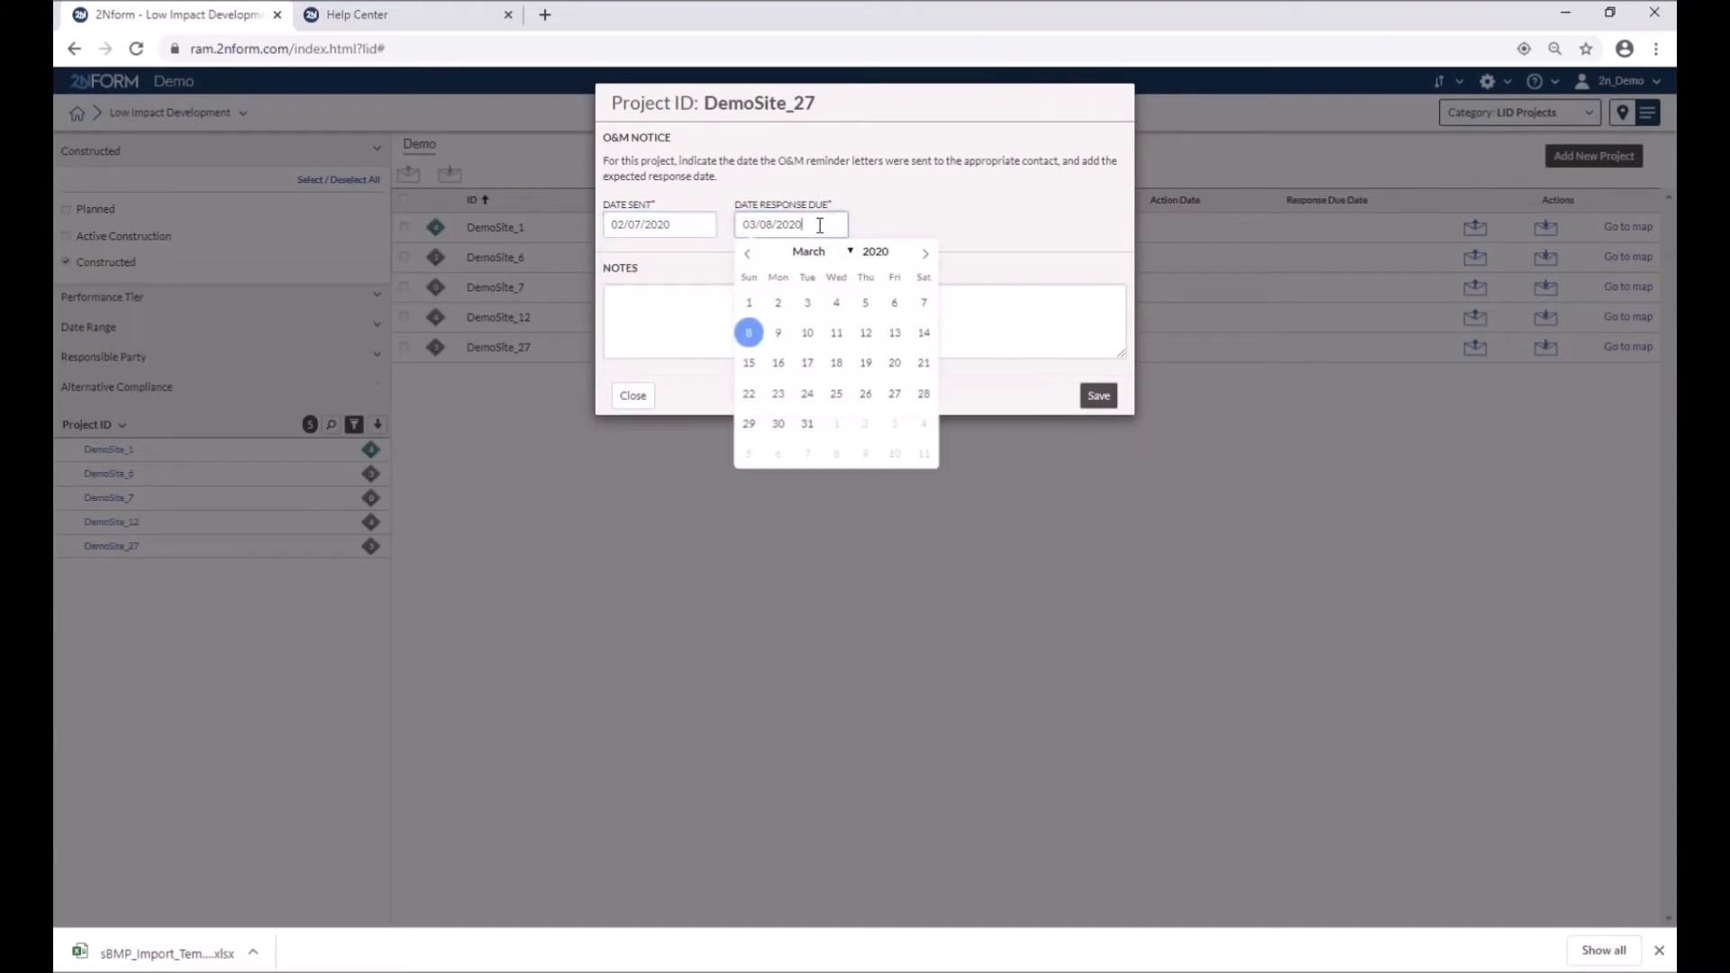
left_click(748, 332)
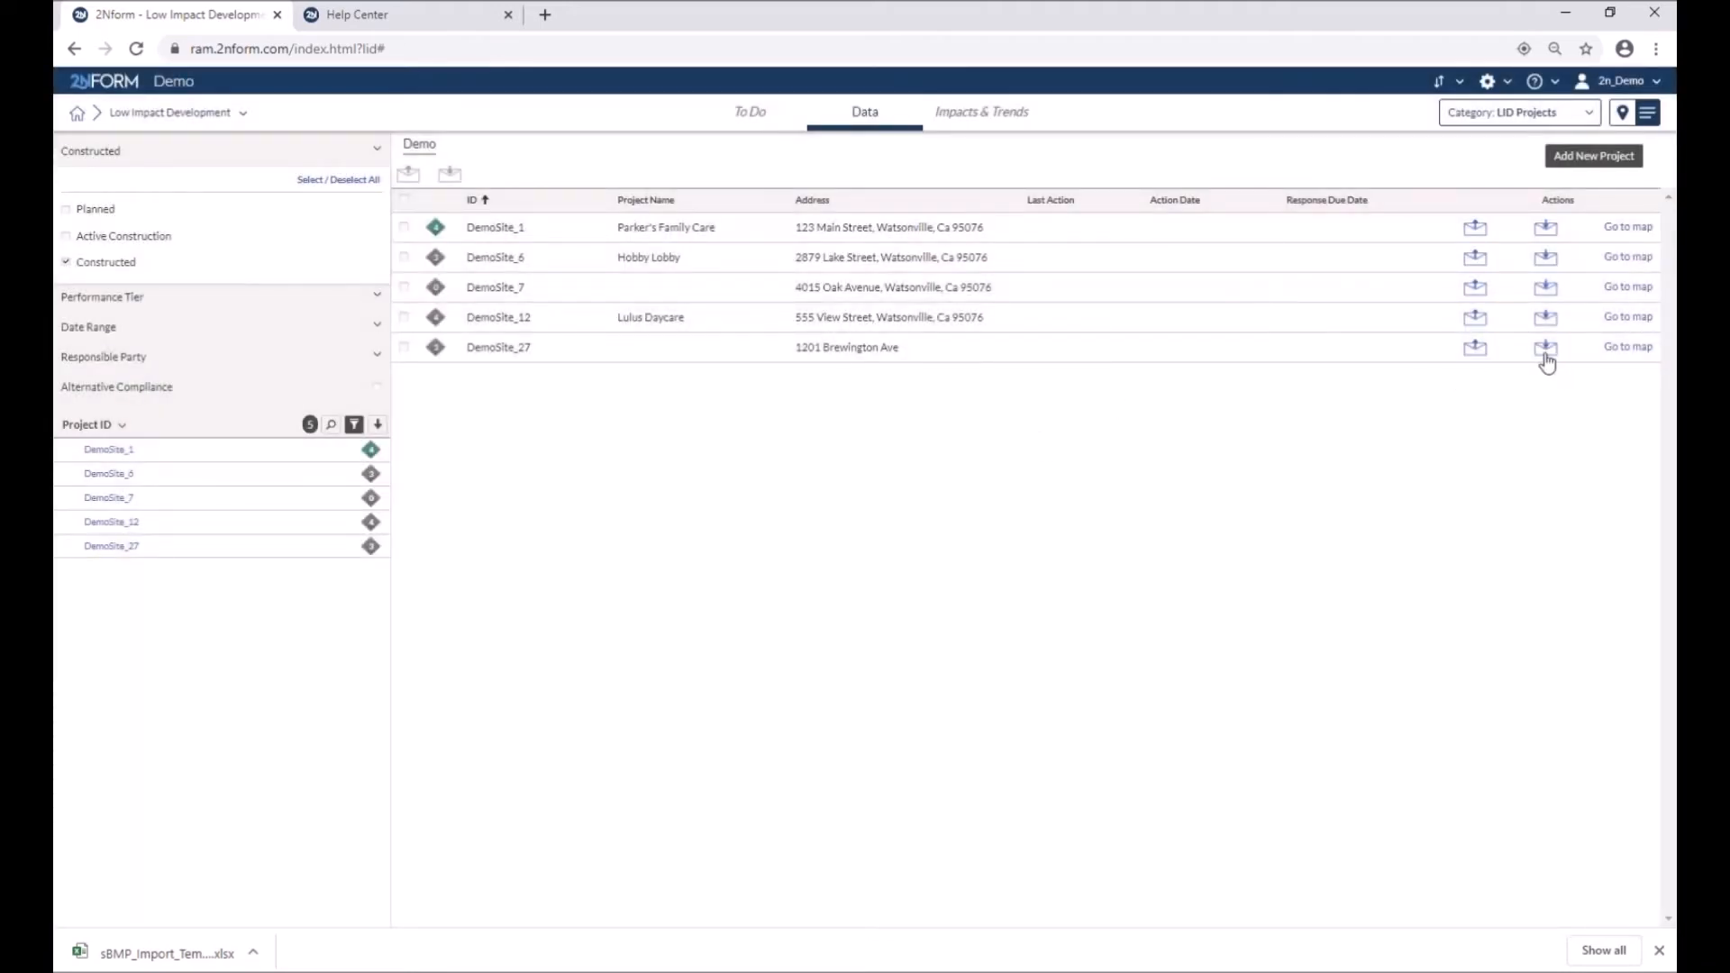
Record DemoSite_27's O&M notice response as received 02/07/2020 with sBMP condition Desired, and save it
left_click(1546, 348)
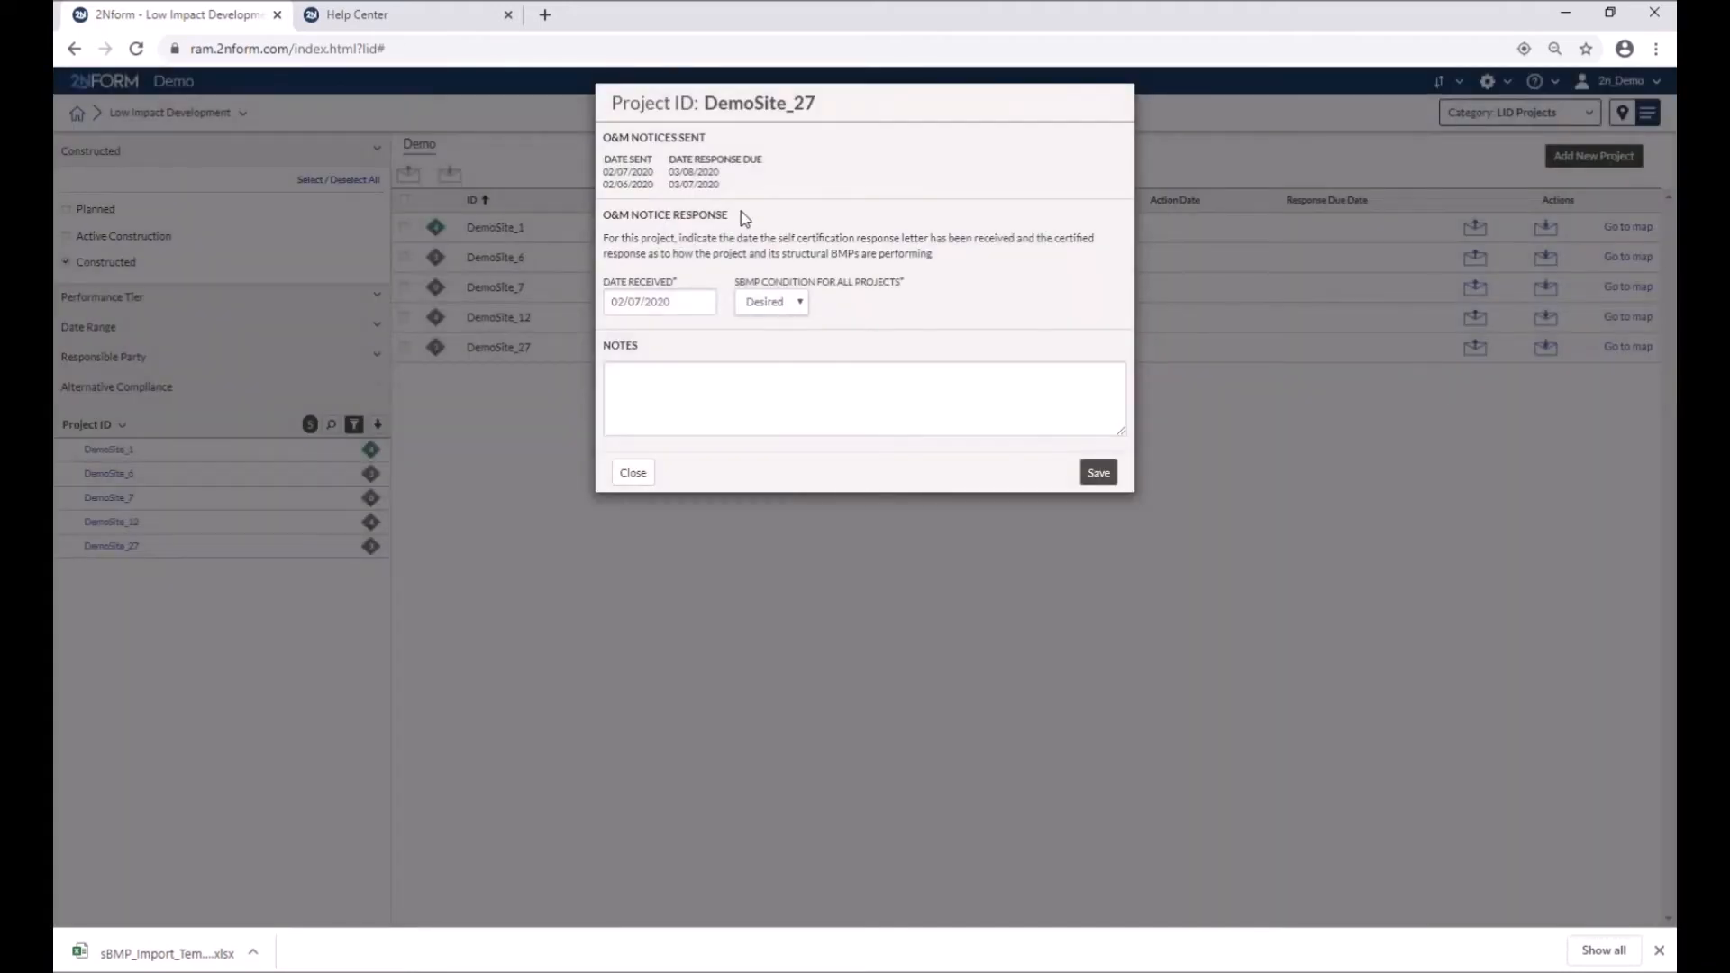
left_click(784, 309)
left_click(772, 335)
left_click(682, 304)
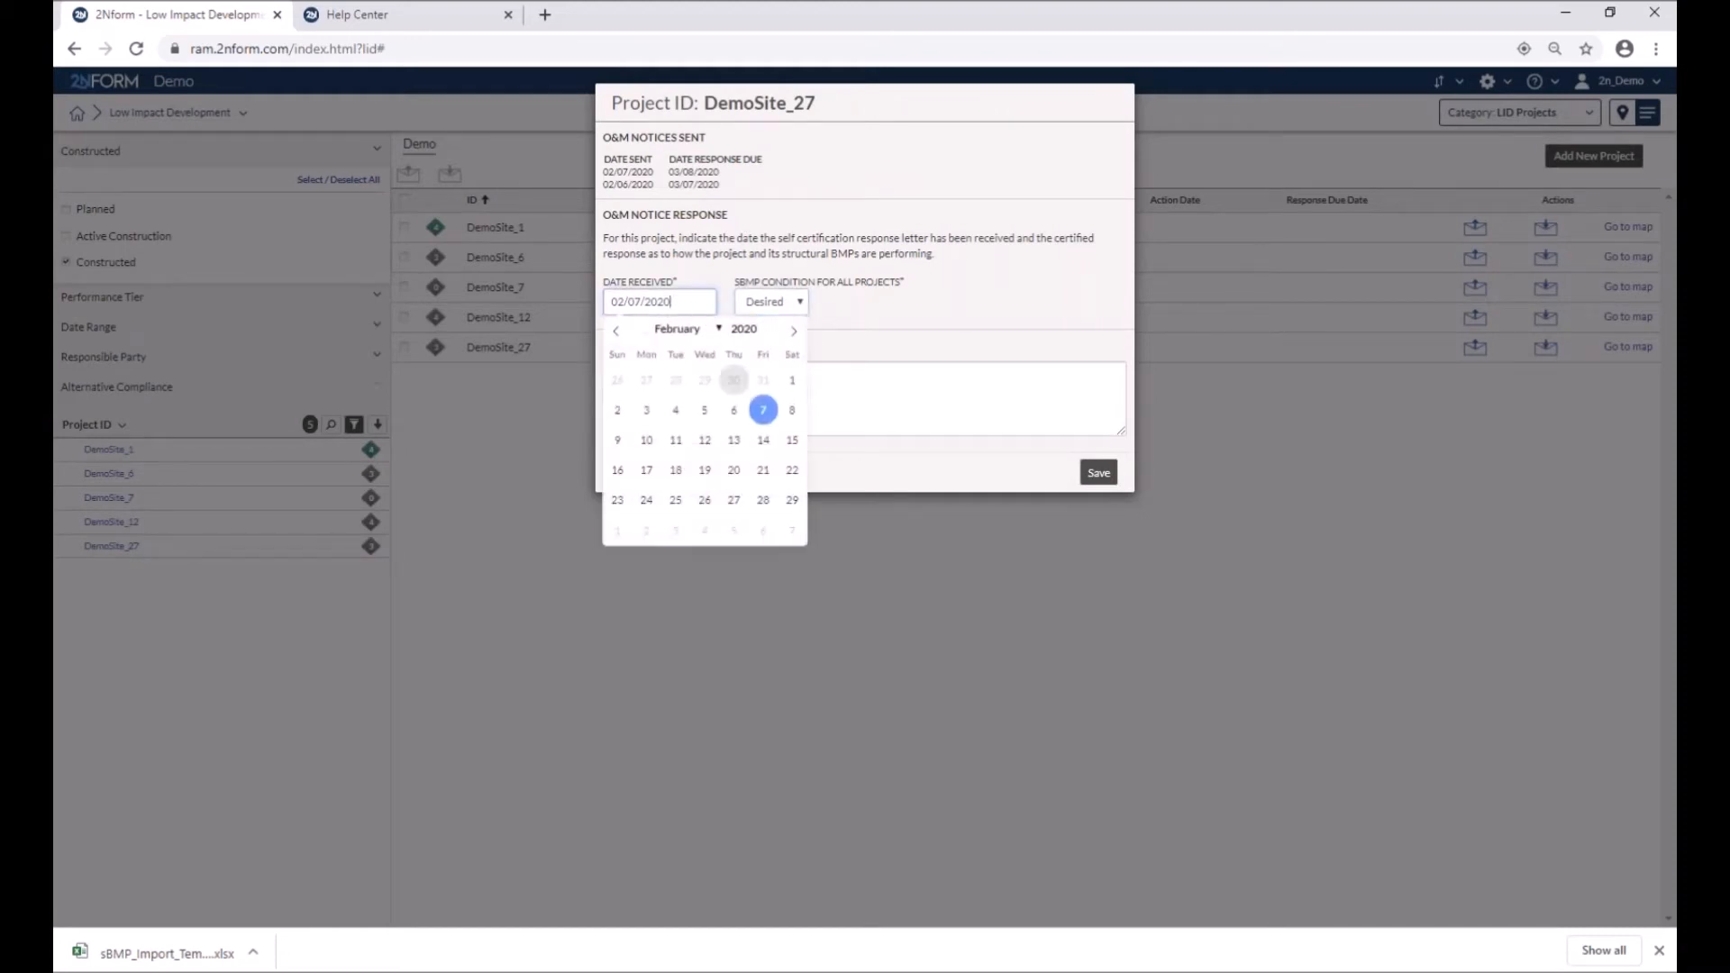
left_click(762, 408)
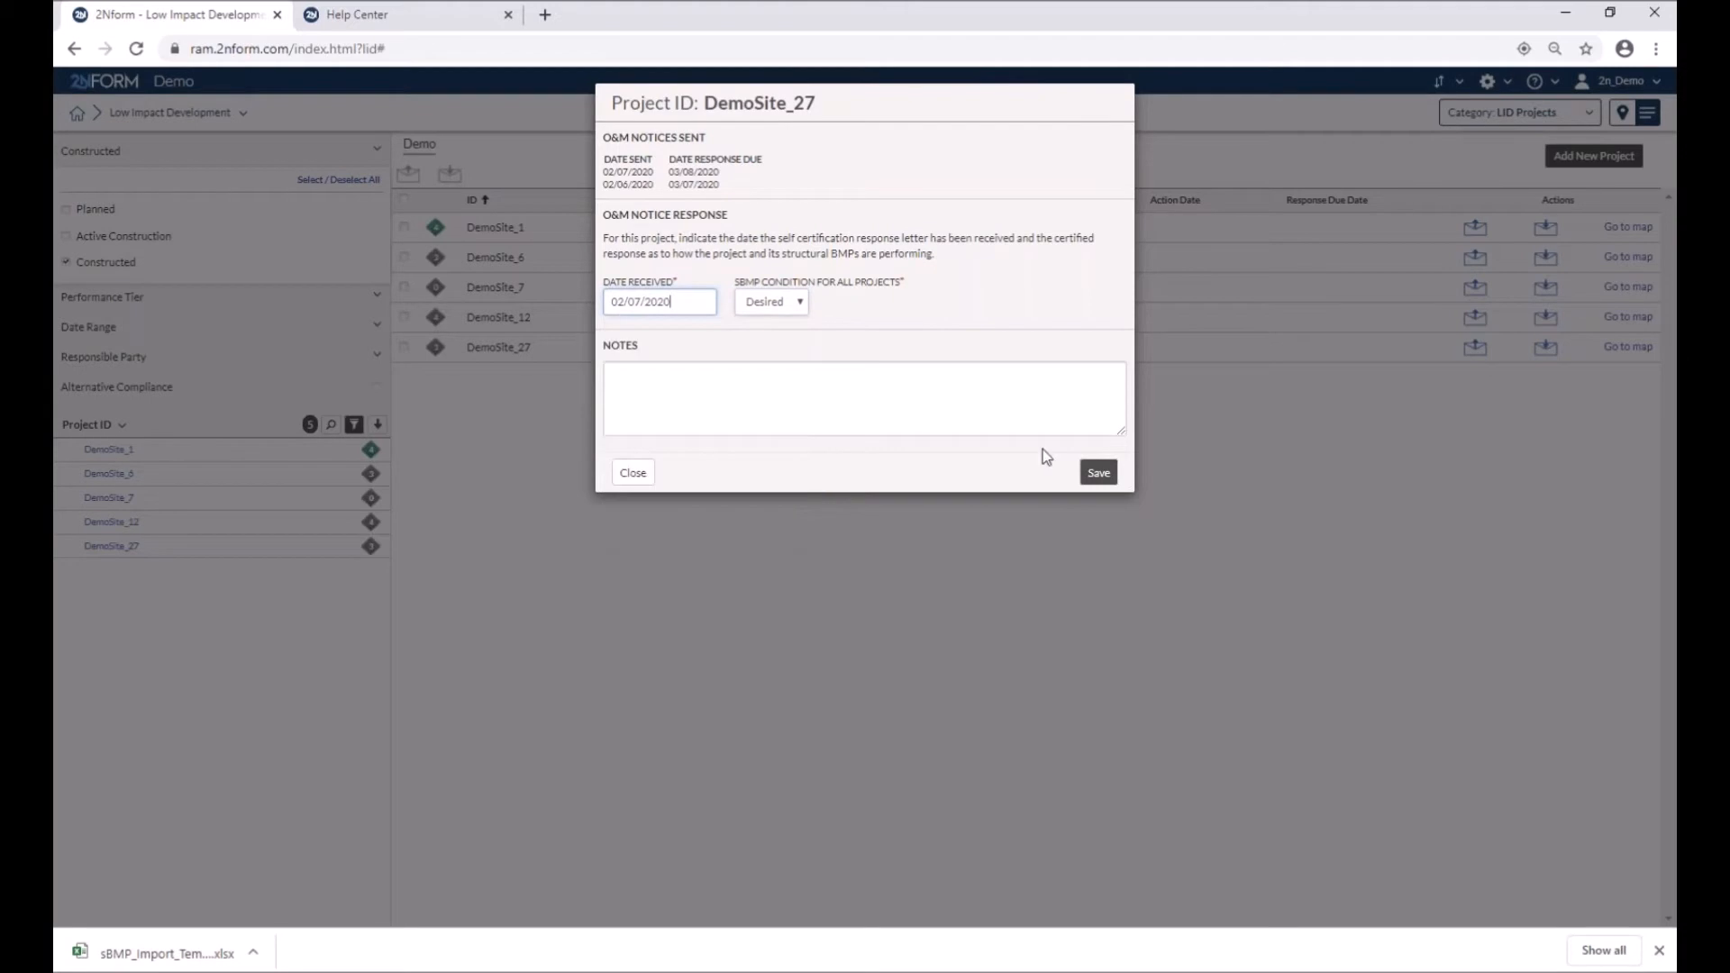
left_click(1100, 473)
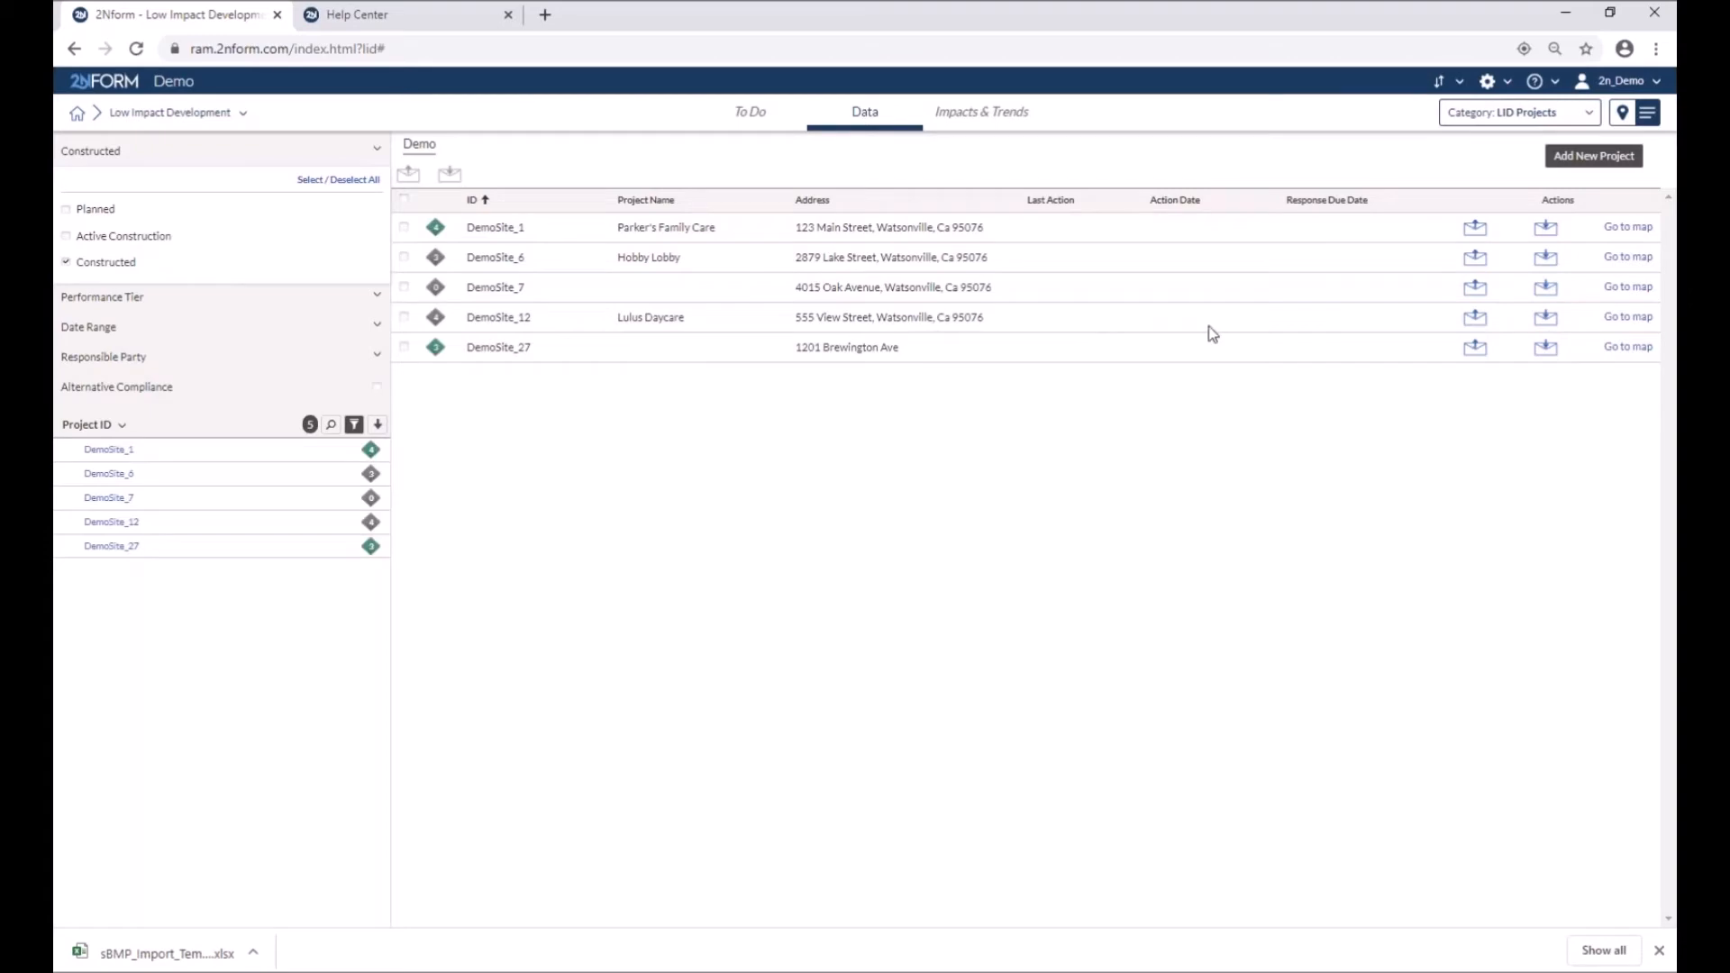
Locate DemoSite_27 on the map and review its infiltration feature's history and its project summary through the Structural BMPs and LID Projects layers
left_click(1631, 347)
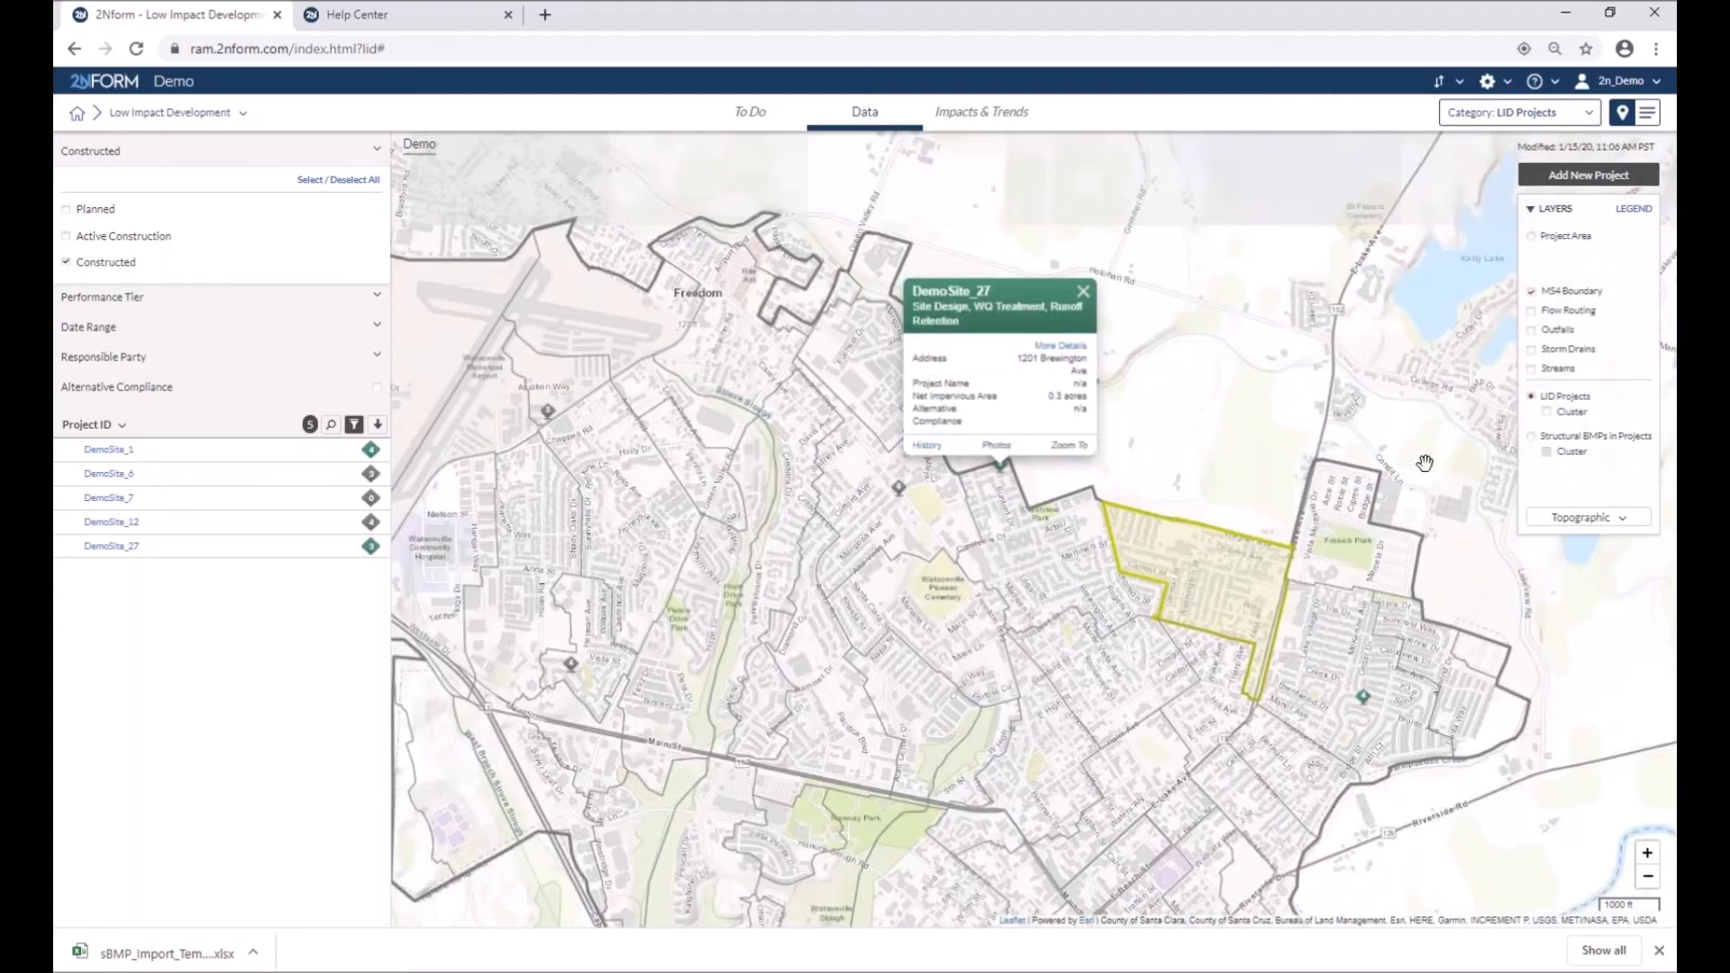
left_click(1532, 437)
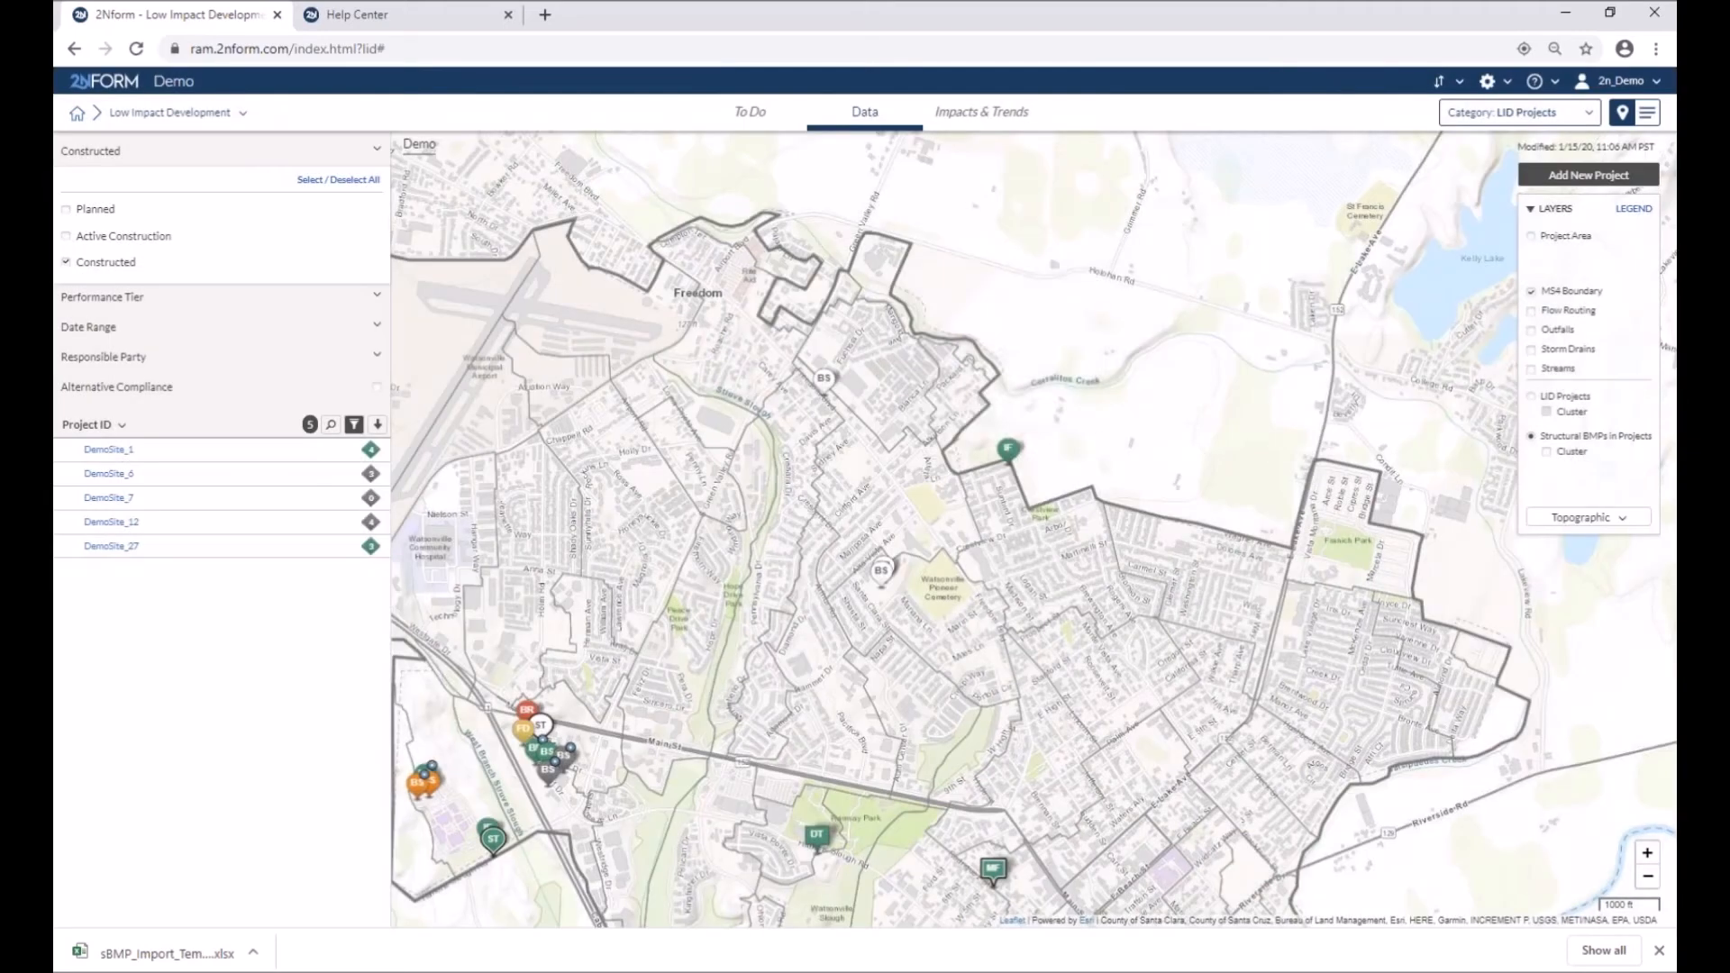
left_click(1009, 453)
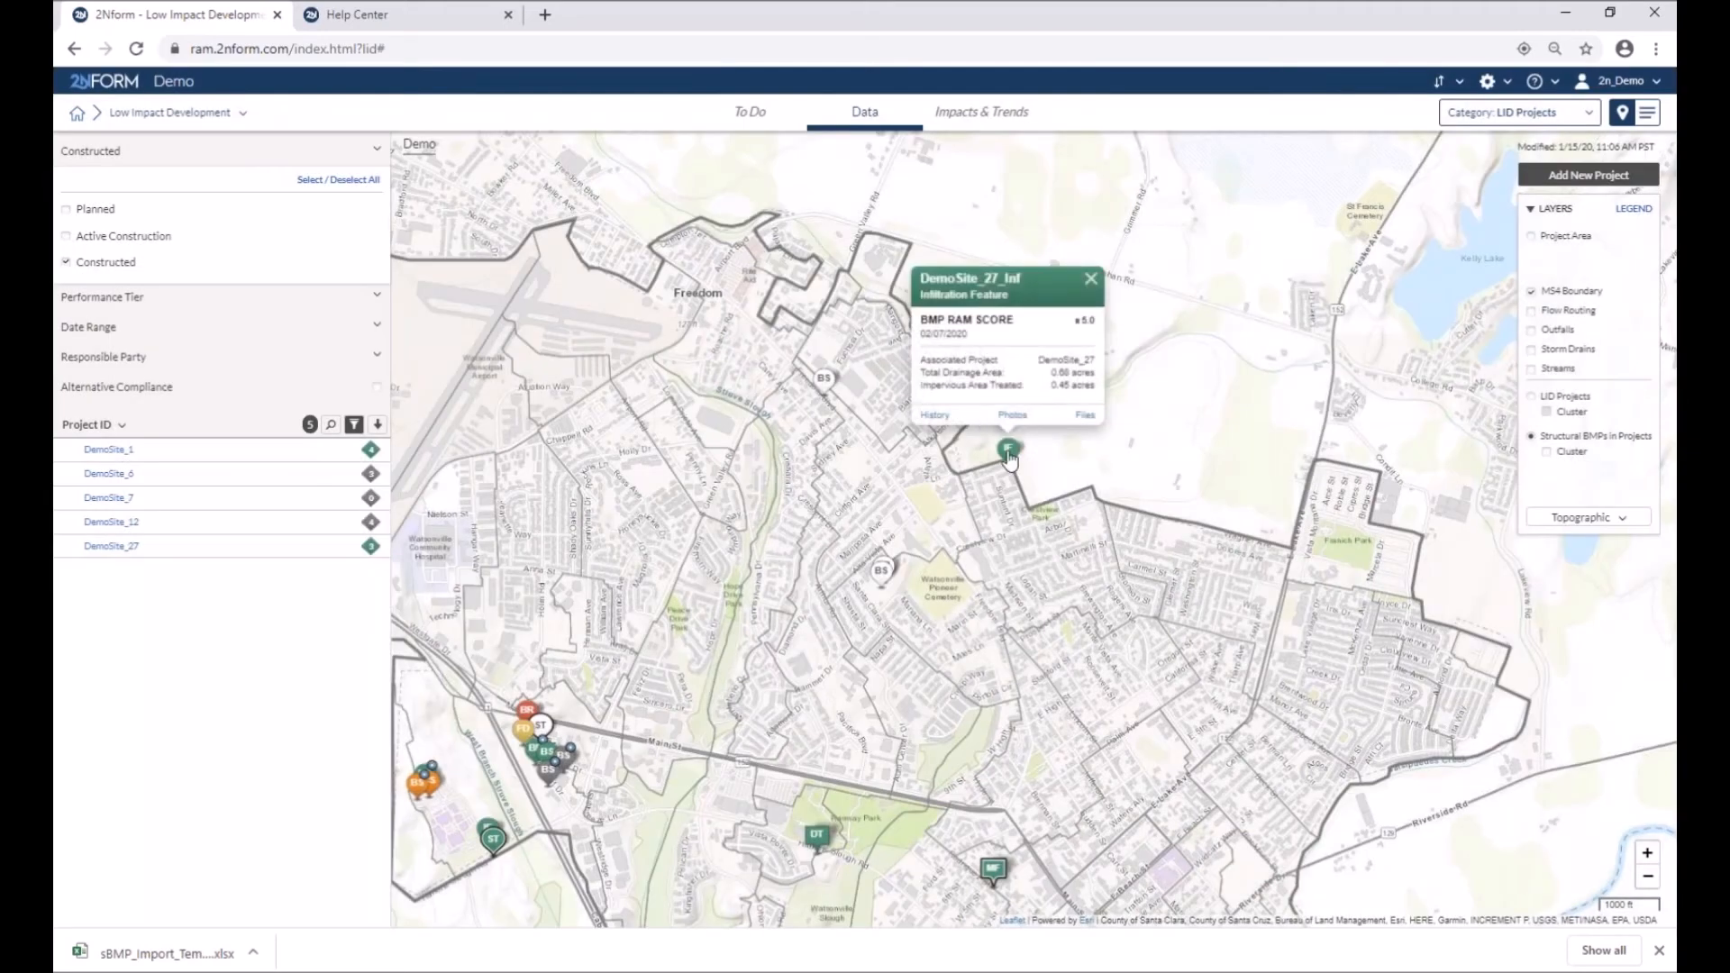
left_click(935, 415)
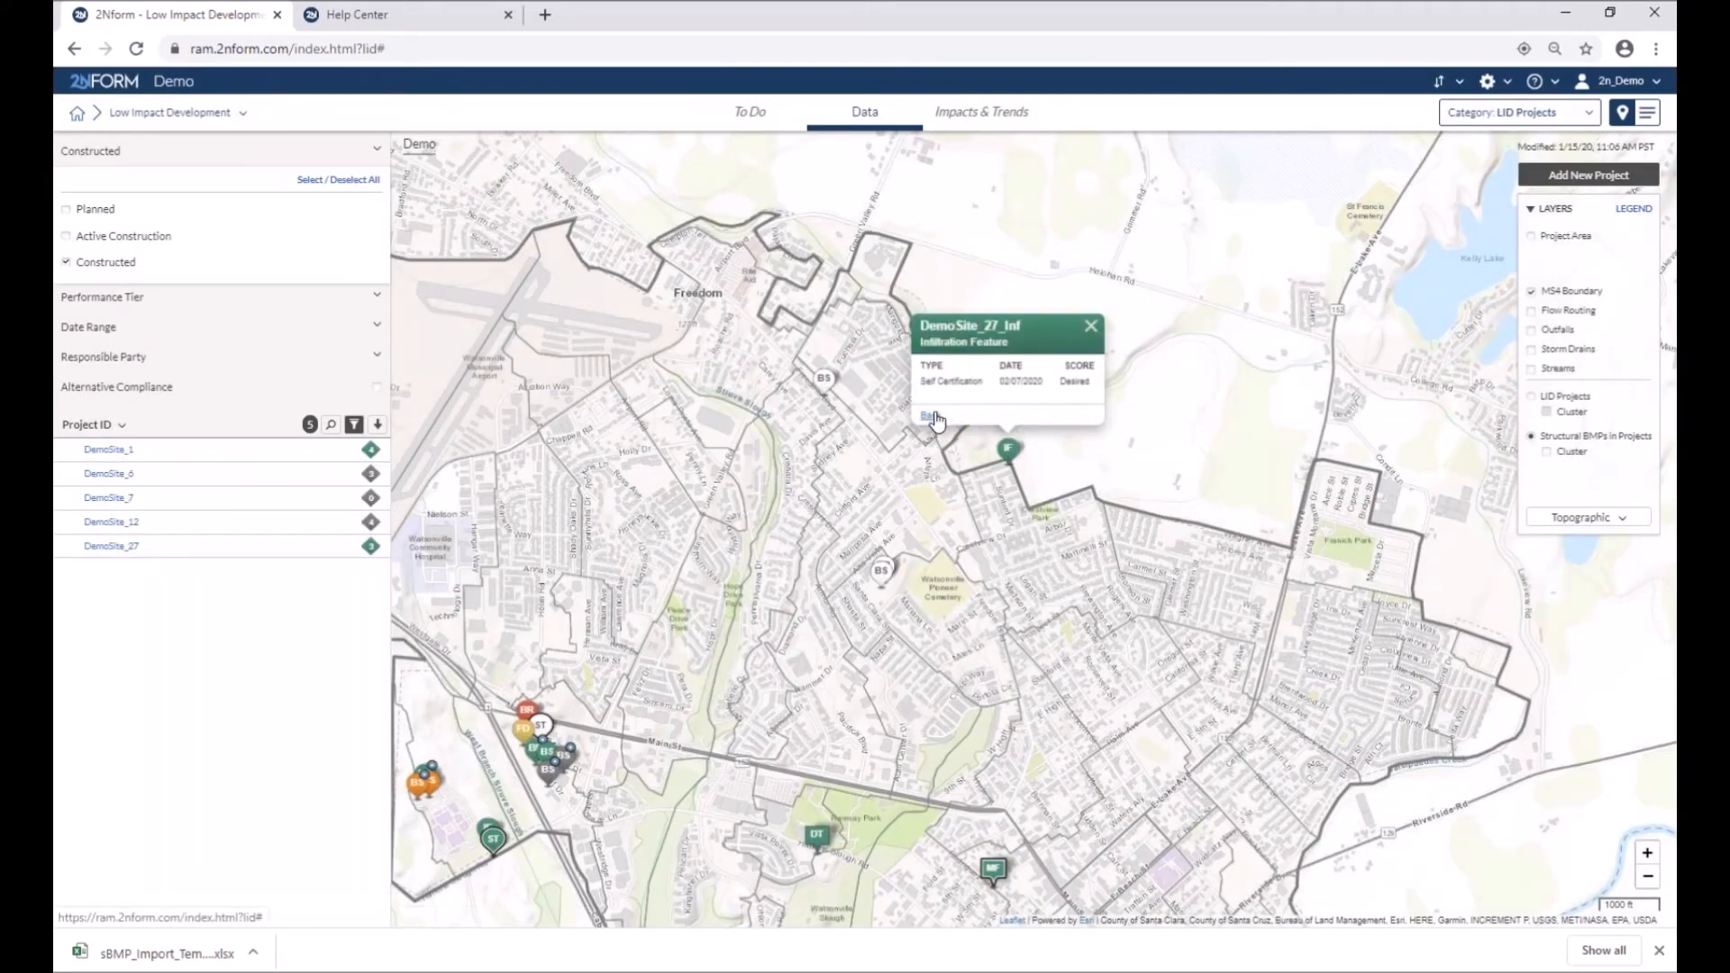
left_click(932, 416)
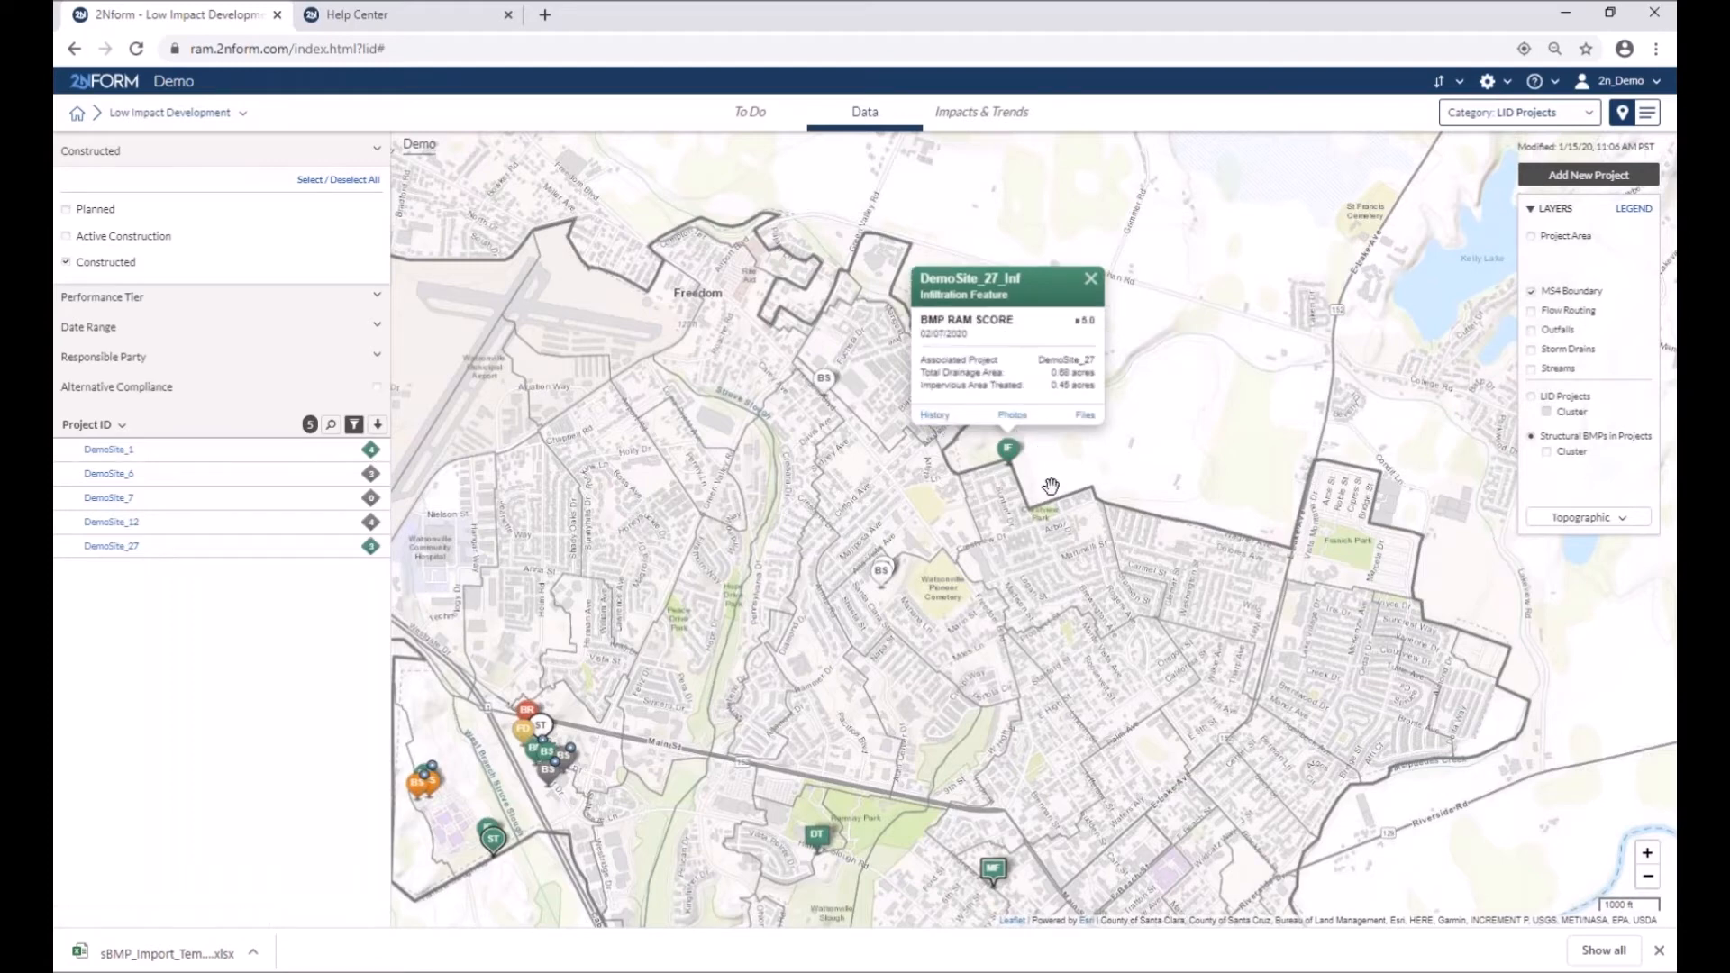
left_click(1532, 399)
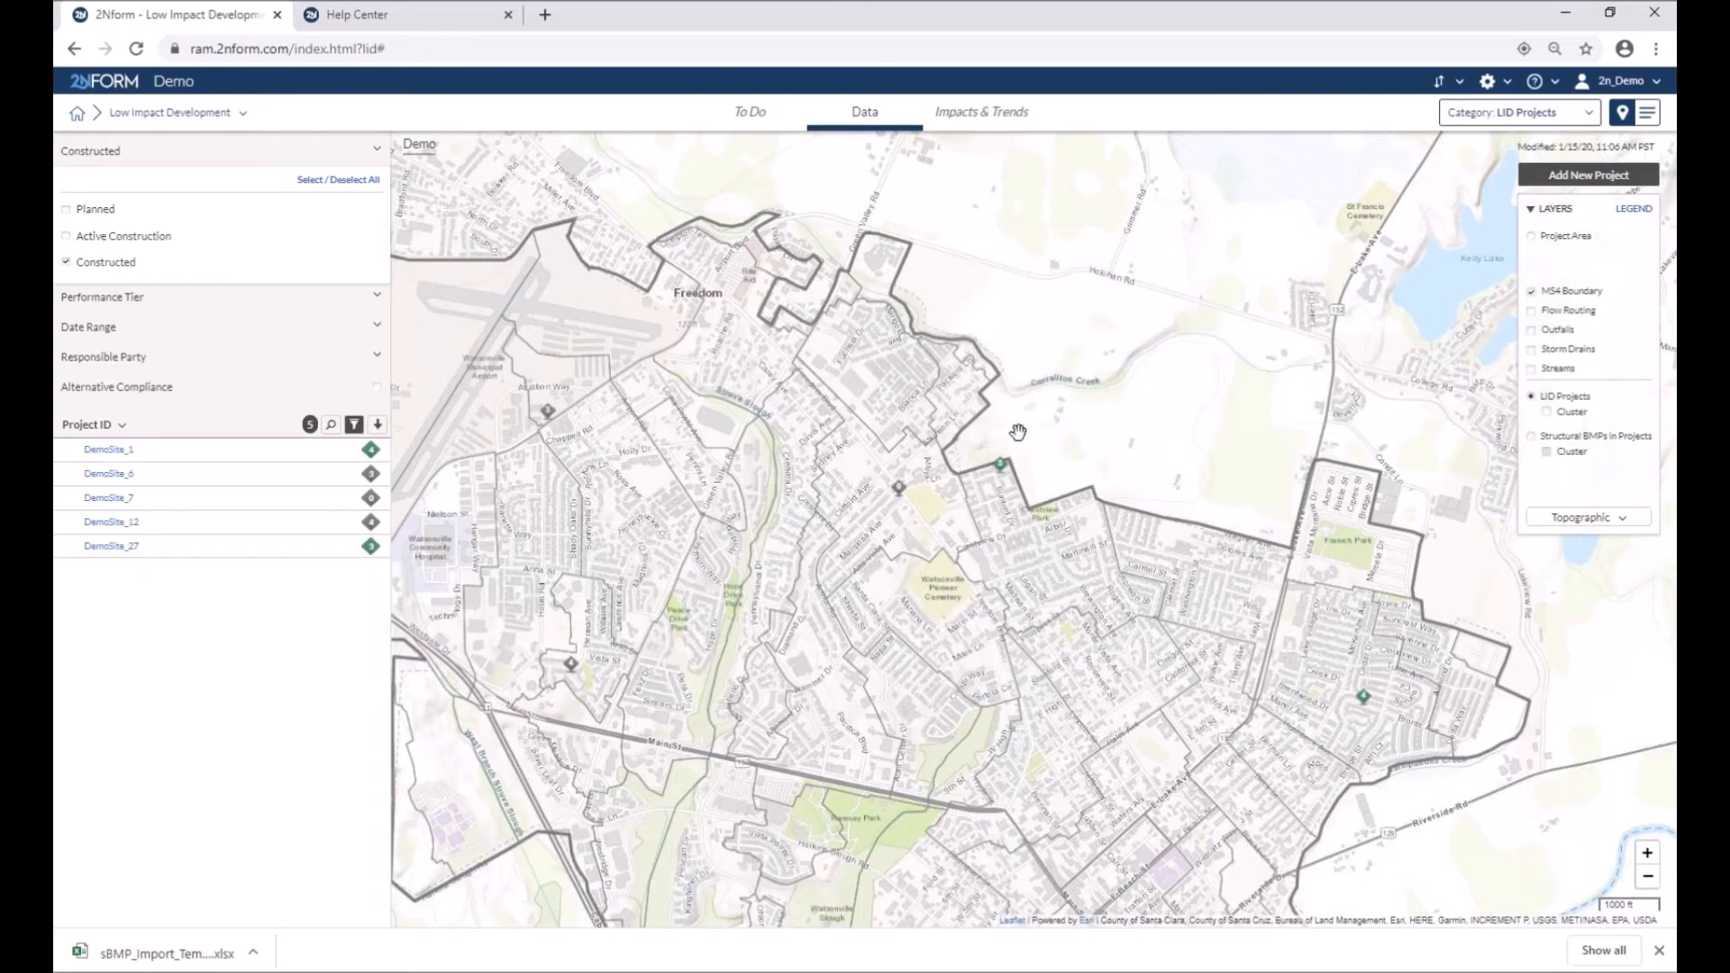
left_click(1003, 469)
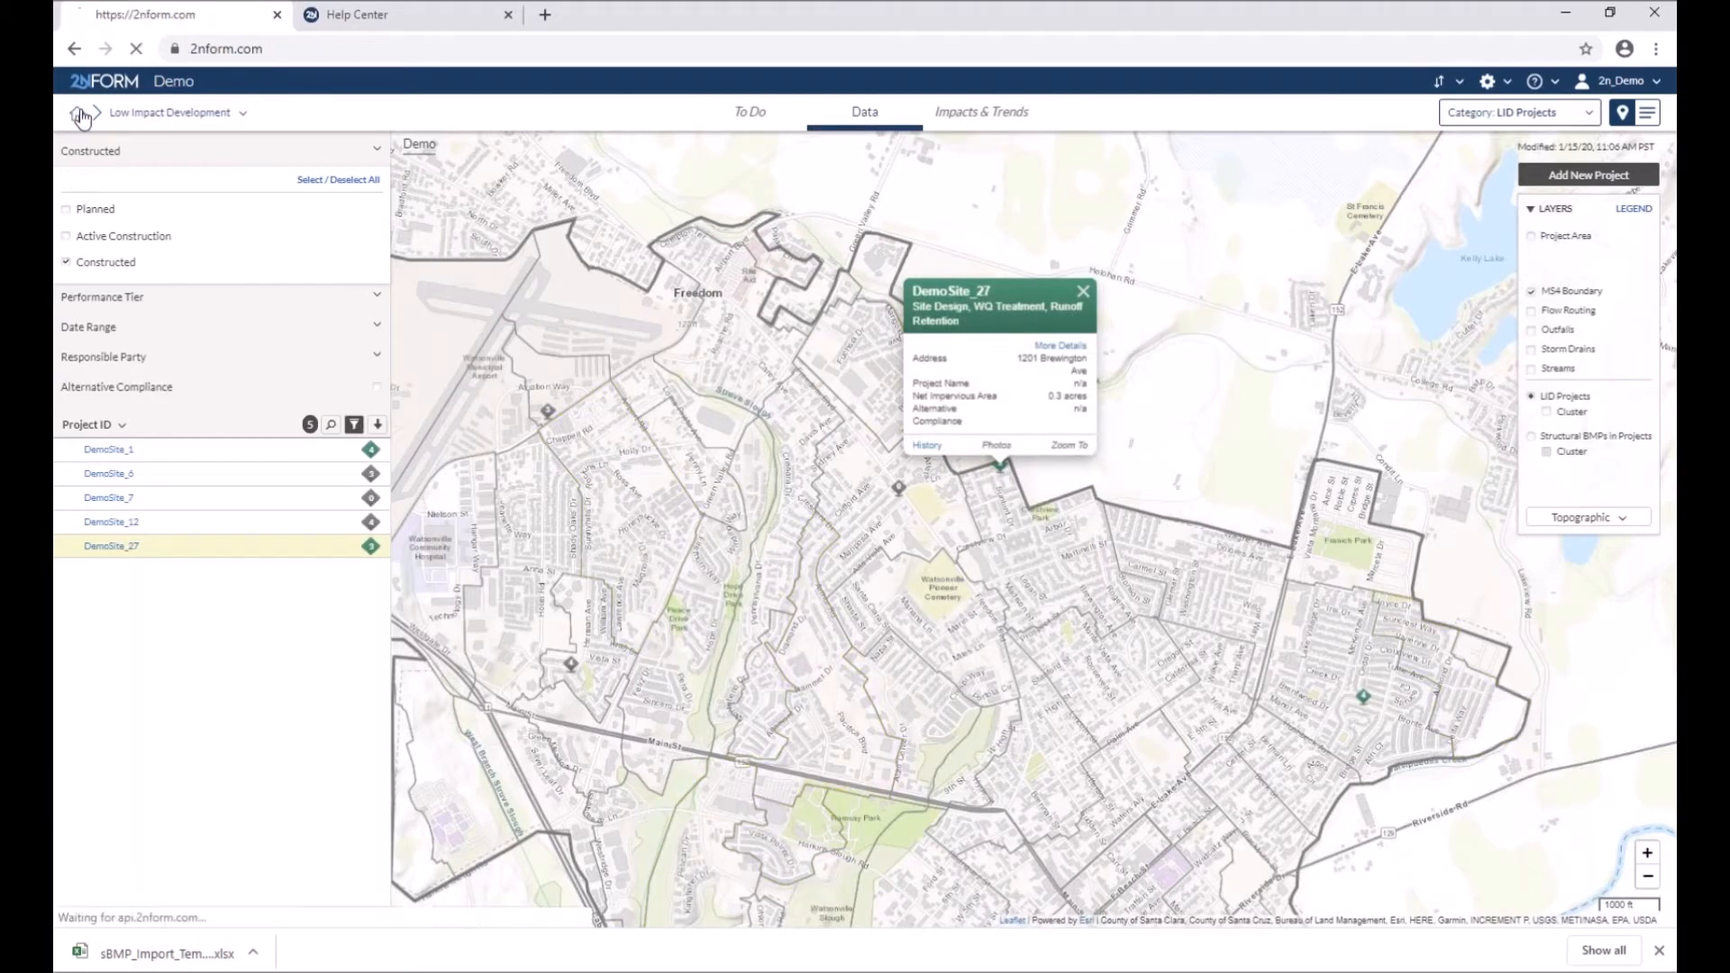
Return to the home page, open the Municipal Maintenance module, and review its categories, keeping Catch Basins selected
left_click(82, 117)
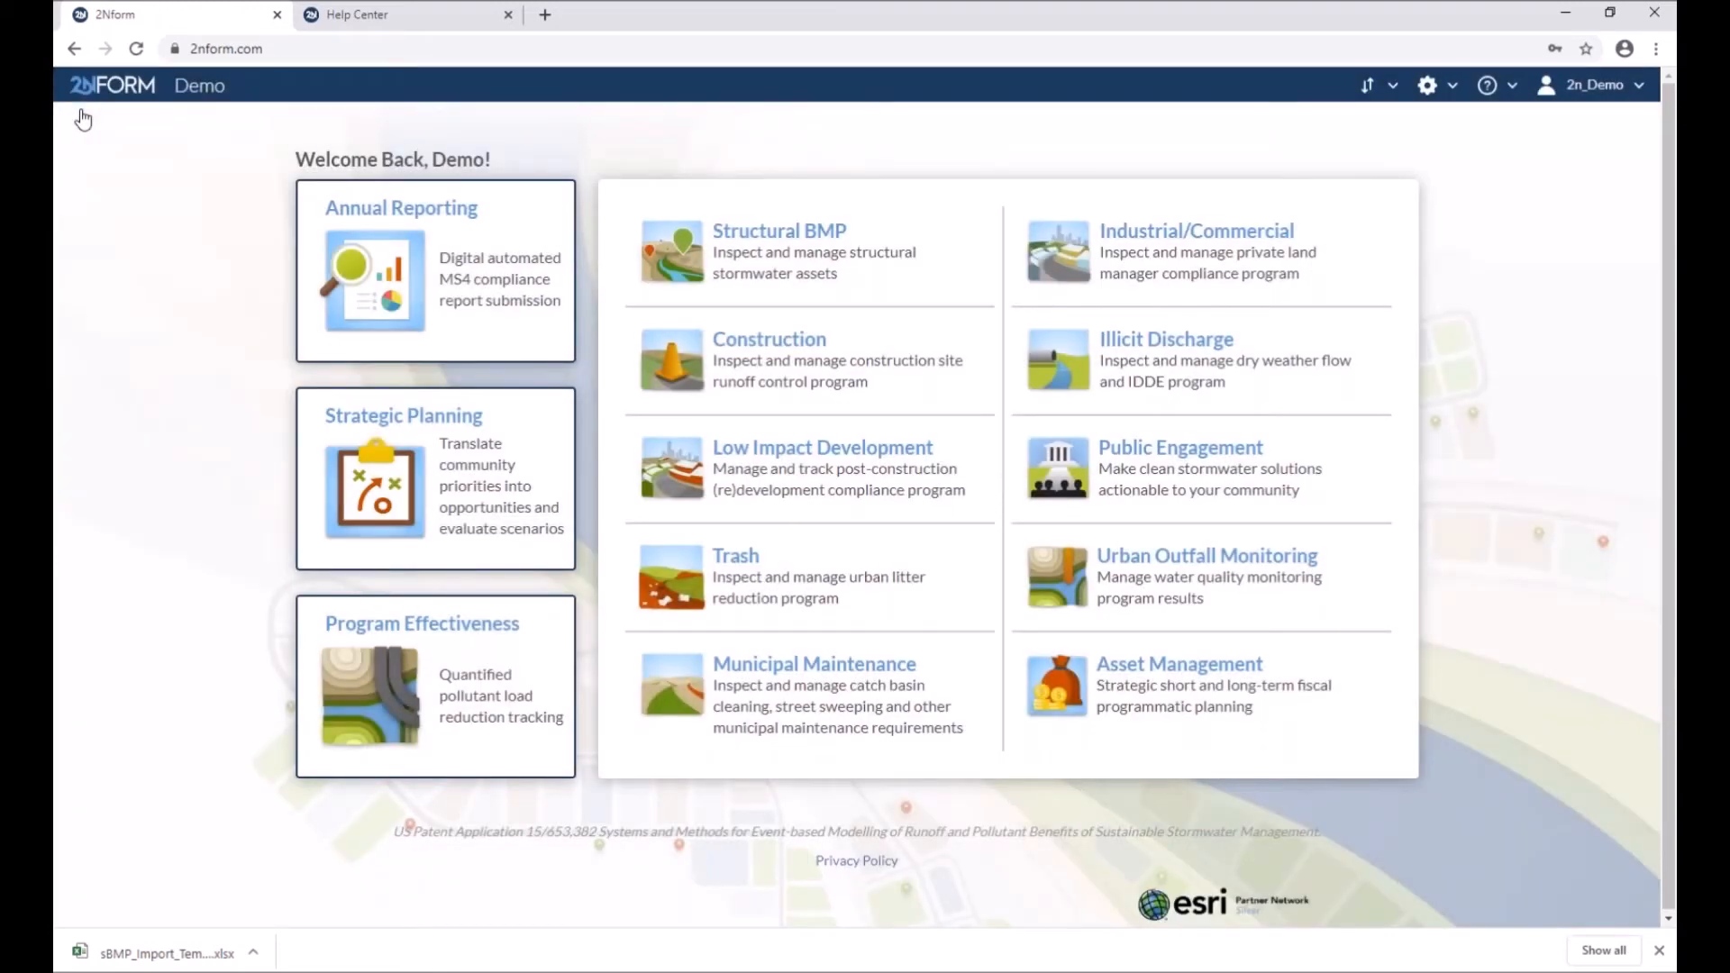
left_click(894, 709)
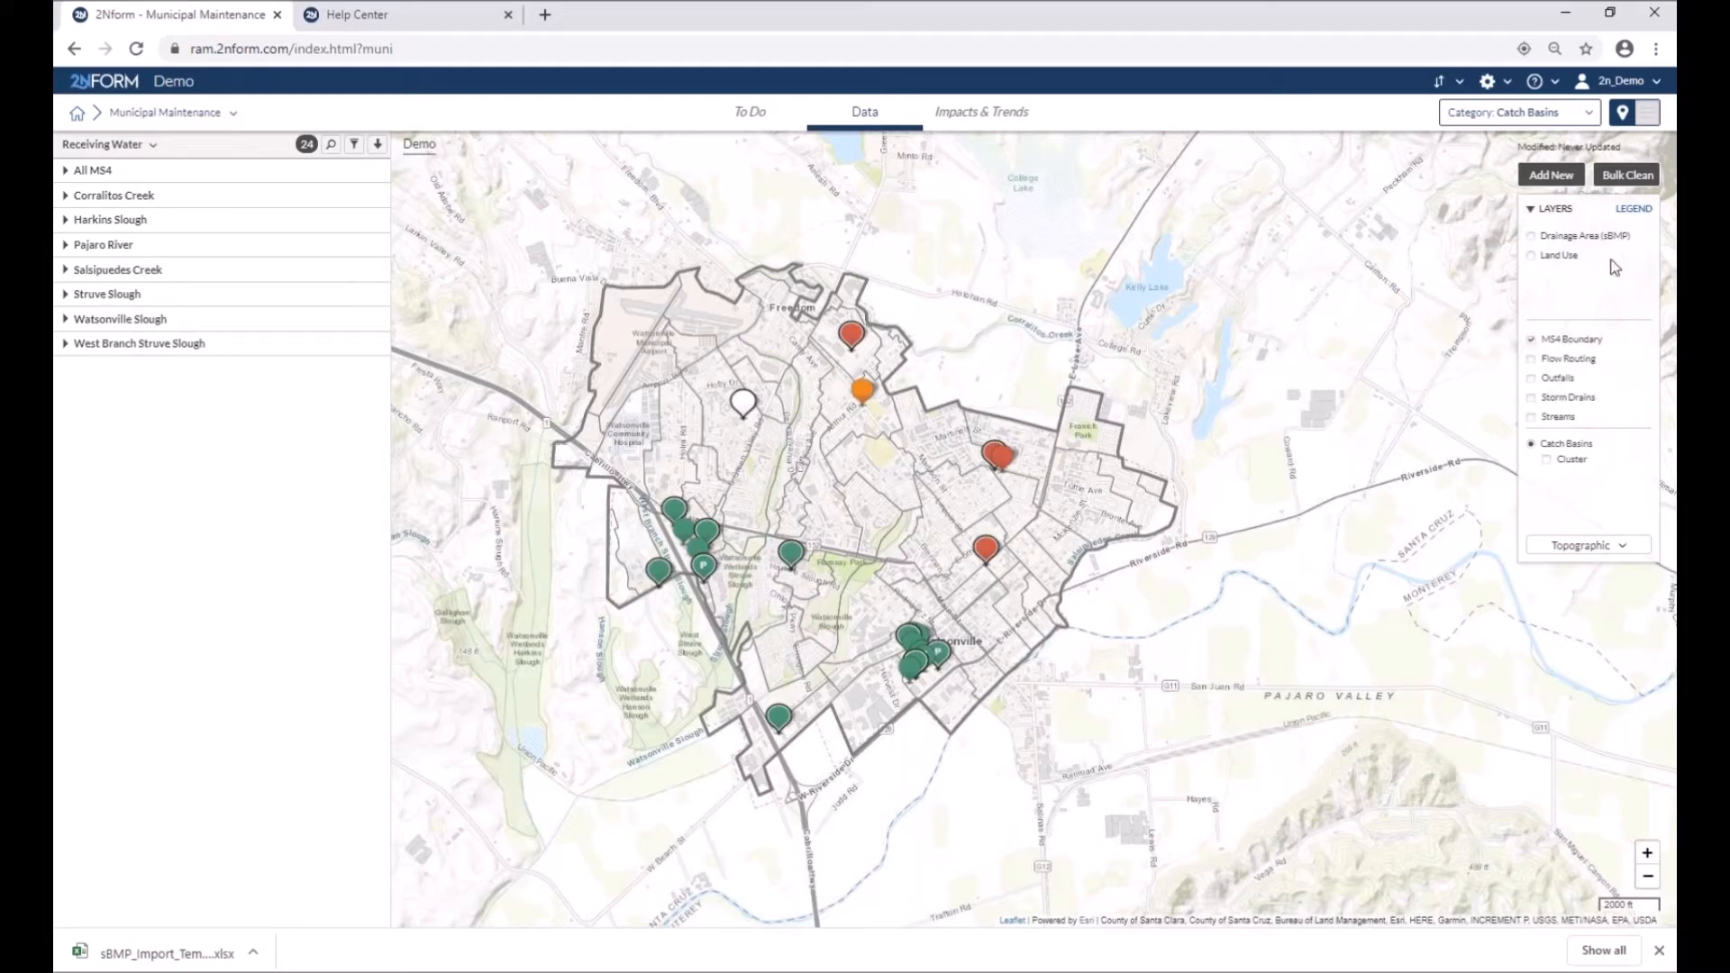
left_click(1586, 115)
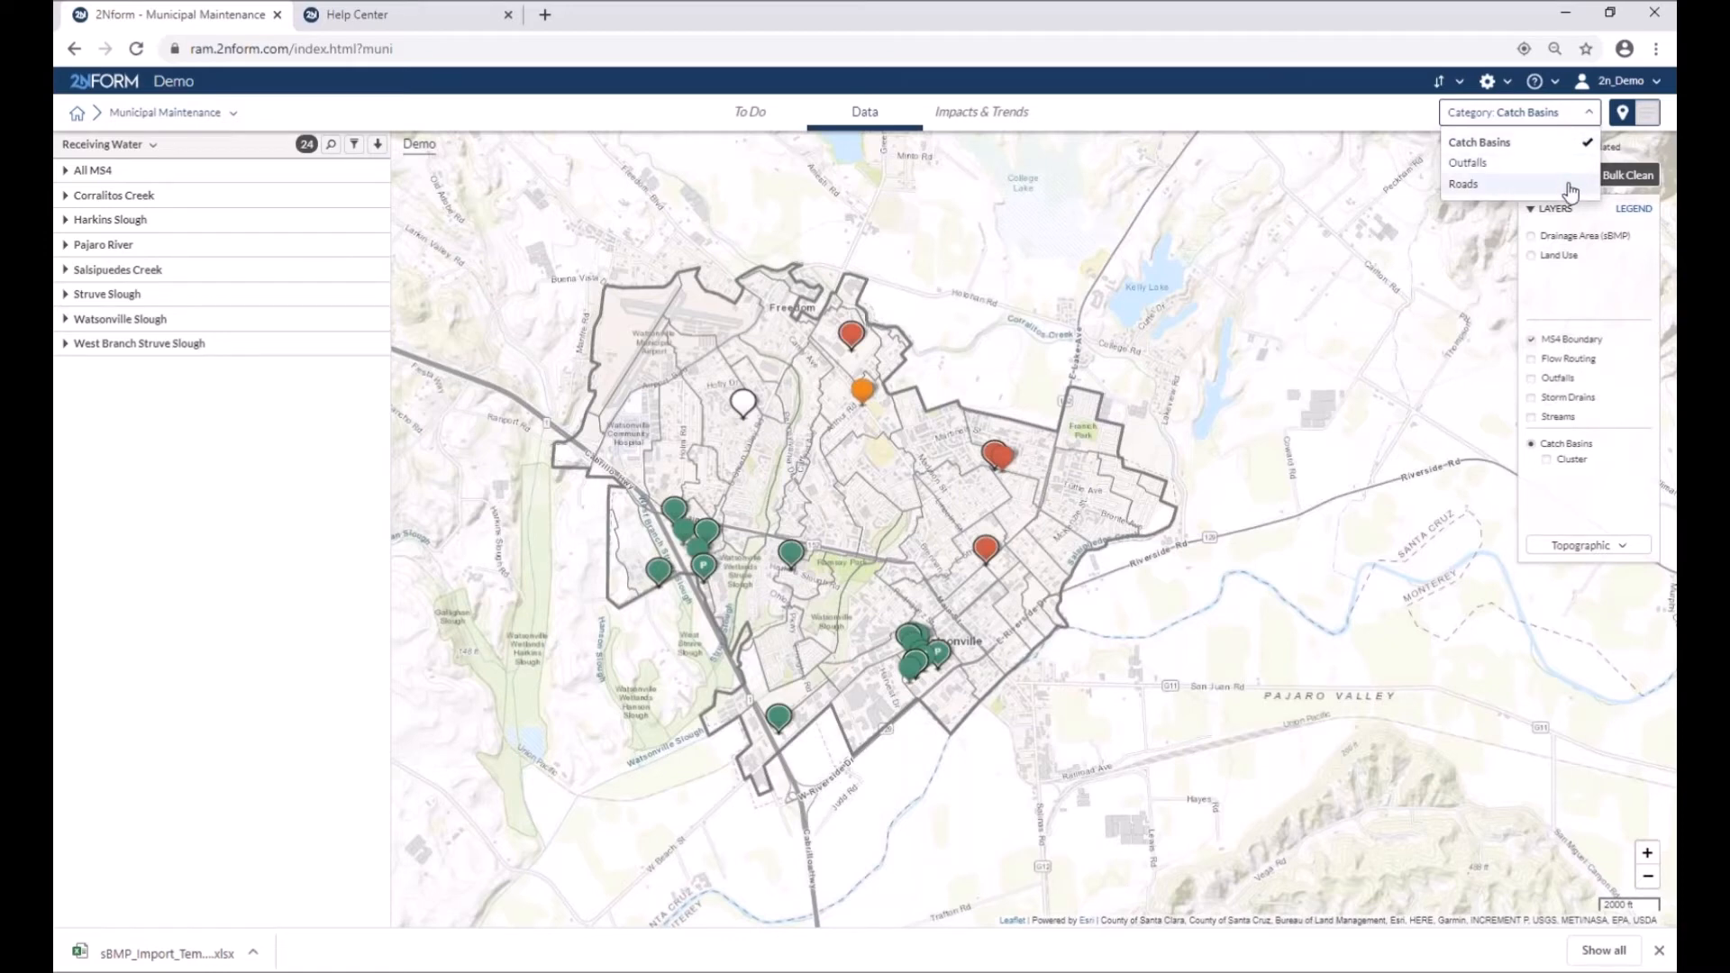
left_click(1575, 146)
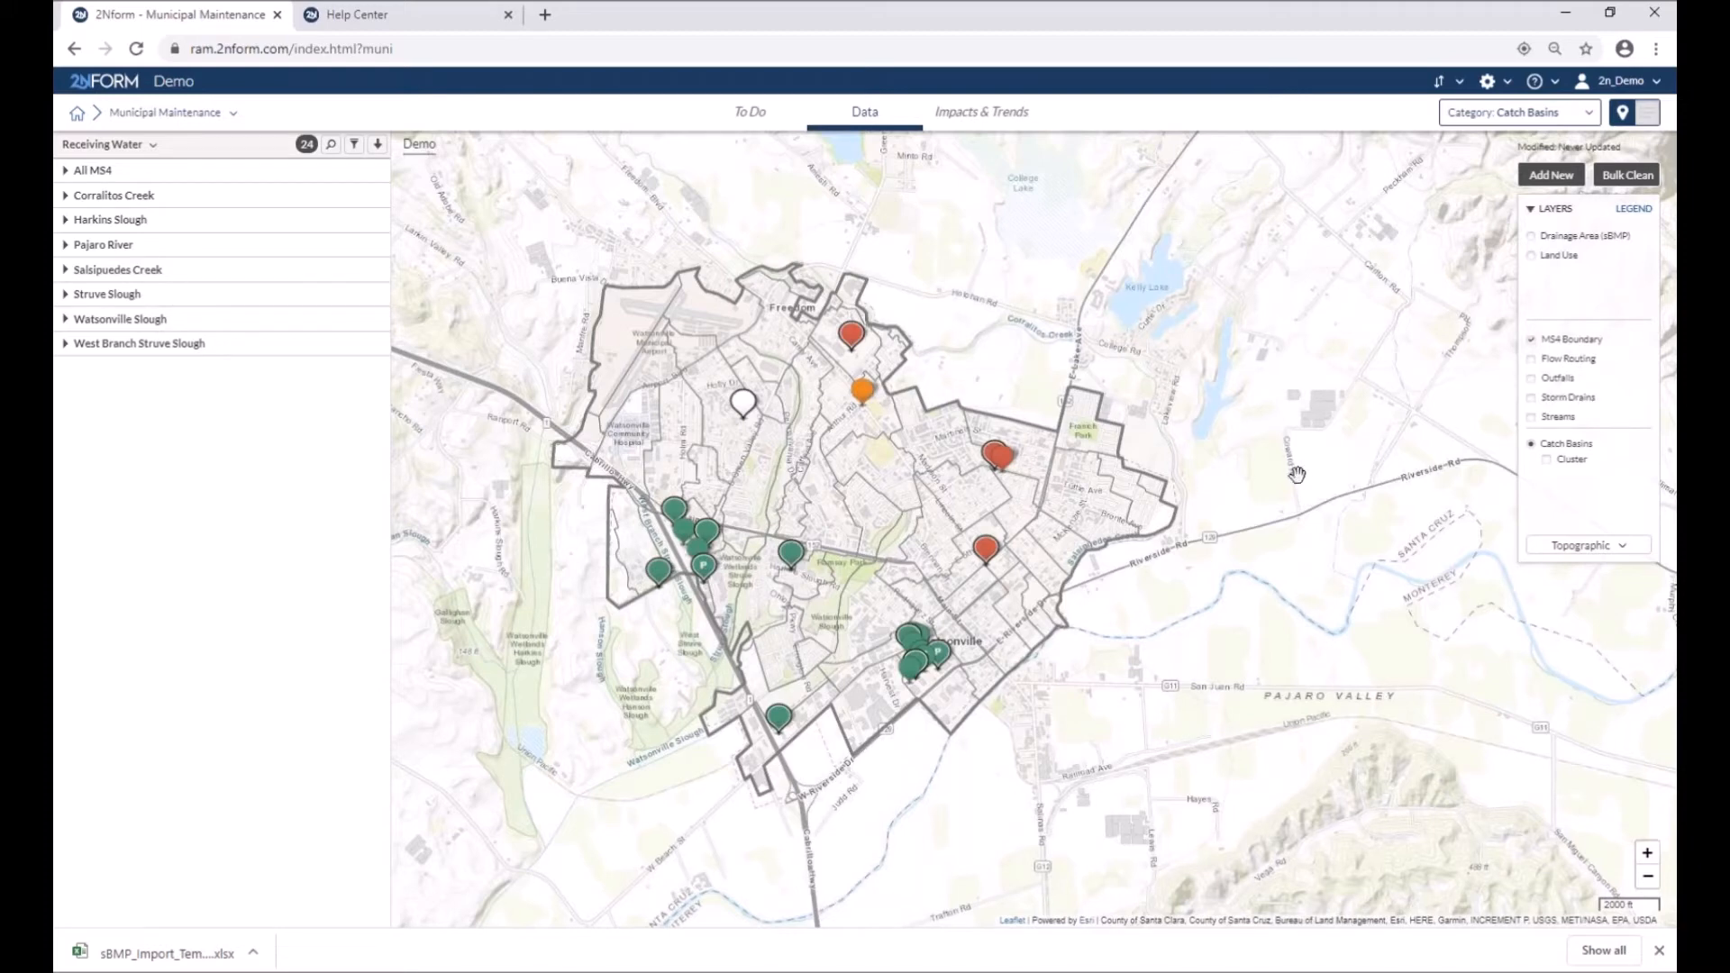
left_click_drag(1296, 474, 1348, 466)
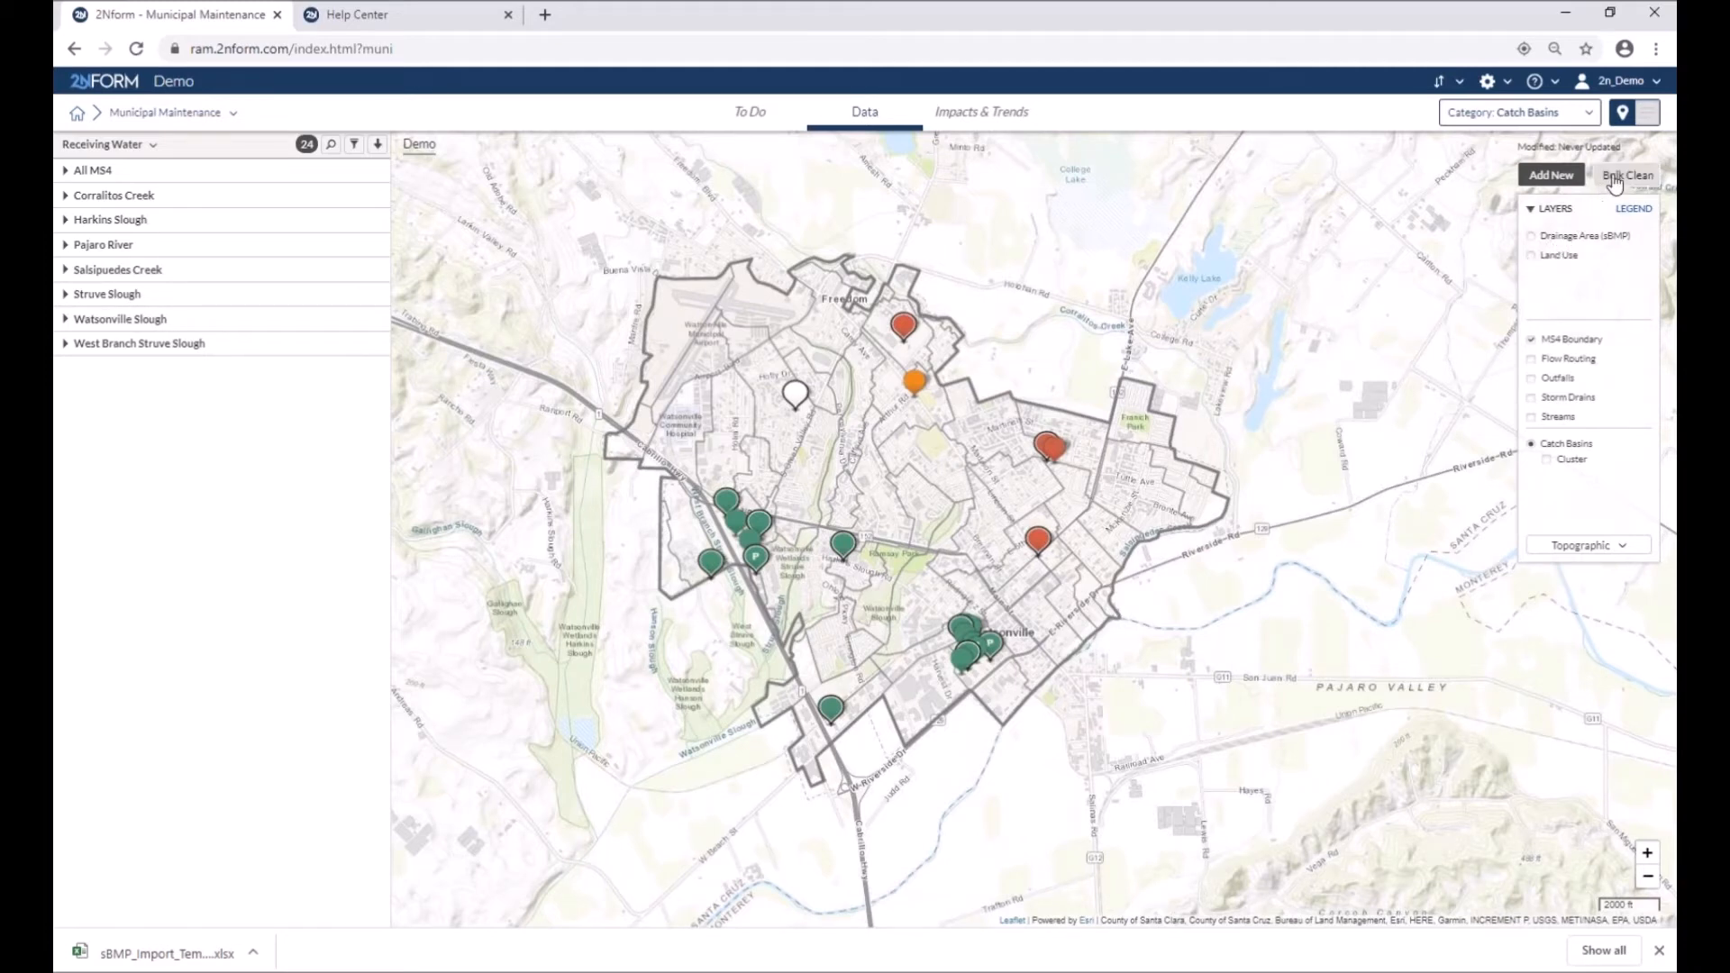
Start a bulk catch basin cleaning record and outline BMP_031, DI_2, BMP_029 and DI_1 in the northeast with a polygon to select them
left_click(1642, 177)
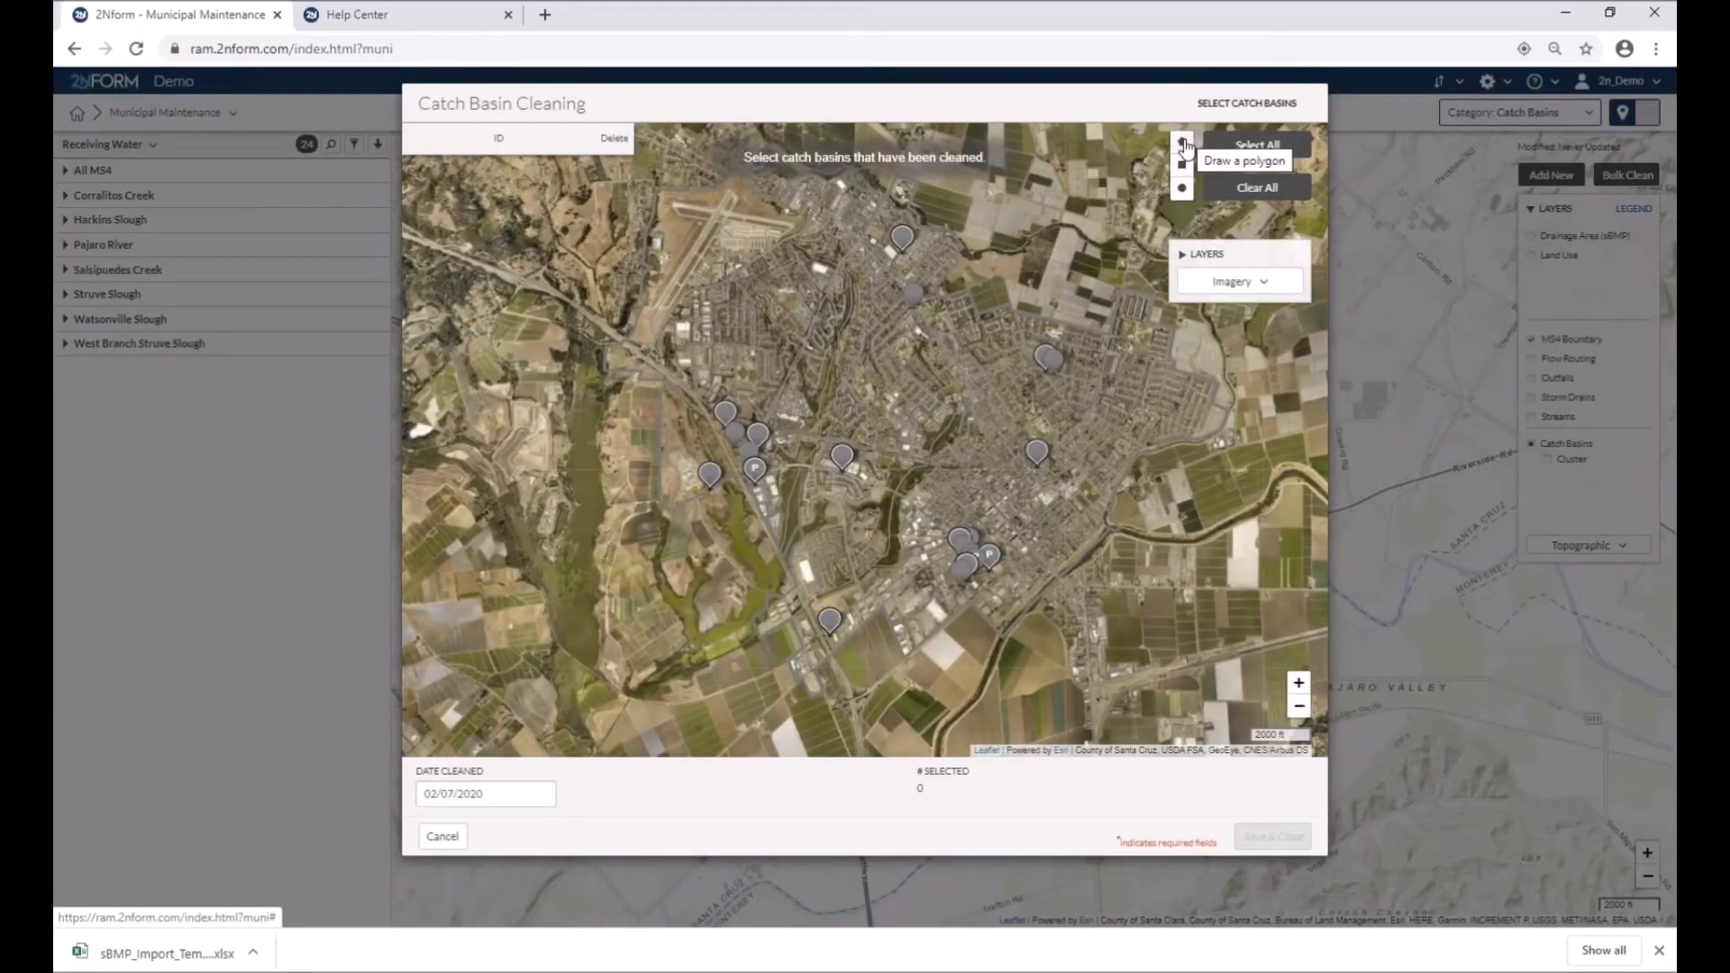
left_click(1184, 145)
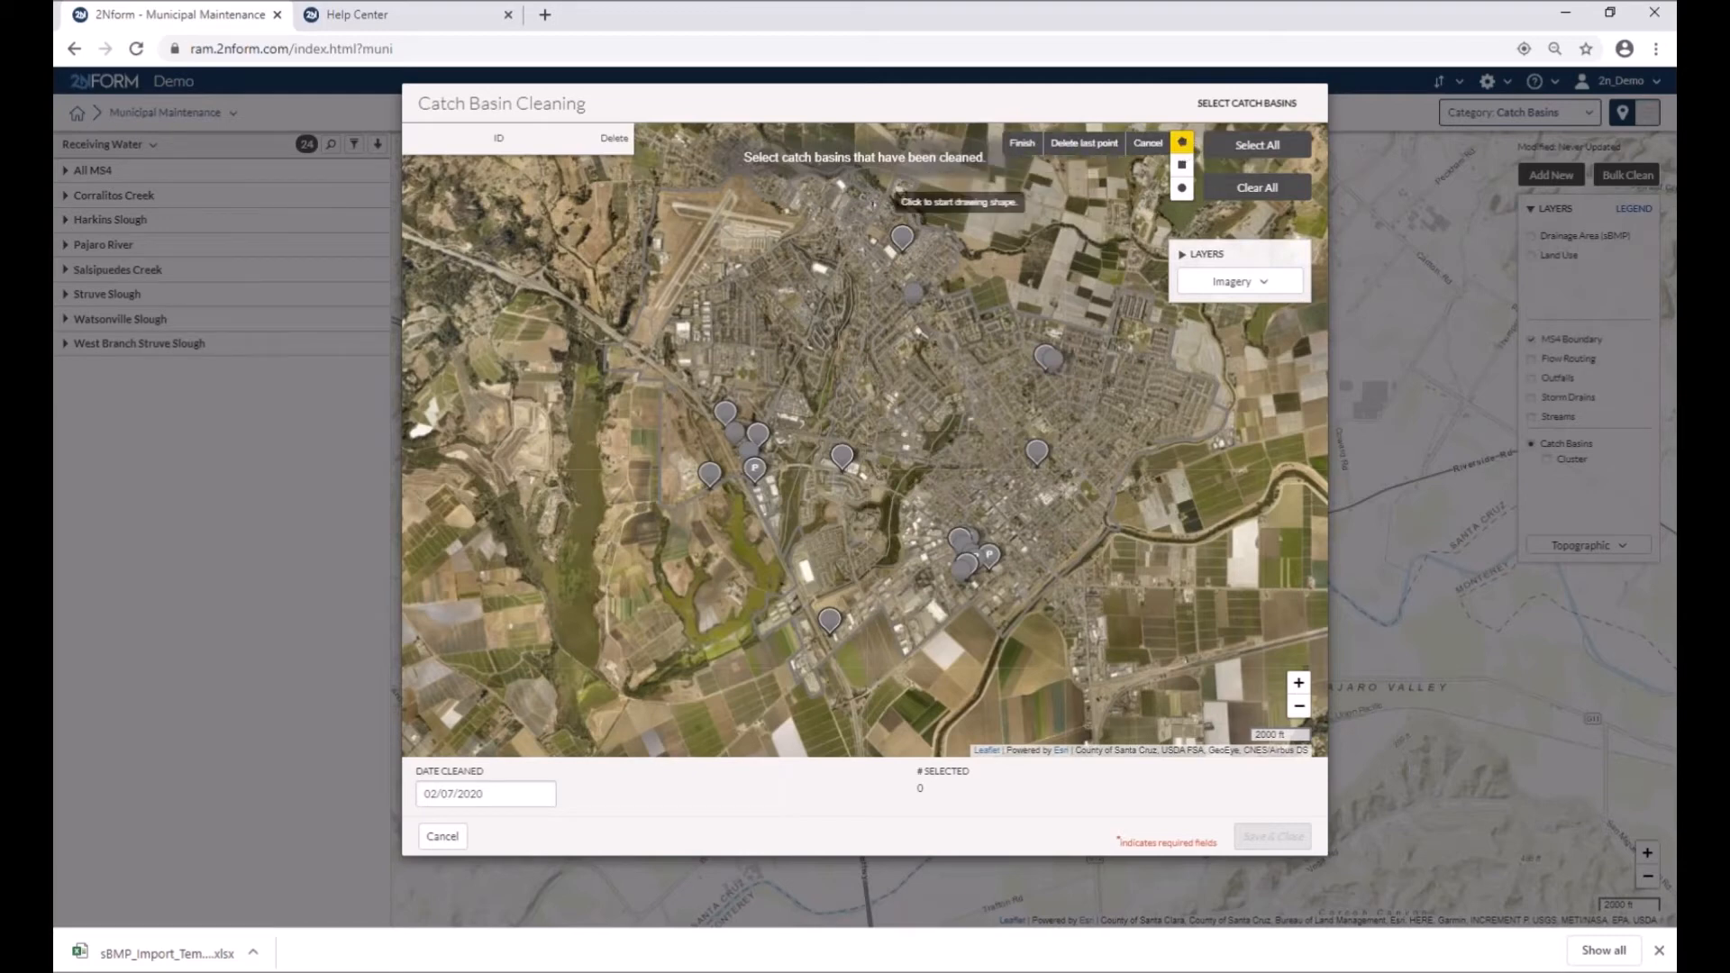
left_click(851, 268)
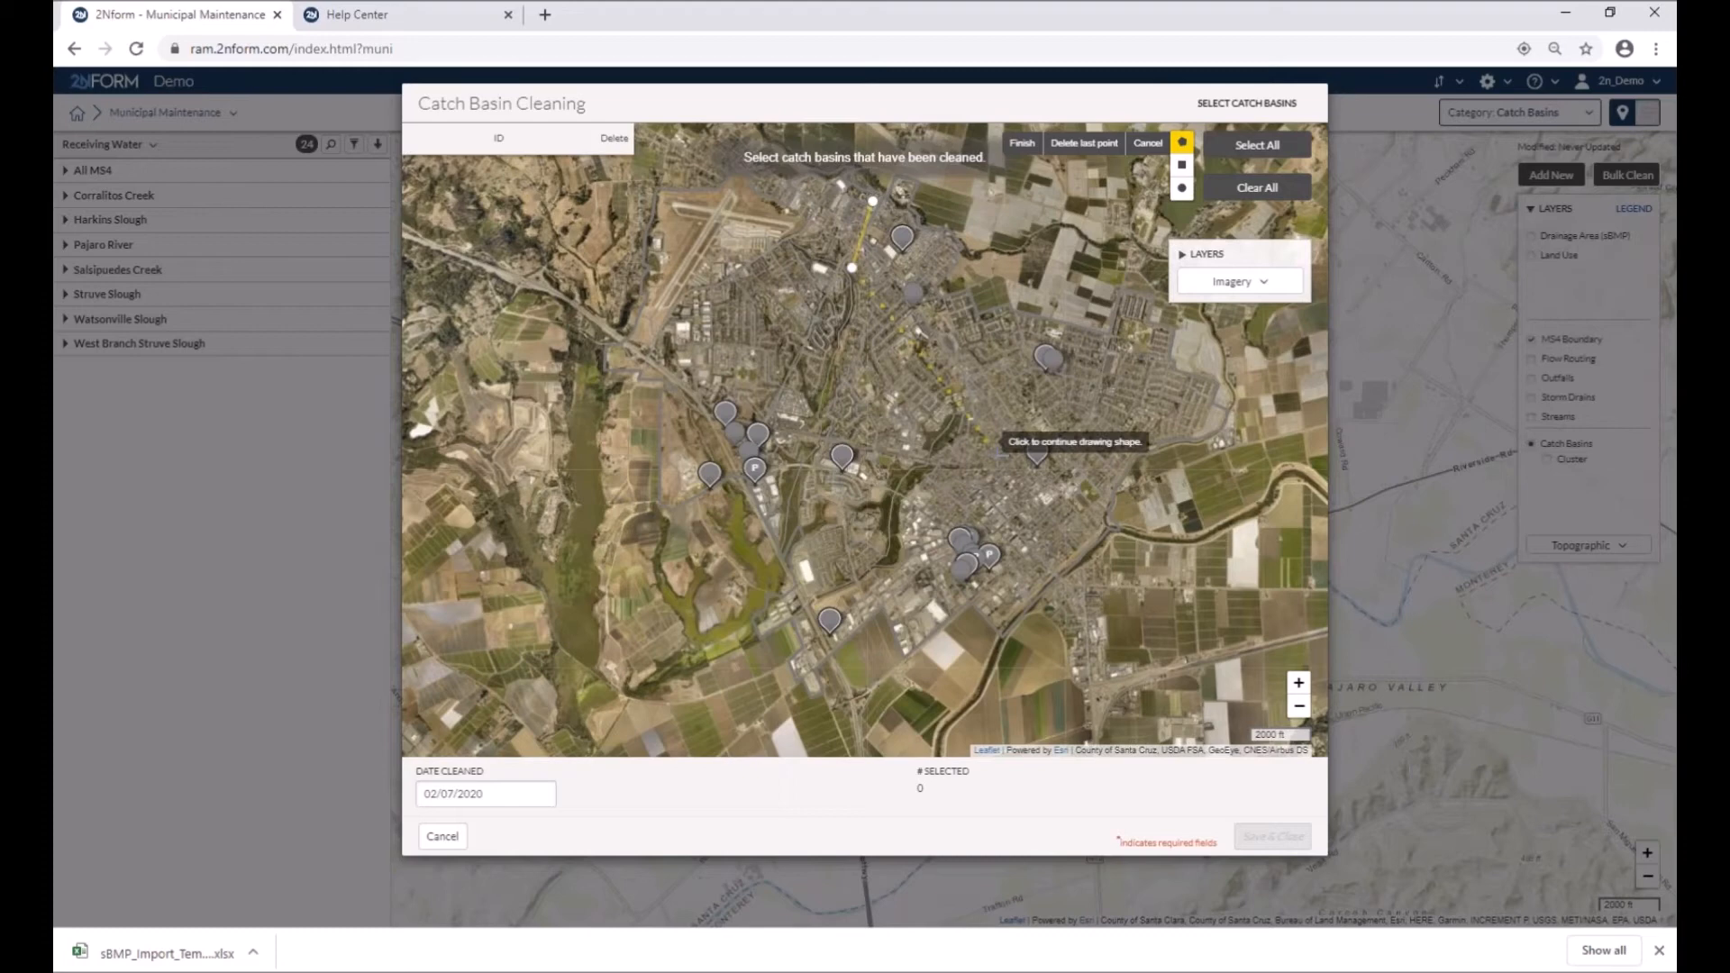
left_click(1016, 414)
left_click(1159, 380)
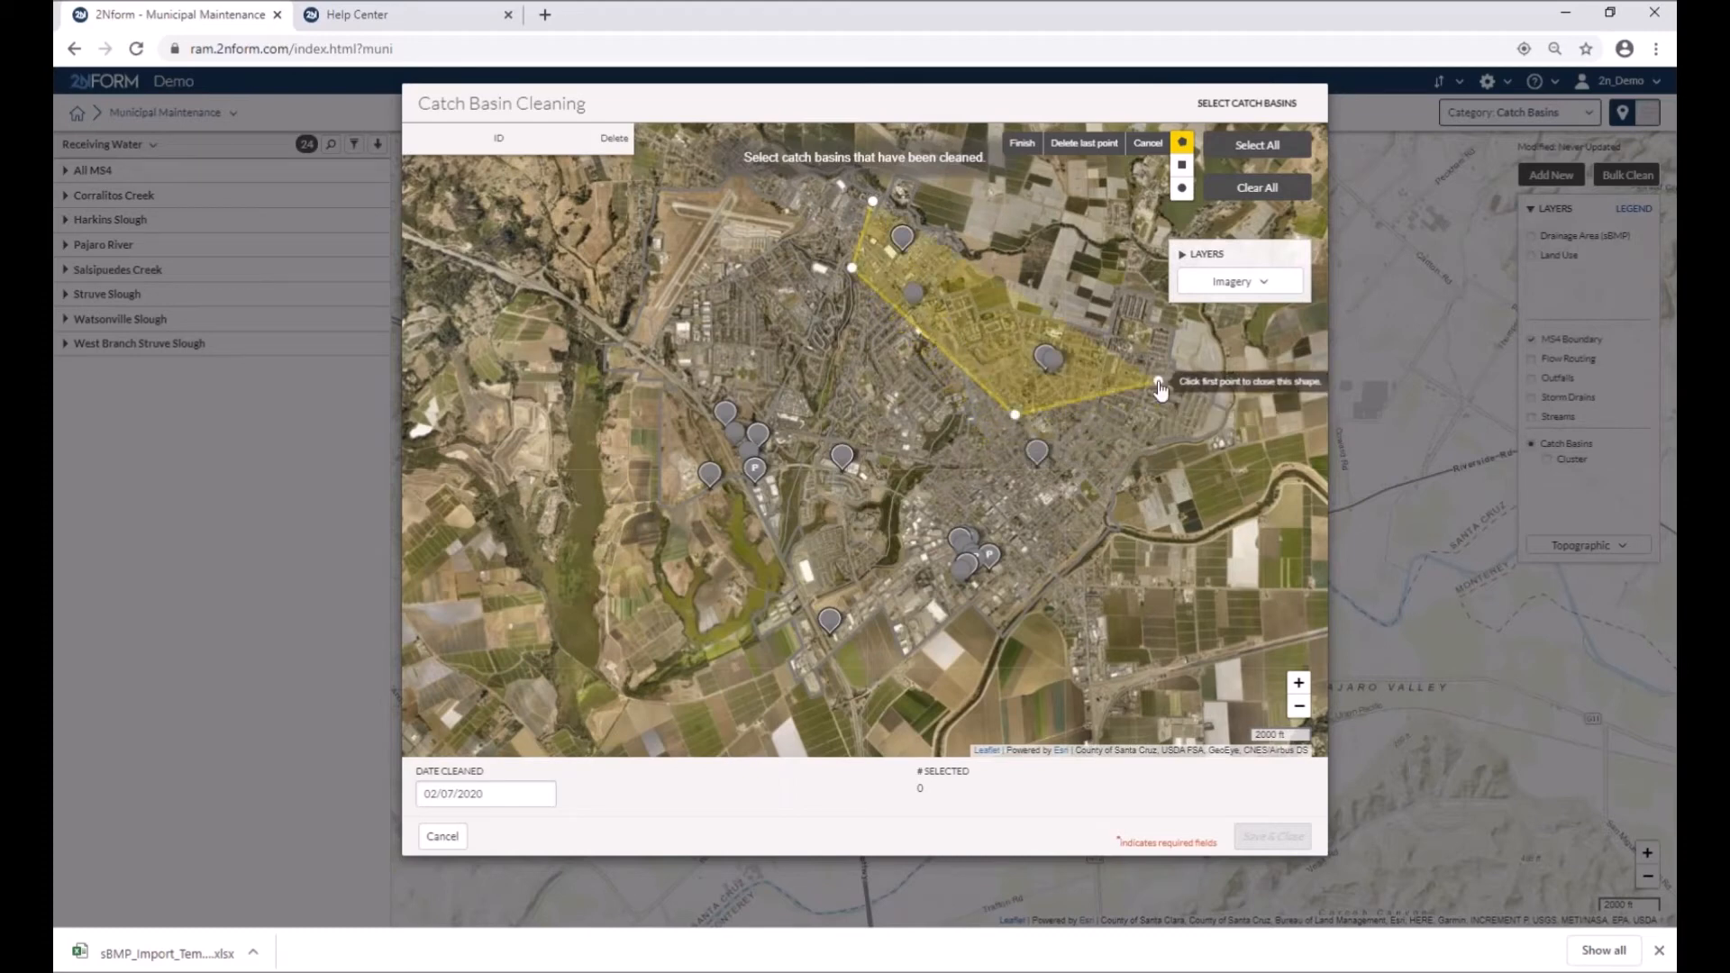
left_click(872, 201)
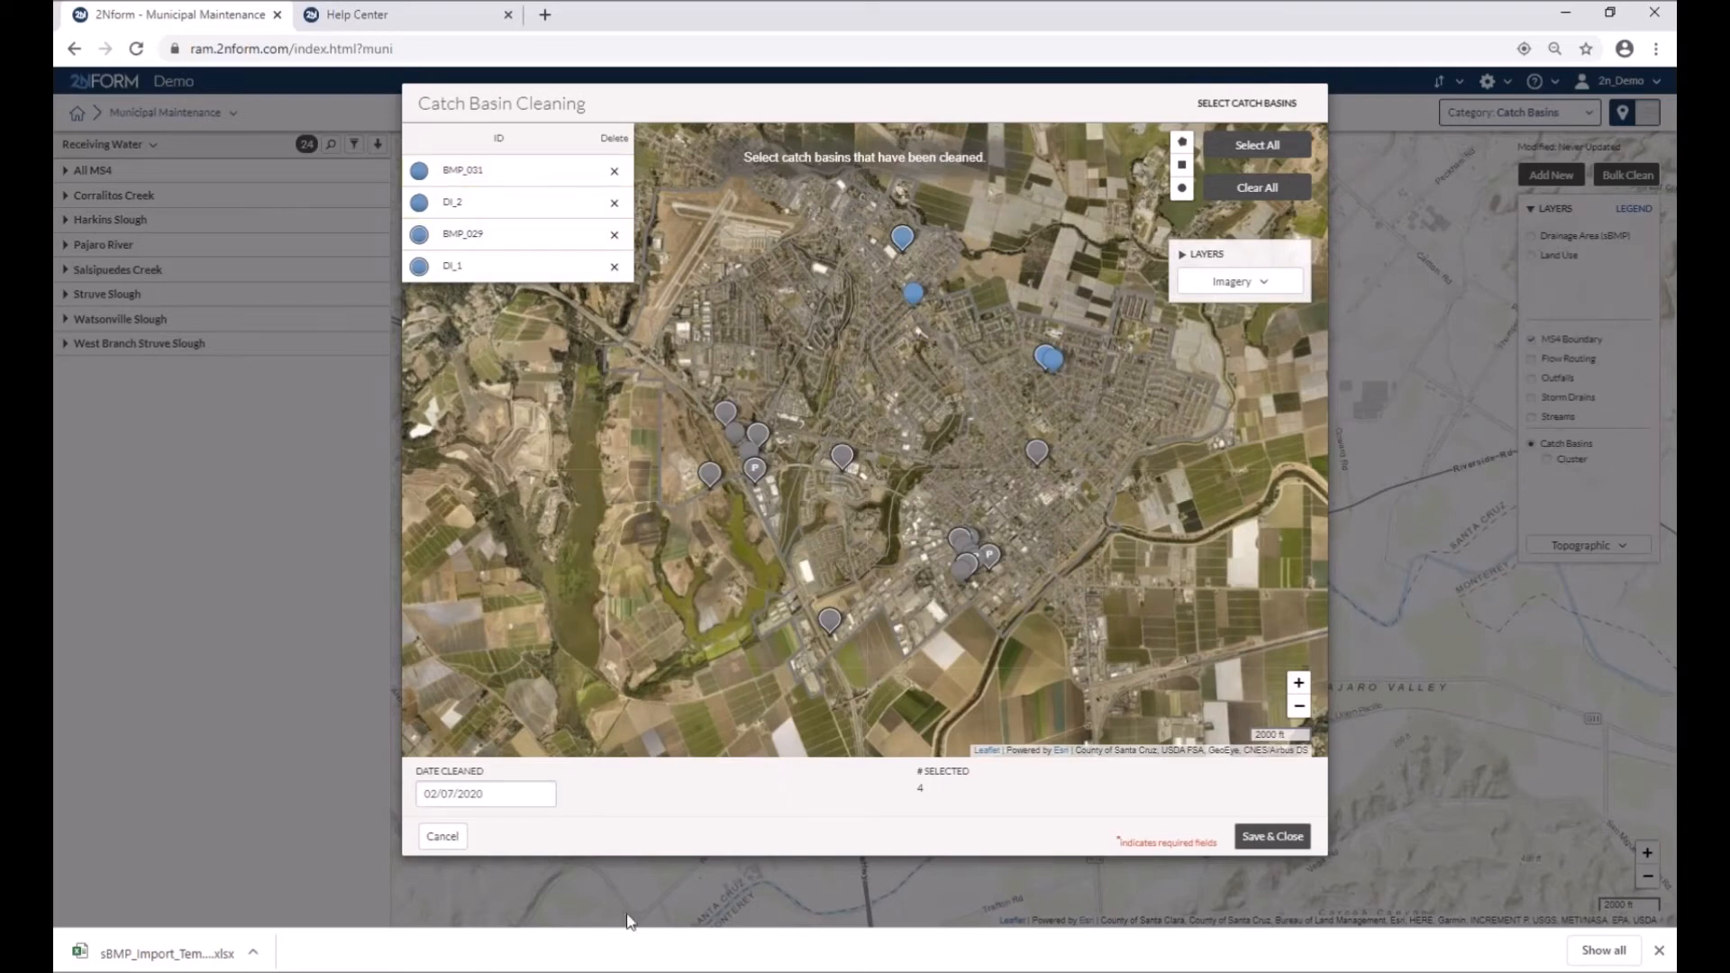
Set the date cleaned to 02/07/2020 for the selected catch basins and save the cleaning record
left_click(458, 795)
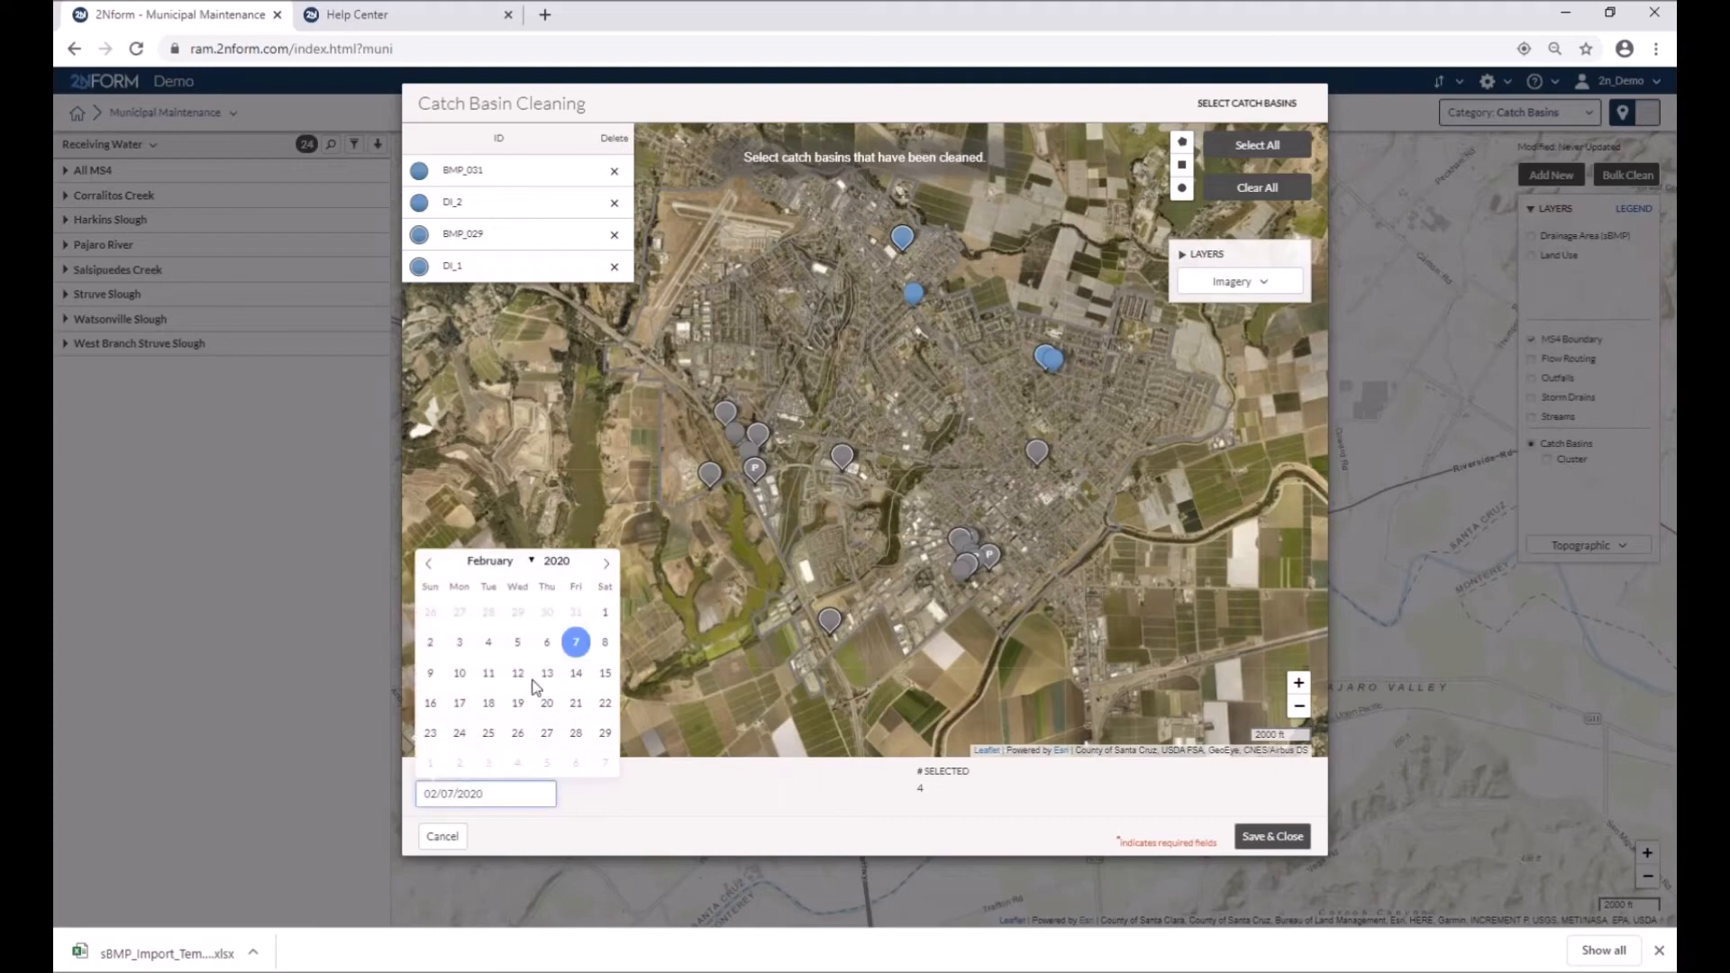
left_click(574, 642)
left_click(1272, 838)
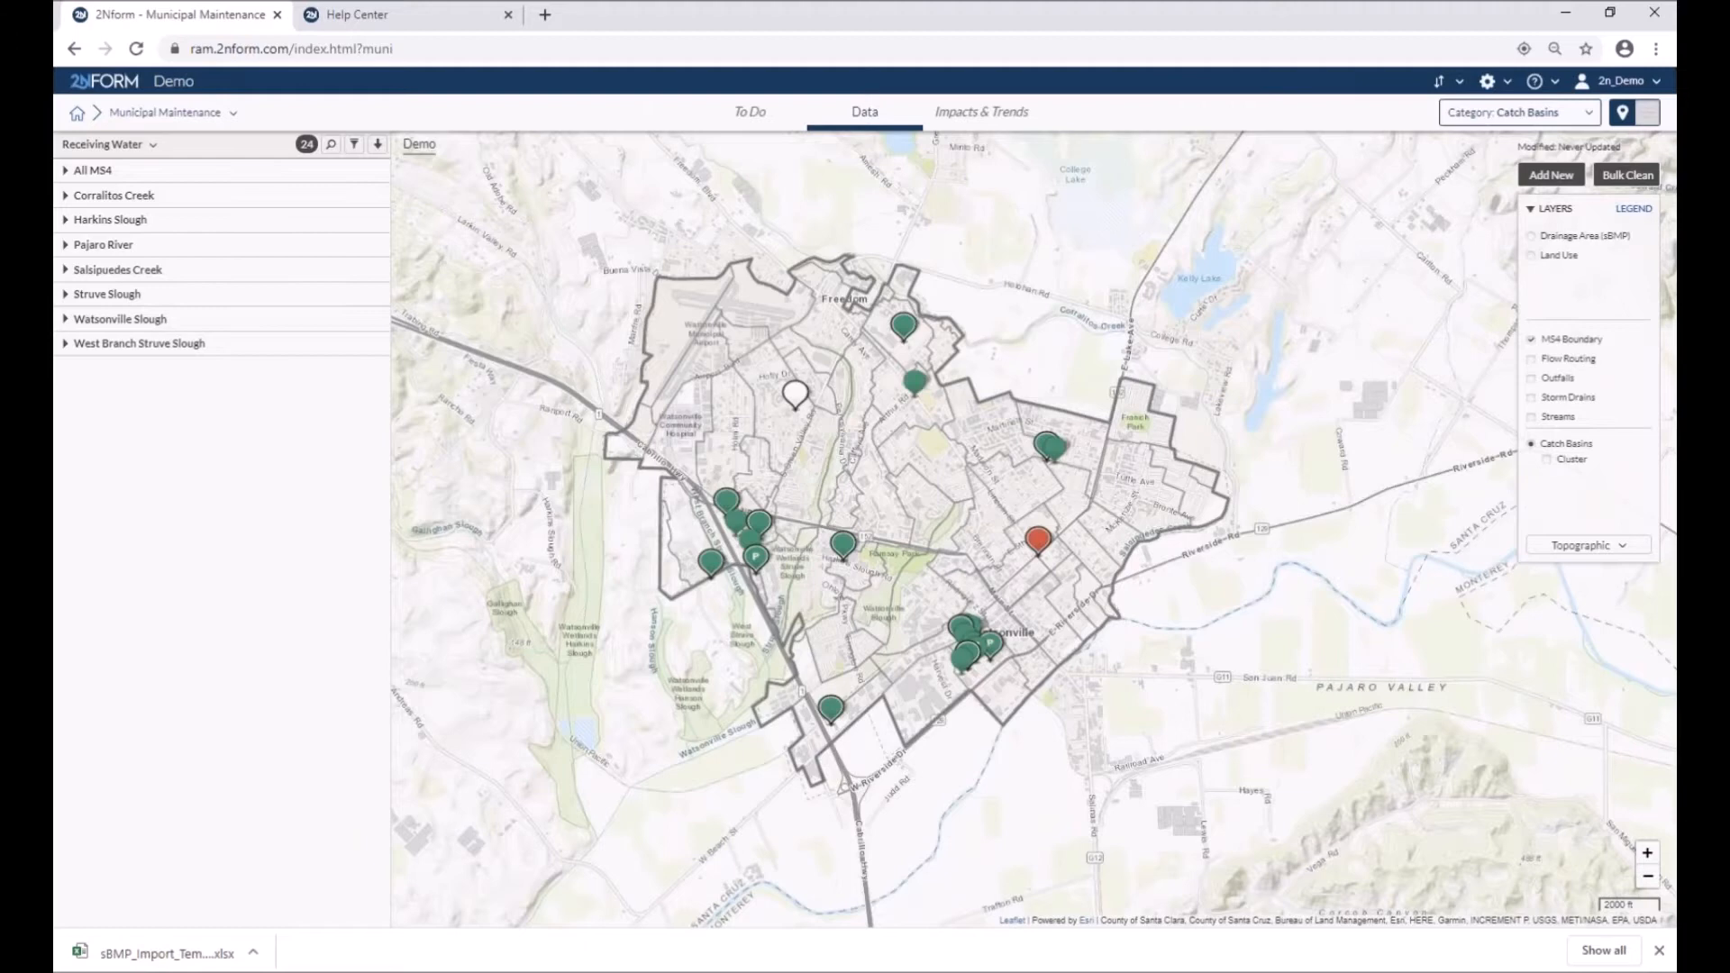
Review the assessment and cleaning history of drop inlet DI_2 on the map, then close its details
left_click(1059, 453)
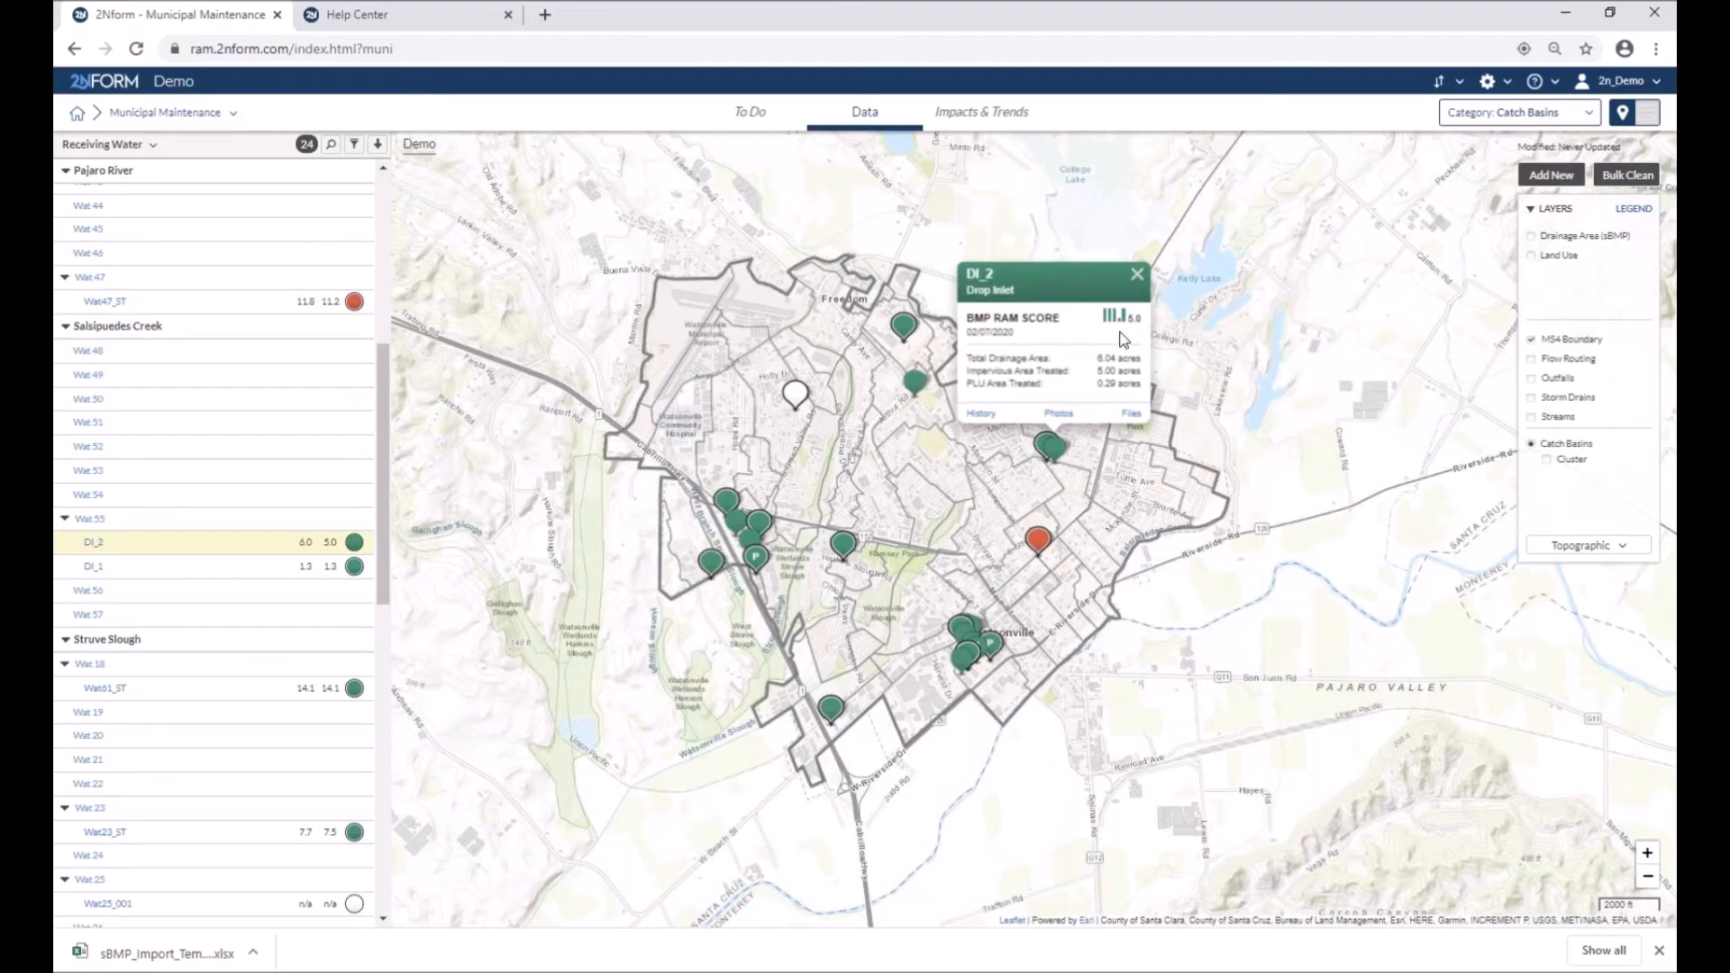
left_click(983, 415)
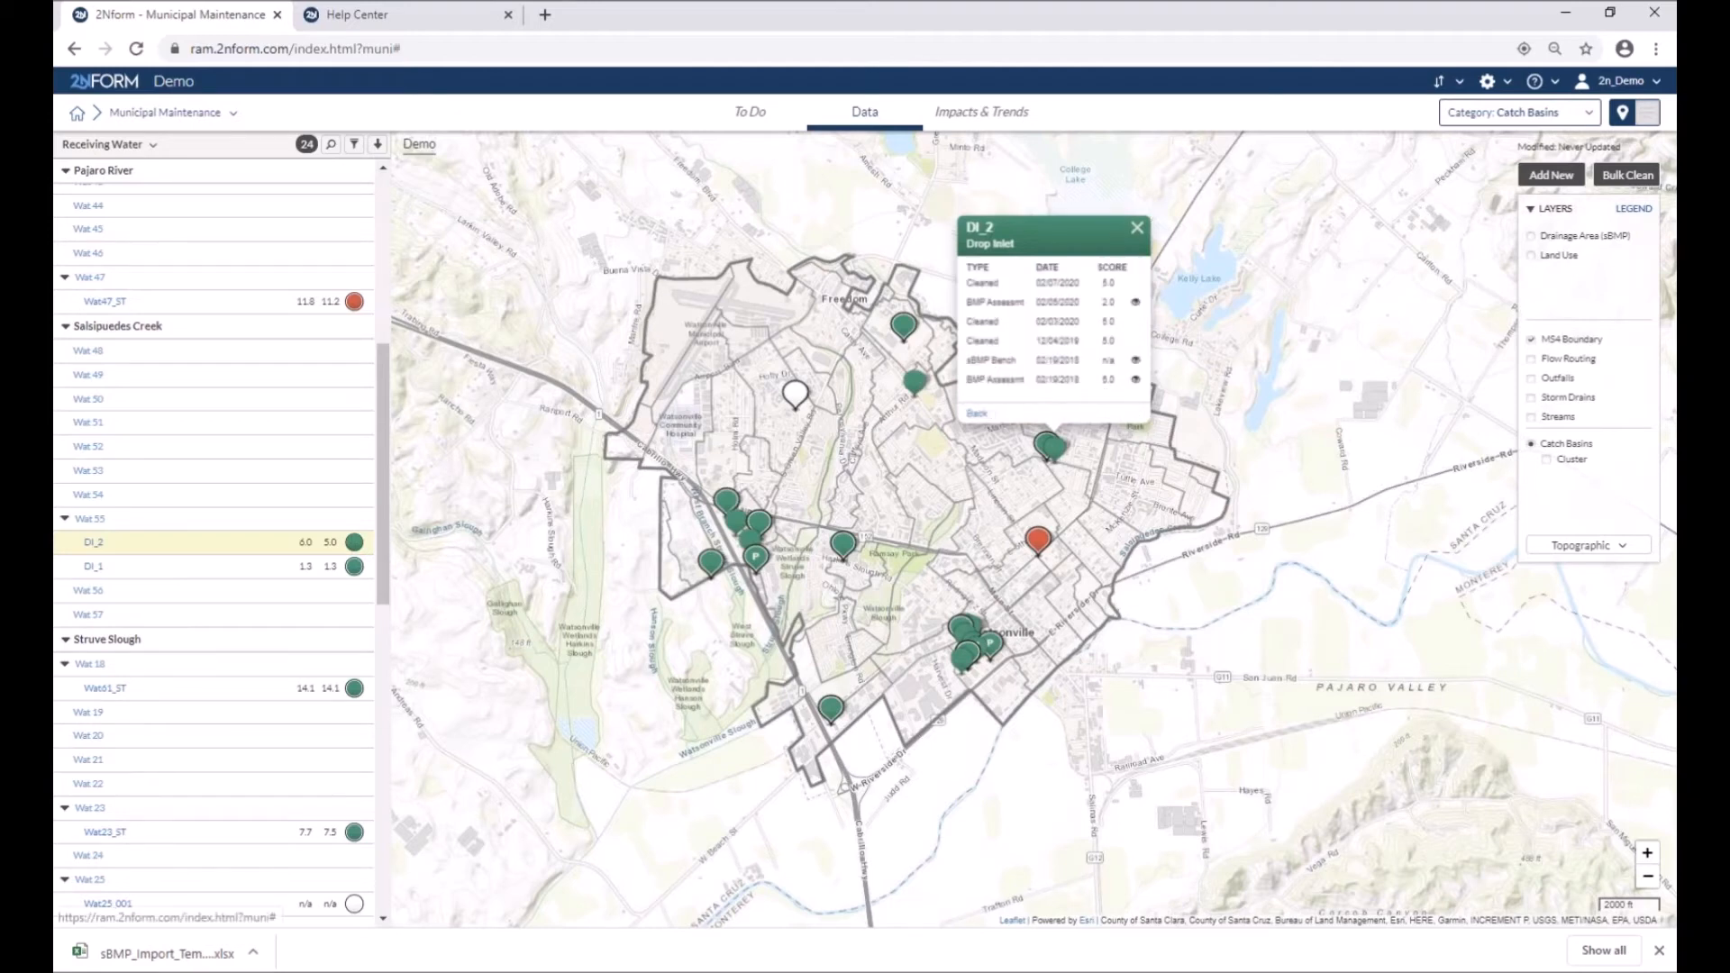
left_click(1136, 229)
Switch the maintenance category to Roads, start a Road O&M record, and select catchments Wat 51 and Wat 52
left_click(1535, 82)
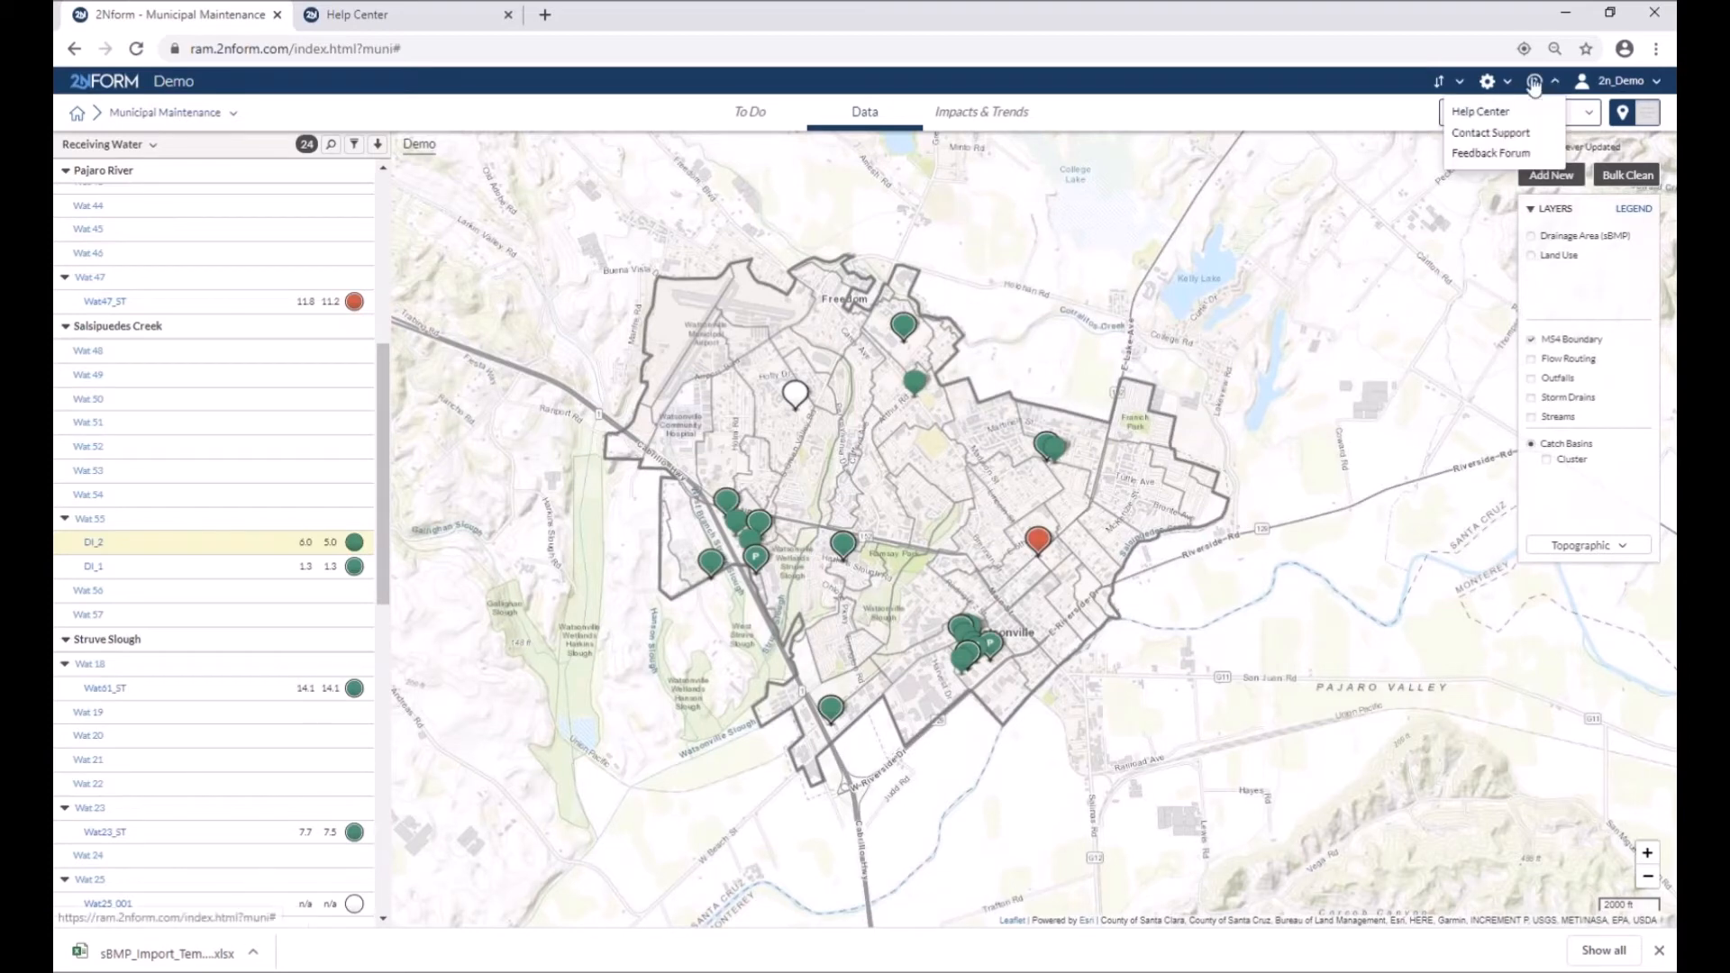
left_click(1535, 82)
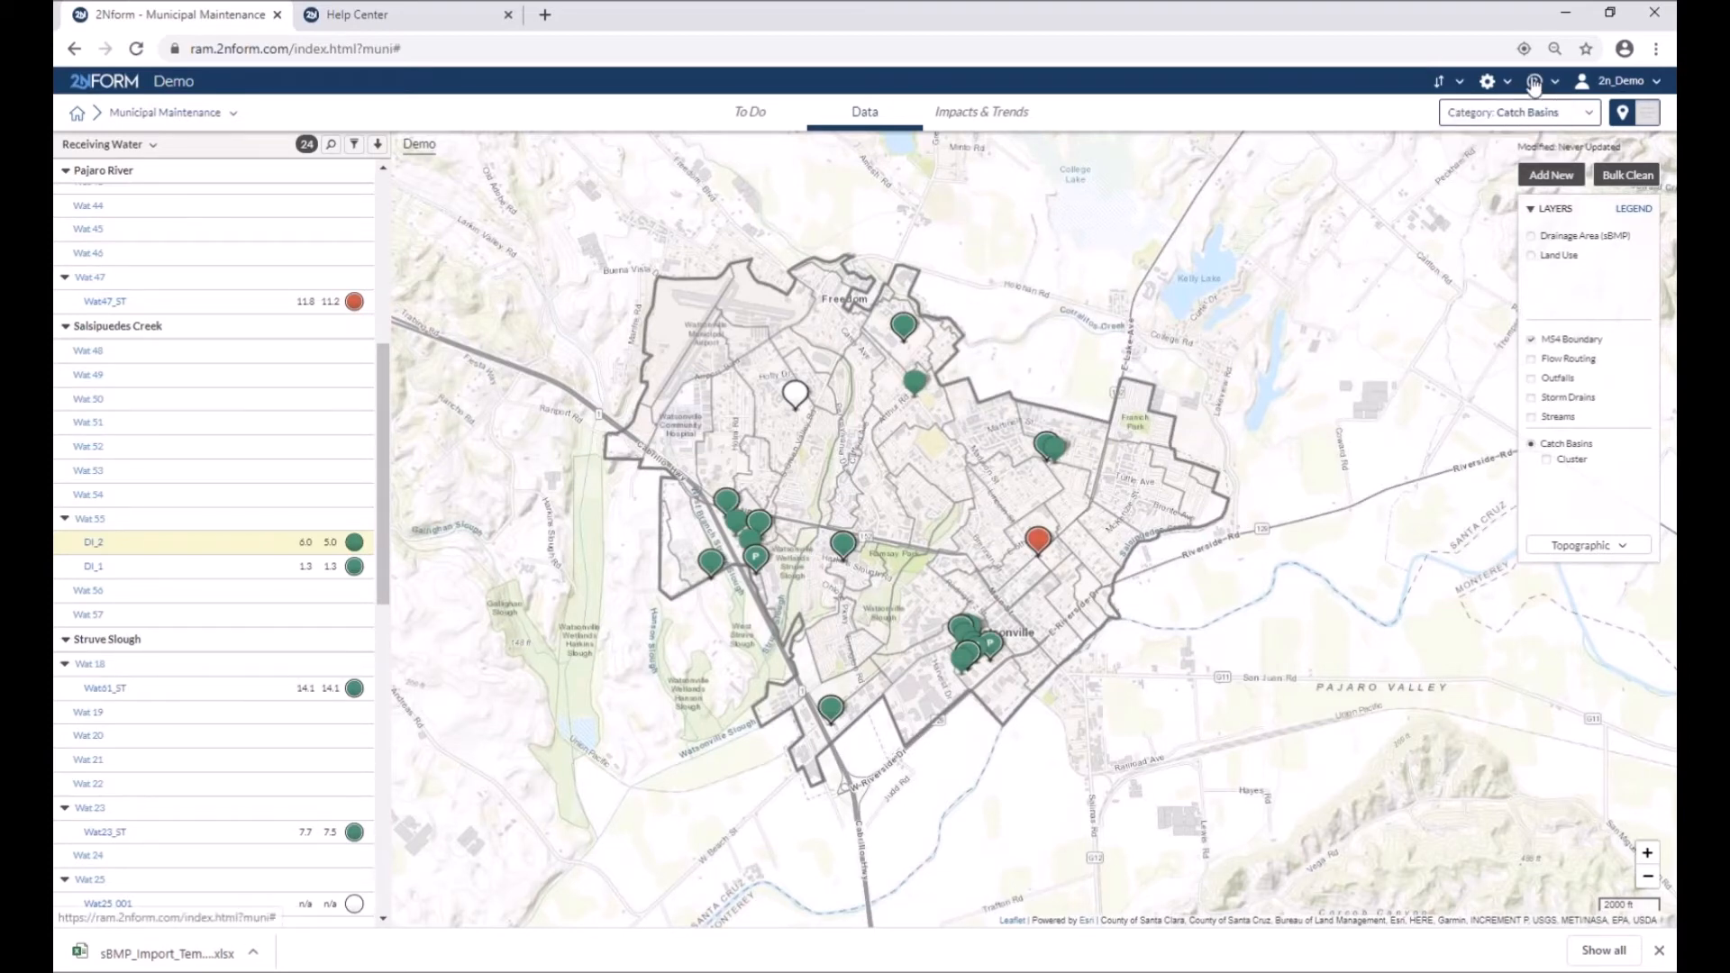
left_click(1527, 115)
left_click(1505, 184)
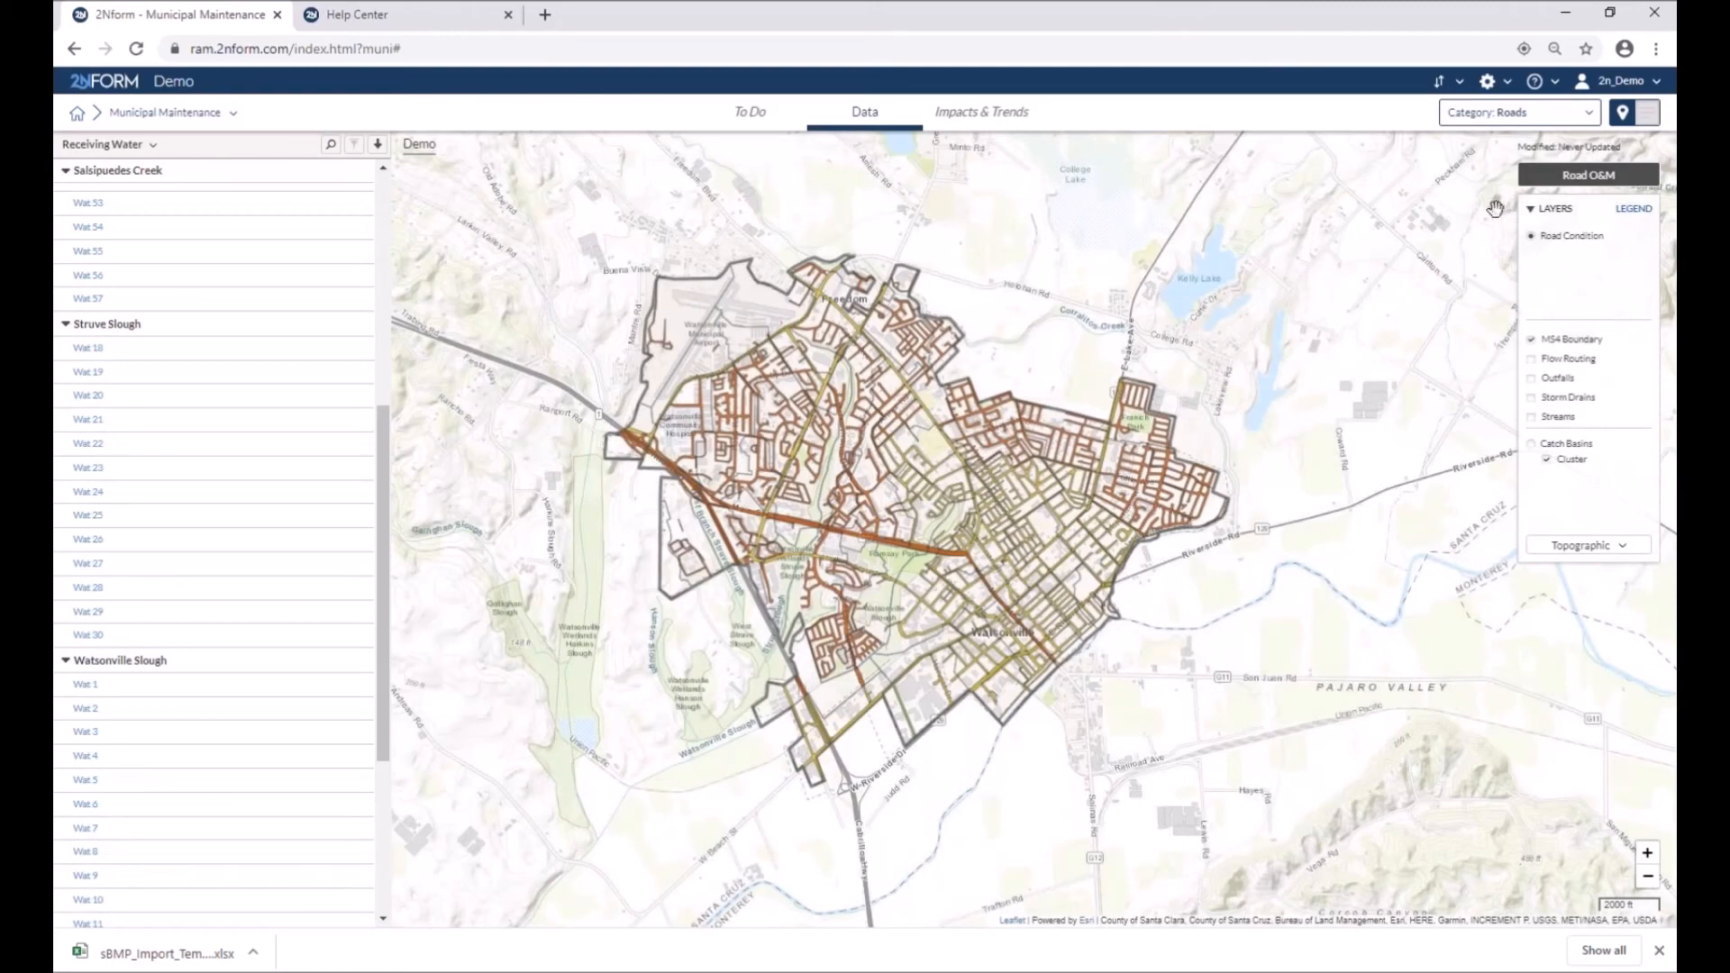
left_click(1591, 178)
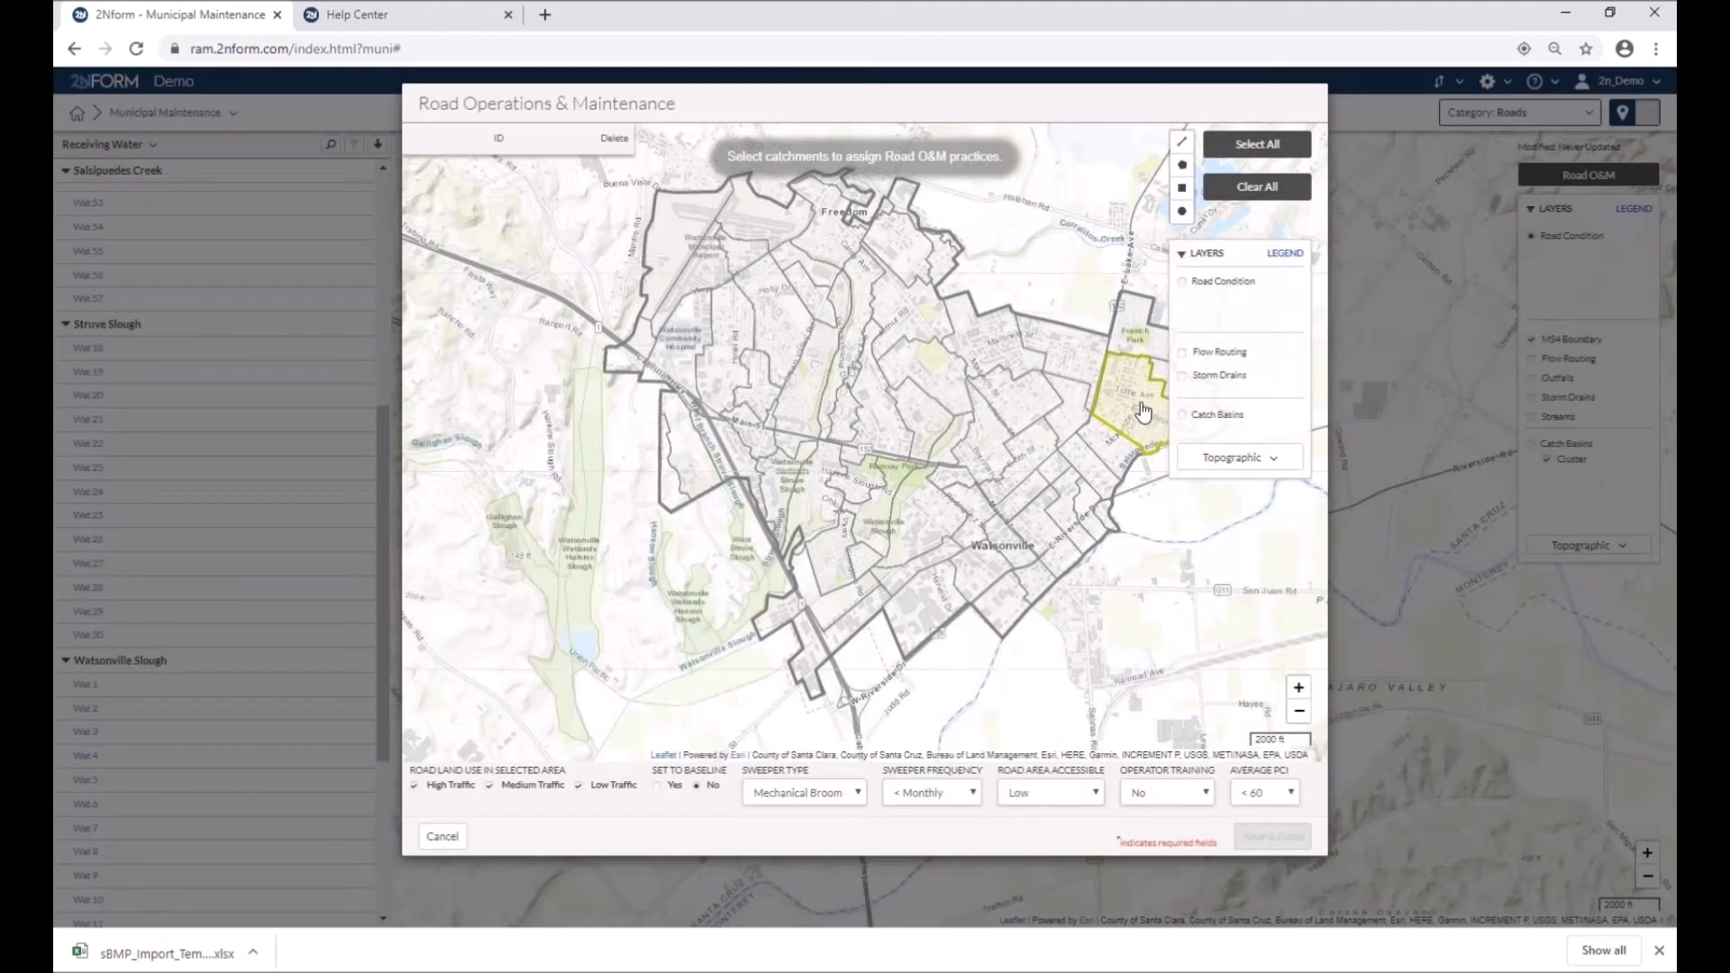
left_click(1142, 412)
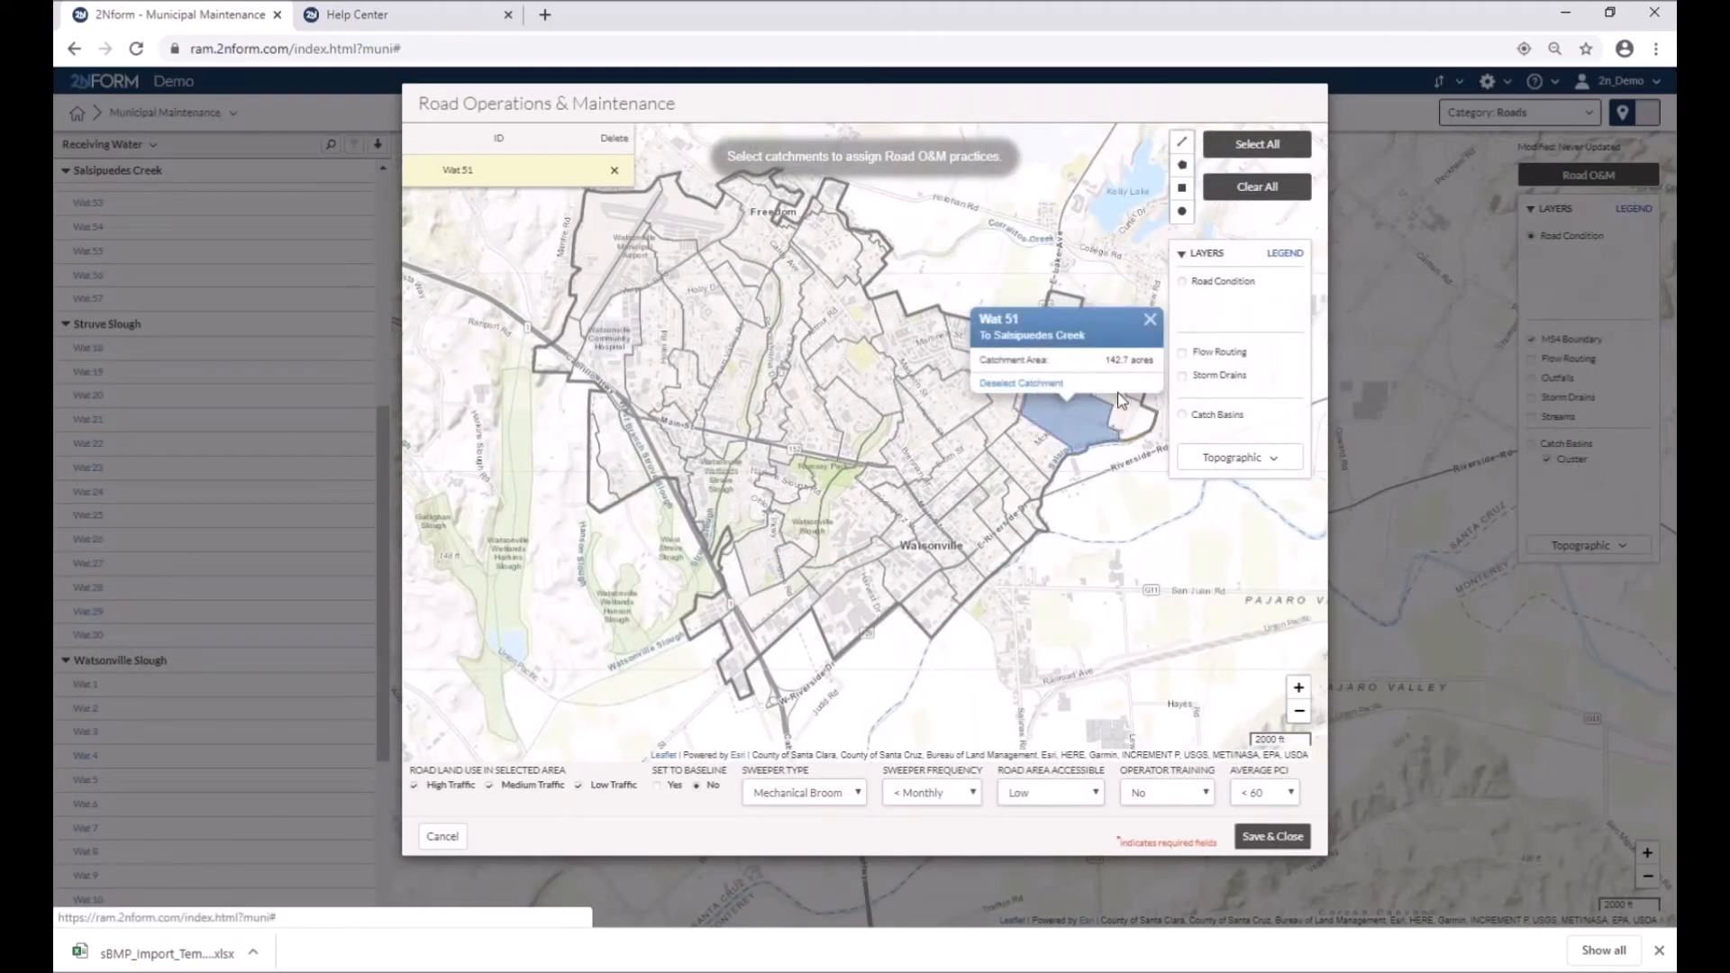
left_click(1150, 430)
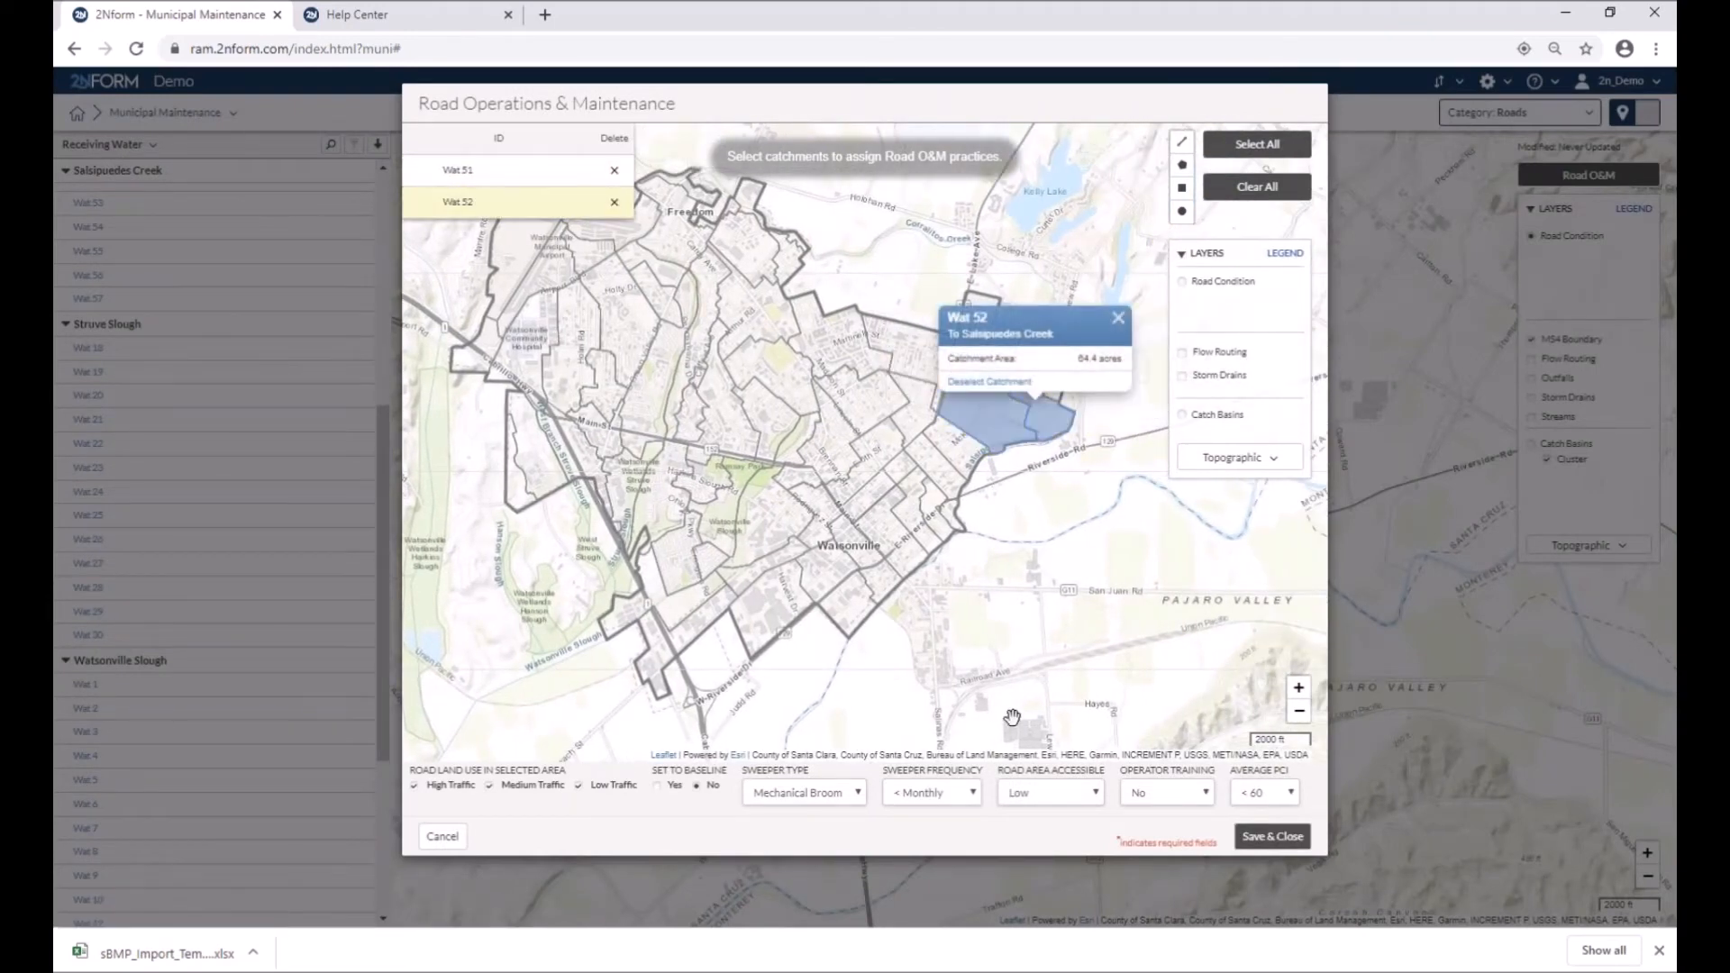
Assign Regenerative Air sweeping, Weekly frequency, High road area accessible and operator training Yes to the selected catchments, and save
left_click(838, 793)
left_click(797, 823)
left_click(937, 793)
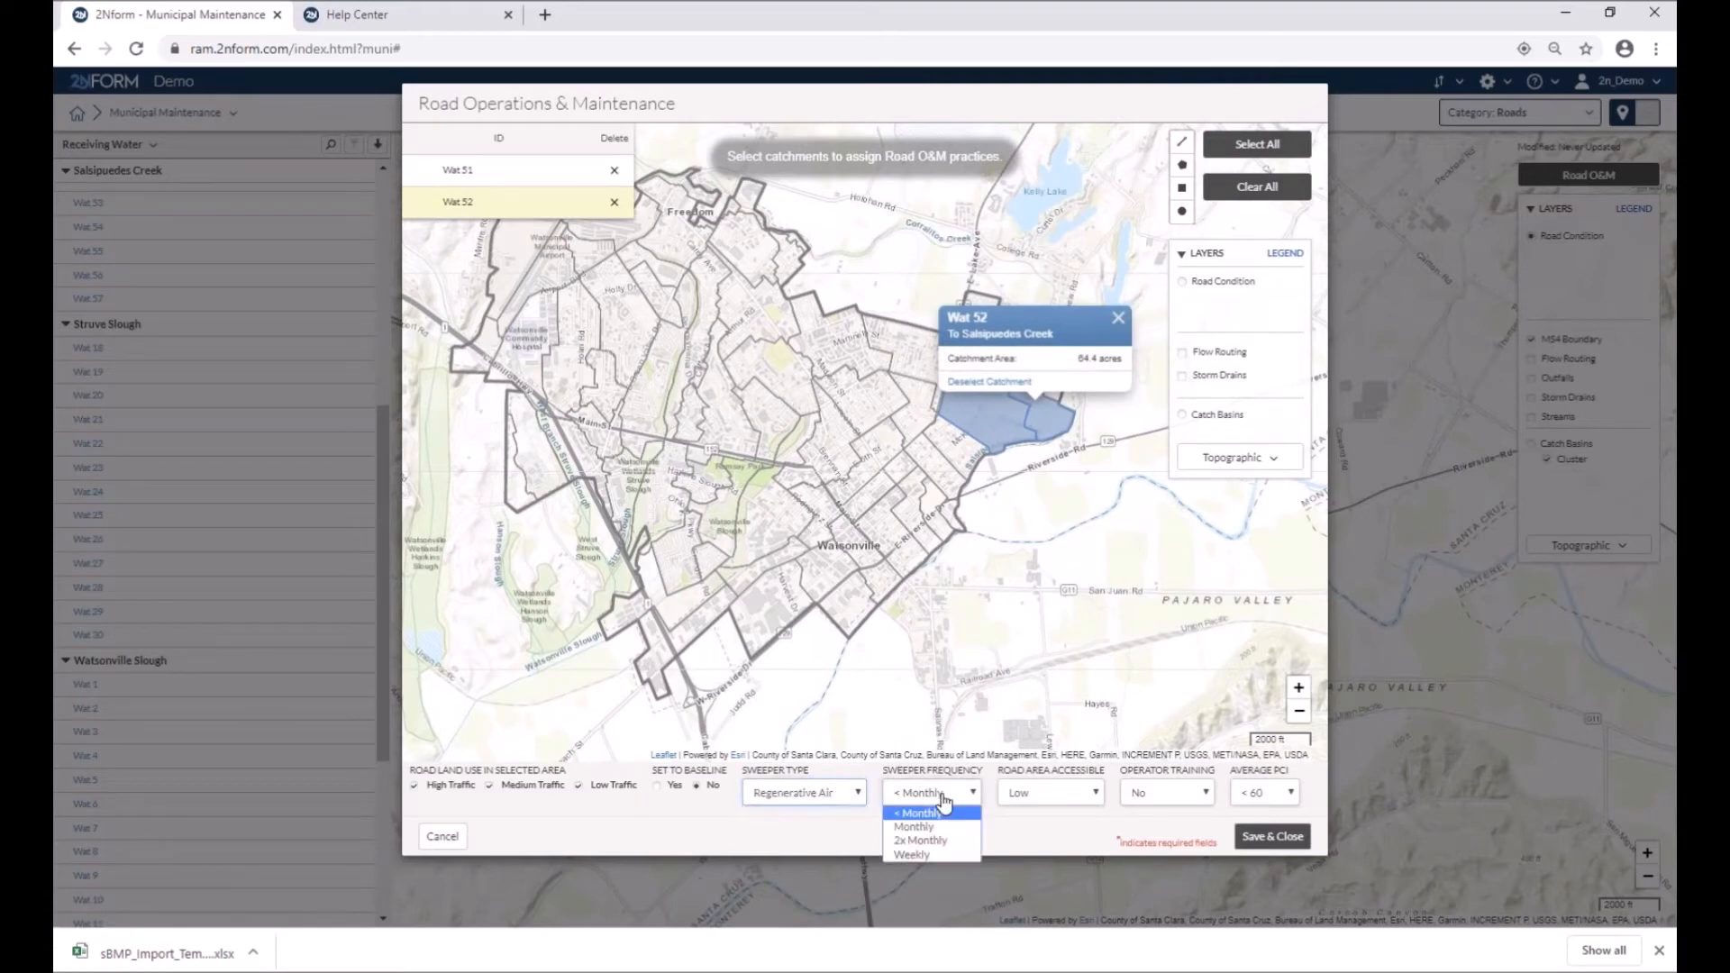
left_click(937, 856)
left_click(1050, 798)
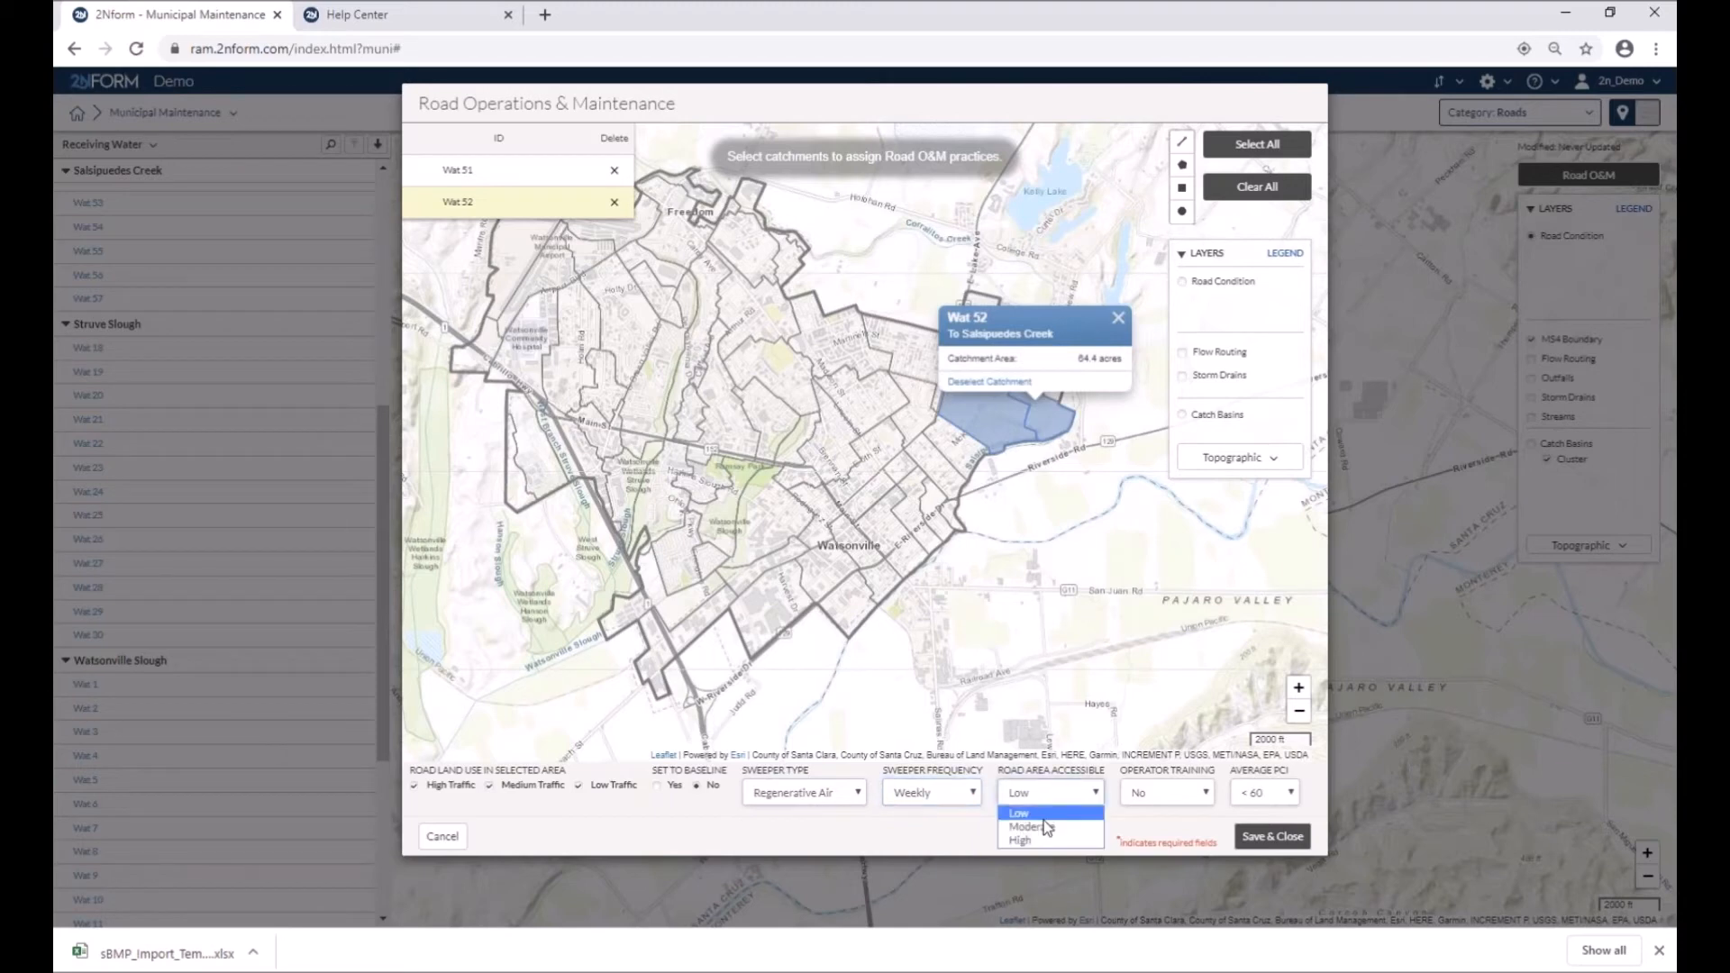
left_click(1183, 795)
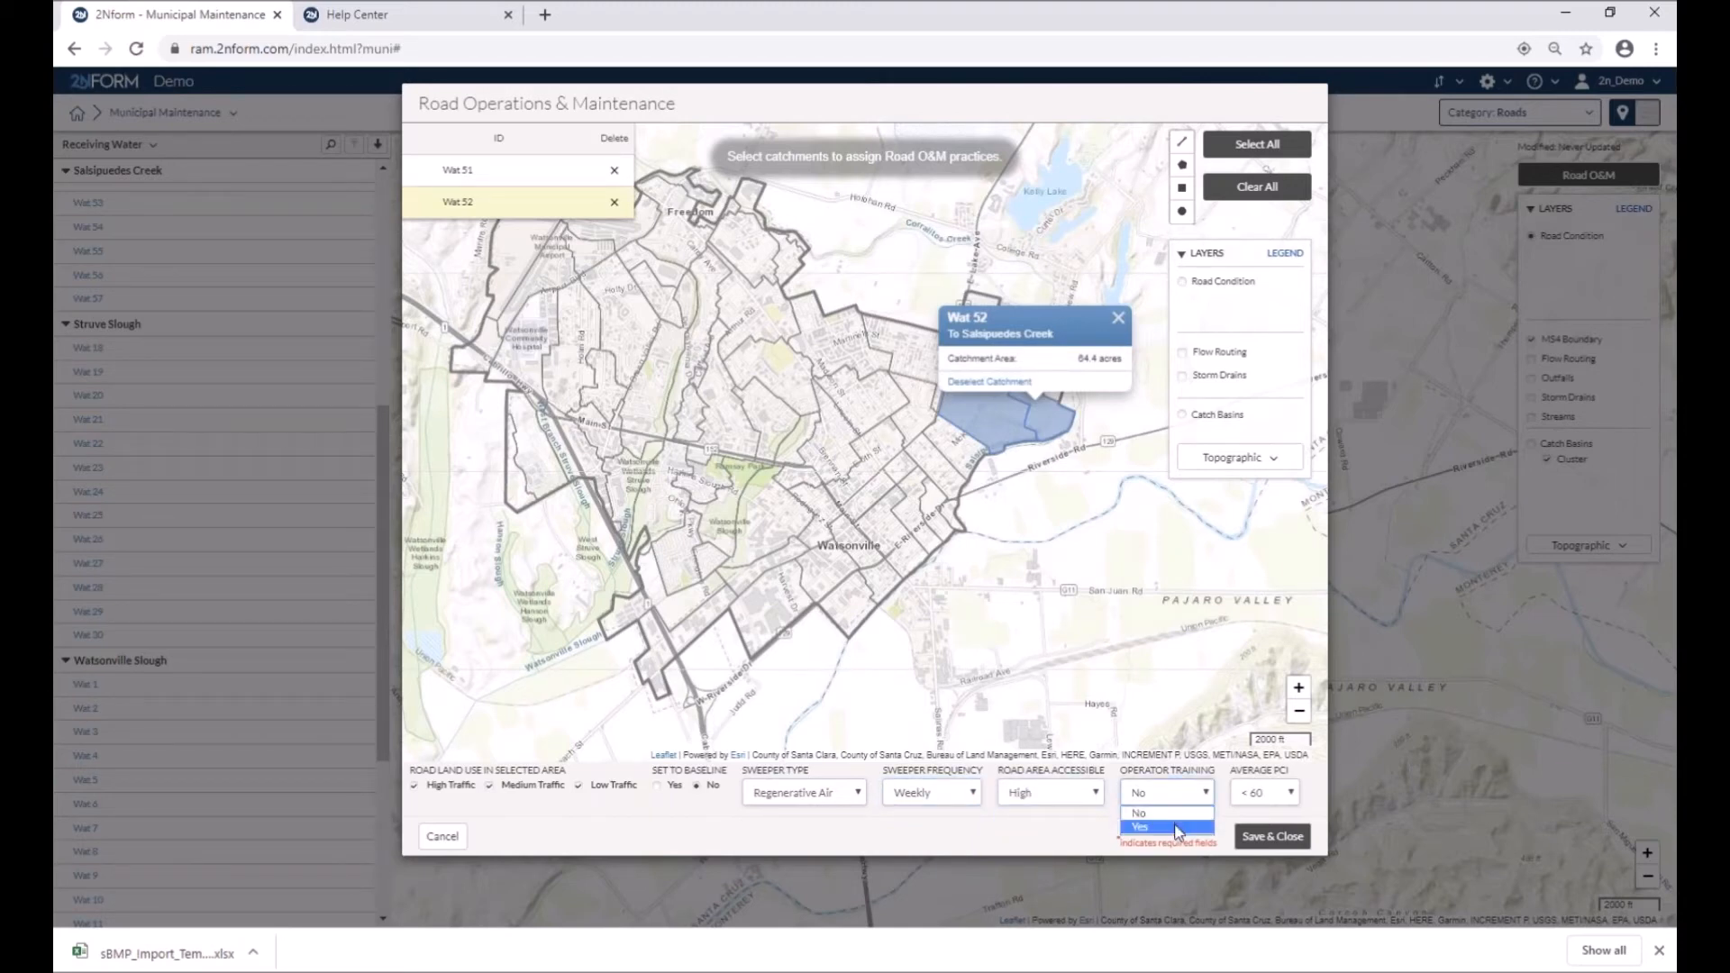
left_click(1177, 829)
left_click(1253, 836)
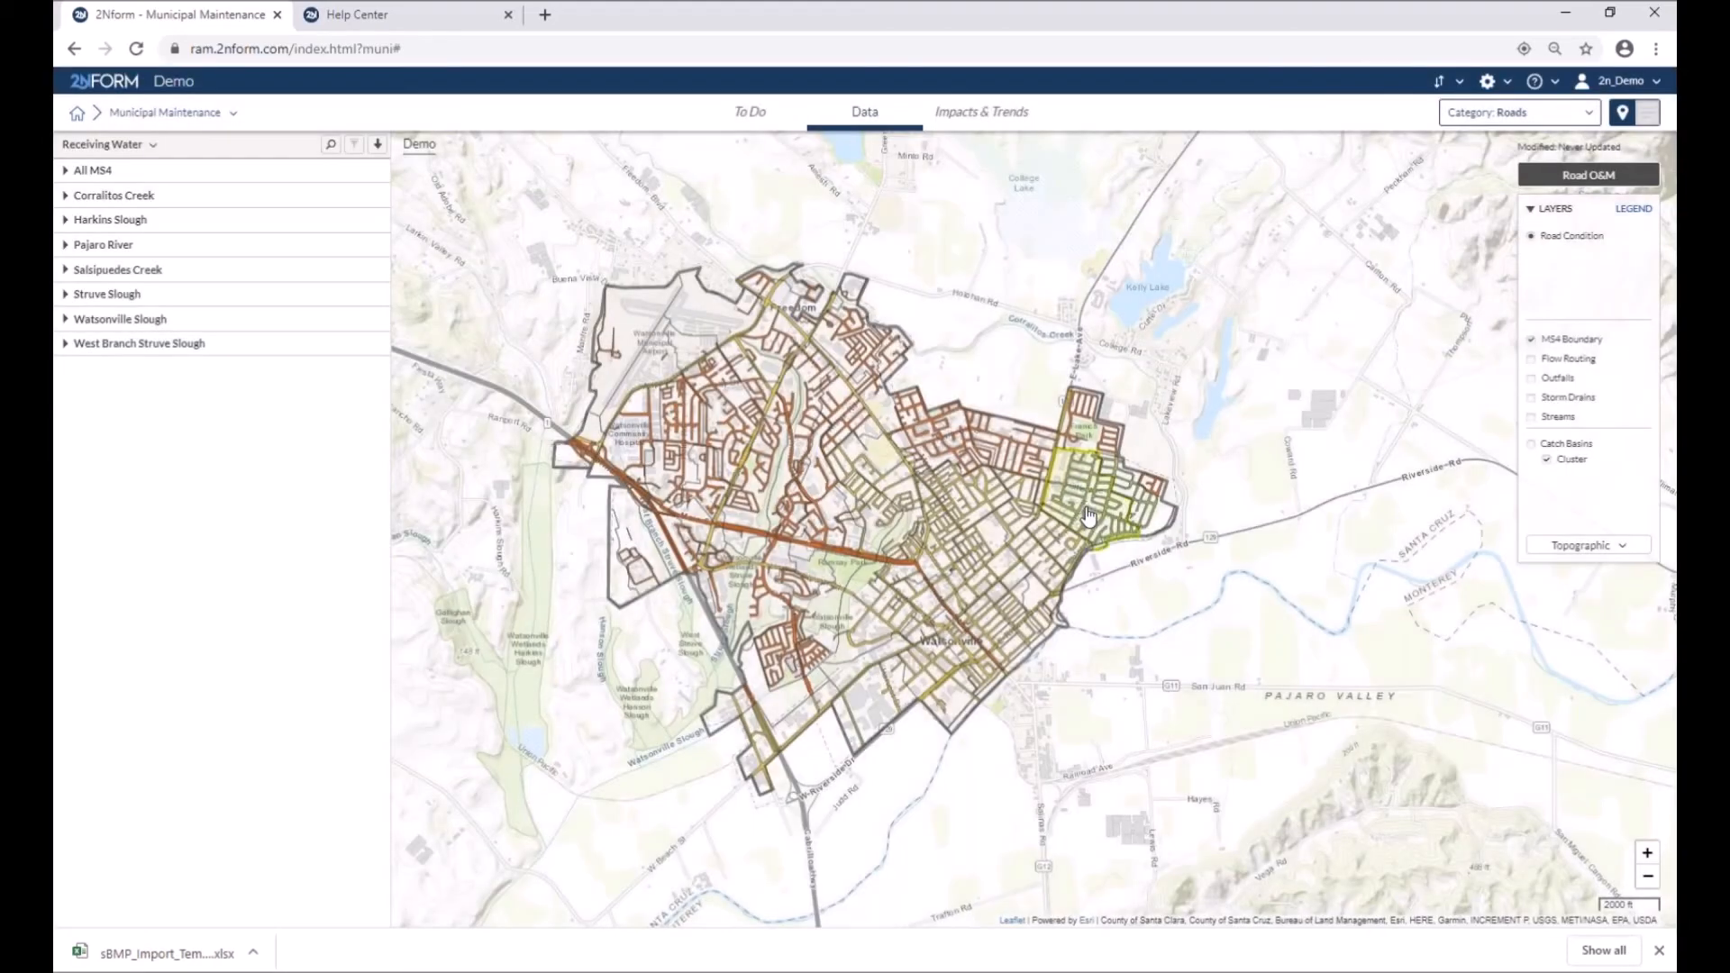
Check the road scores of catchment Wat 51 on the map, and switch the maintenance category to Outfalls
left_click(1089, 516)
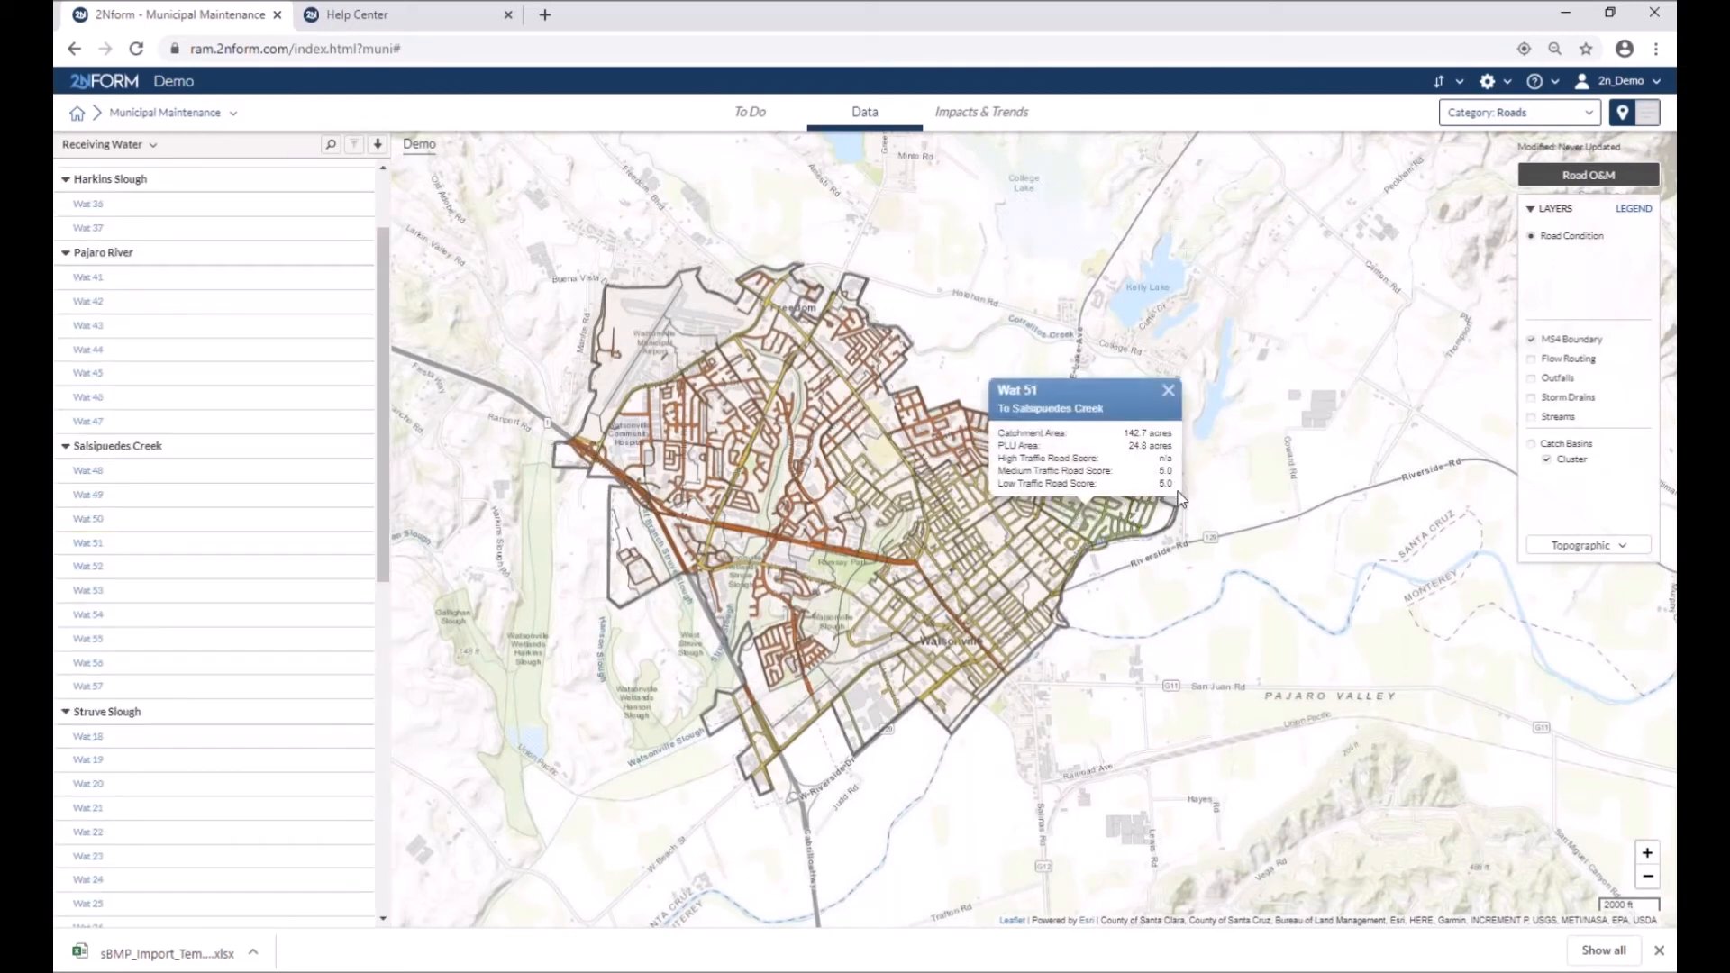
left_click(1168, 392)
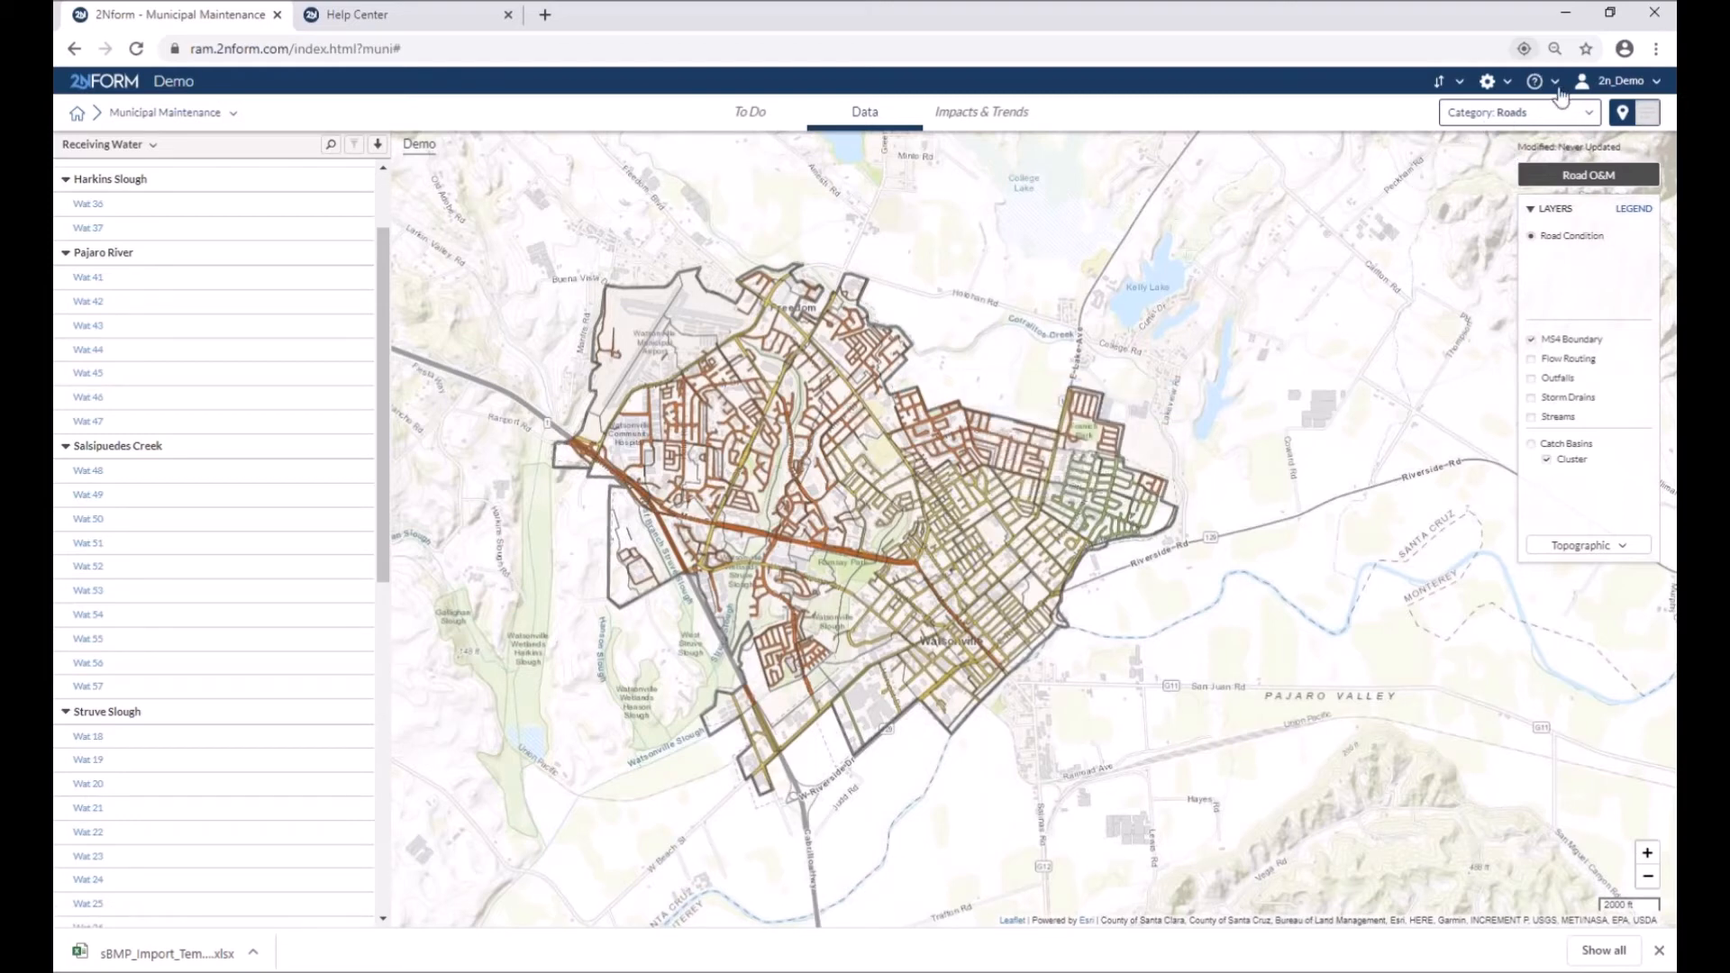
left_click(1598, 116)
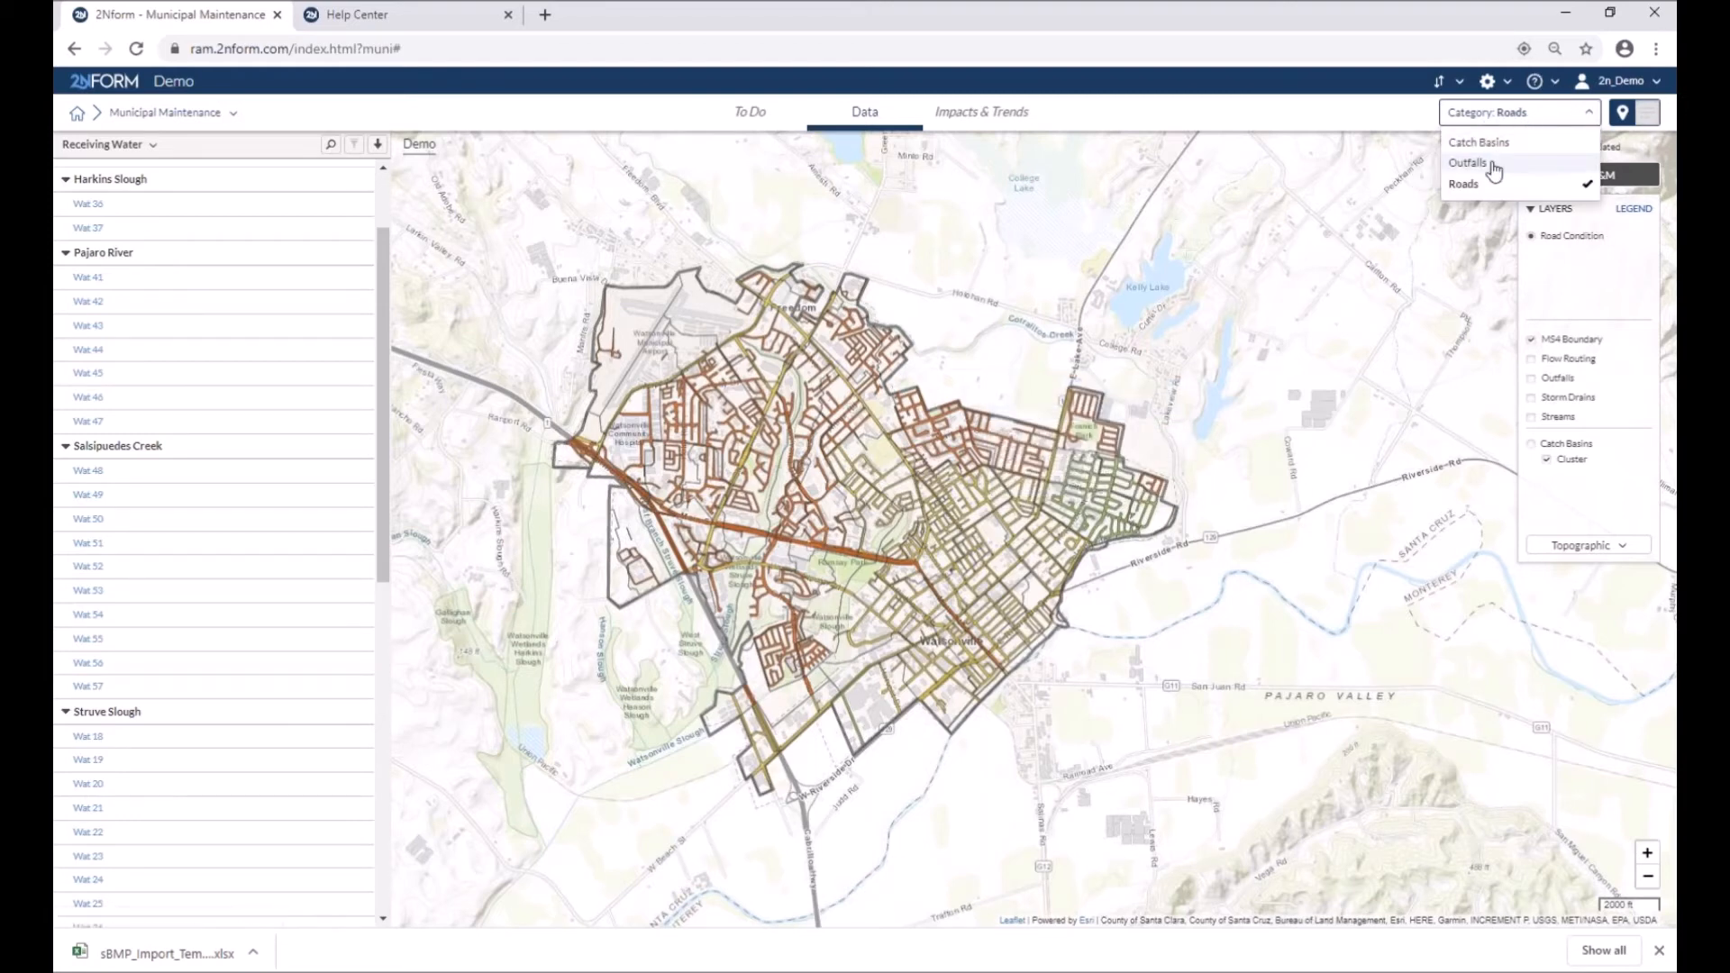
left_click(1490, 161)
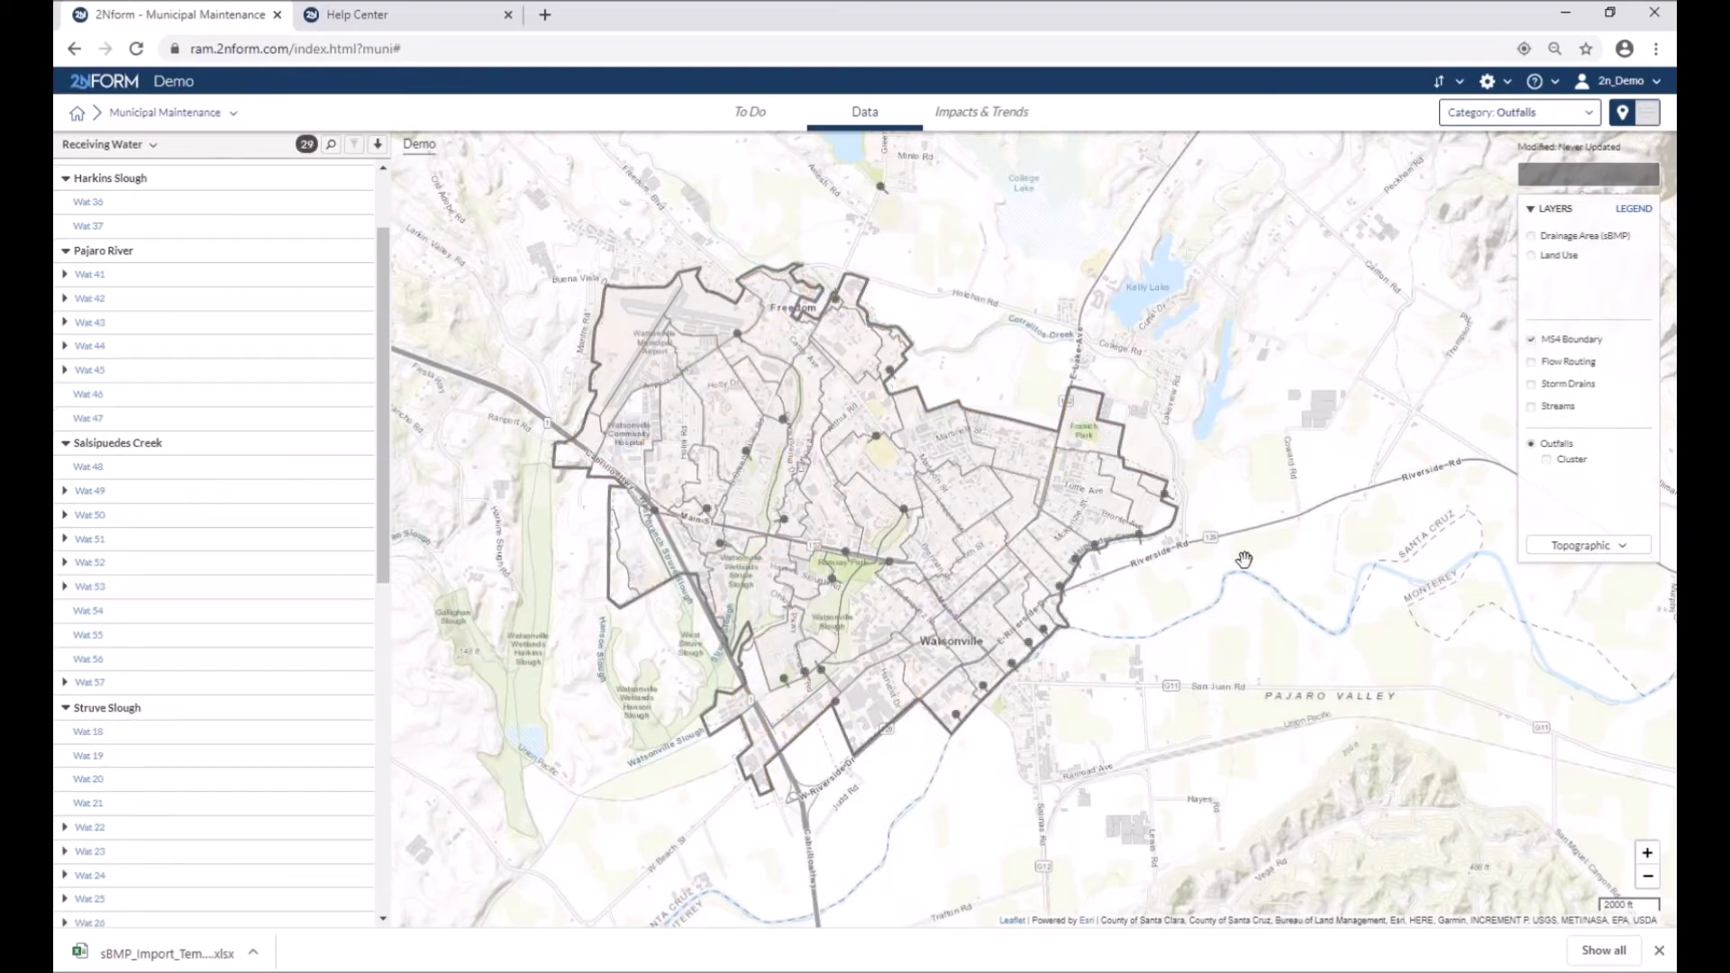
Open a Dry Weather assessment for outfall Wat 53a and set Flow Present to Yes
left_click(1165, 499)
left_click(1128, 412)
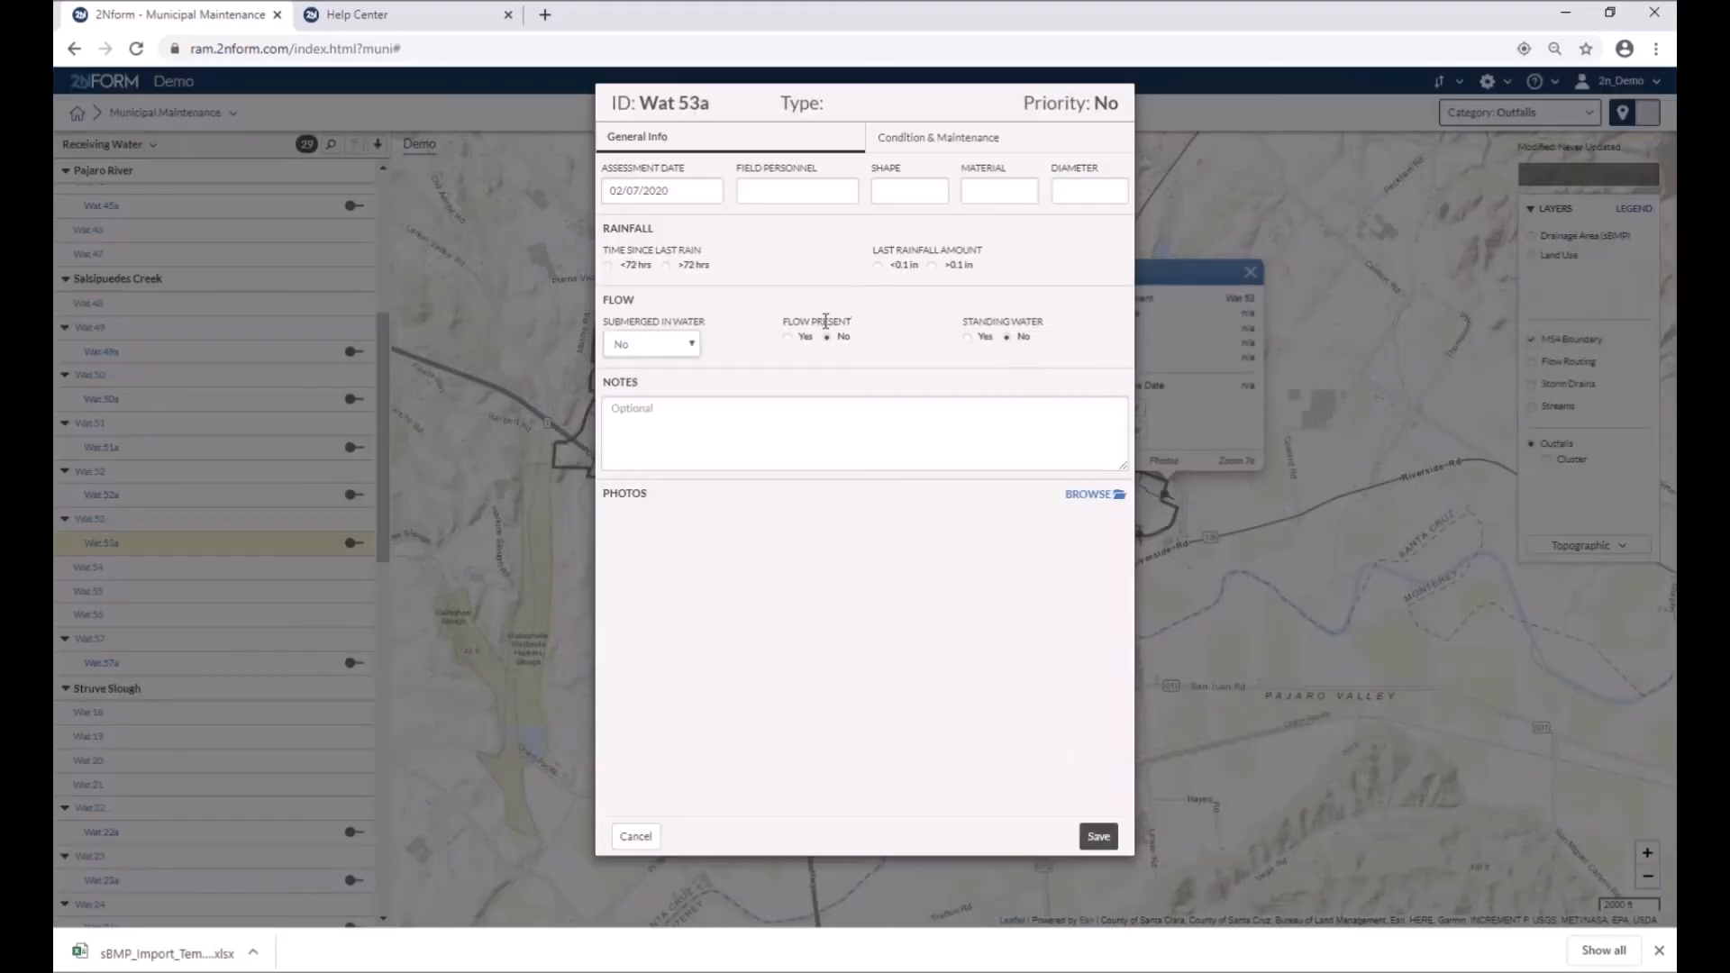
left_click(789, 337)
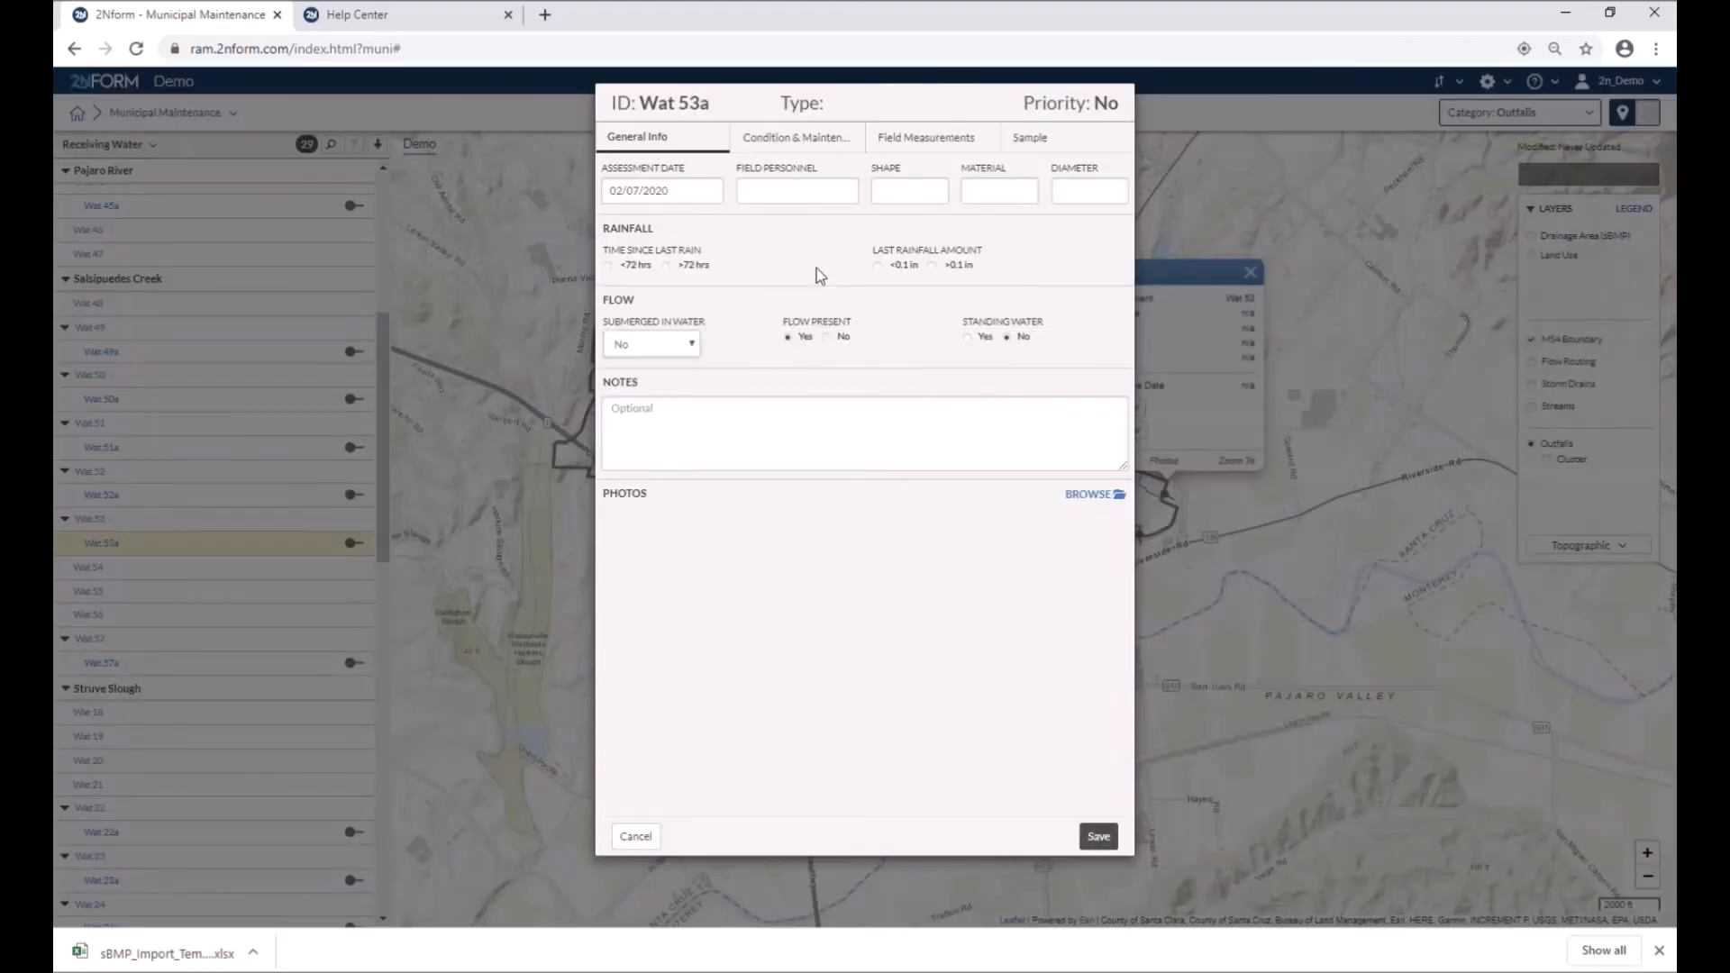
Set the outfall's Damage condition to Yes, and review the available damage descriptions and field measurement parameters
left_click(820, 142)
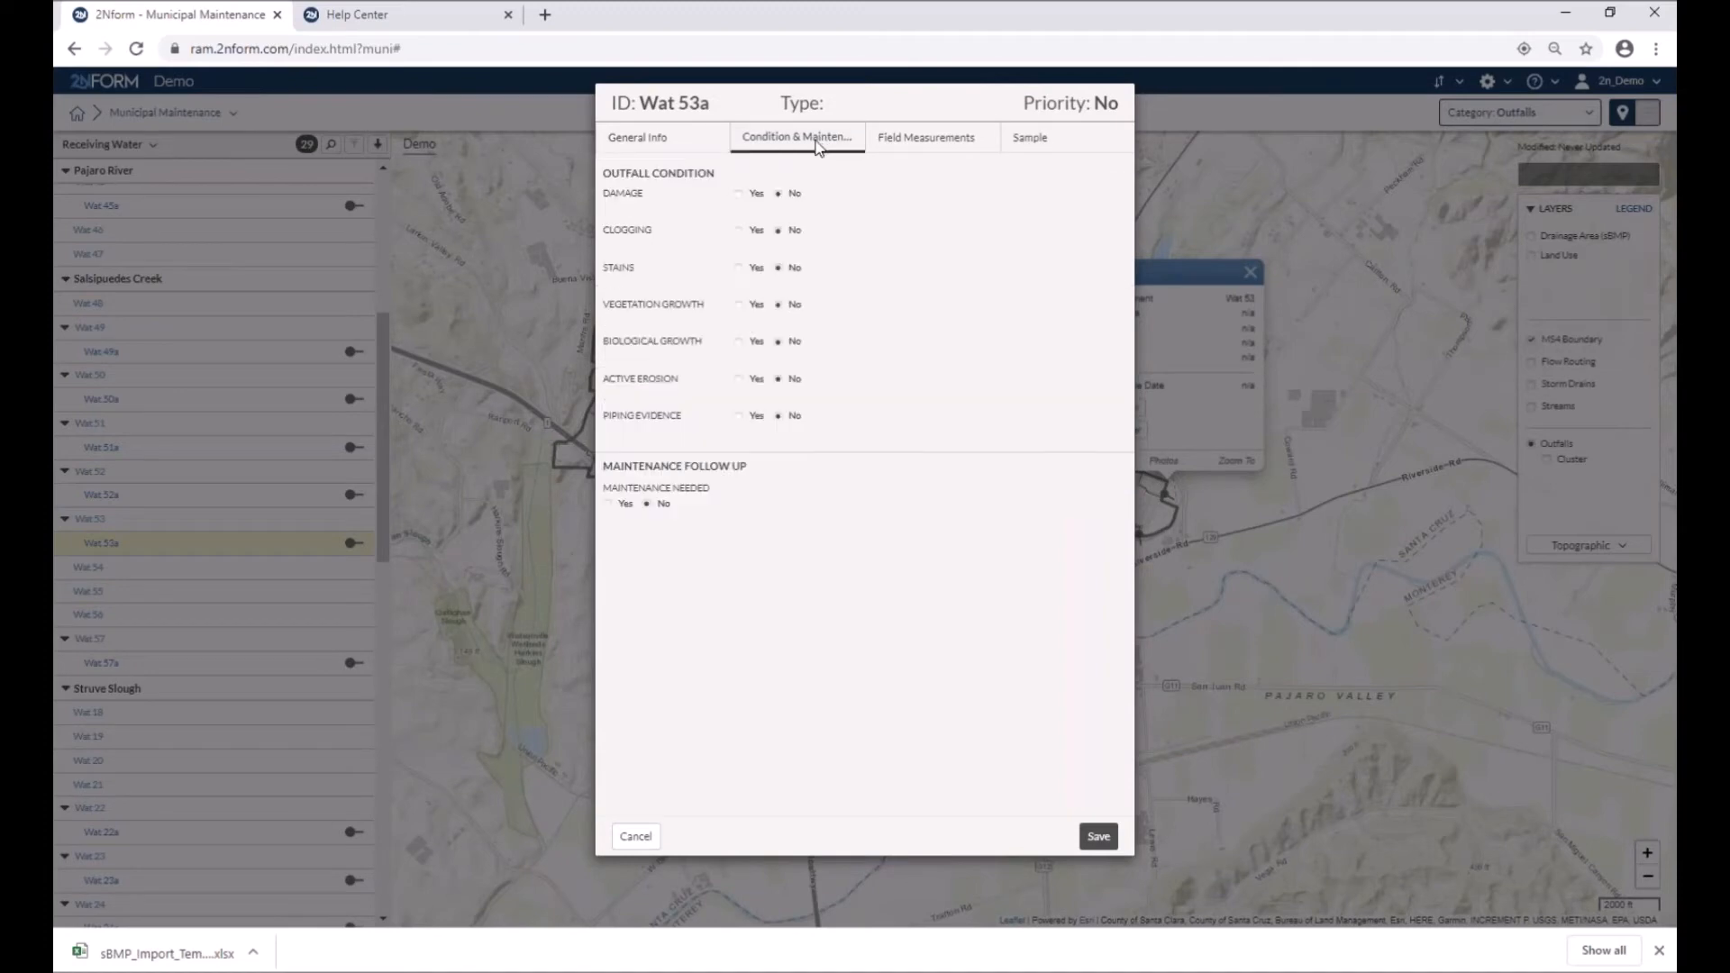
left_click(750, 195)
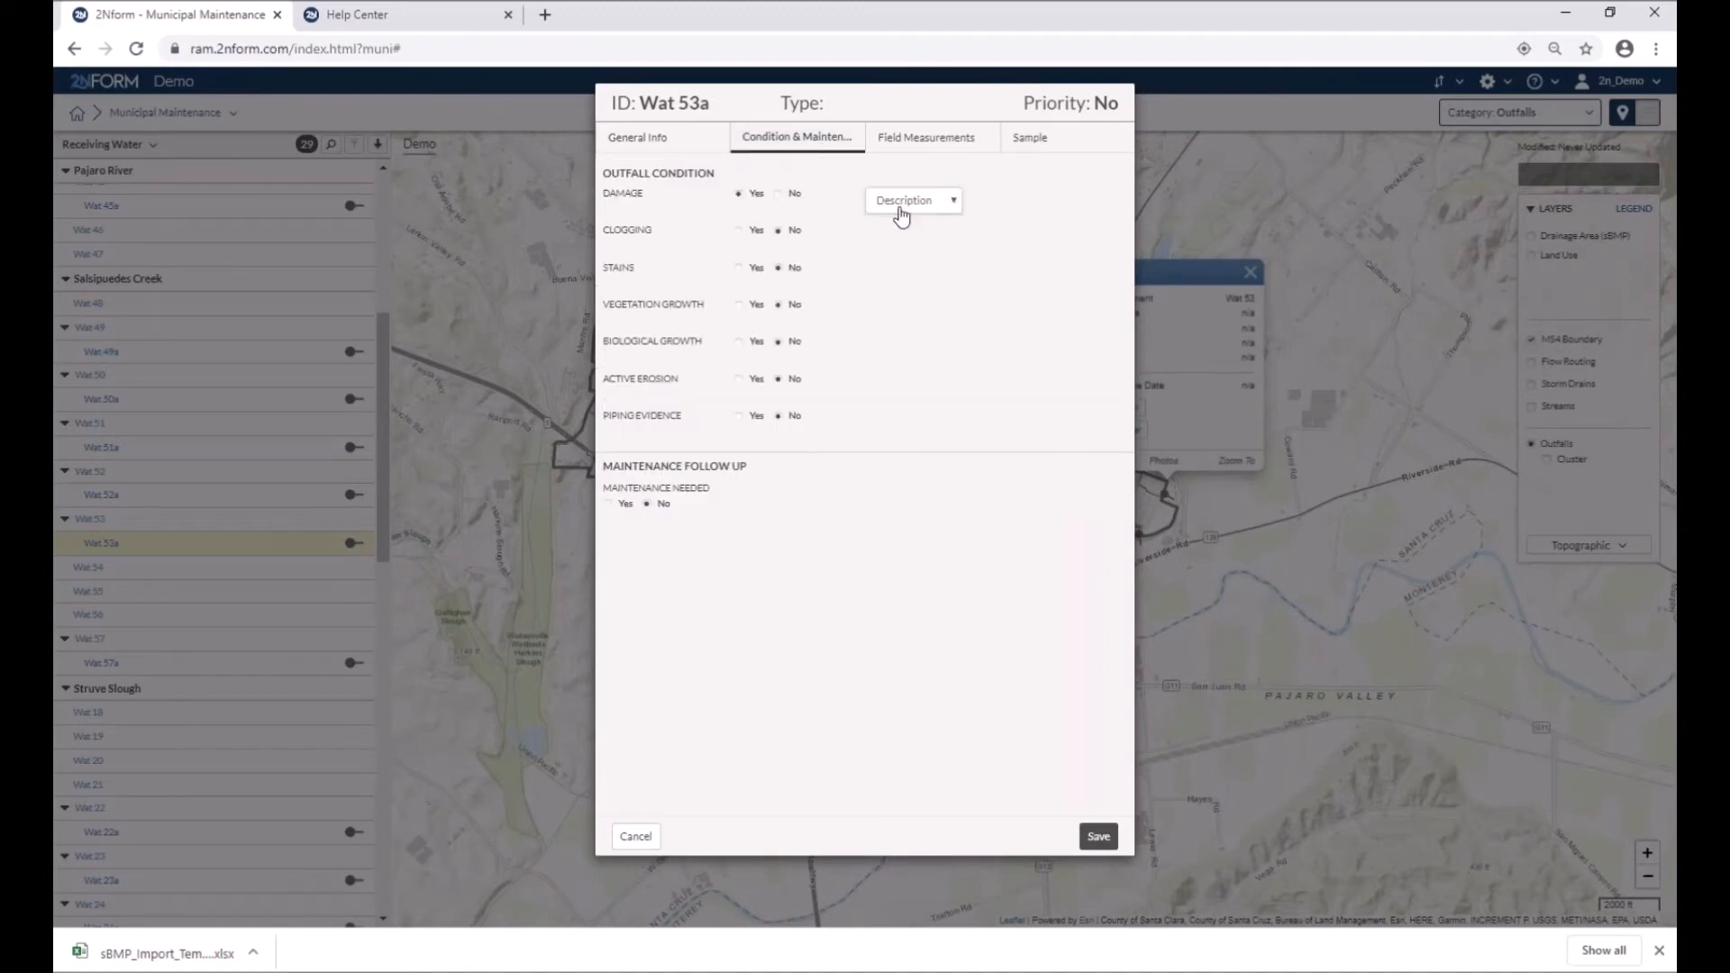
left_click(901, 203)
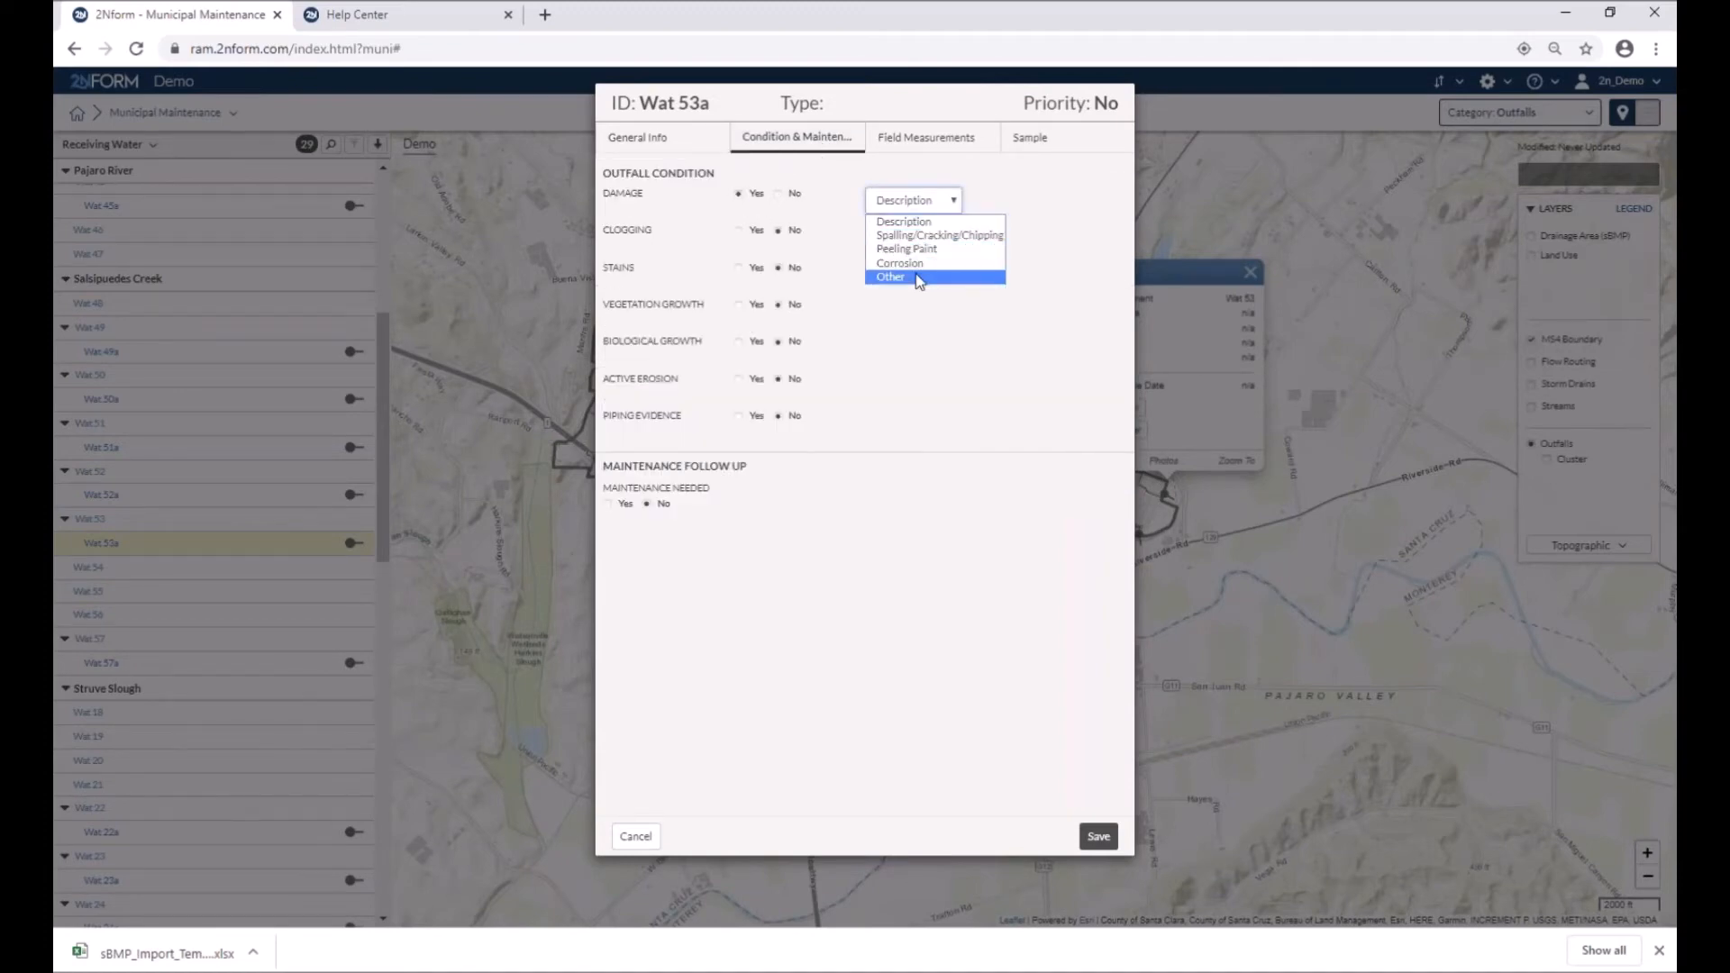
left_click(864, 160)
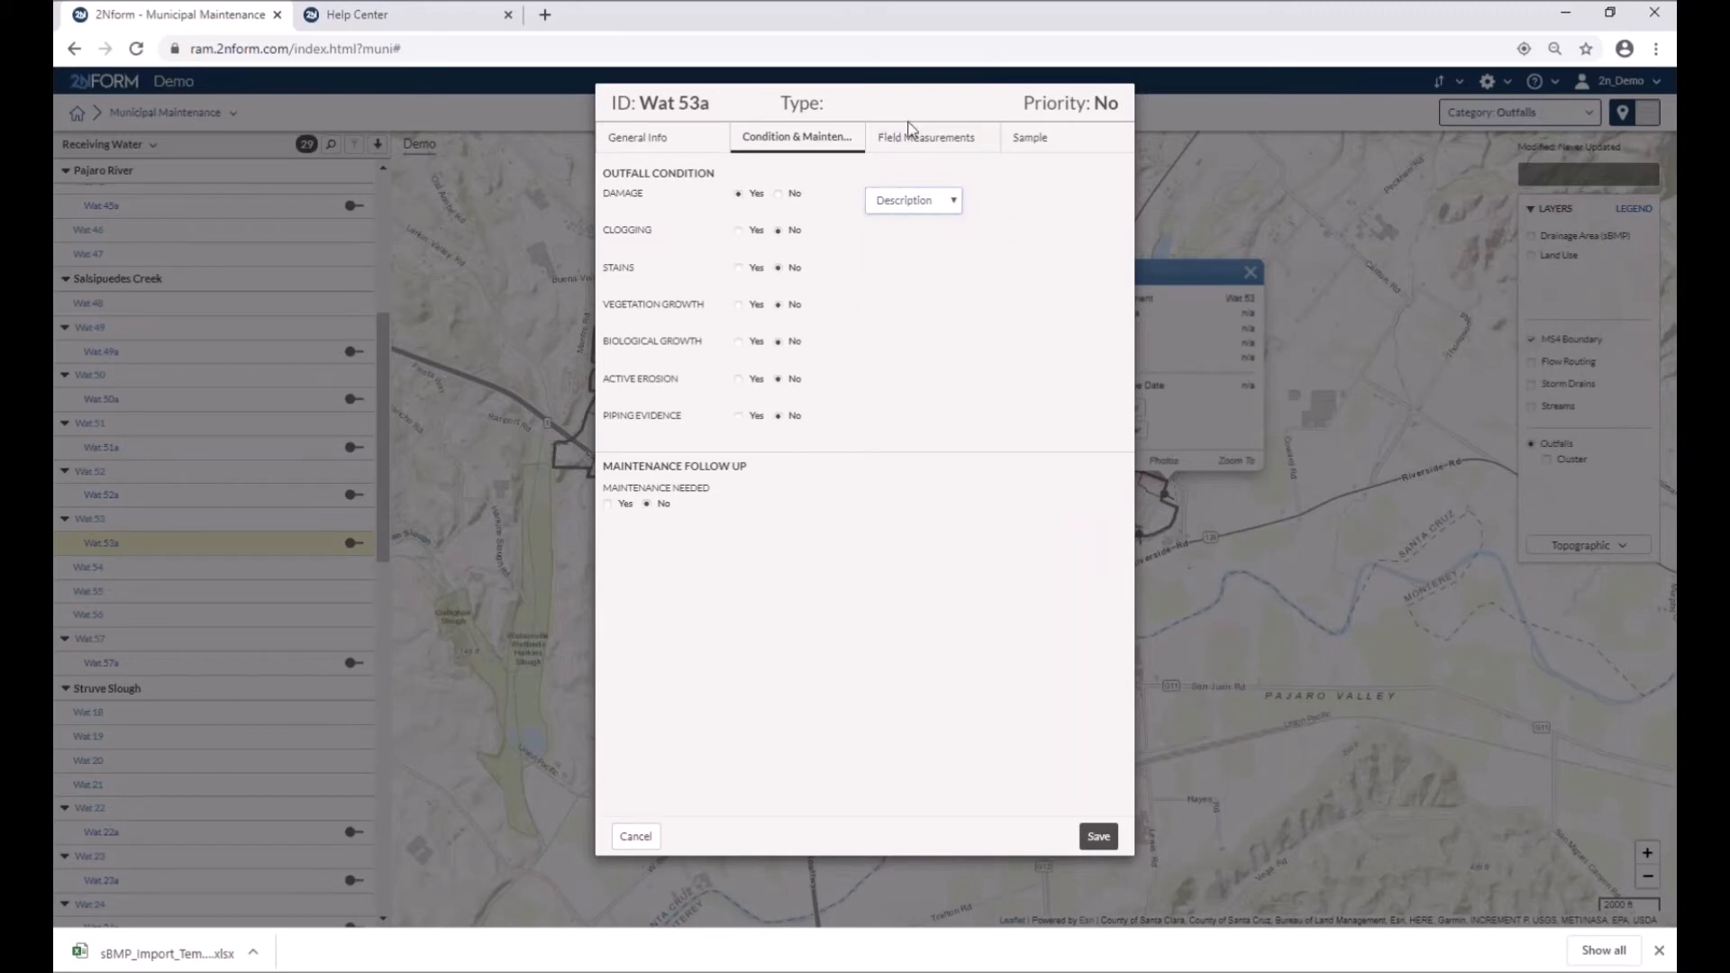
left_click(912, 138)
left_click(722, 464)
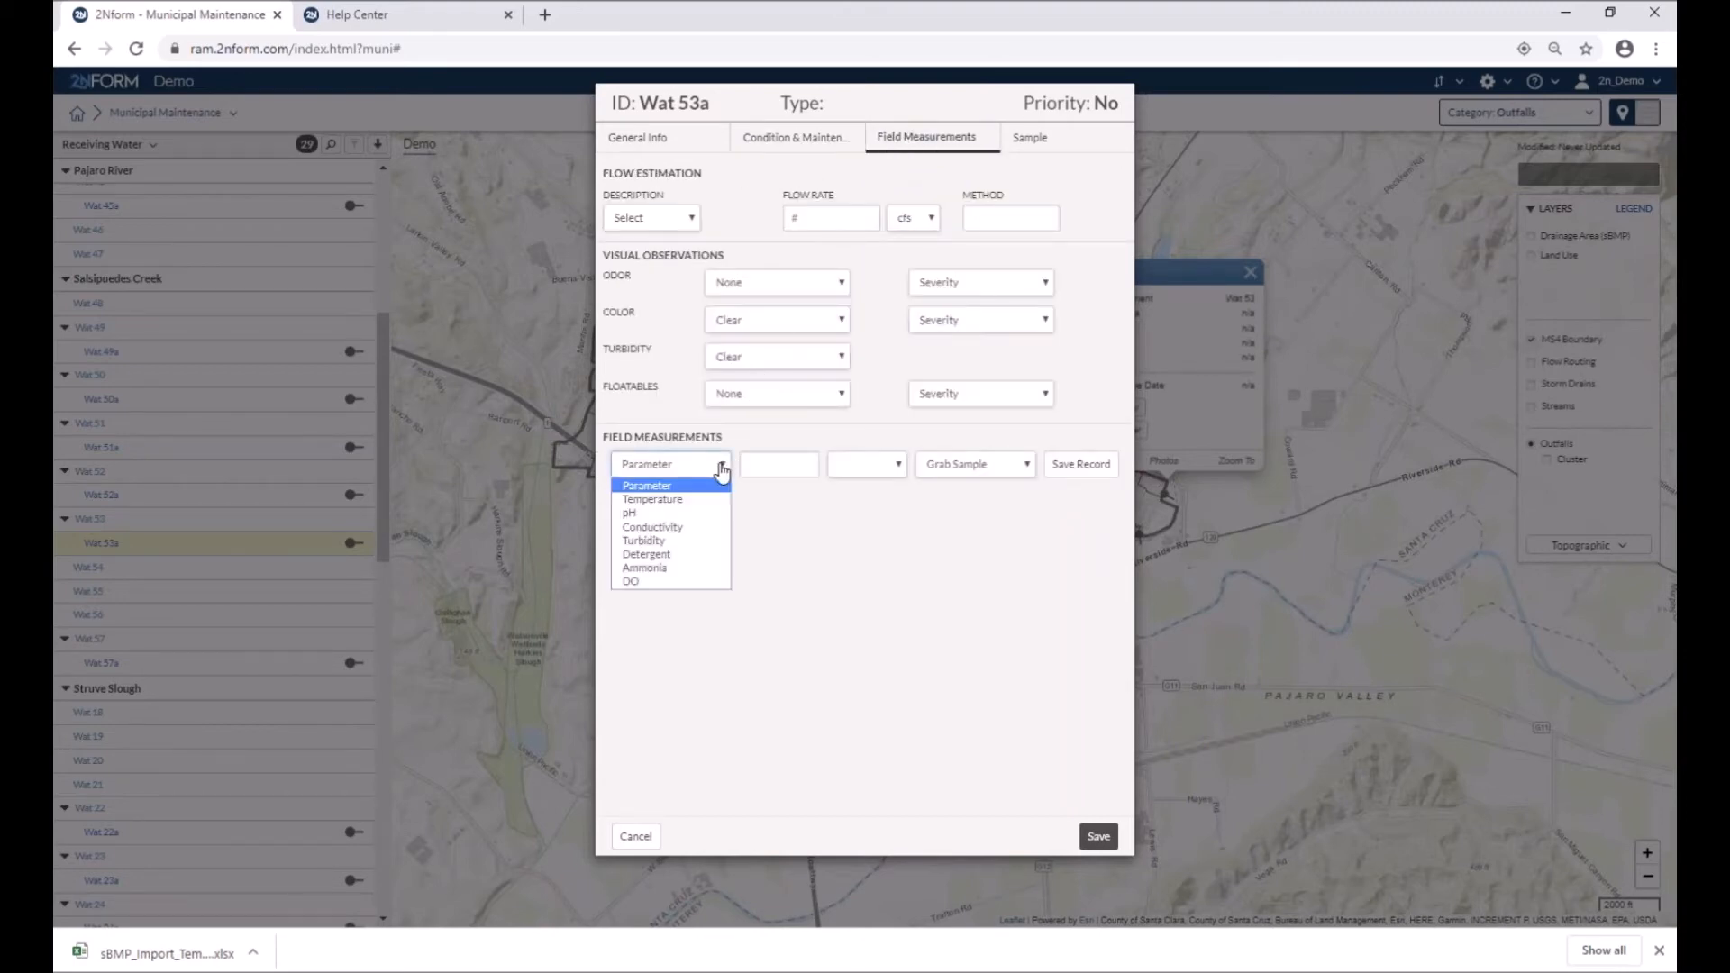
left_click(789, 592)
Set Sample Collected to Yes, review the sample types while keeping Grab, and save the outfall assessment
left_click(1035, 137)
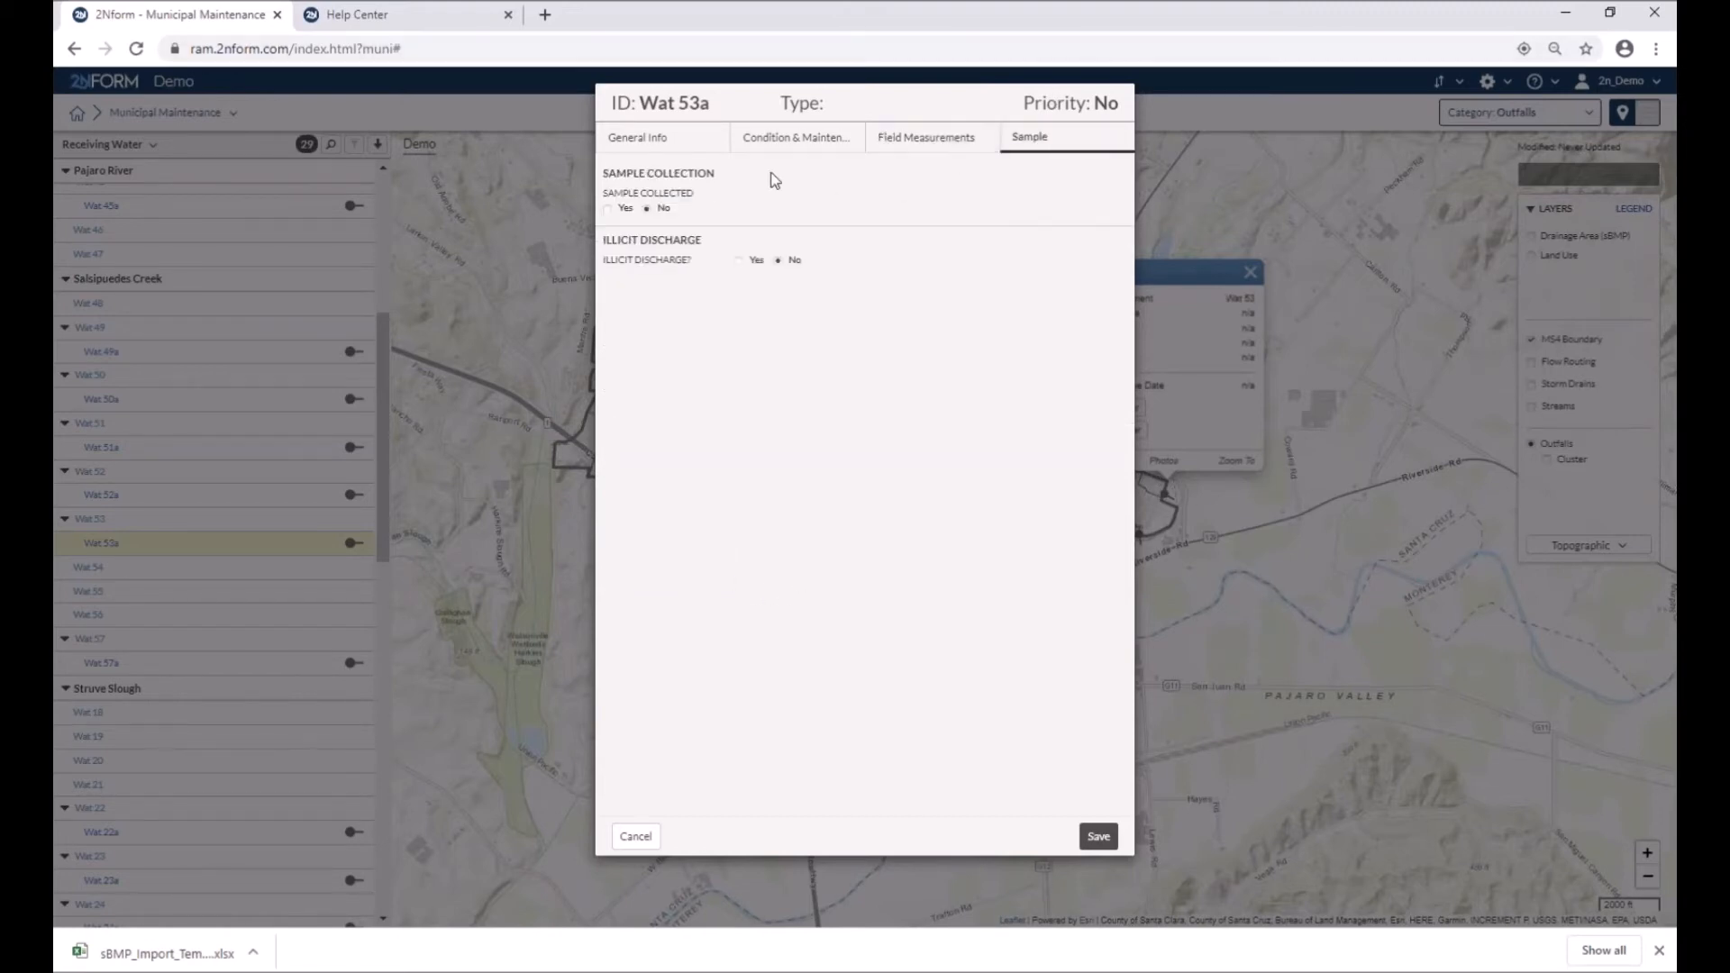
left_click(610, 210)
left_click(685, 255)
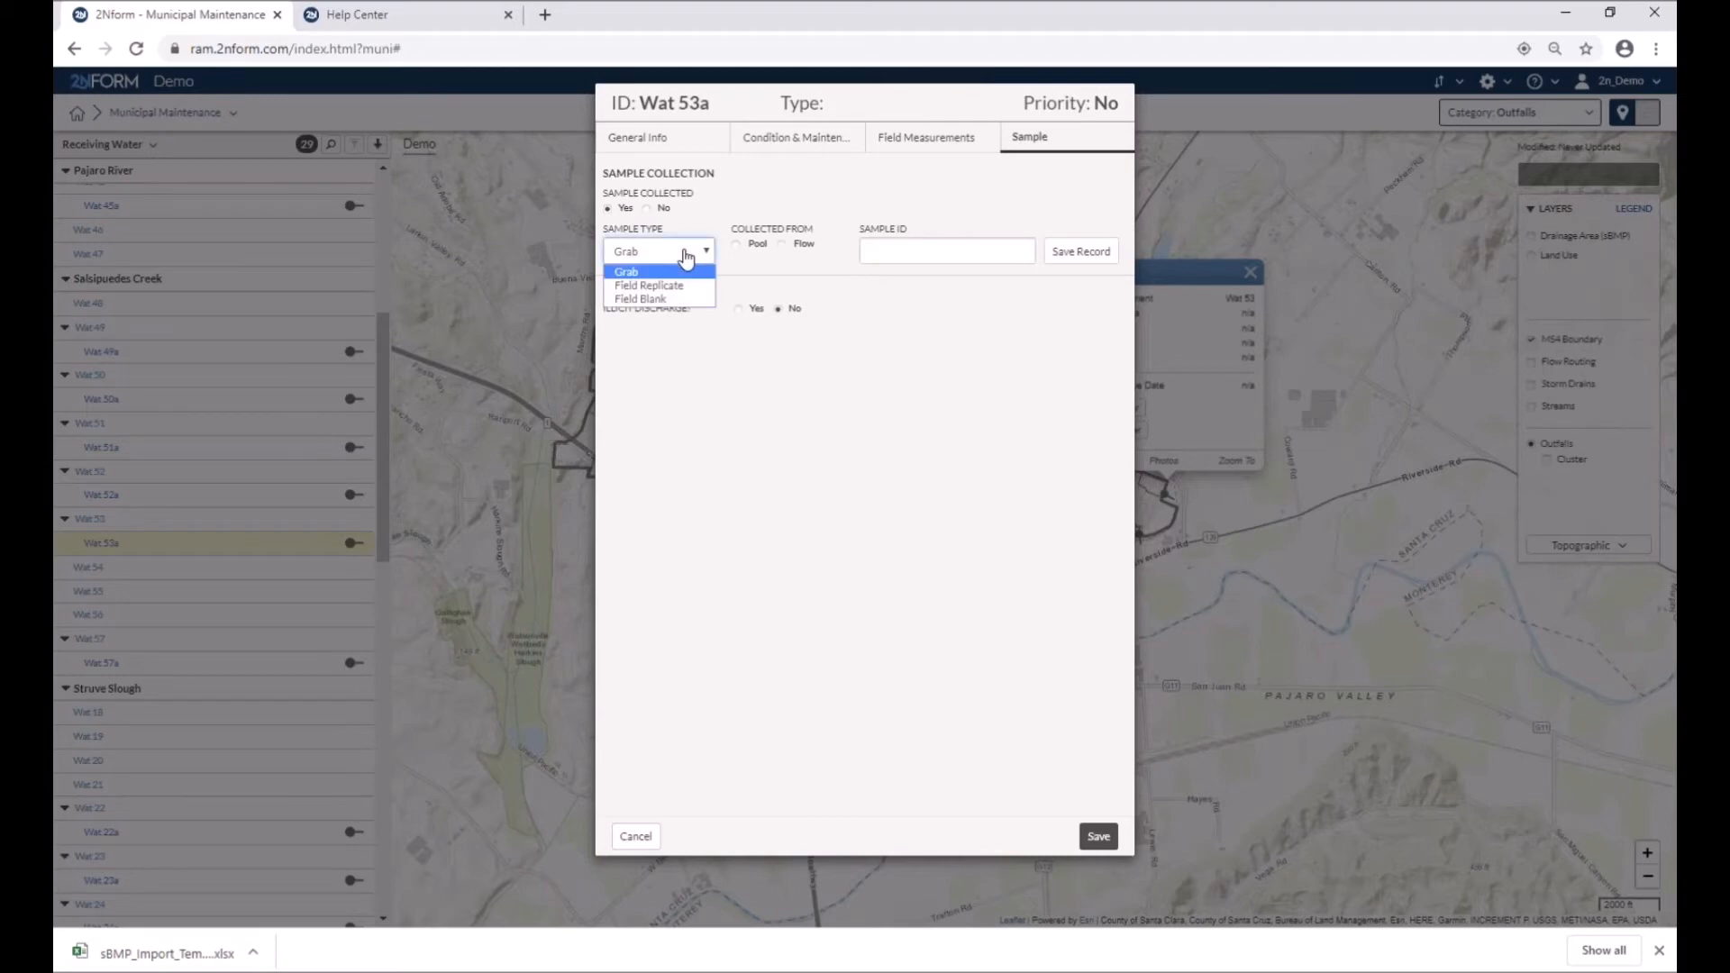
left_click(928, 443)
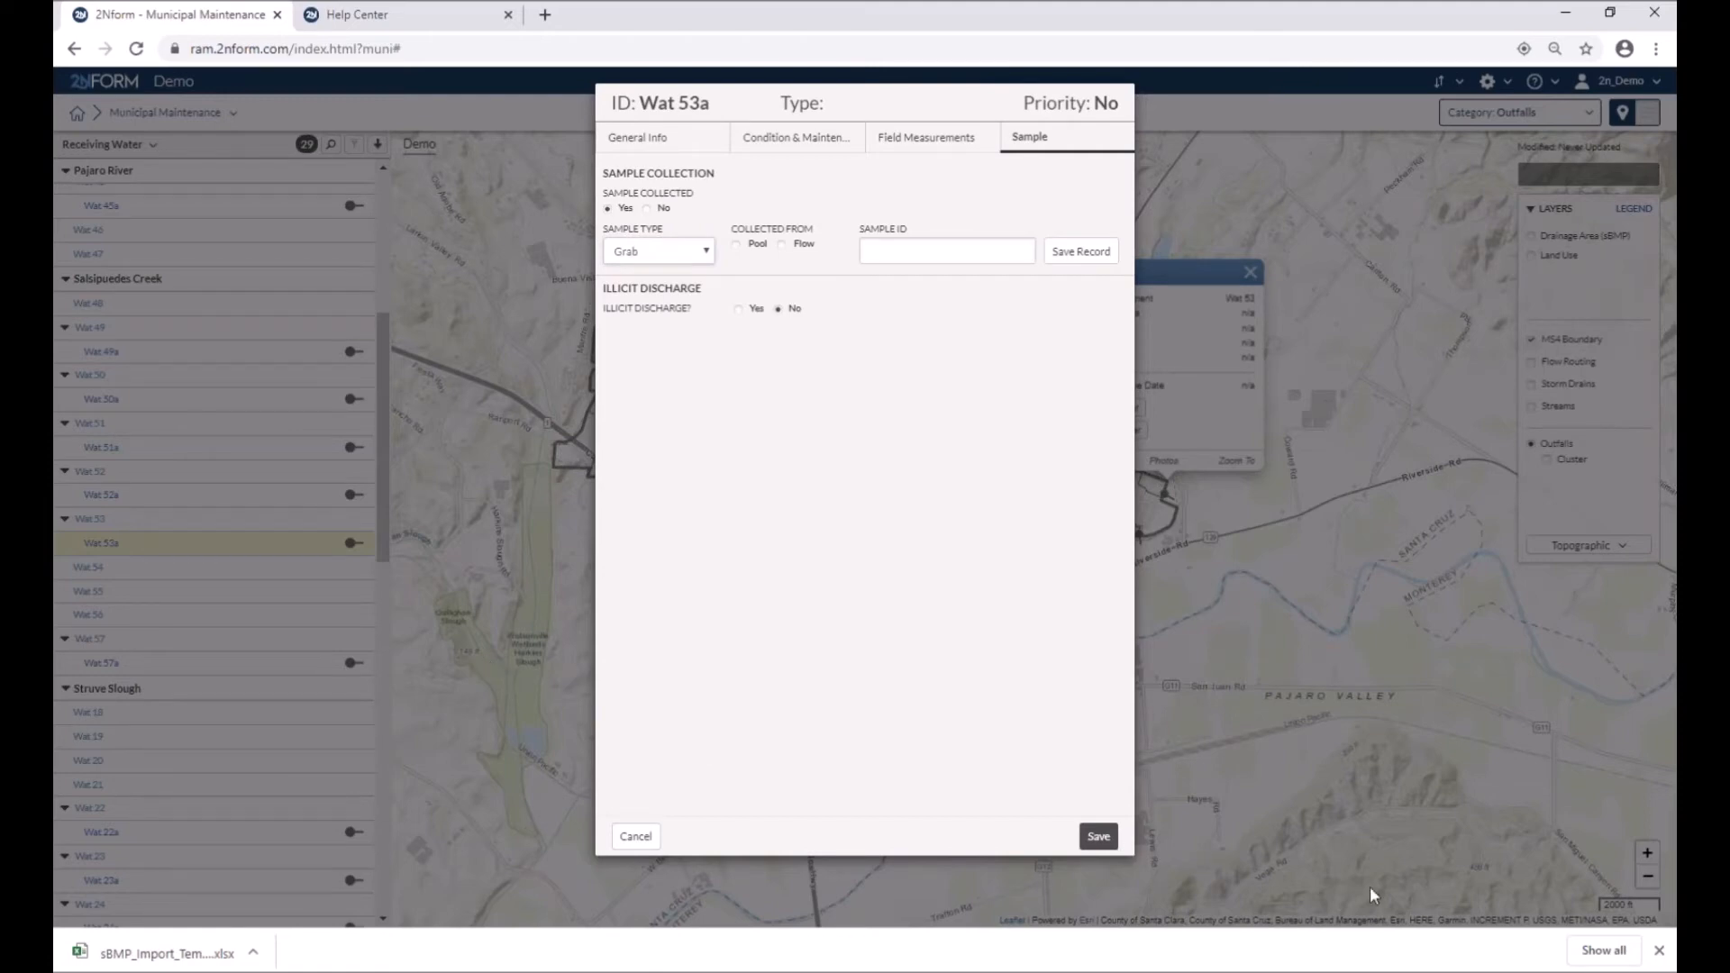
left_click(1099, 836)
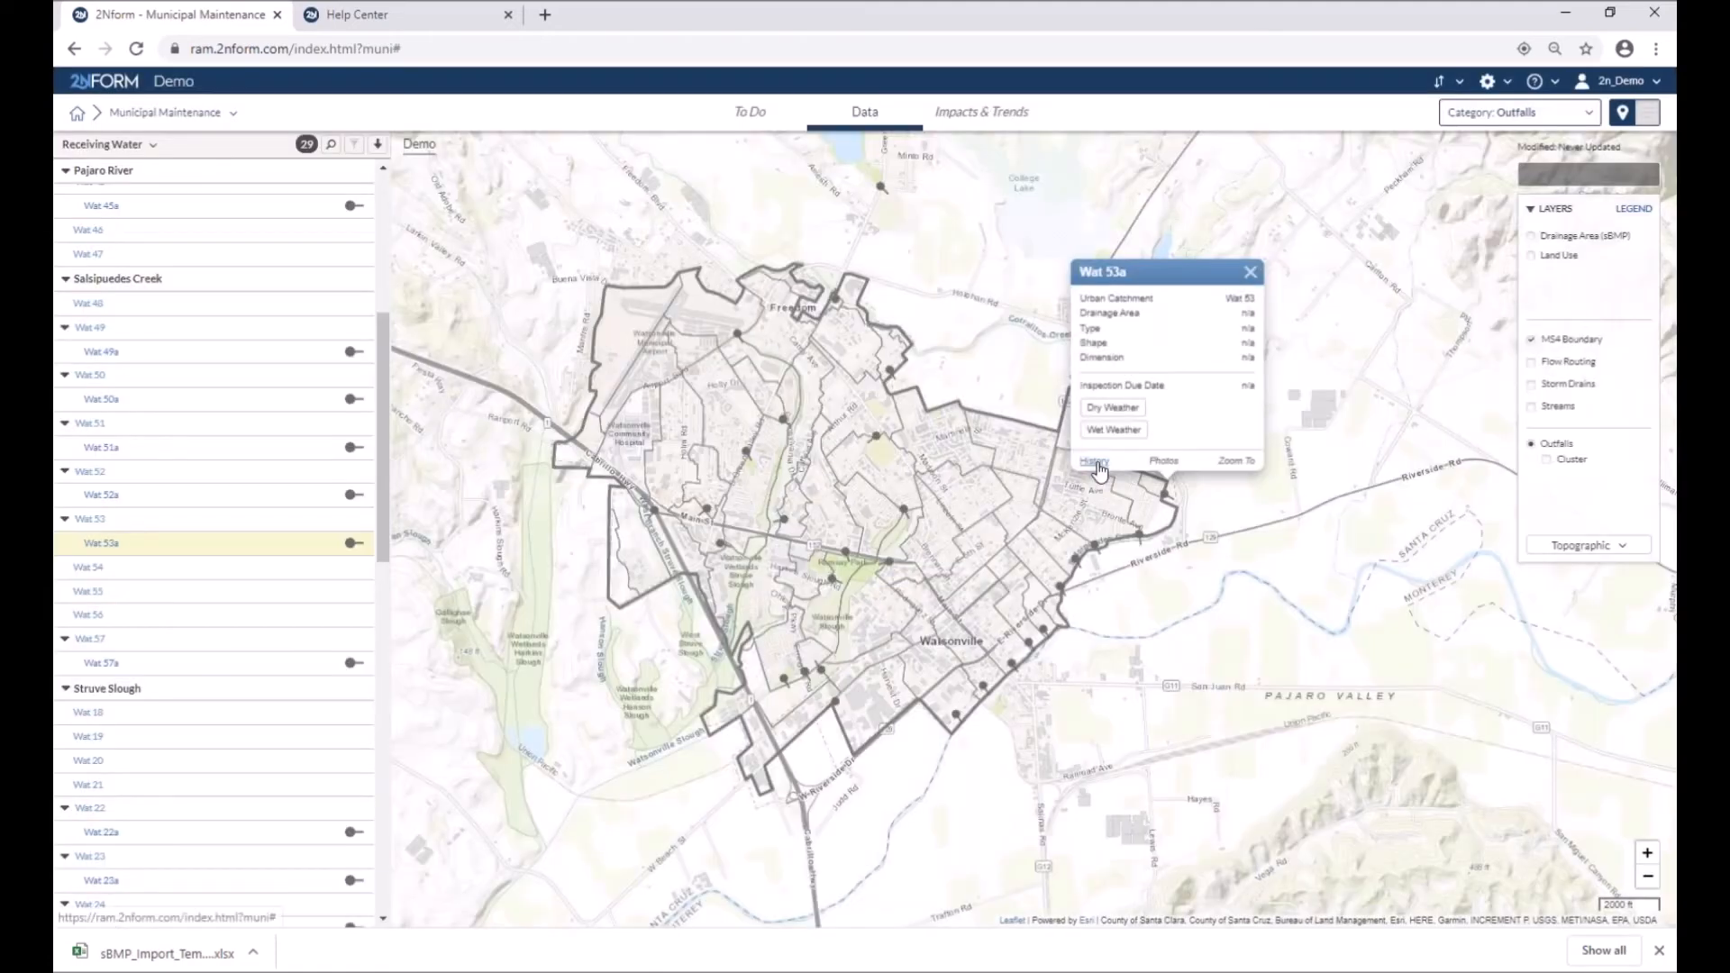
Review the inspection history of outfall Wat 53a, and return to the home page
left_click(1097, 465)
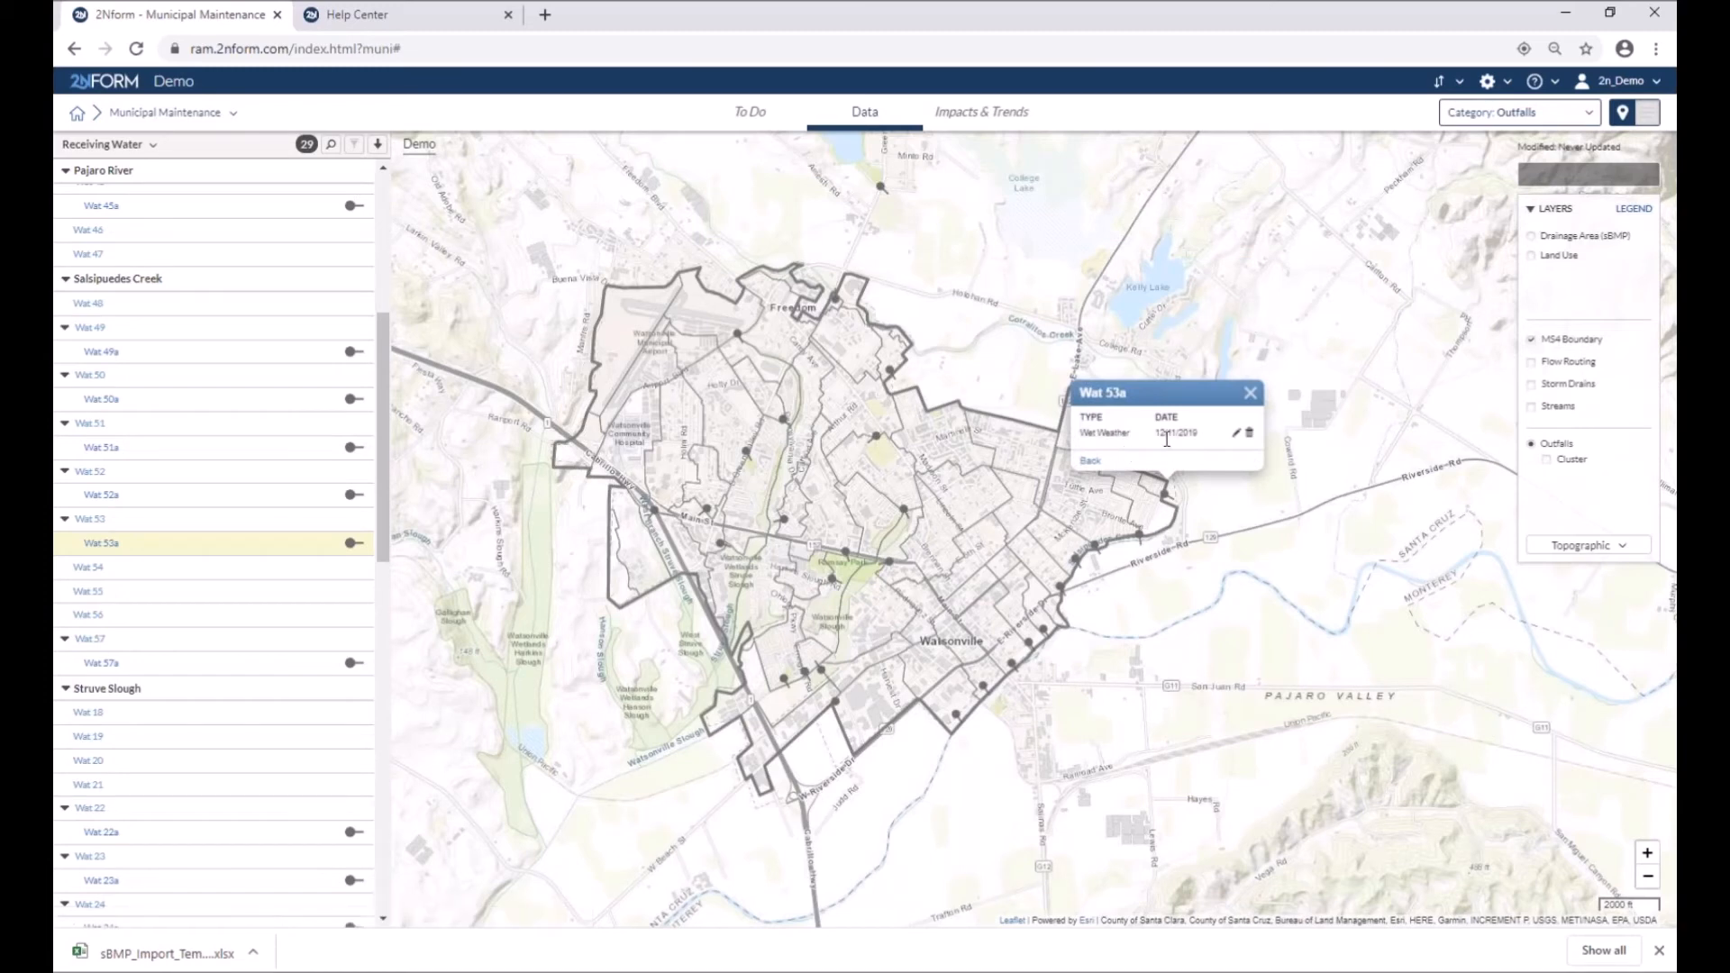
left_click(1088, 460)
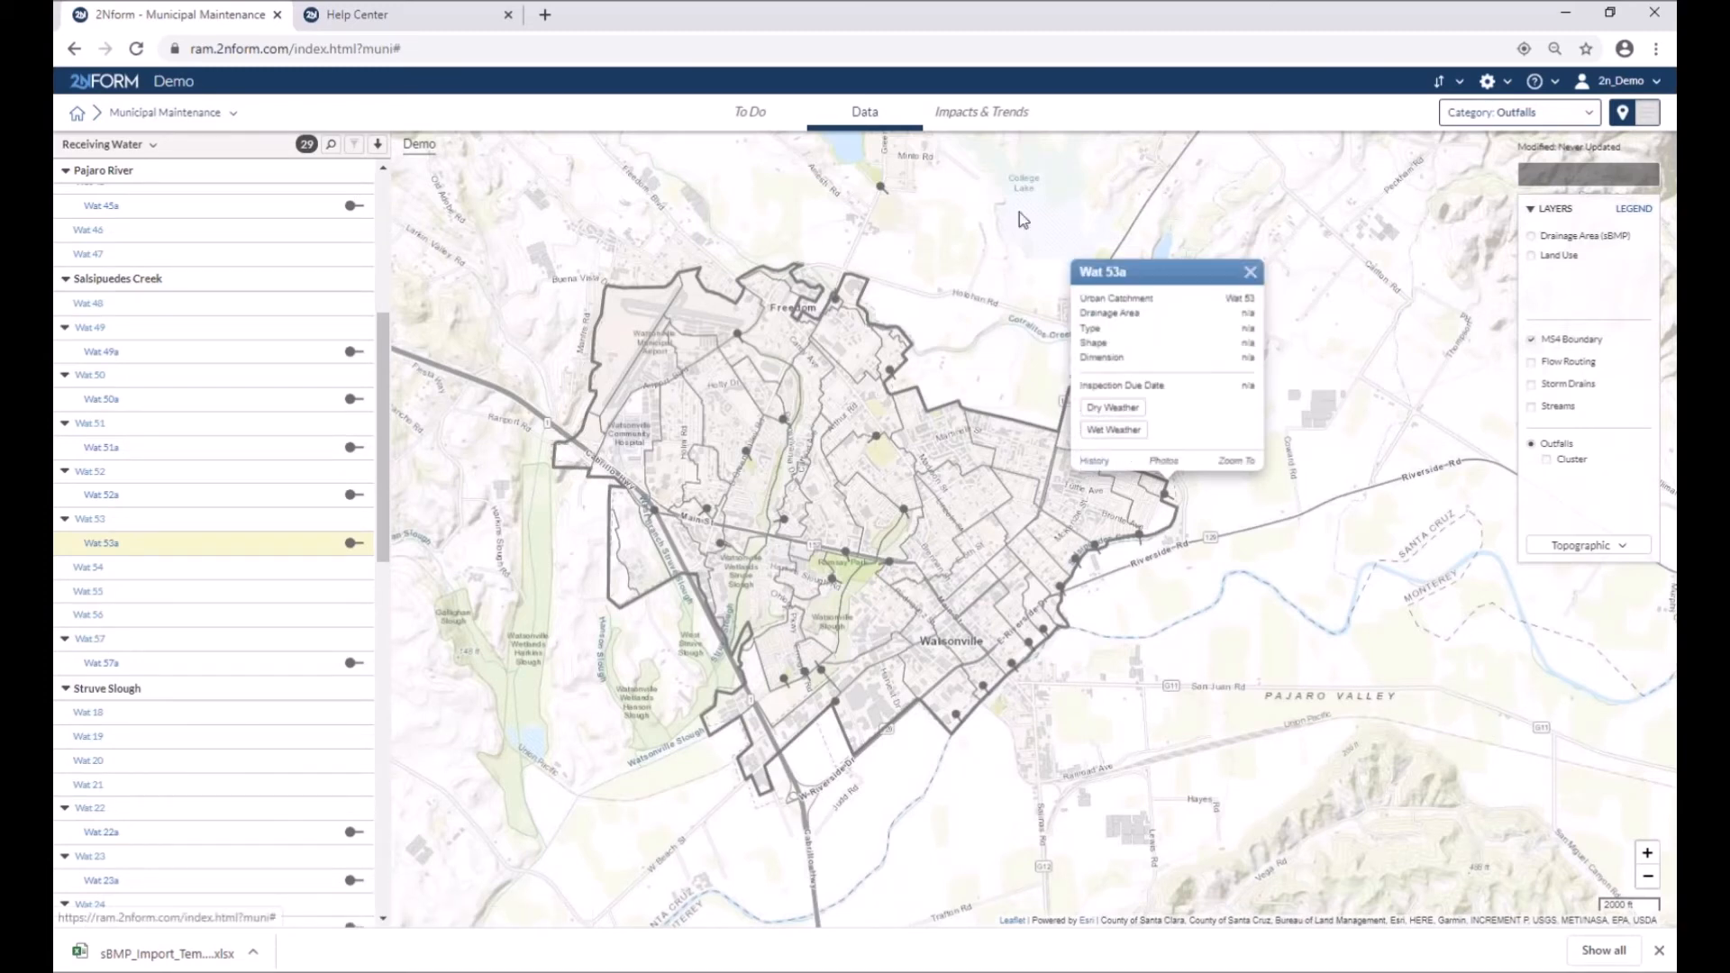
left_click(78, 114)
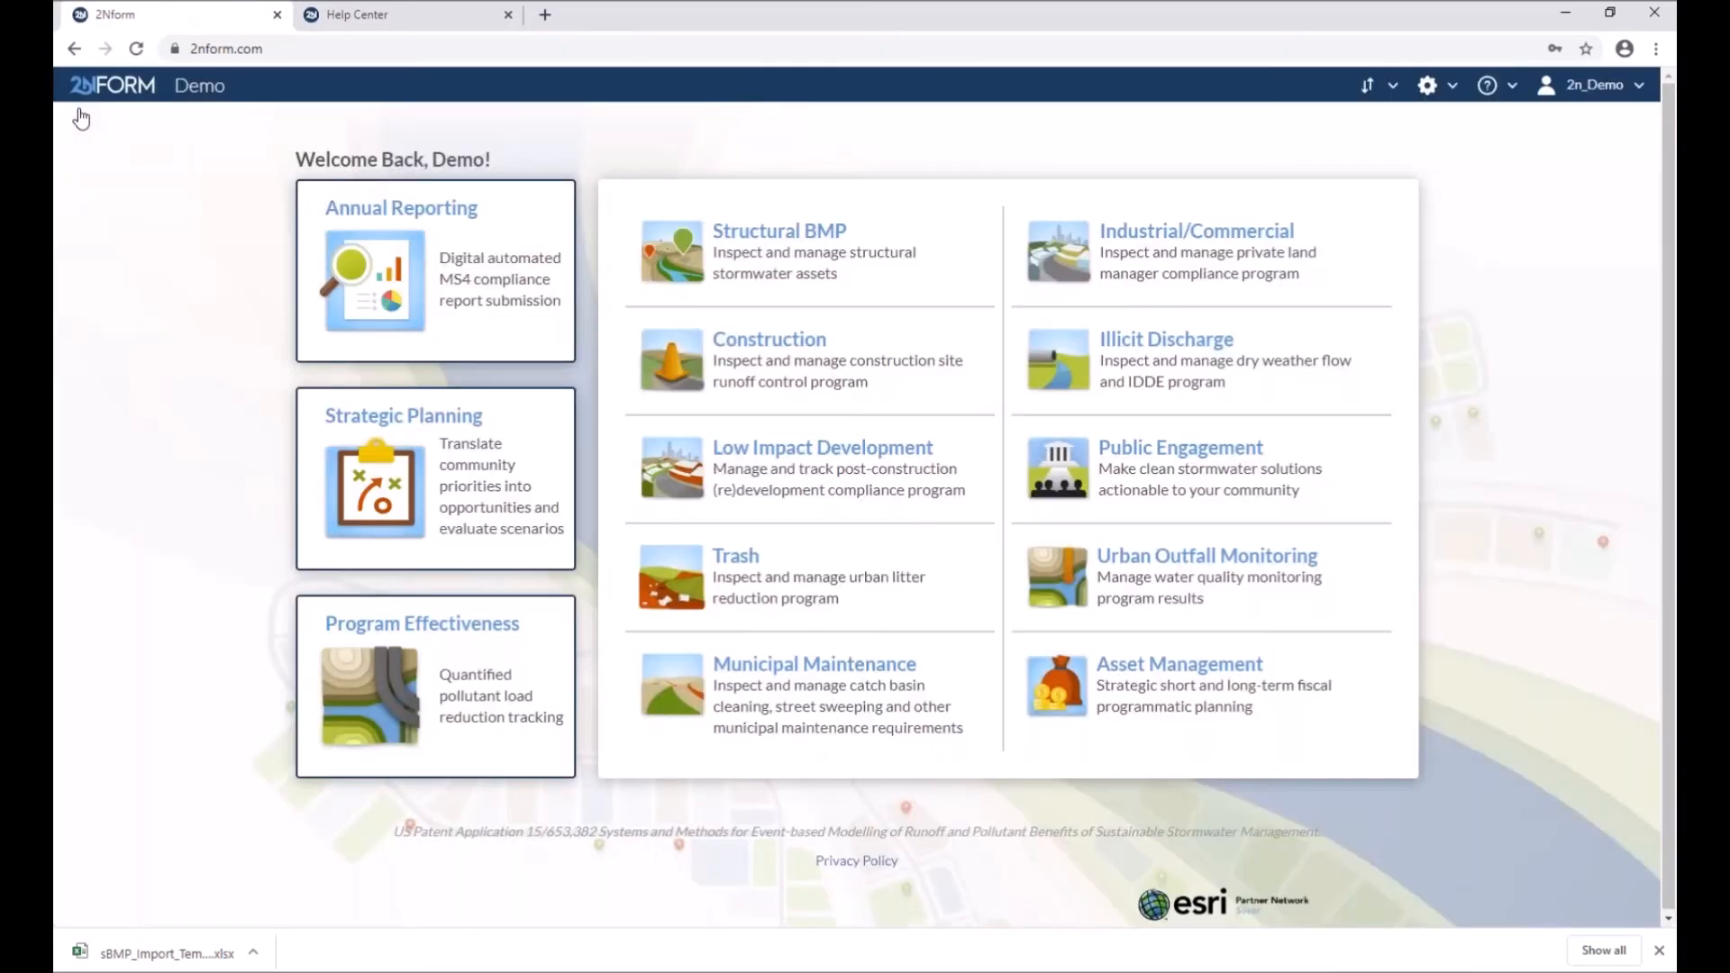